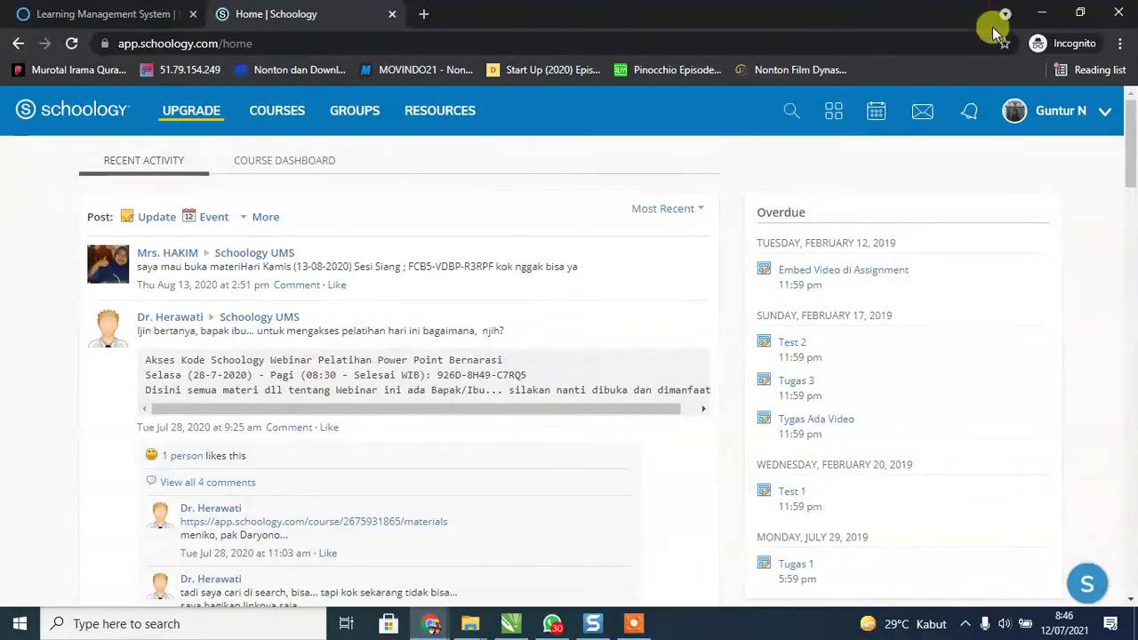
Minimize the browser windows and open the question bank SOAL RESPONSI REVISED (1).bnk from the desktop in ExamView.
left_click(1040, 12)
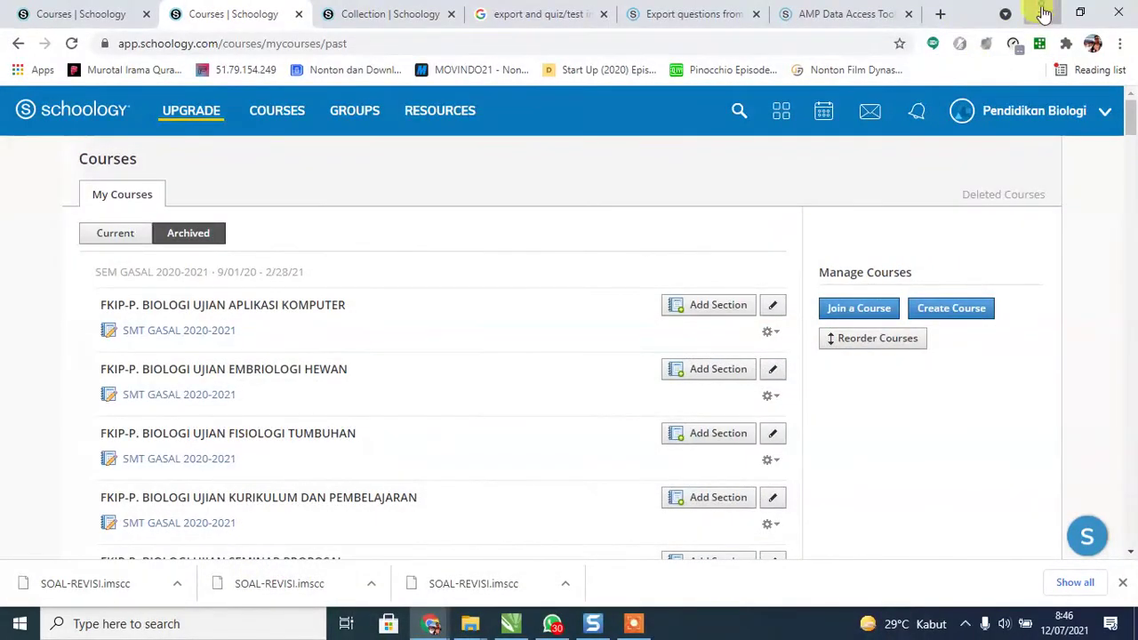
left_click(1041, 13)
left_click(1035, 13)
left_click(1037, 16)
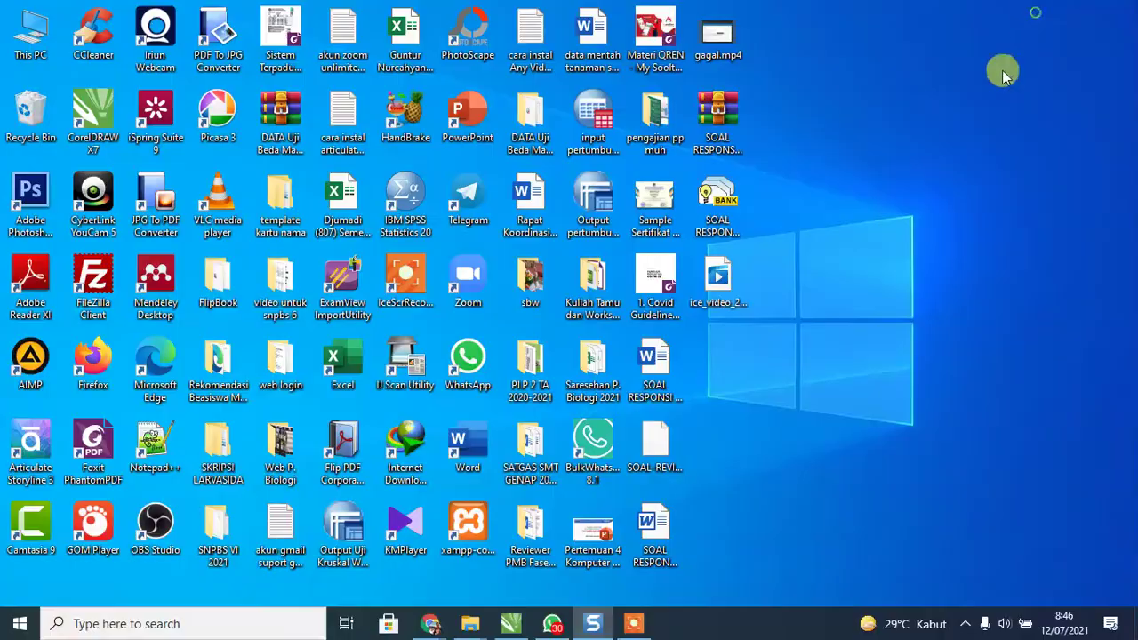
left_click(716, 120)
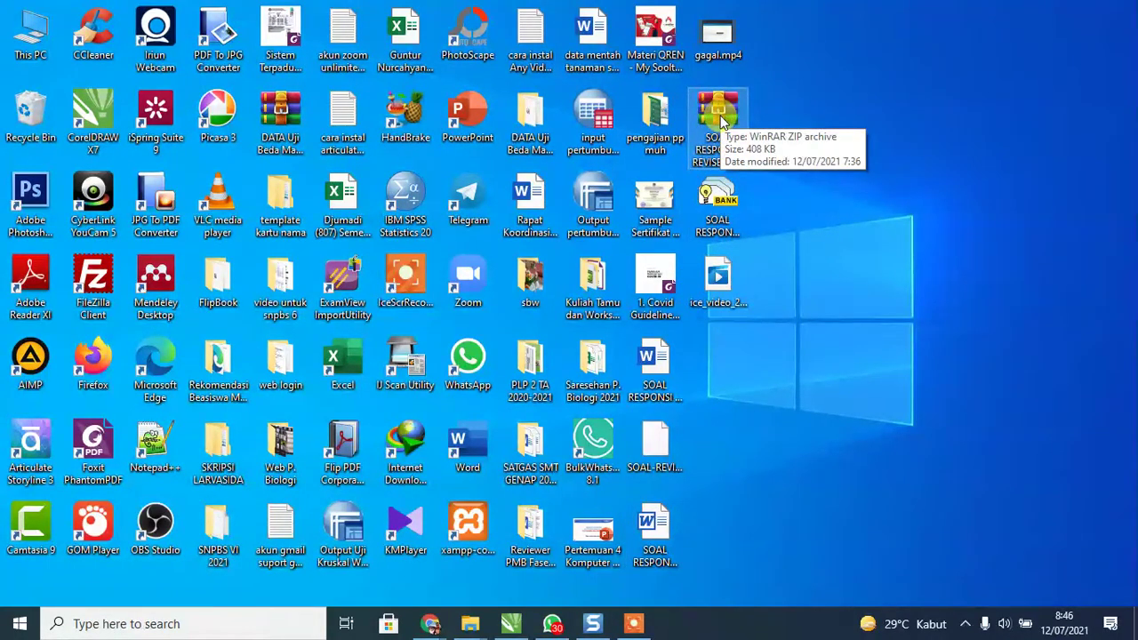
left_click(720, 200)
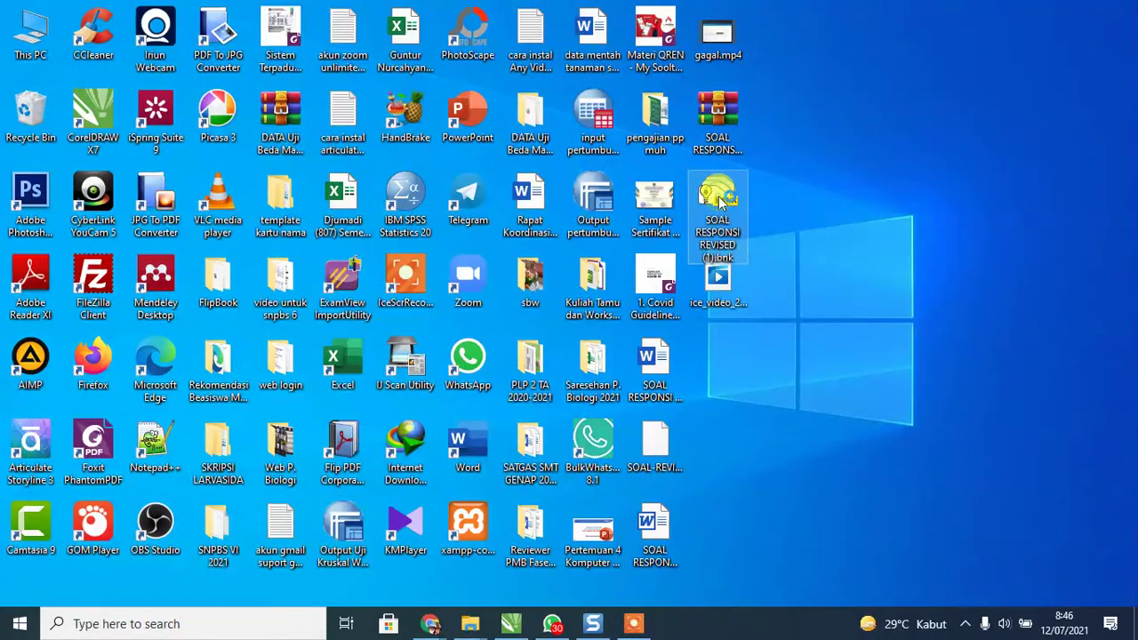
double_click(720, 200)
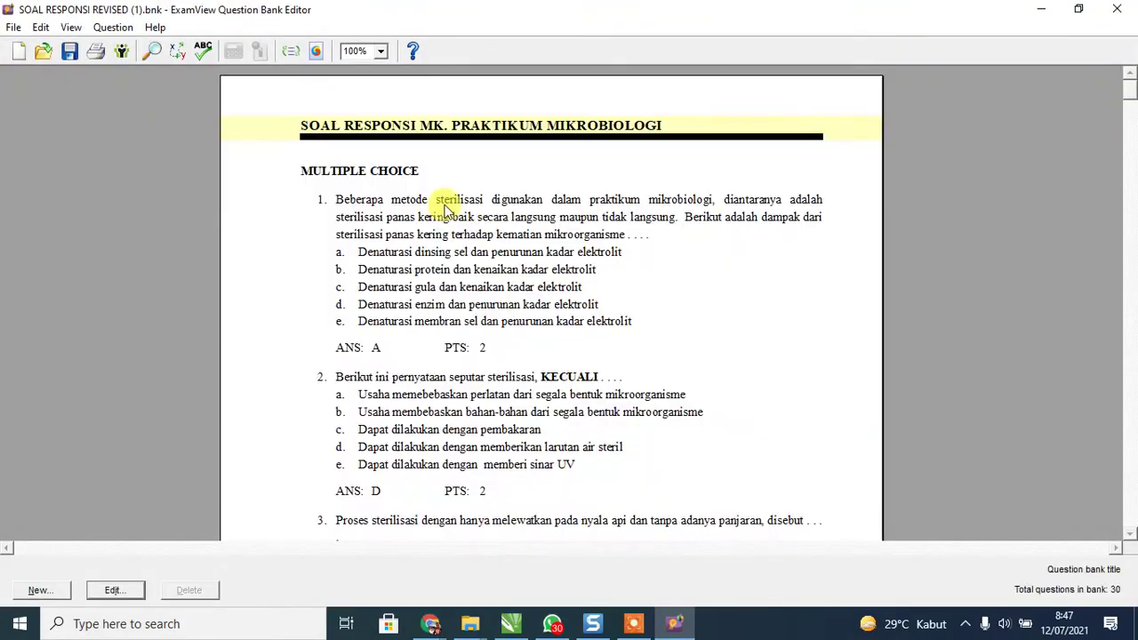
Check the export formats offered for the question bank, minimize ExamView and select the SOAL RESPONSI REVISED ZIP archive on the desktop.
left_click(12, 28)
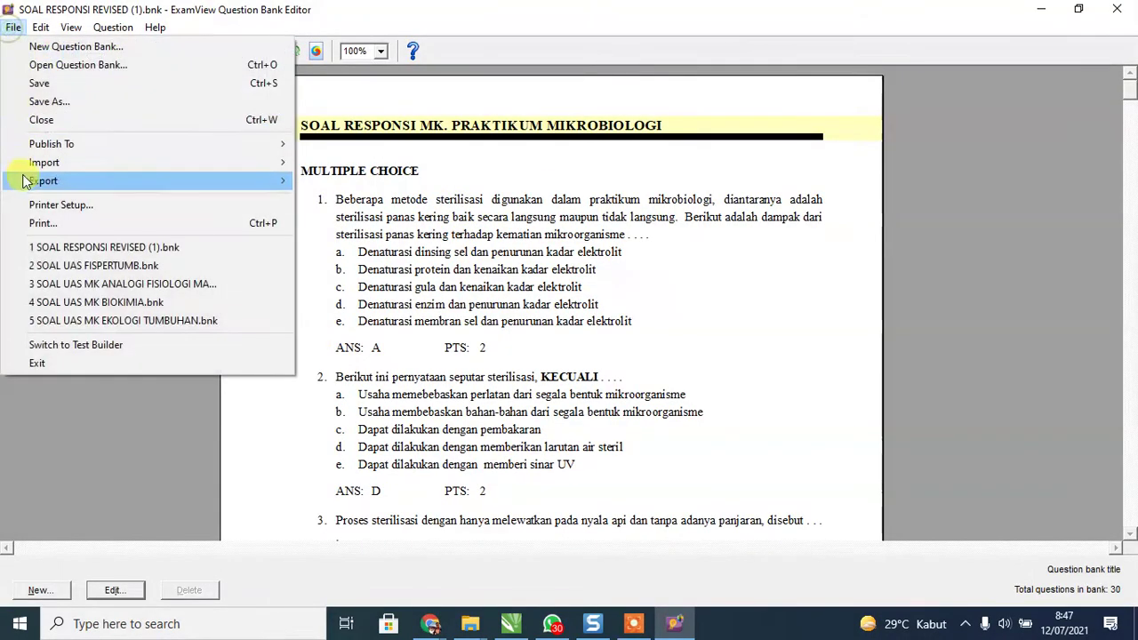
mouse_move(76, 182)
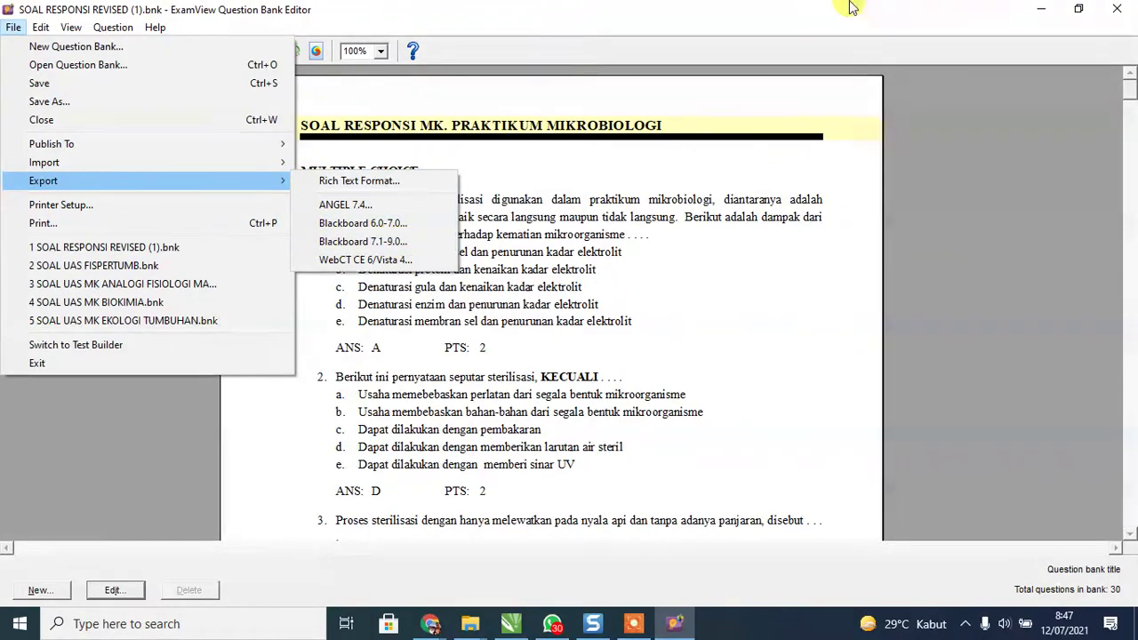
left_click(1049, 9)
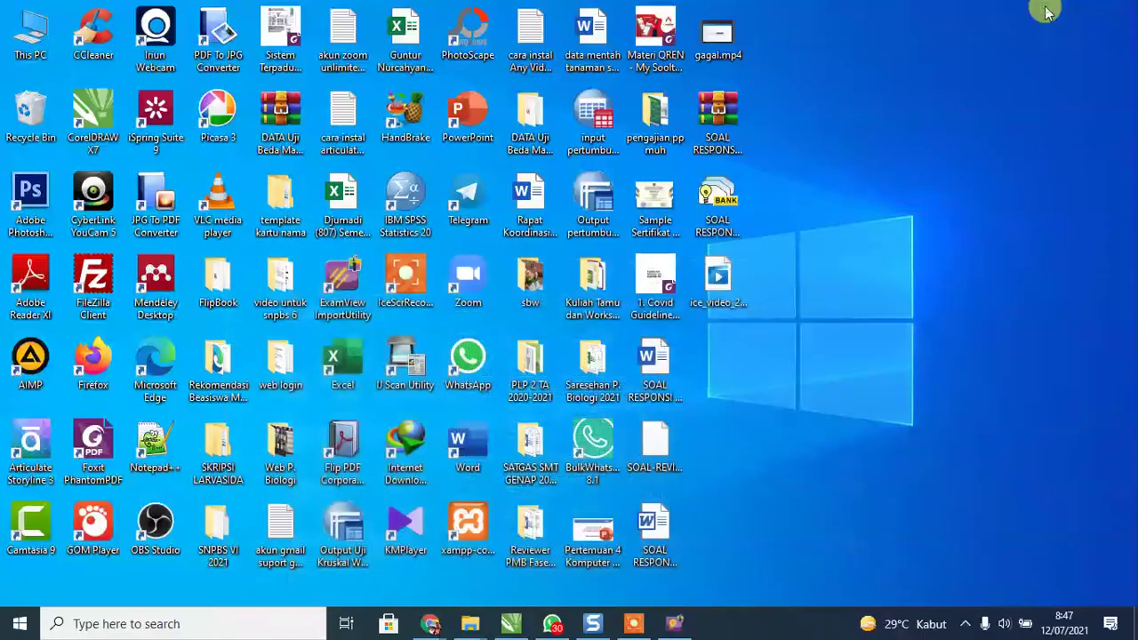
left_click(721, 131)
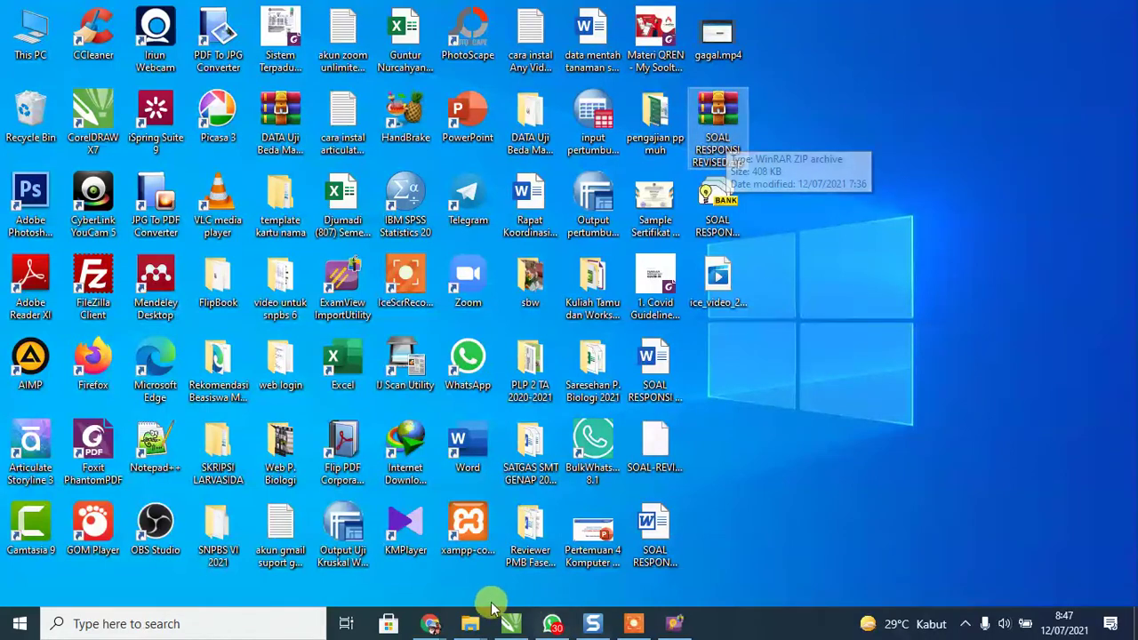
Switch to the incognito Chrome window with Schoology and list the archived courses under My Courses.
left_click(431, 622)
left_click(458, 586)
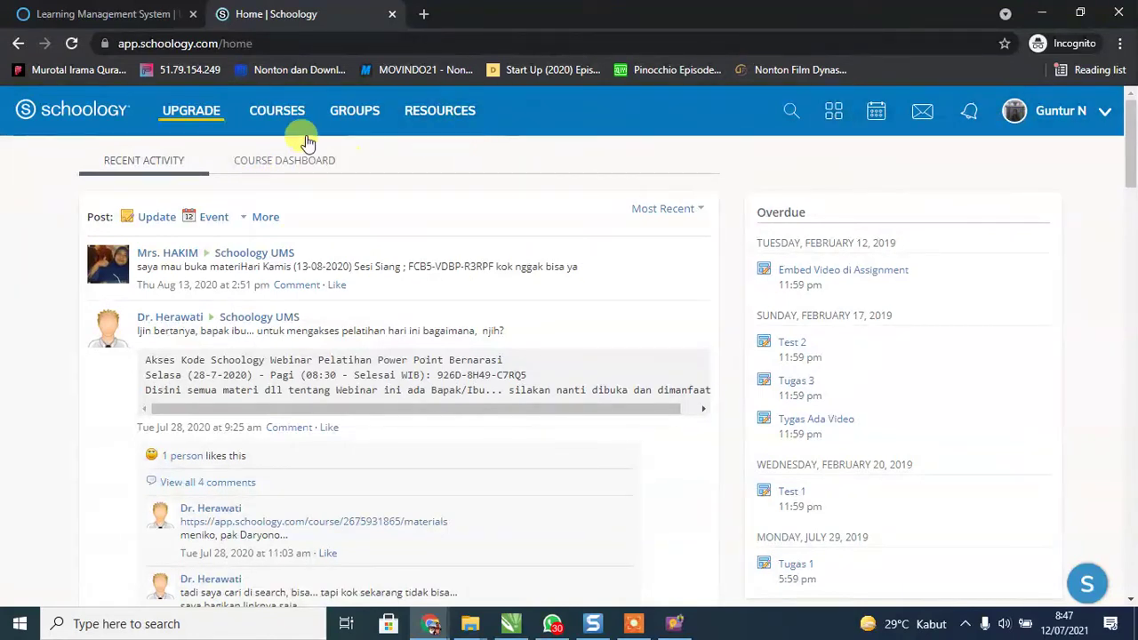
left_click(257, 118)
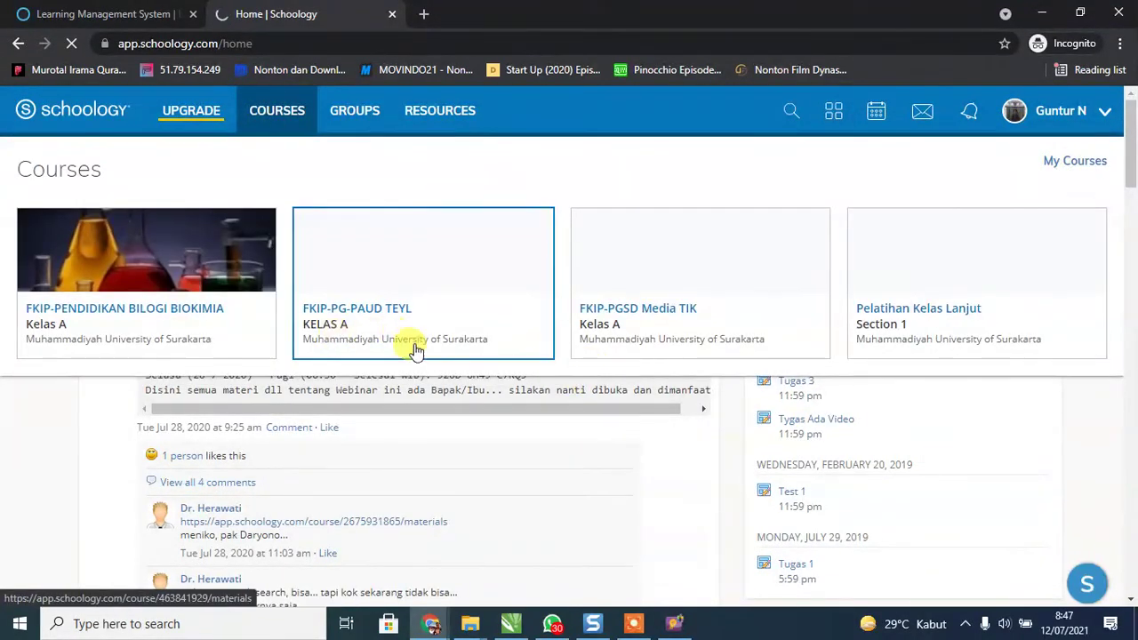
left_click(358, 354)
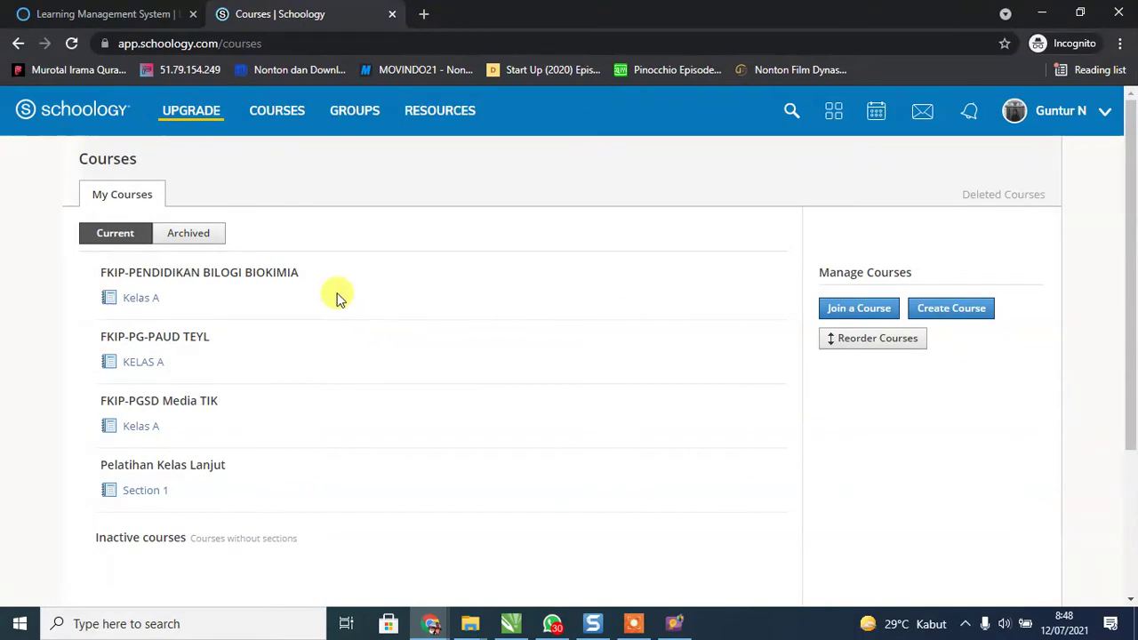
left_click(187, 238)
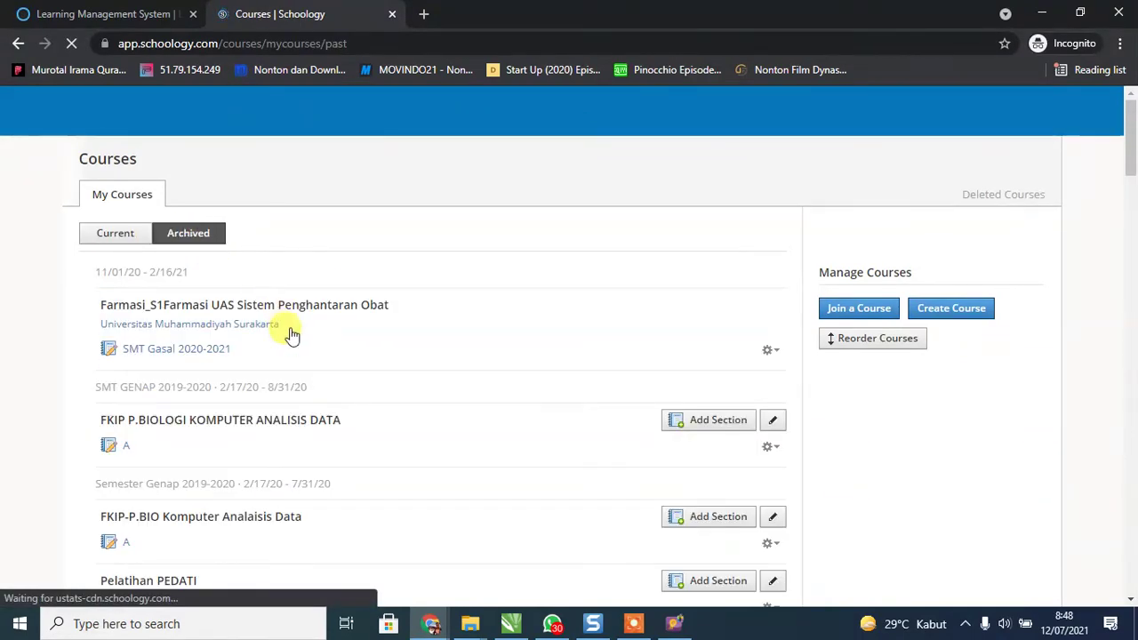
Open Kelas A of the archived course FKIP-P.BIO Aplikasi Komputer in a new browser tab.
scroll(287, 332, "down", 6)
scroll(294, 336, "down", 2)
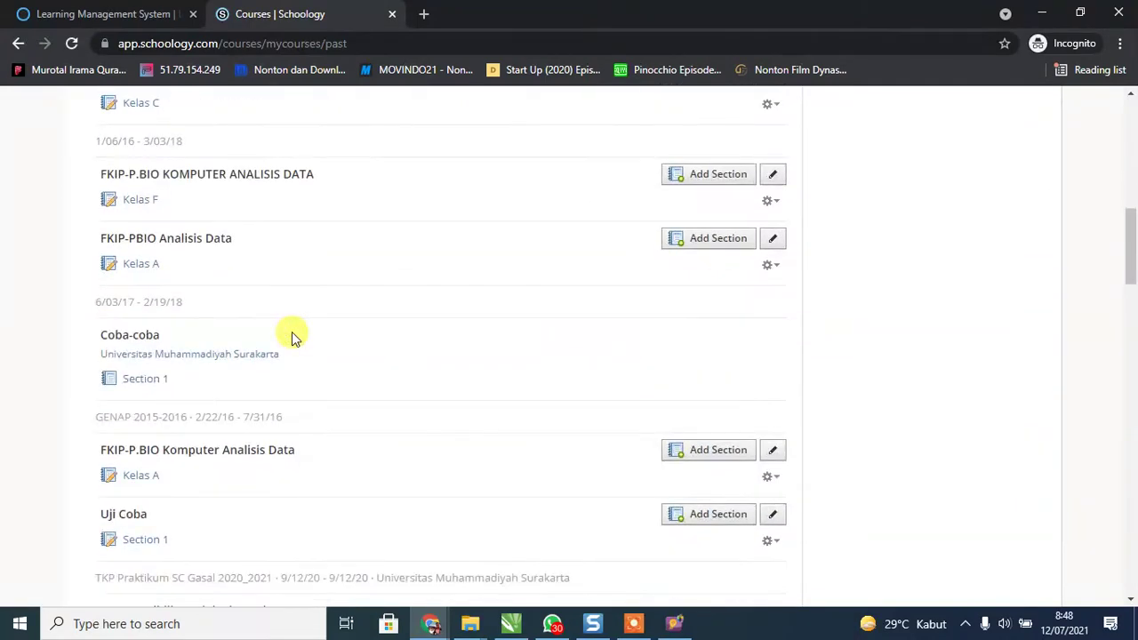
scroll(293, 336, "down", 3)
scroll(283, 344, "up", 6)
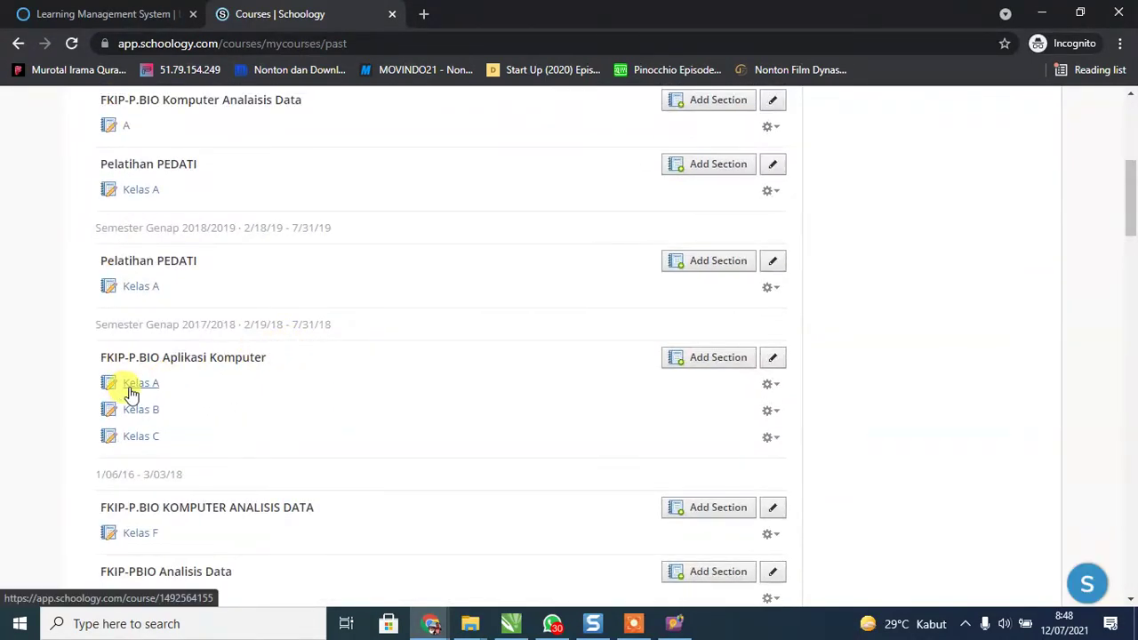
right_click(132, 393)
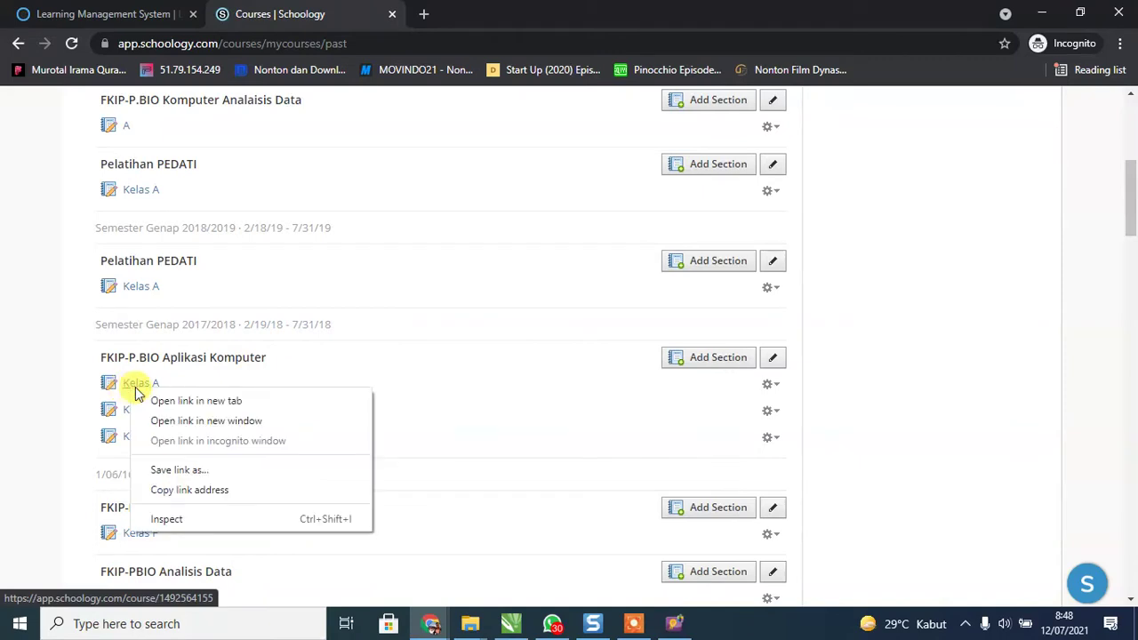
left_click(224, 401)
left_click(483, 10)
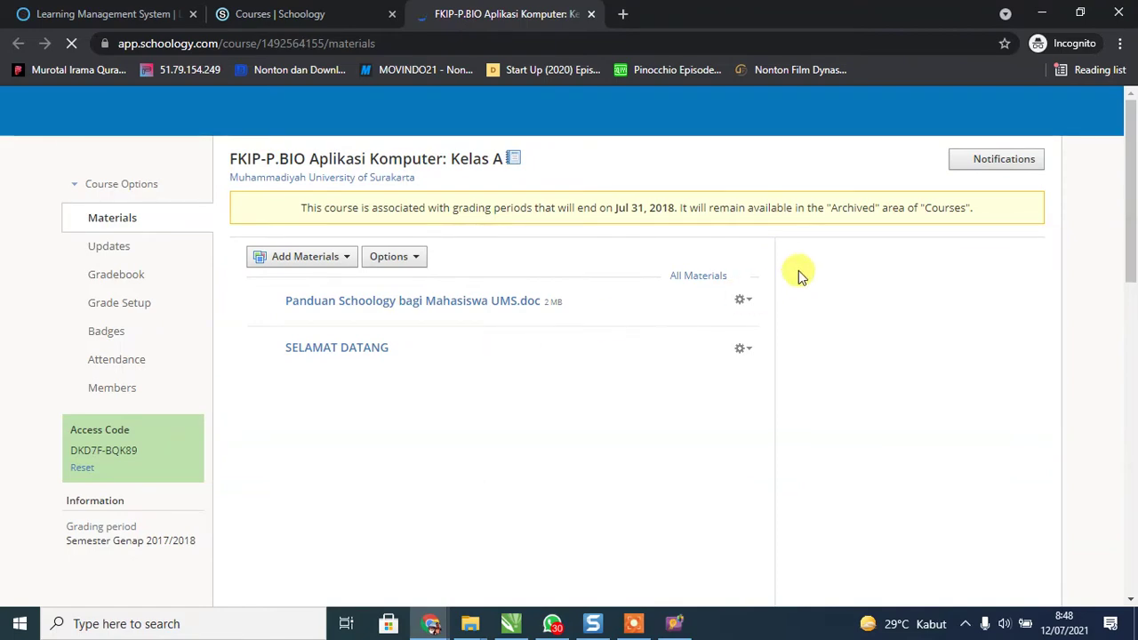
Examine the course's materials, including its quiz, and the kinds of material that can be added.
scroll(798, 270, "down", 6)
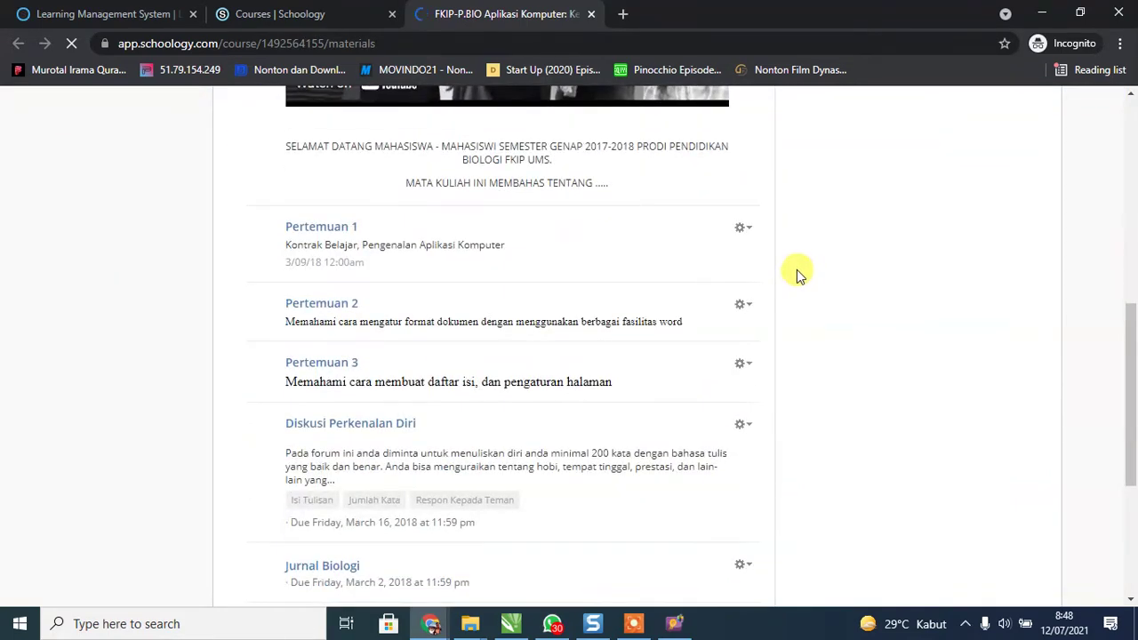
scroll(797, 269, "down", 4)
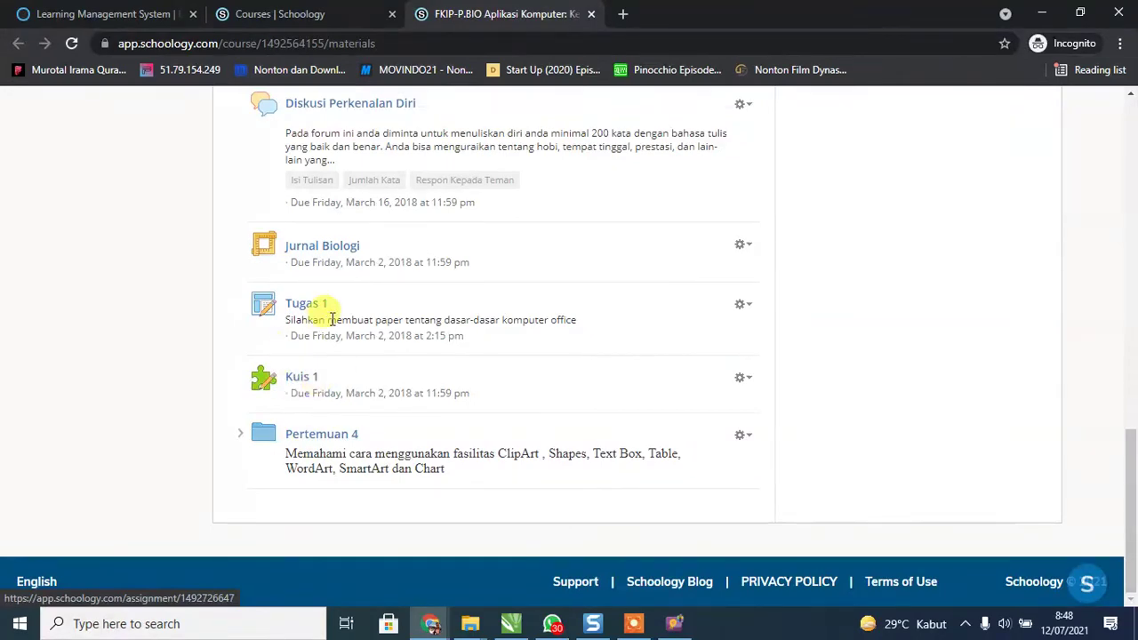
scroll(331, 319, "up", 20)
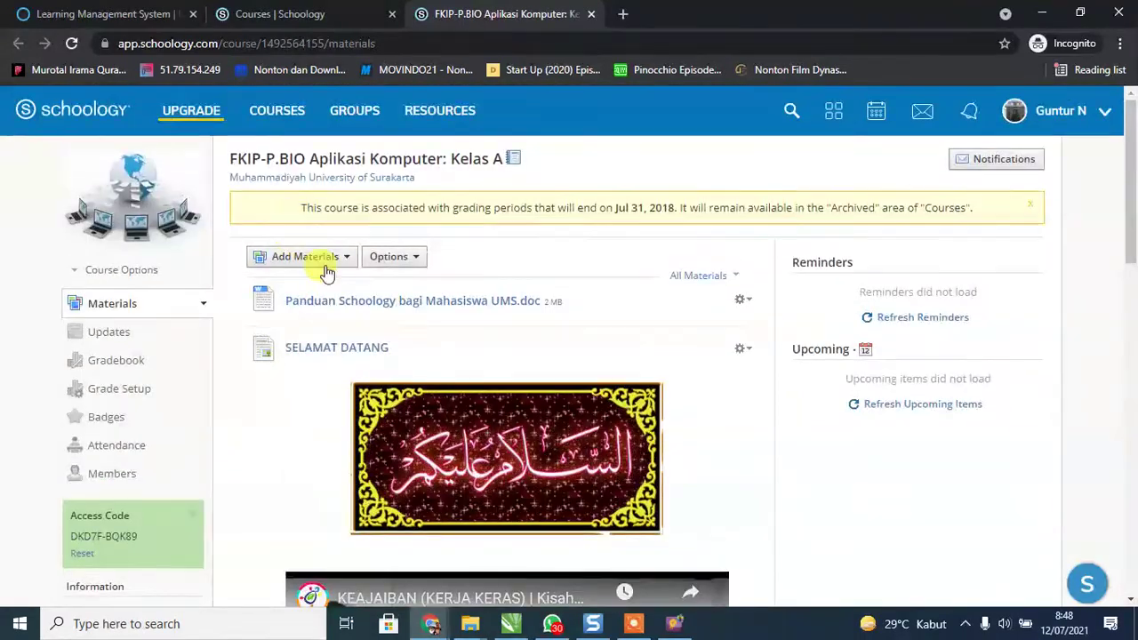
left_click(327, 267)
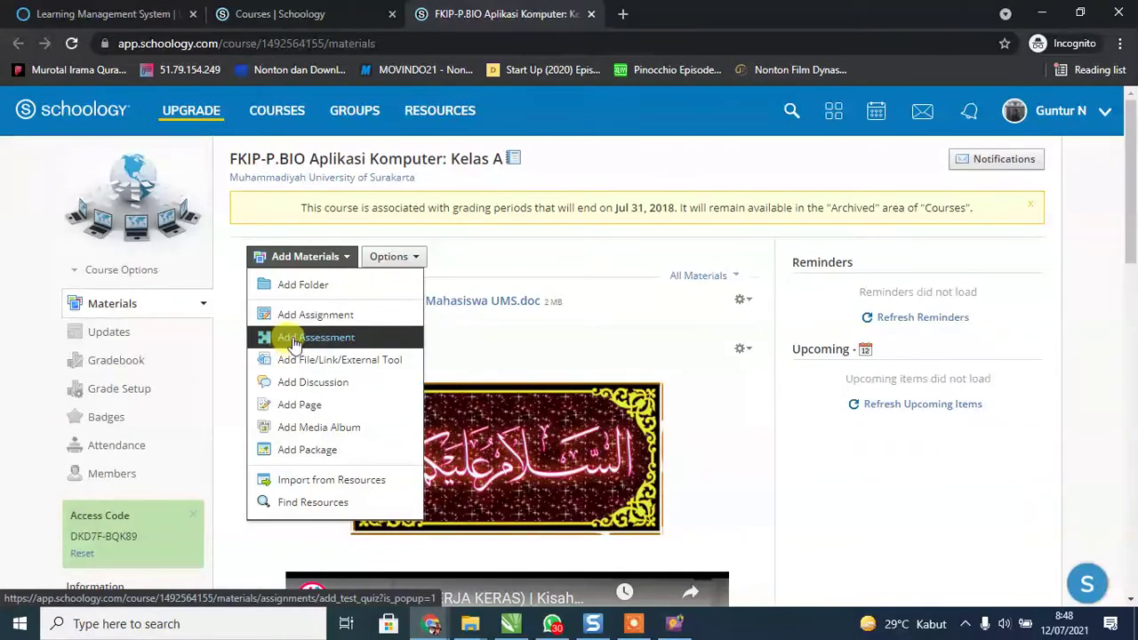
left_click(1056, 340)
scroll(1047, 336, "down", 6)
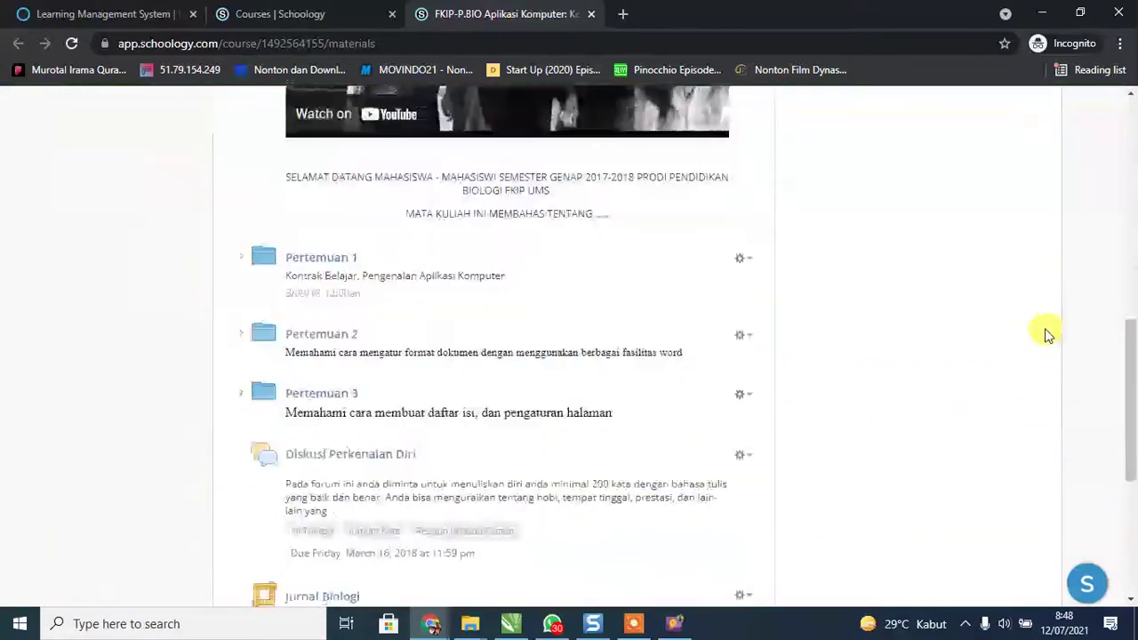
scroll(1039, 331, "down", 4)
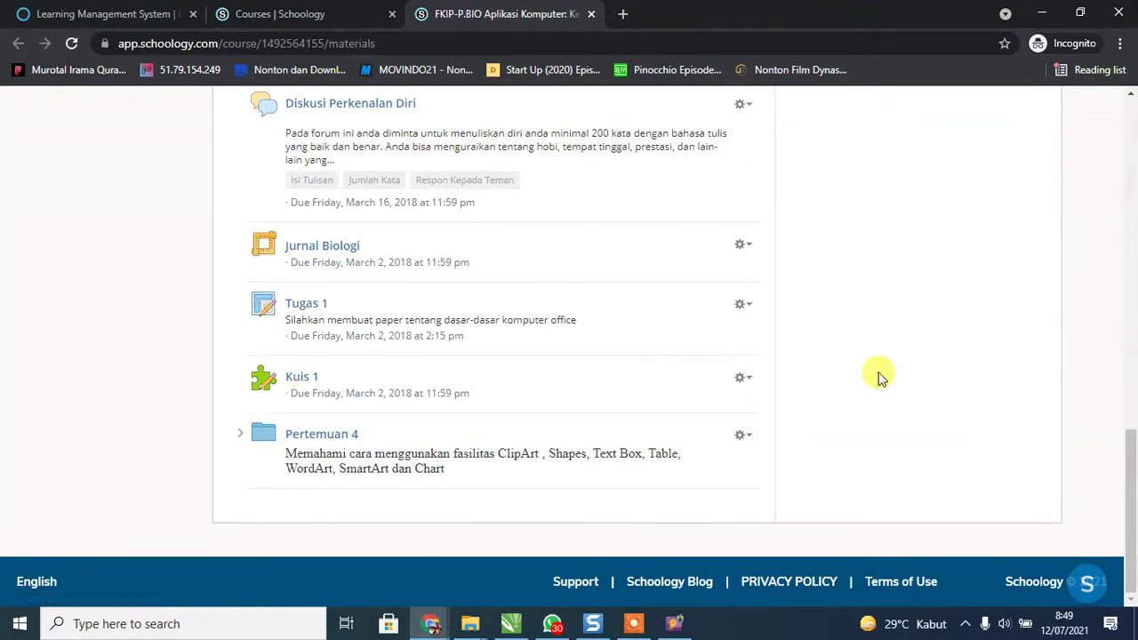
Save a copy of Kuis 1 to the Home collection of the resources without choosing a folder.
left_click(744, 381)
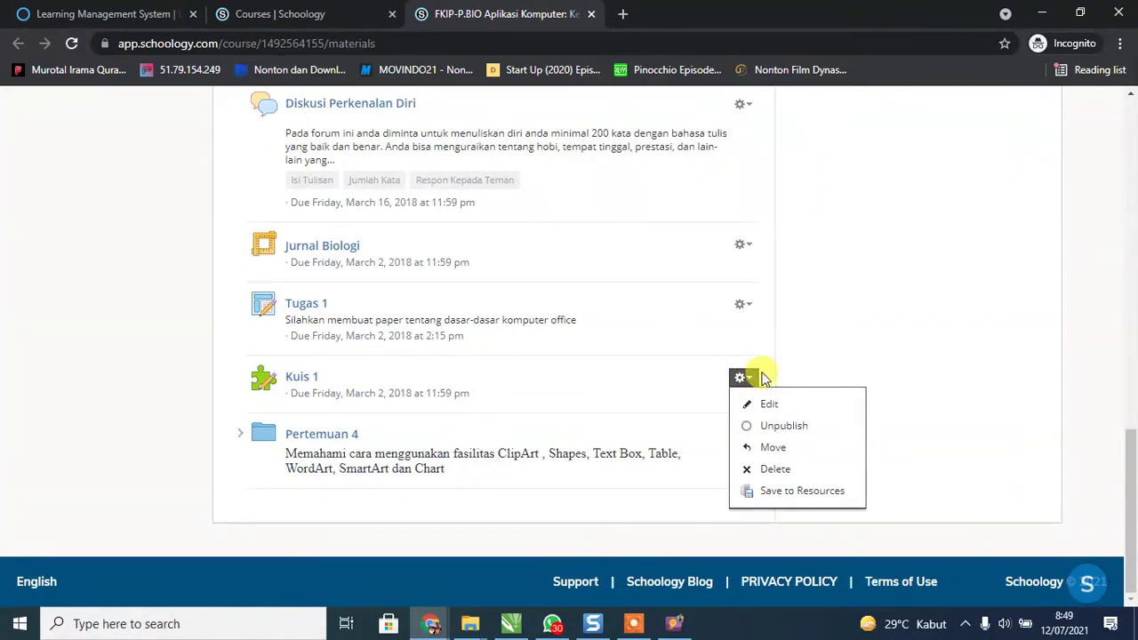
left_click(861, 302)
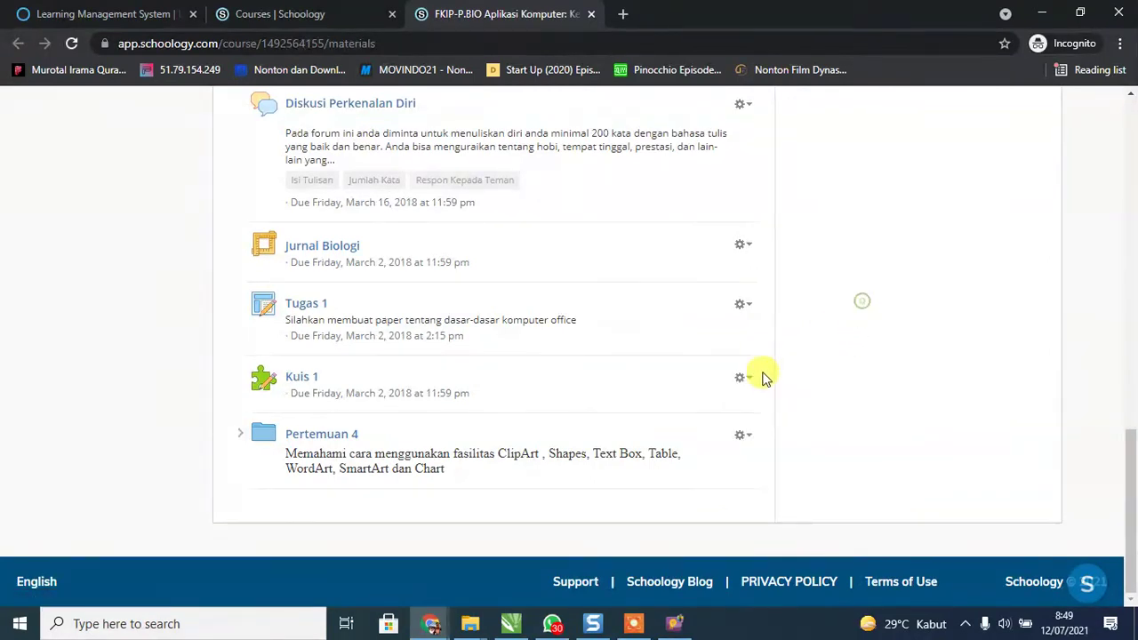
left_click(740, 381)
left_click(783, 491)
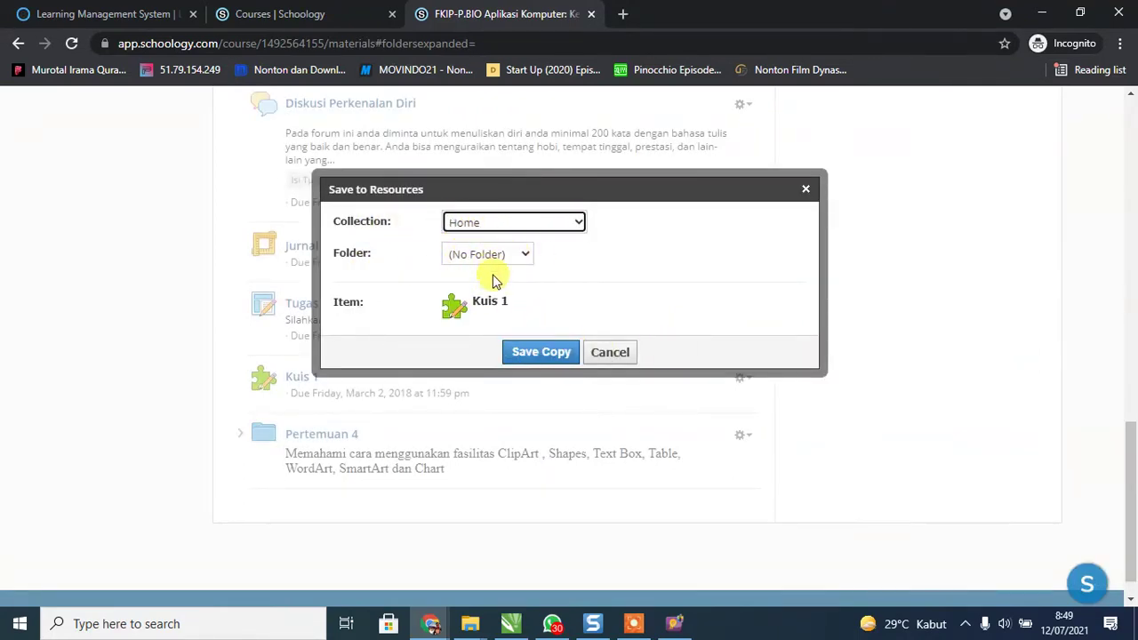
left_click(541, 351)
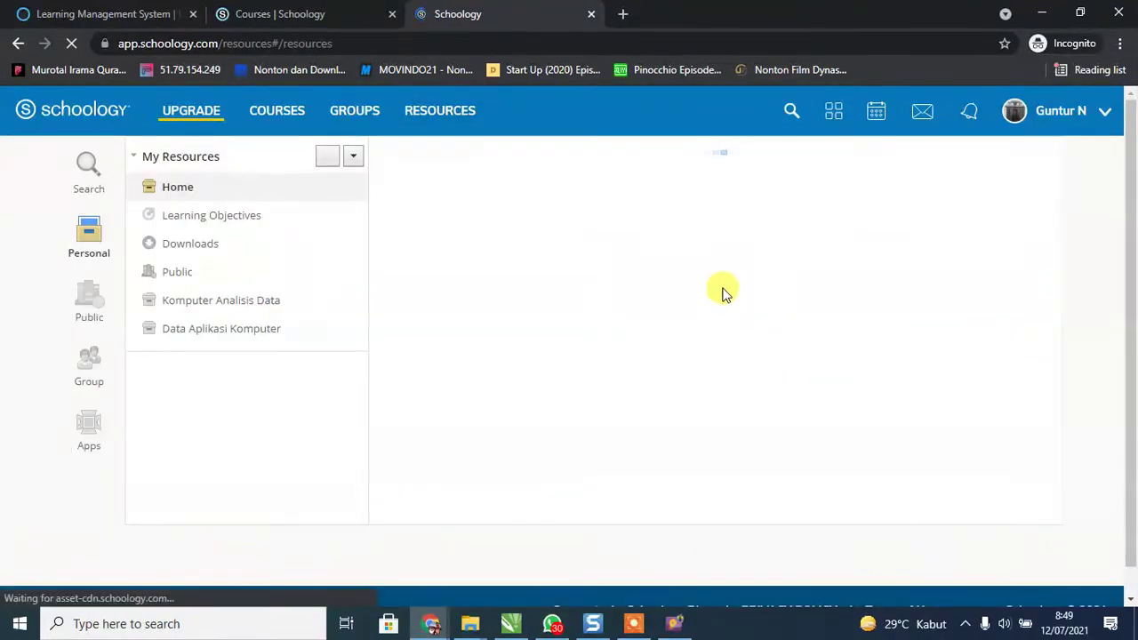
Delete the soal folder from the Home collection in the personal resources.
scroll(631, 391, "down", 3)
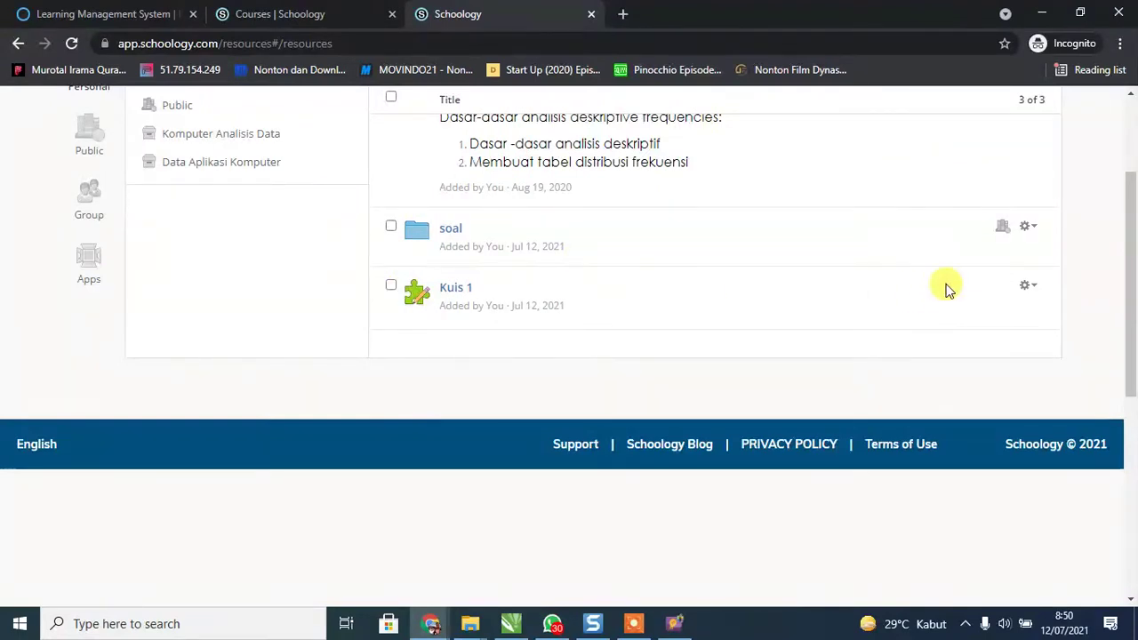
left_click(1029, 228)
left_click(985, 321)
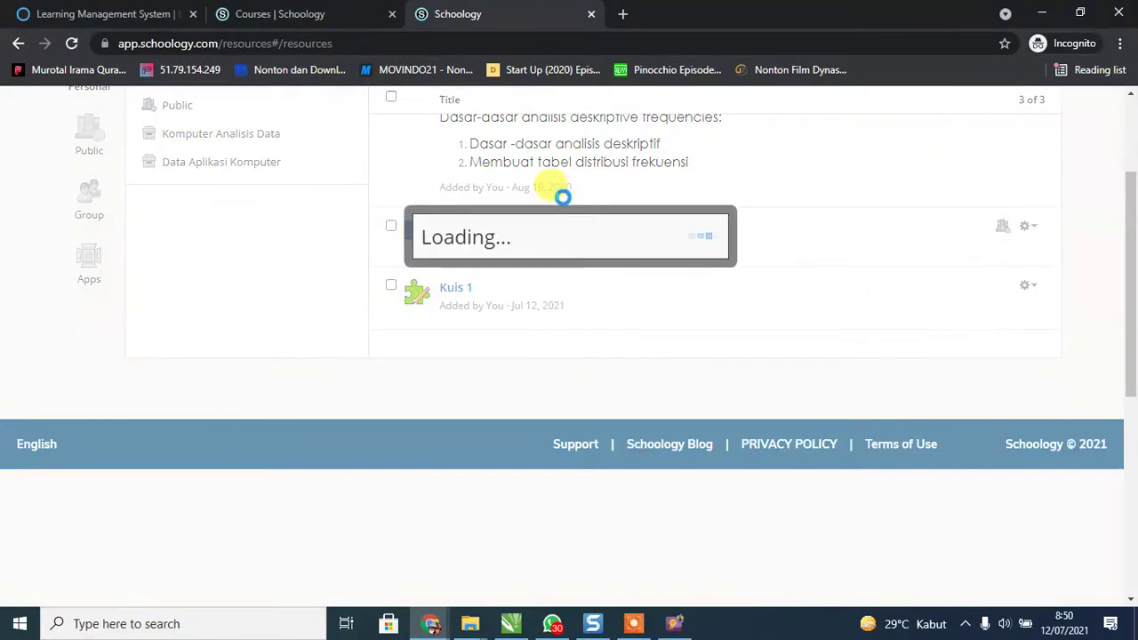
left_click(539, 282)
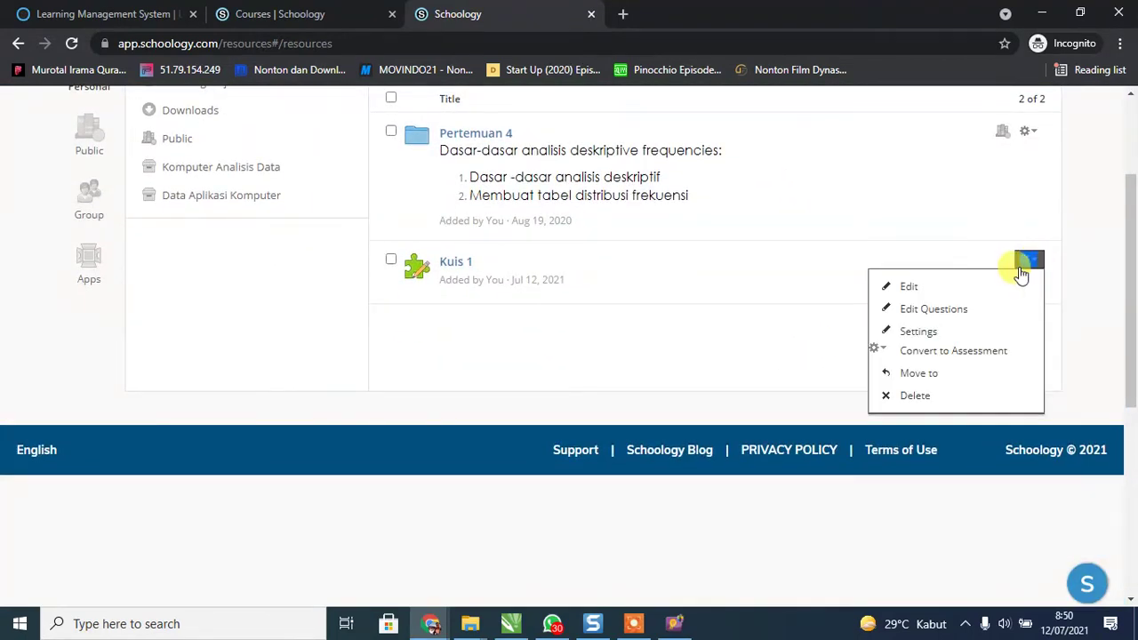
Open the questions of the Kuis 1 copy in the resources for editing and review the list.
left_click(933, 310)
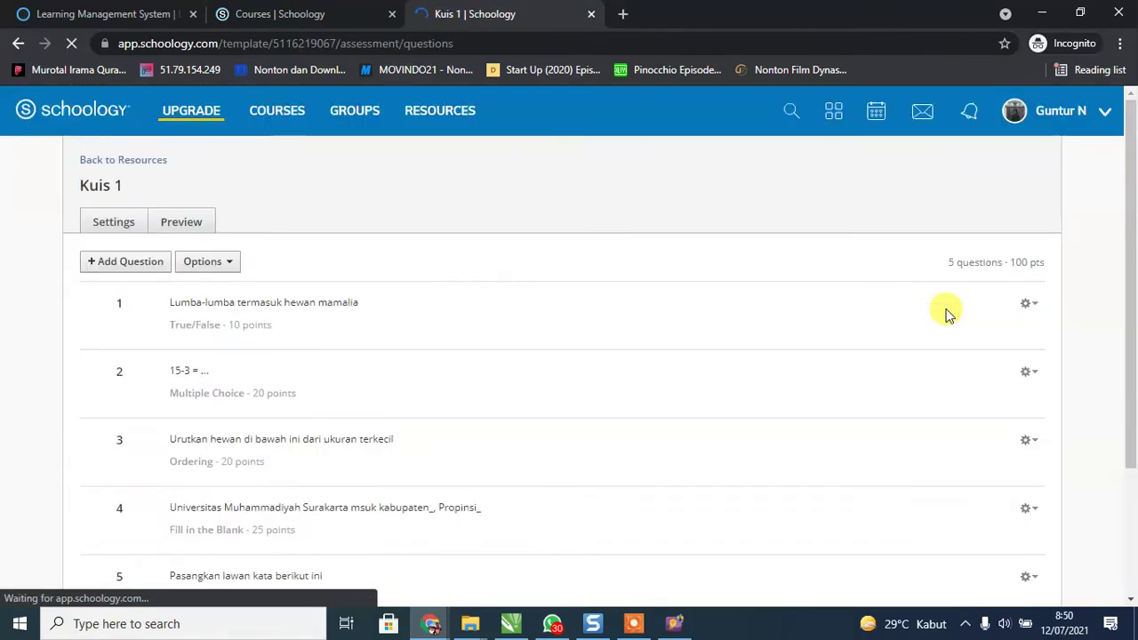
scroll(445, 267, "down", 2)
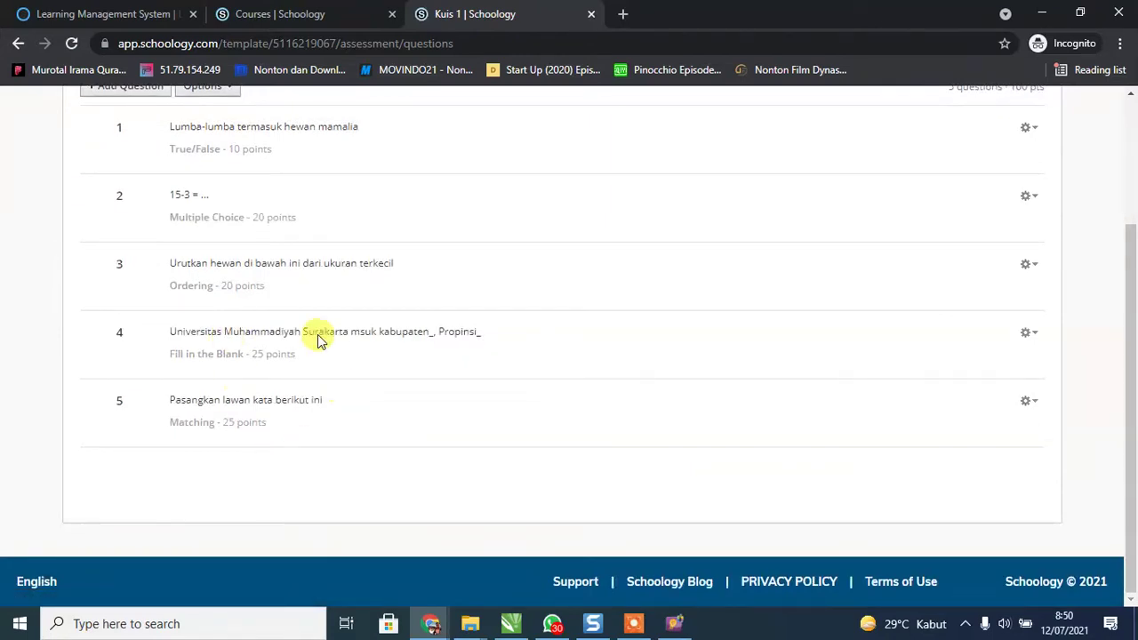
scroll(329, 491, "up", 2)
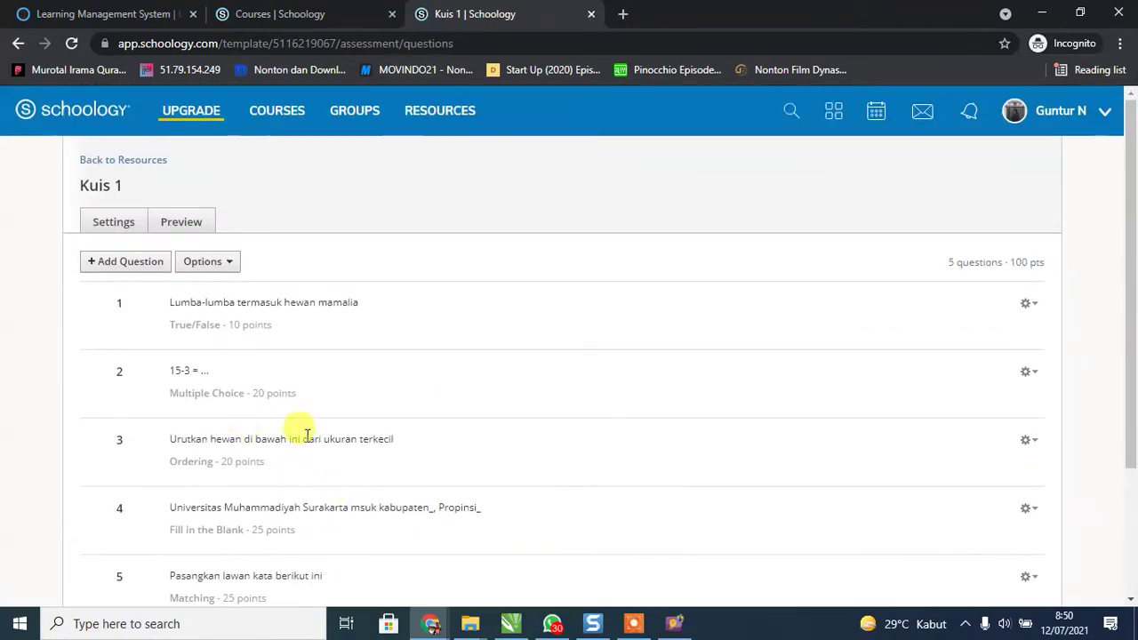
Delete the first question of Kuis 1, the True/False item "Lumba-lumba termasuk hewan mamalia".
left_click(1024, 306)
left_click(1008, 354)
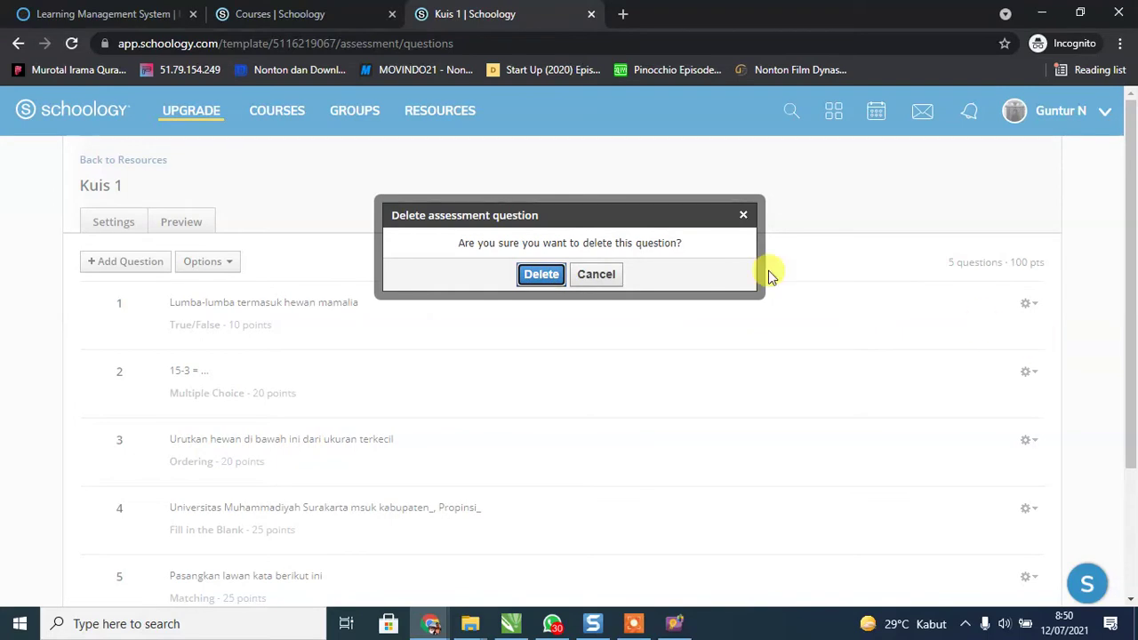
left_click(541, 274)
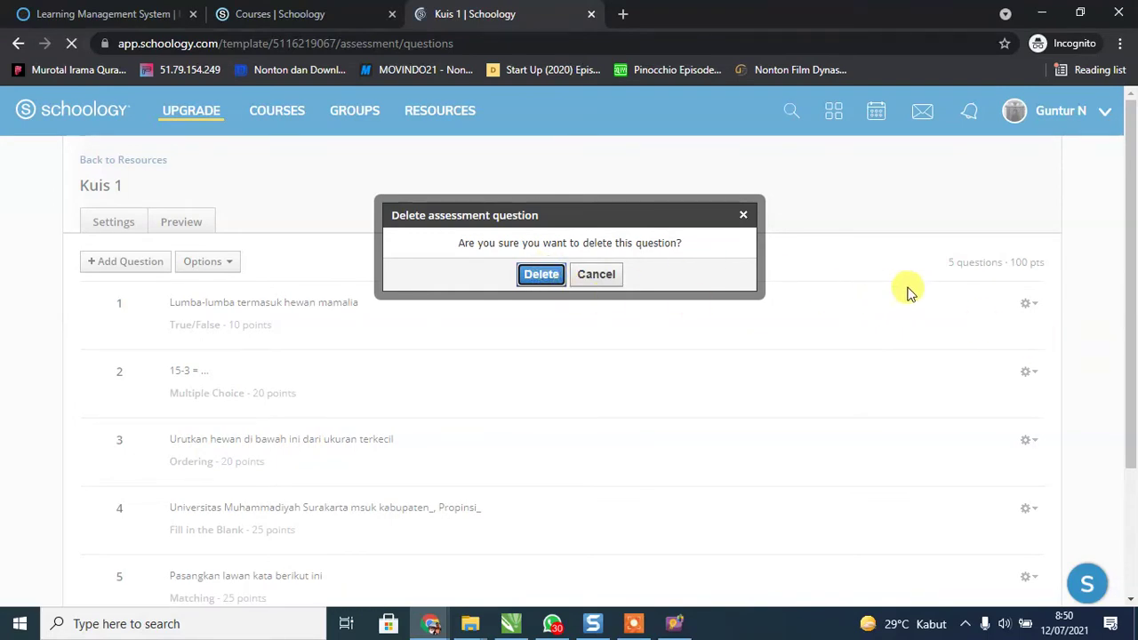
Delete the remaining Multiple Choice, Ordering, Fill in the Blank and Matching questions from Kuis 1.
left_click(1025, 303)
left_click(990, 349)
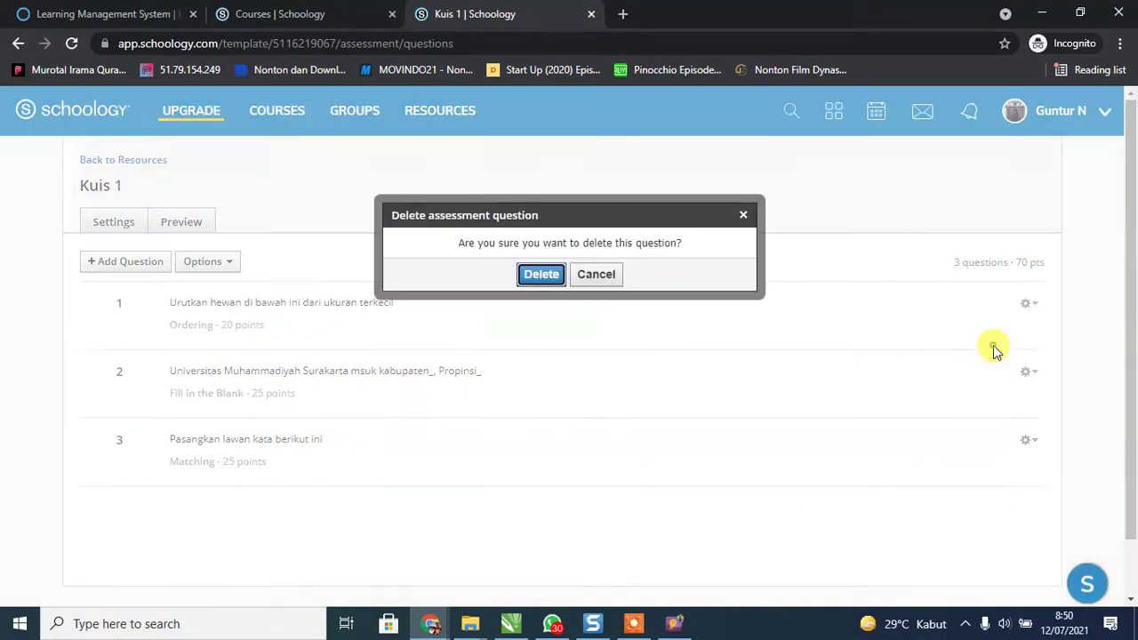
left_click(539, 274)
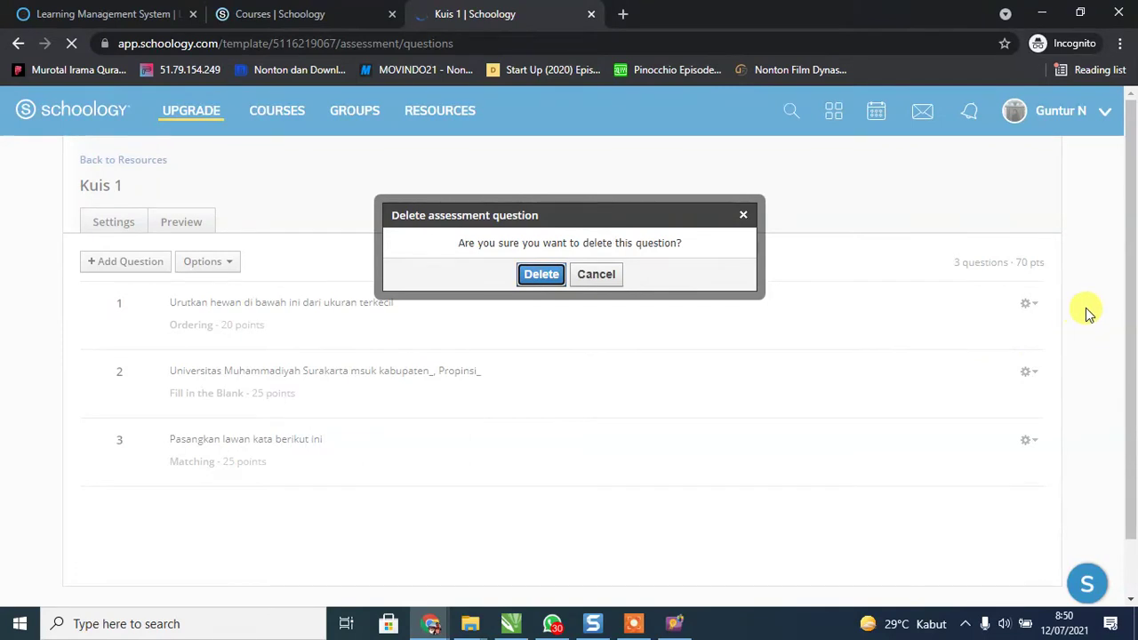
left_click(1027, 304)
left_click(994, 356)
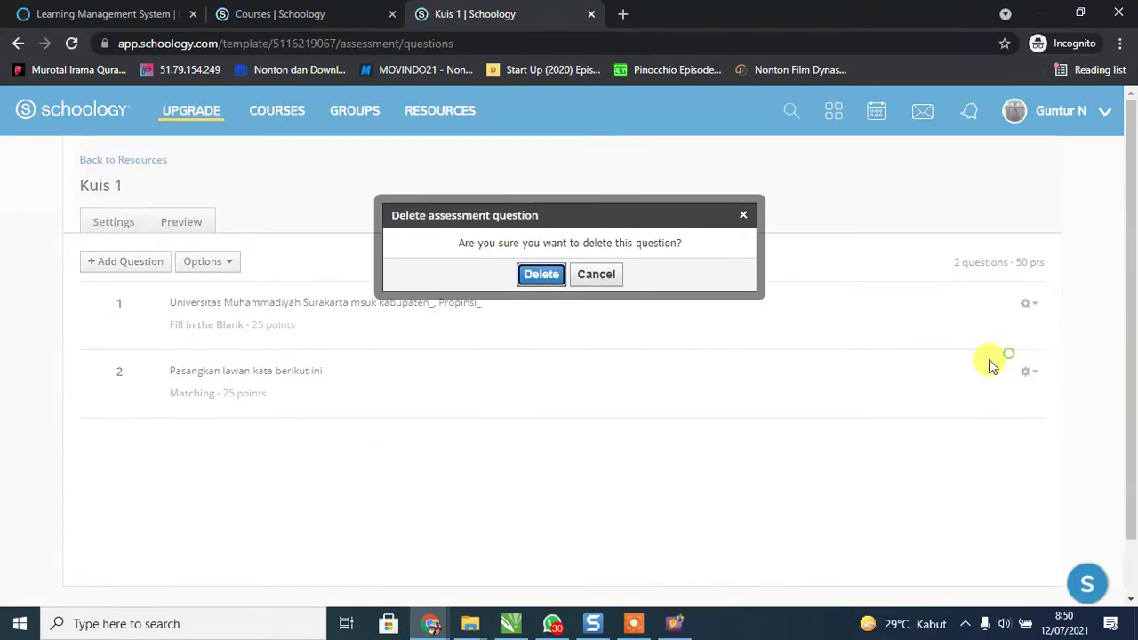
left_click(542, 276)
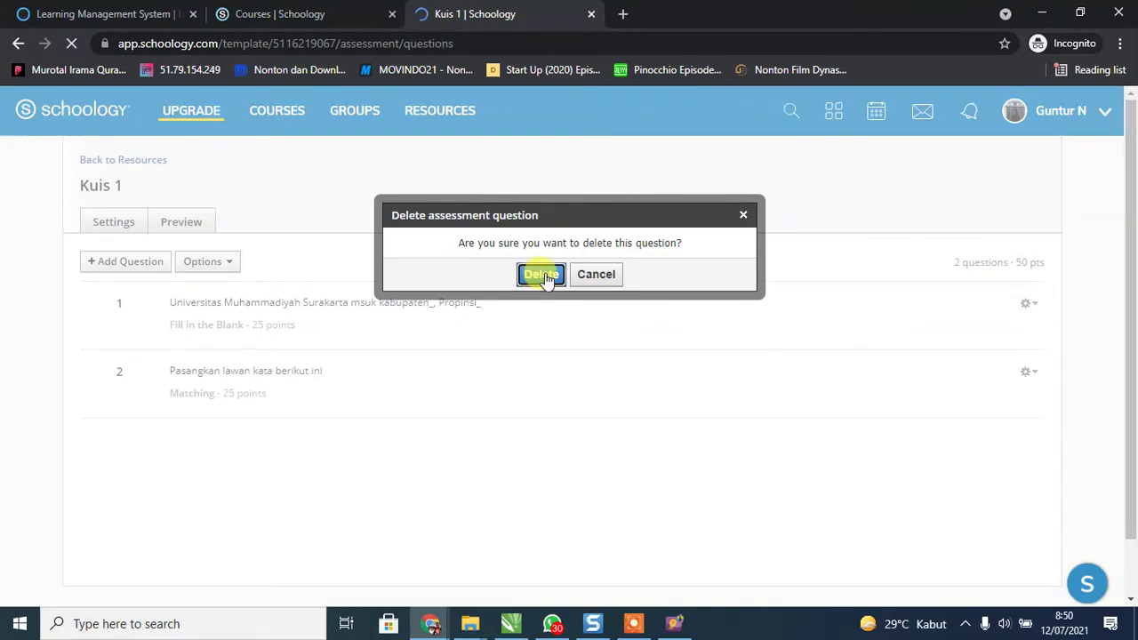
left_click(1024, 305)
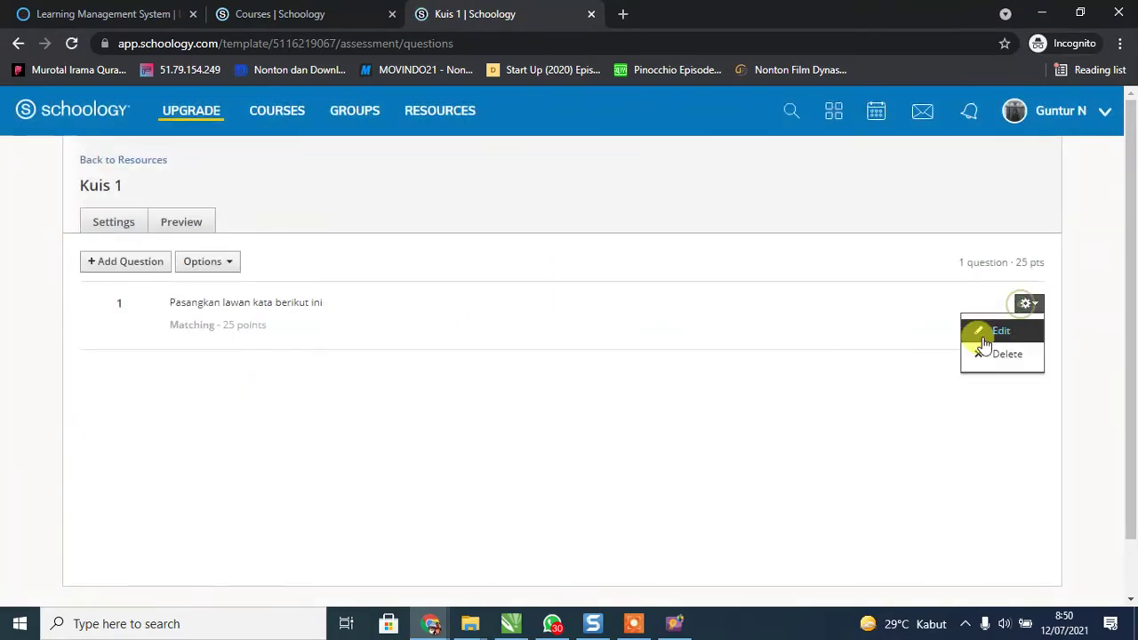
left_click(990, 353)
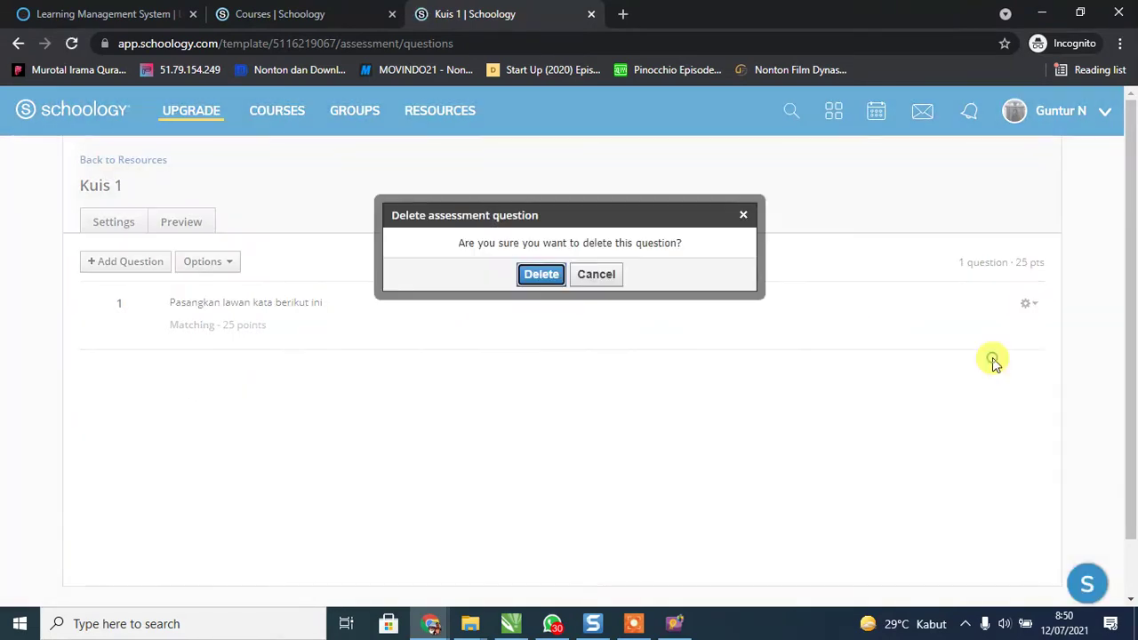
left_click(528, 277)
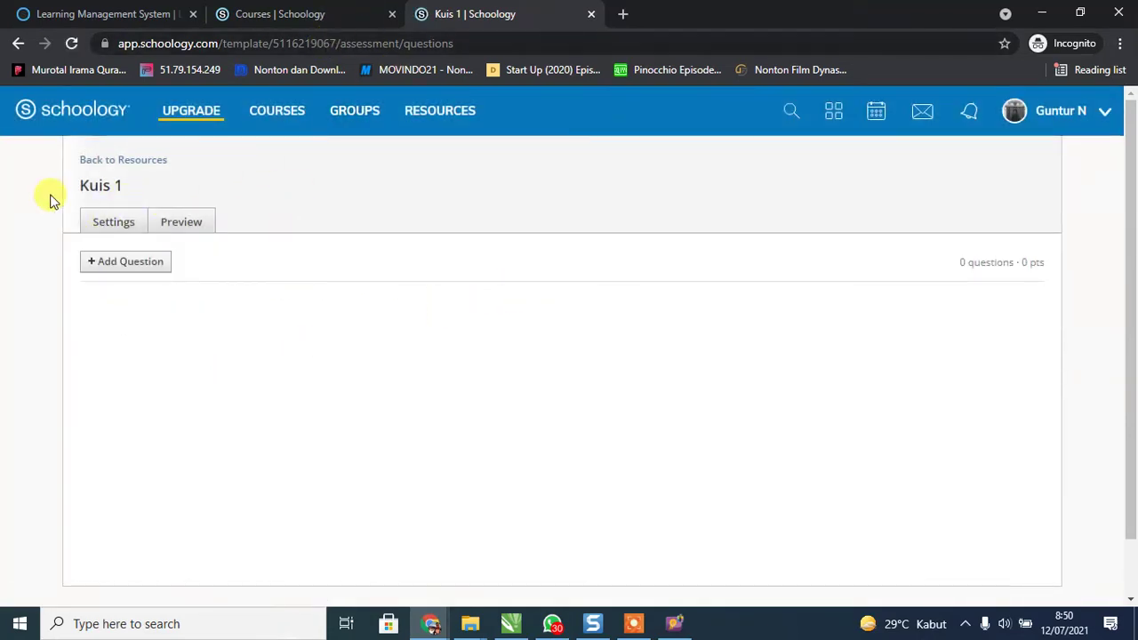
Return to the resources and rename the Kuis 1 template in the Home collection as "SOAL UJIAN".
left_click(124, 160)
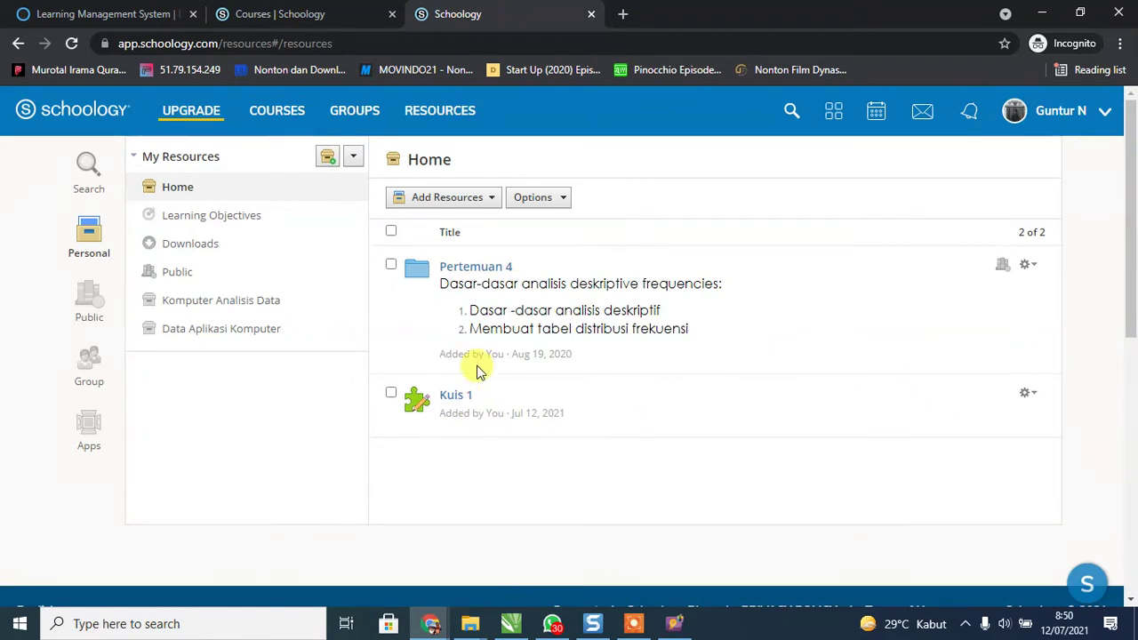
left_click(1031, 393)
left_click(889, 416)
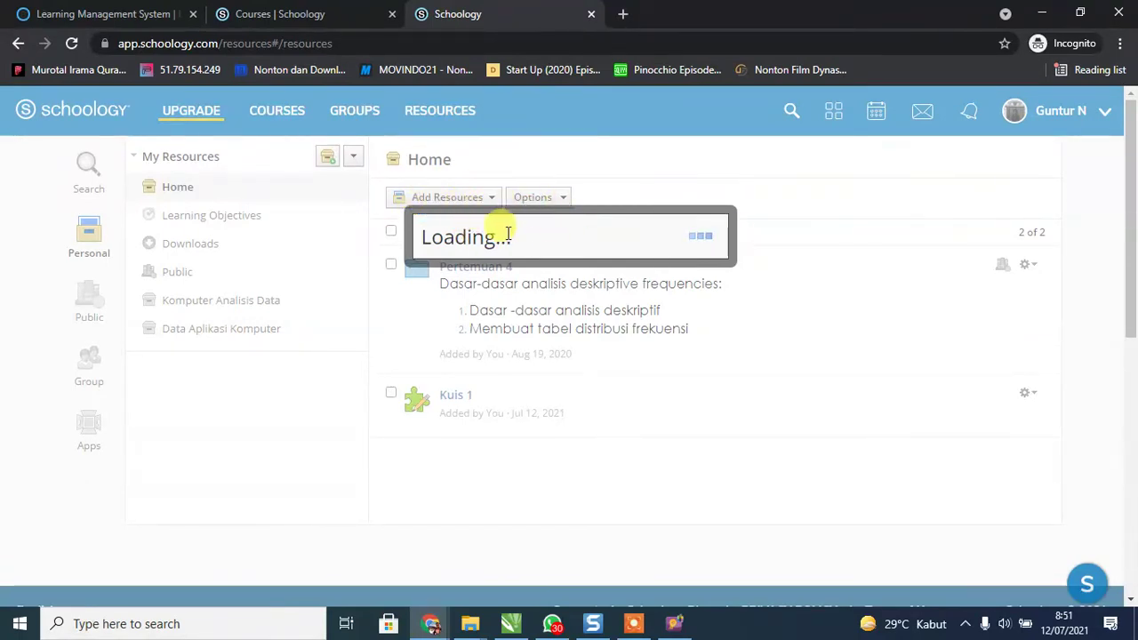
left_click_drag(533, 228, 376, 243)
type("SO")
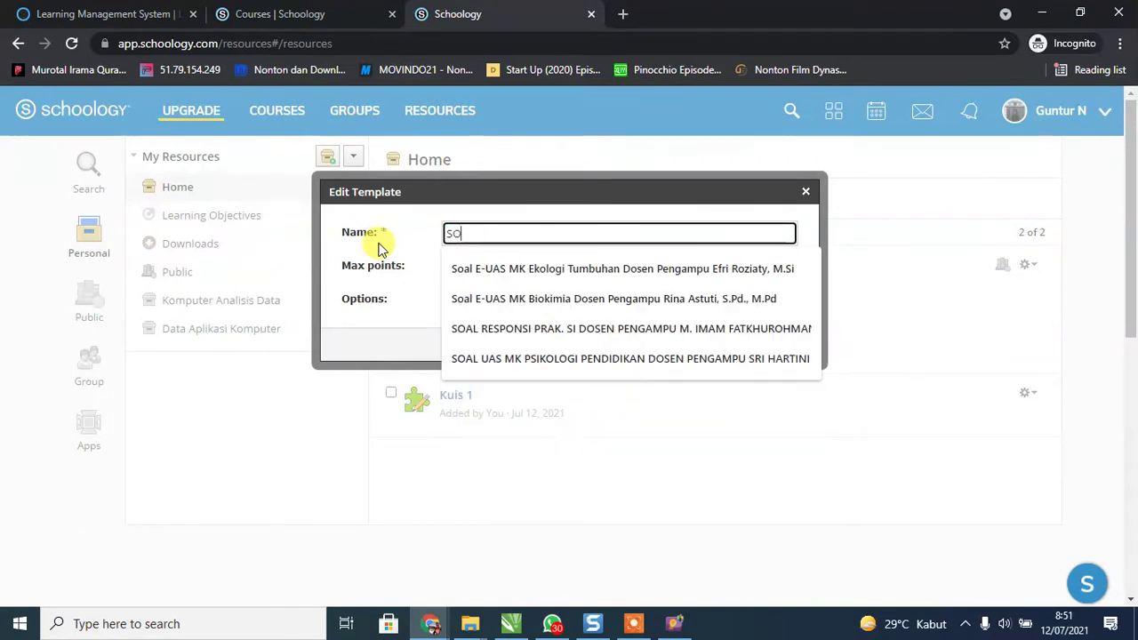
type("AL")
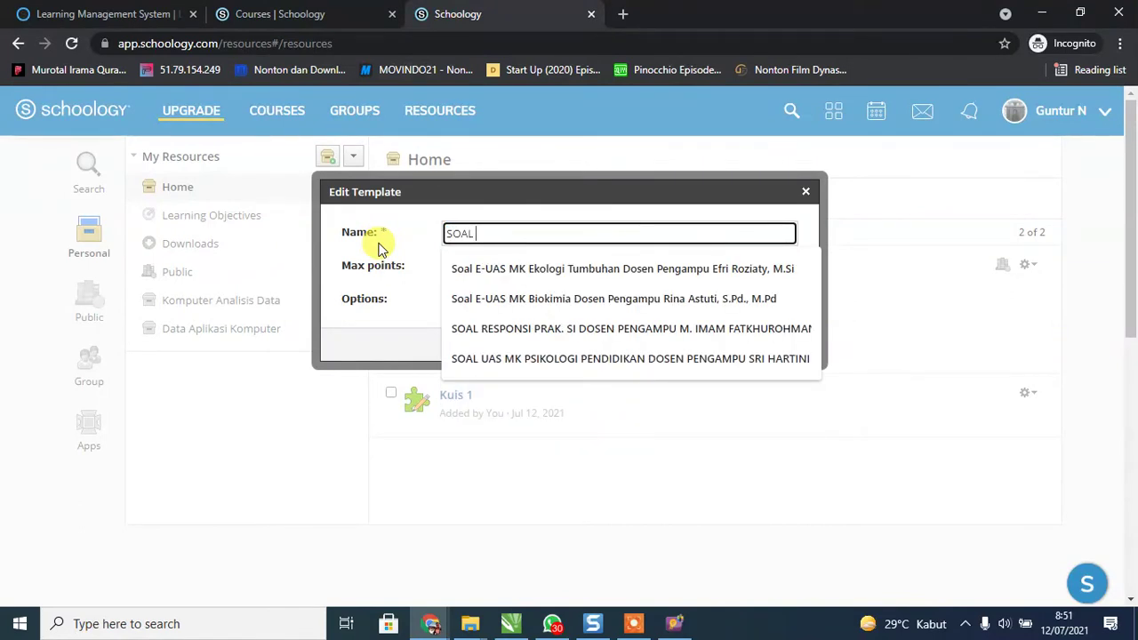
type(" UJIAN")
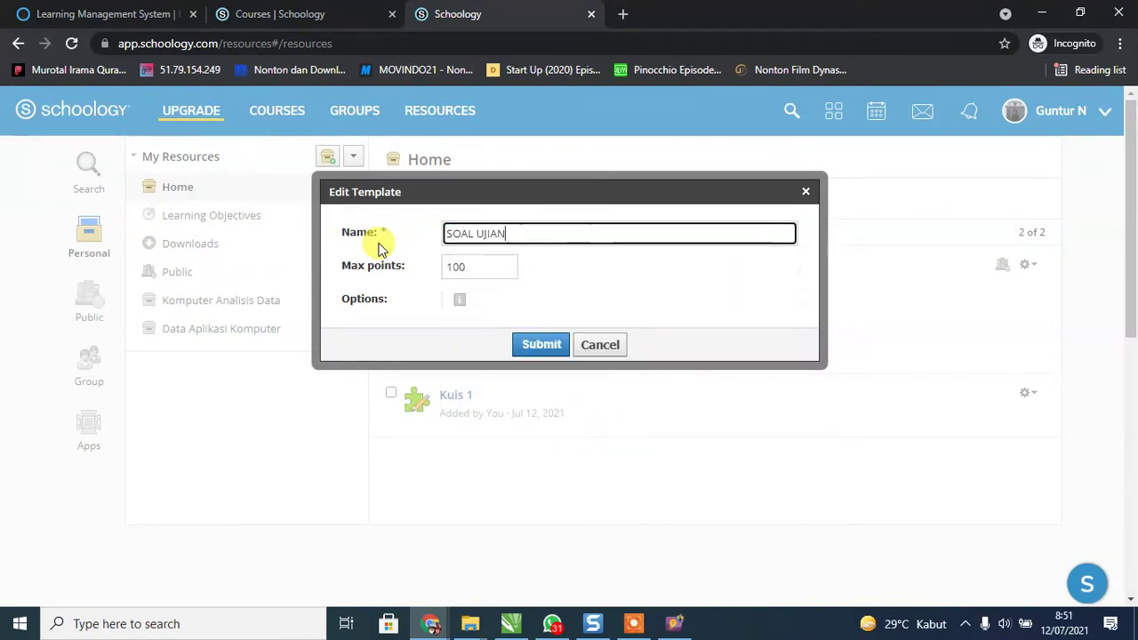
left_click(560, 347)
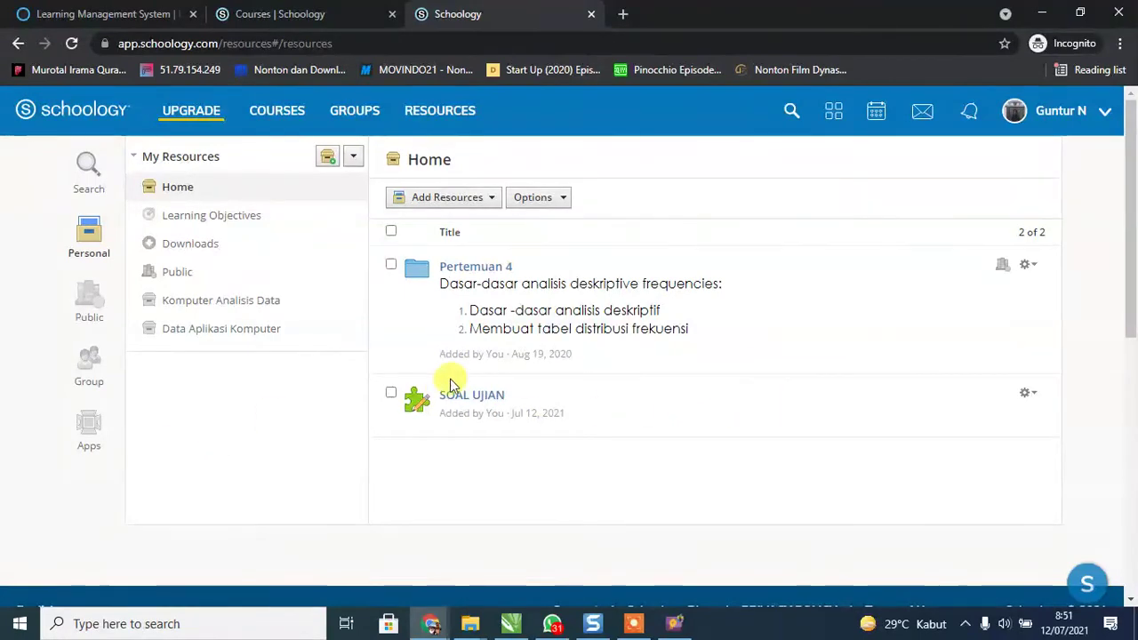
Start a new course and name it "Contoh Kelas MK Prak. Mikrobiologi".
left_click(263, 119)
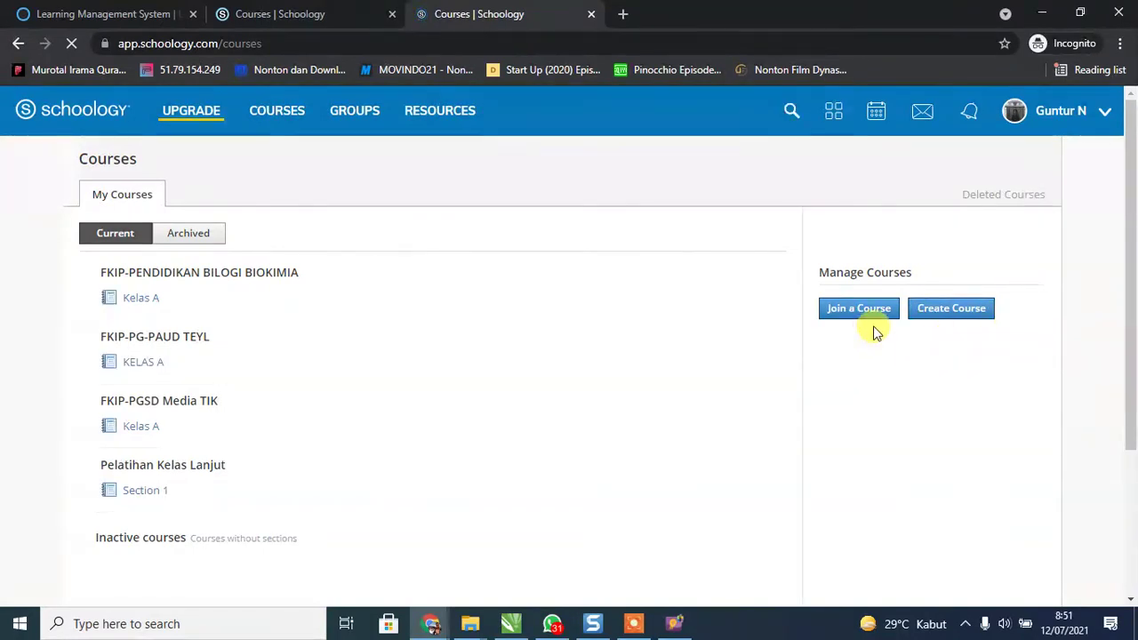
left_click(932, 307)
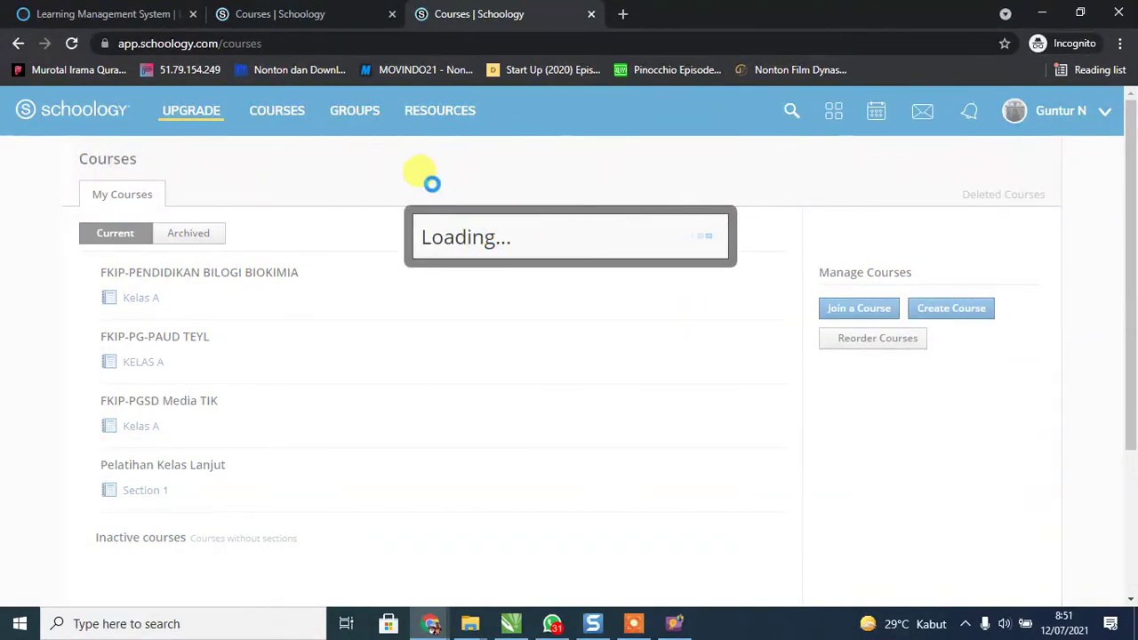
left_click(486, 229)
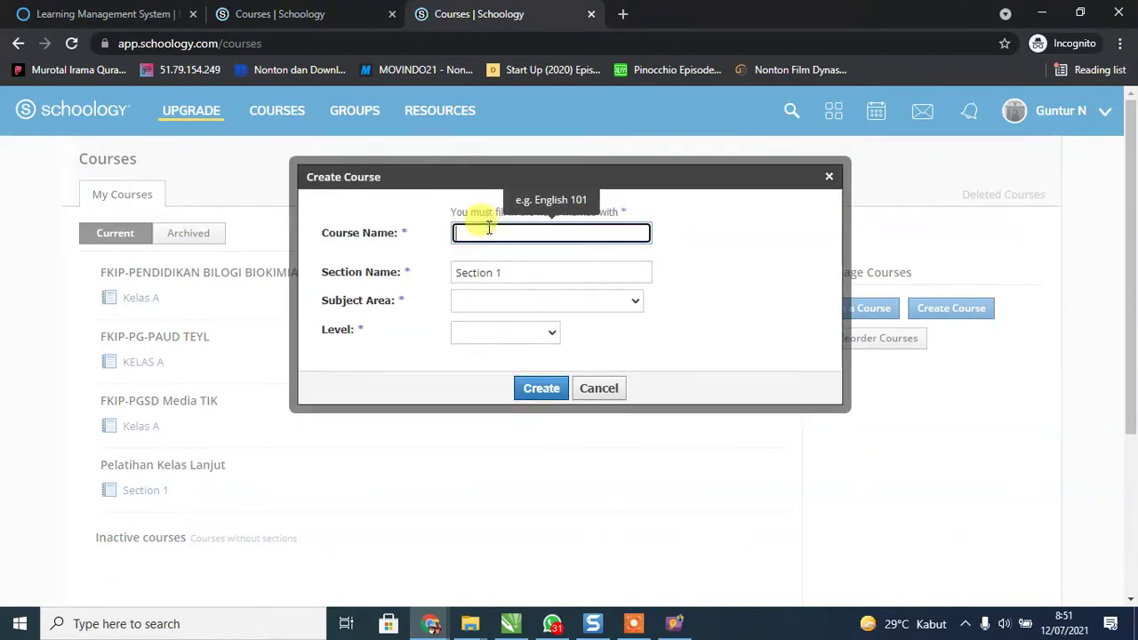
type("cONTOH")
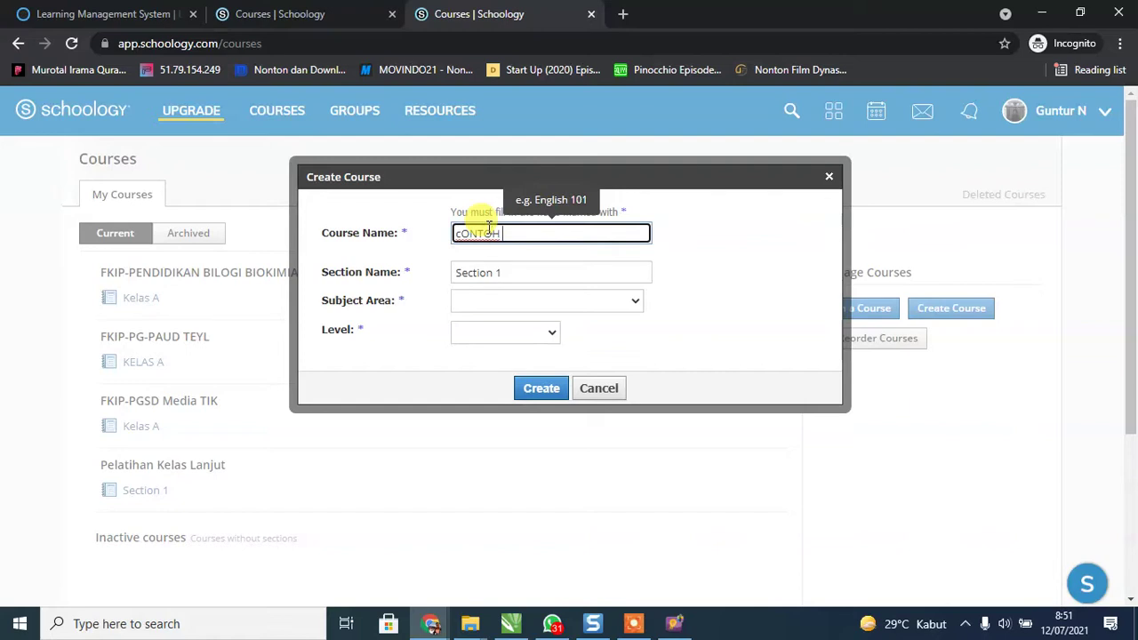
key("BackSpace")
key("BackSpace")
key("BackSpace")
key("BackSpace")
key("BackSpace")
key("BackSpace")
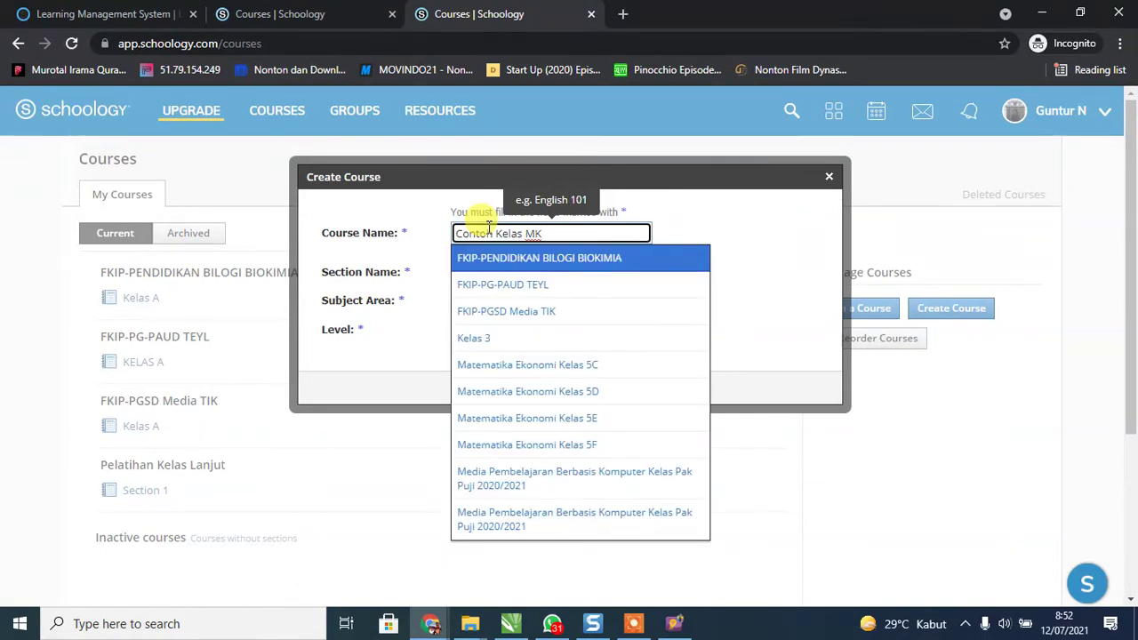
type("Mikrobiolog")
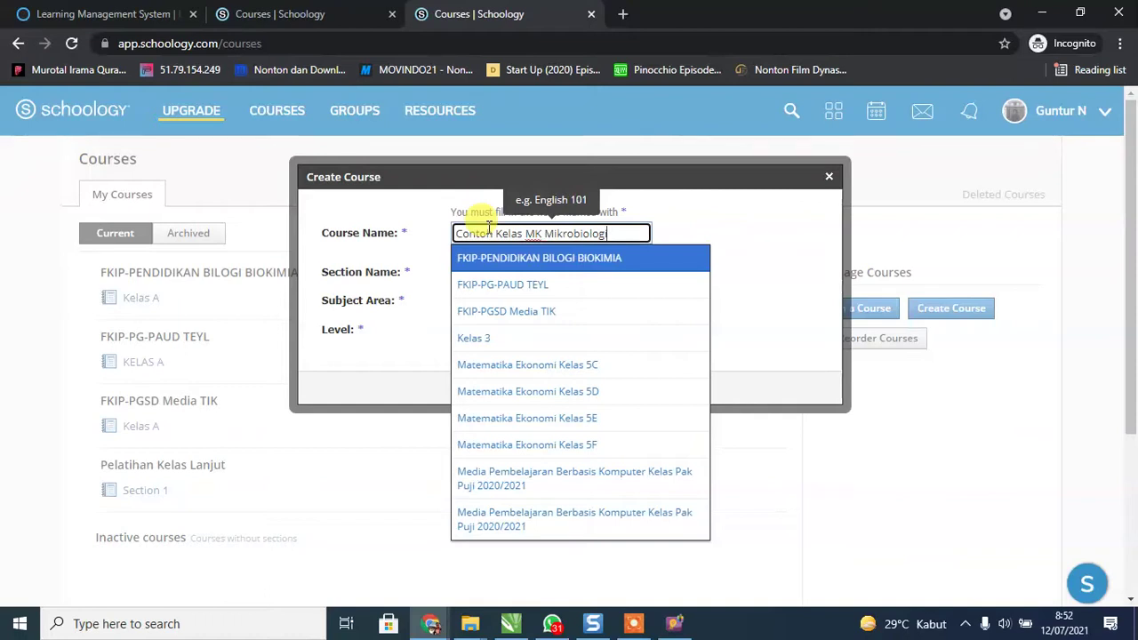
type("i")
left_click(729, 218)
Create the course with section name A, subject area Science and level Undergraduate.
triple_click(541, 271)
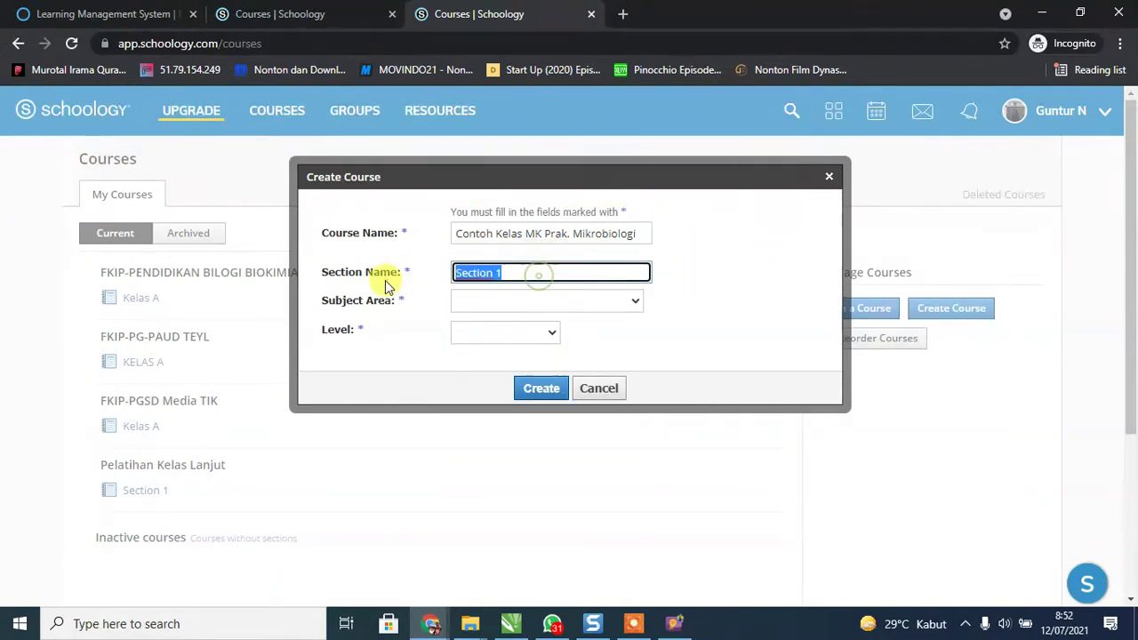
type("A")
left_click(520, 303)
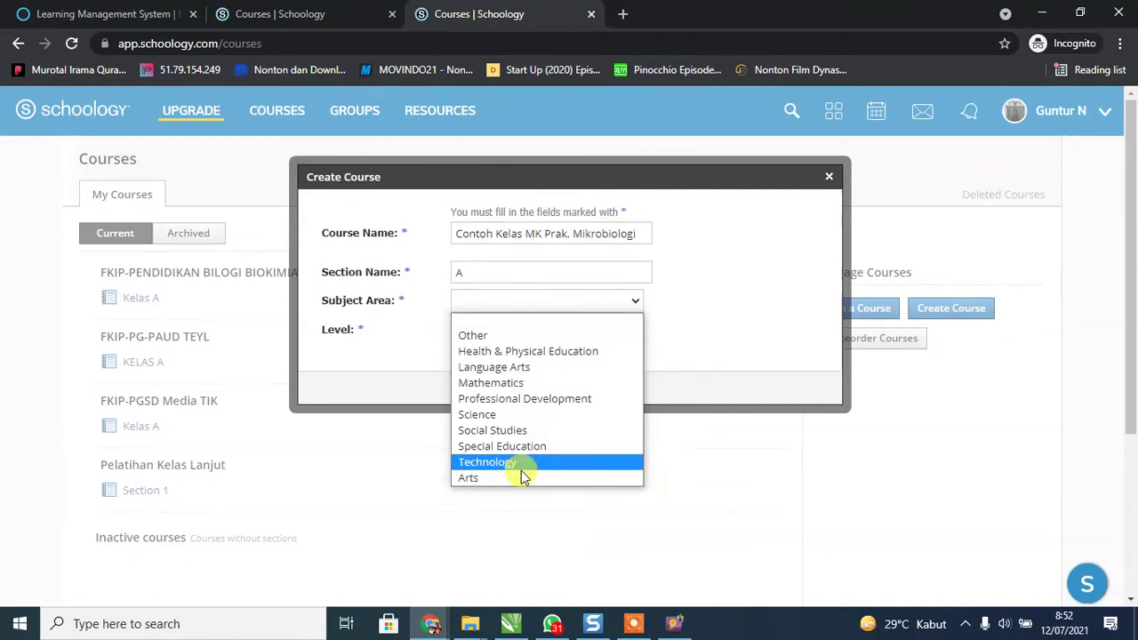
left_click(502, 413)
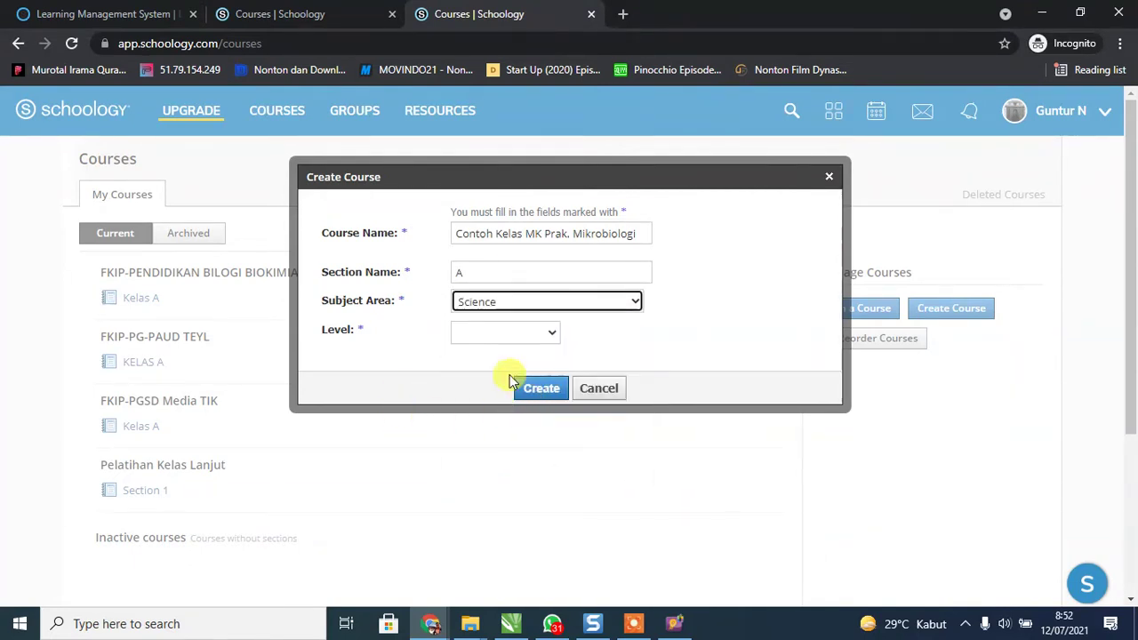
left_click(508, 338)
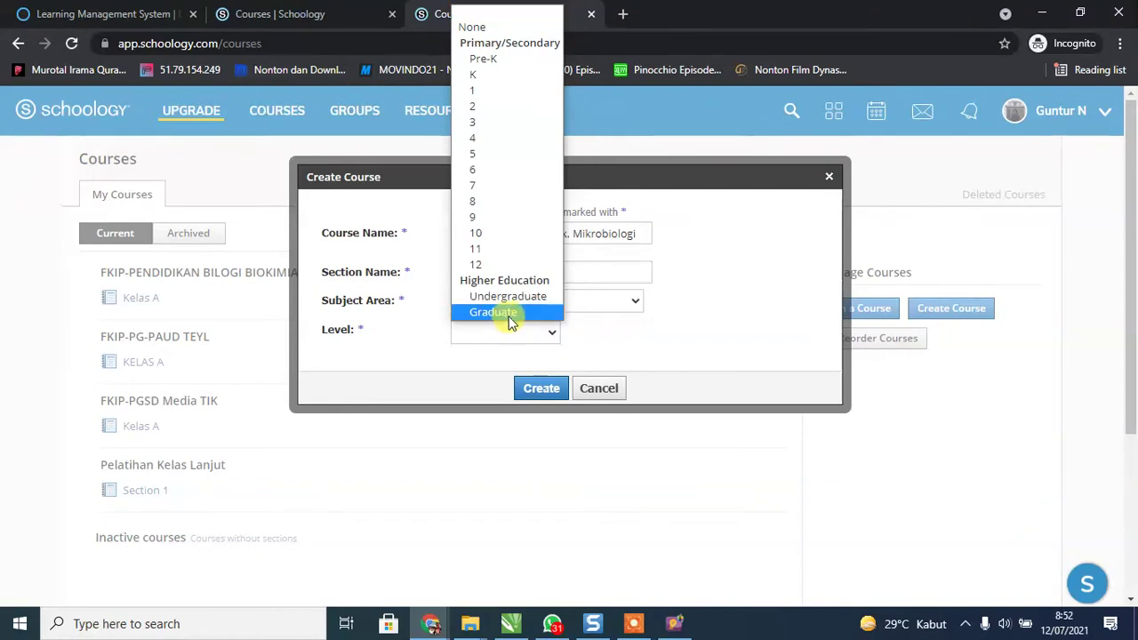
left_click(530, 298)
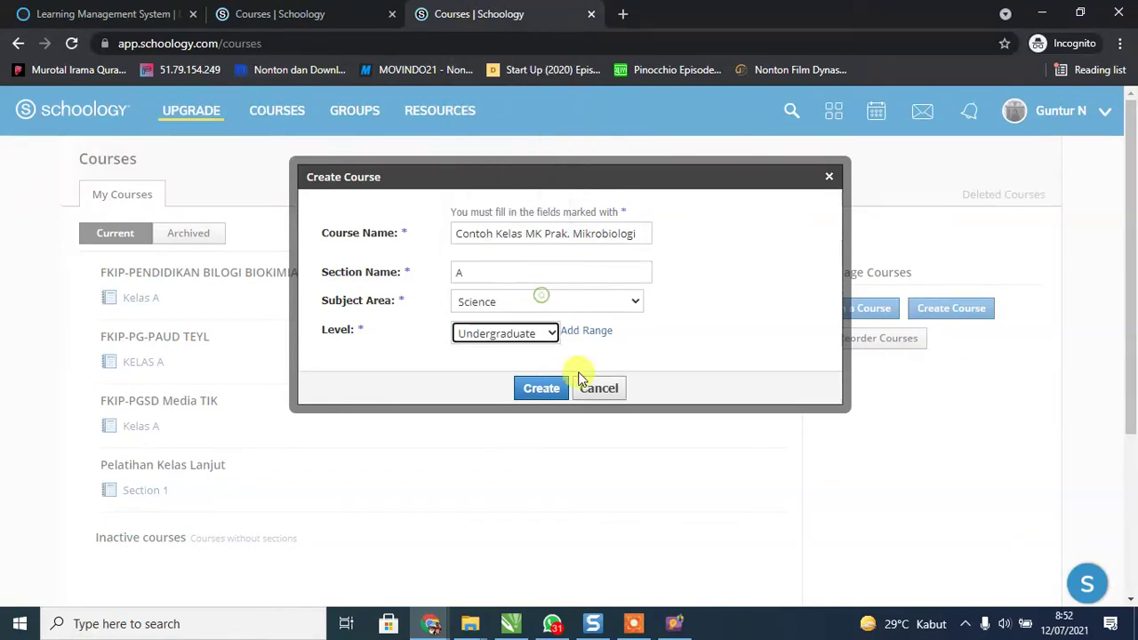
left_click(540, 400)
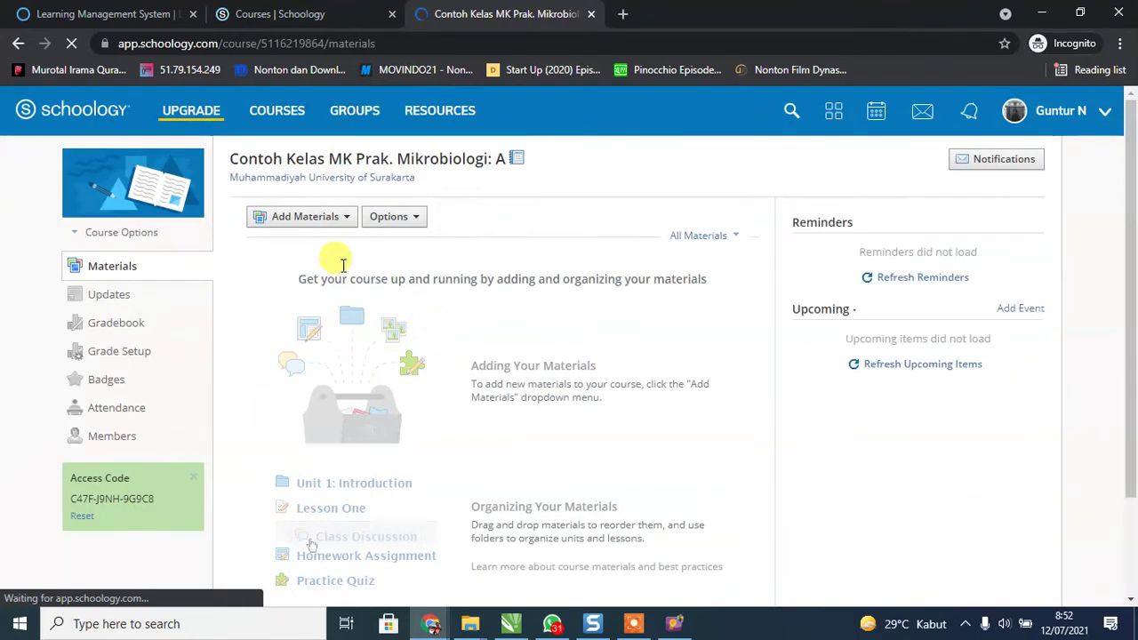
Start a new folder in the course materials and title it "Ujian Responsi Revisi".
left_click(321, 224)
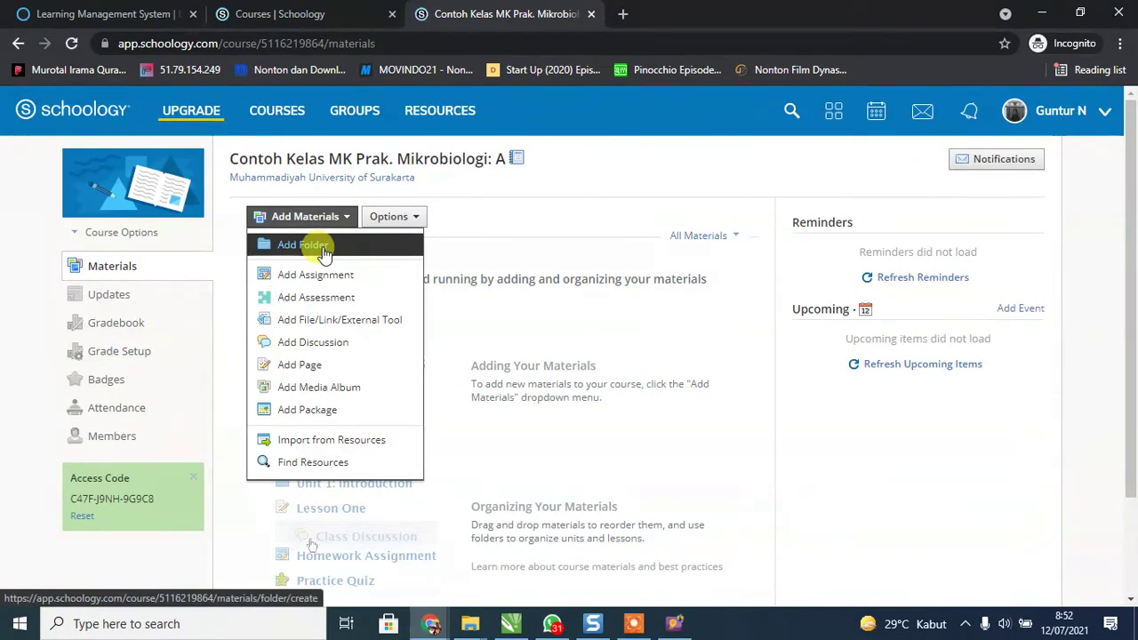
left_click(324, 254)
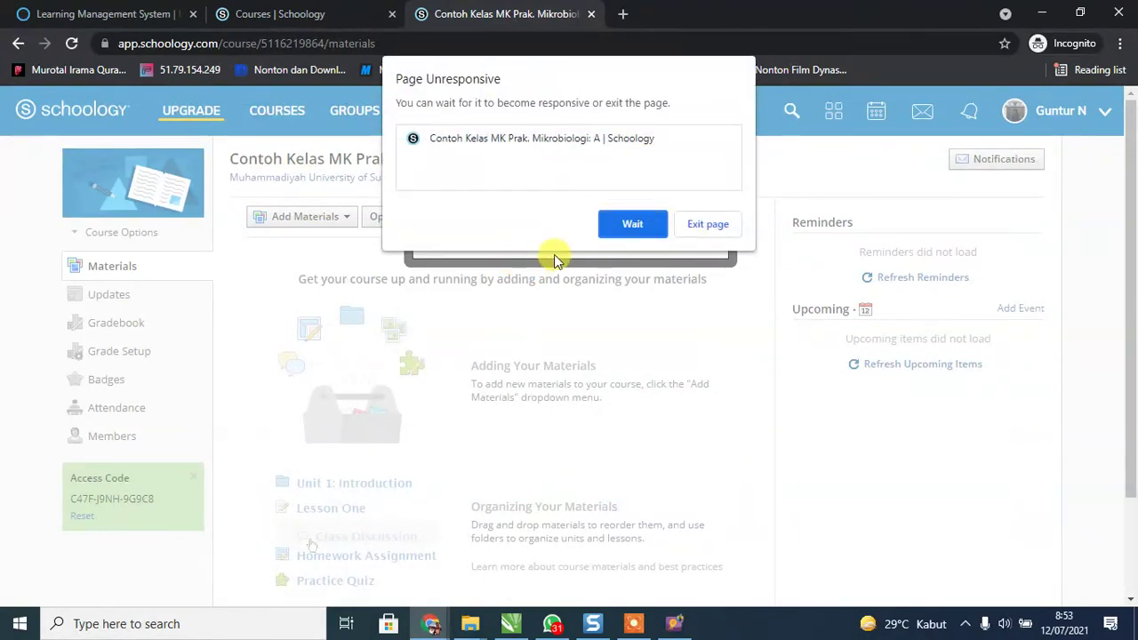
left_click(628, 222)
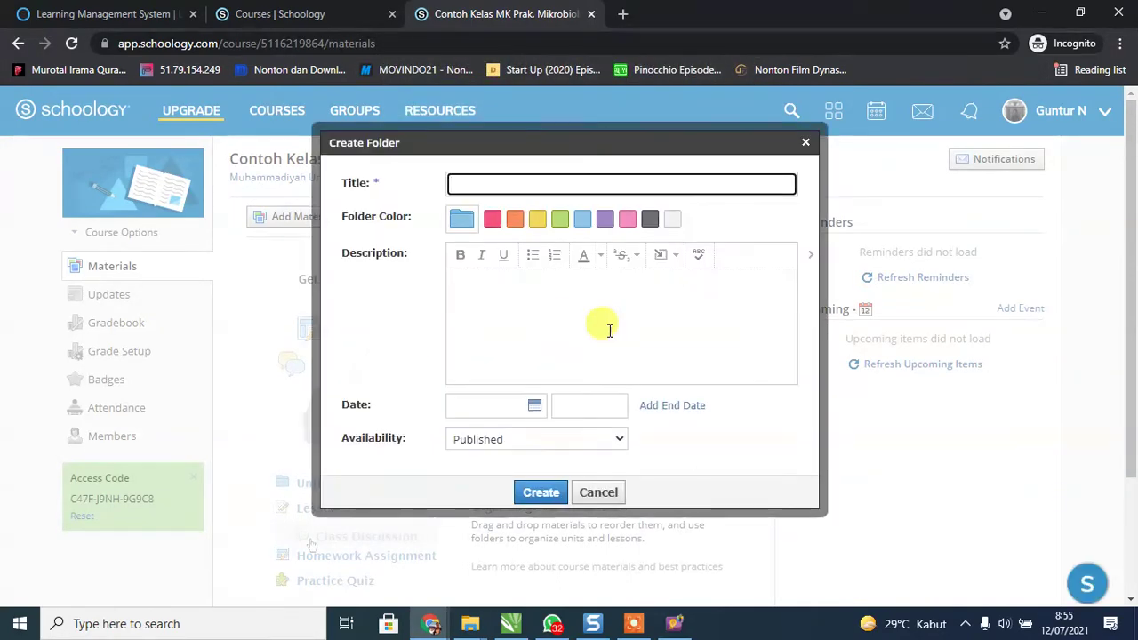
left_click(479, 183)
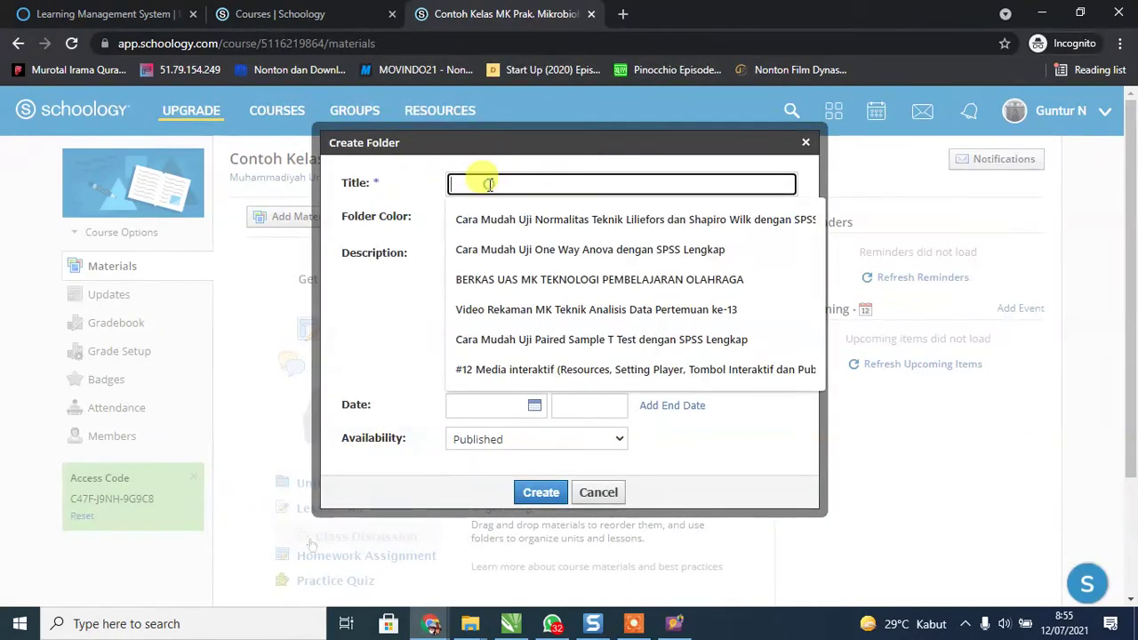
type("Uj")
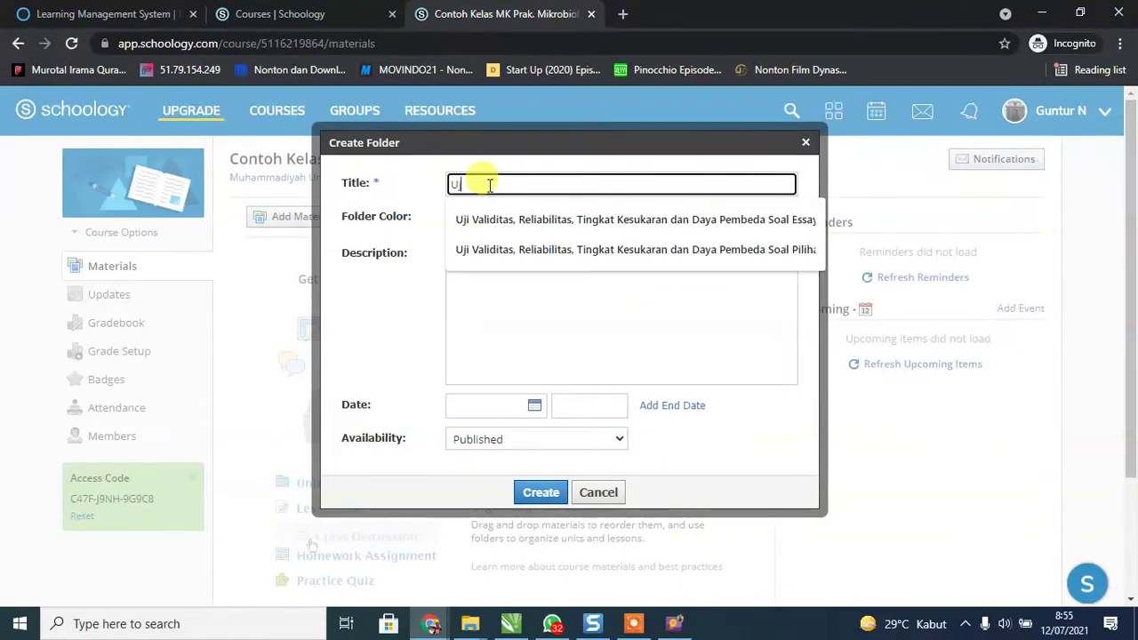
key("BackSpace")
key("BackSpace")
type("U")
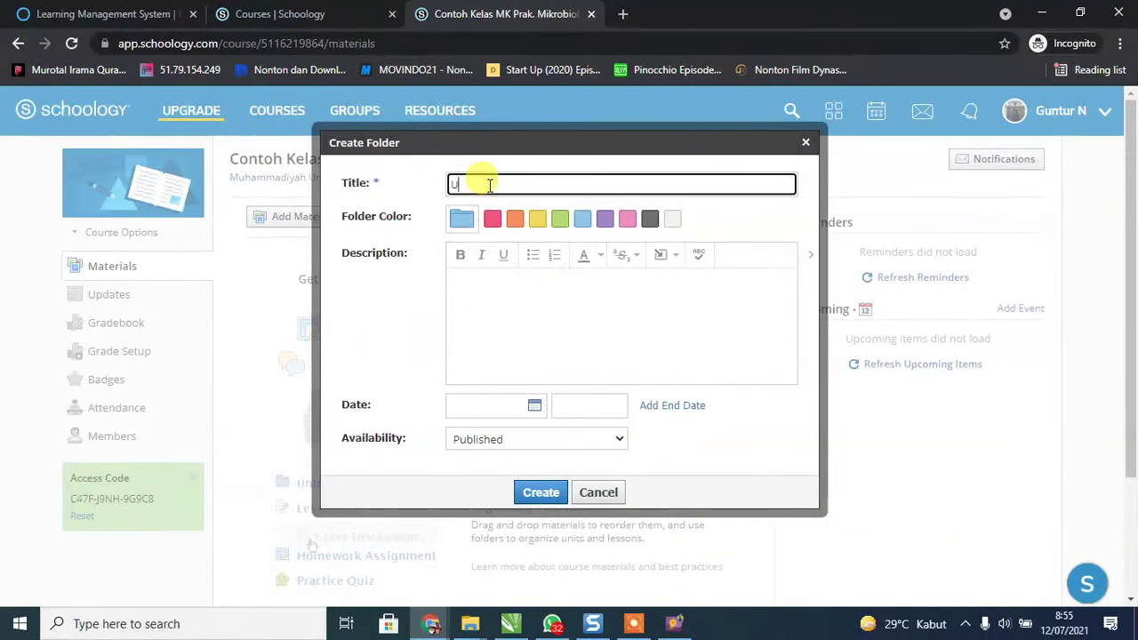
type("jian")
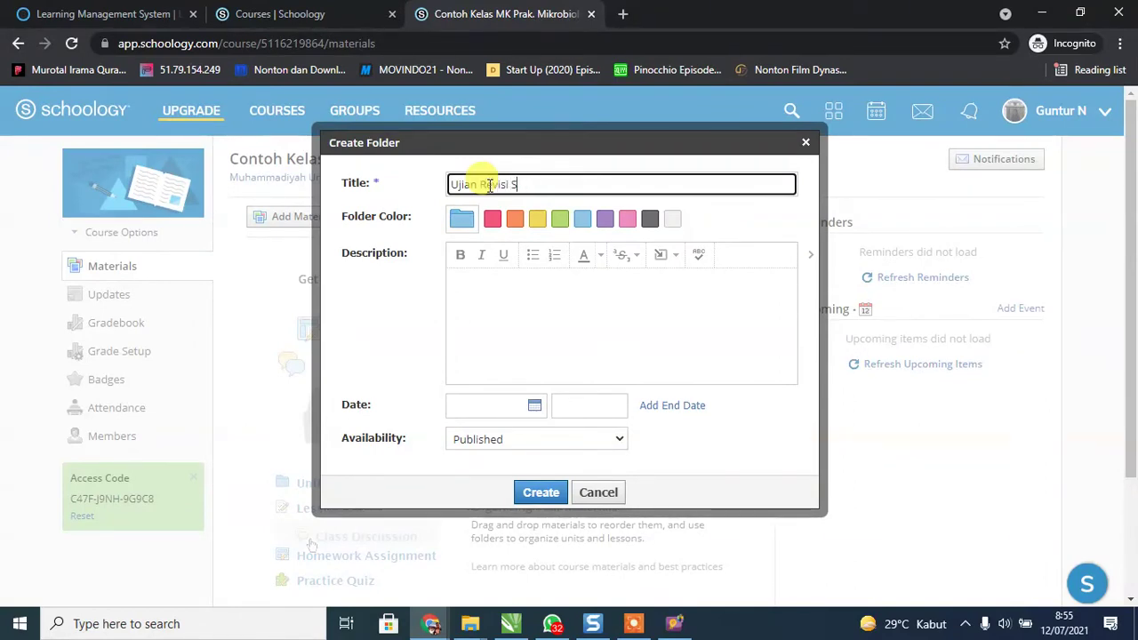
type("Revisi MK")
key("BackSpace")
key("BackSpace")
key("BackSpace")
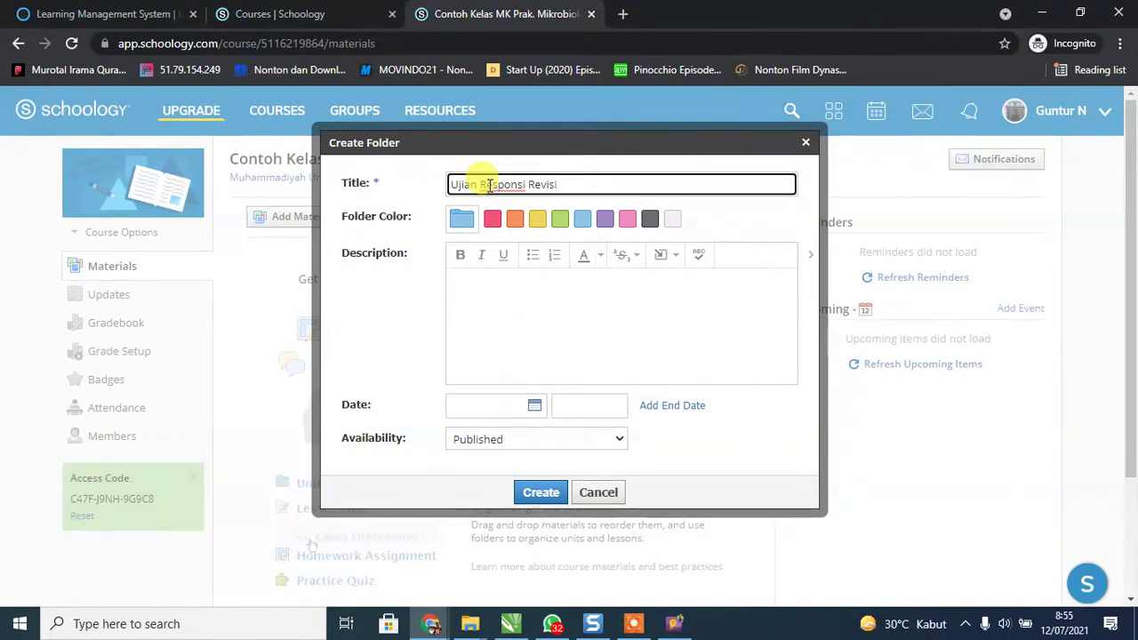
Set the Ujian Responsi Revisi folder's date to 7/13/21 at 08:00AM.
left_click(508, 409)
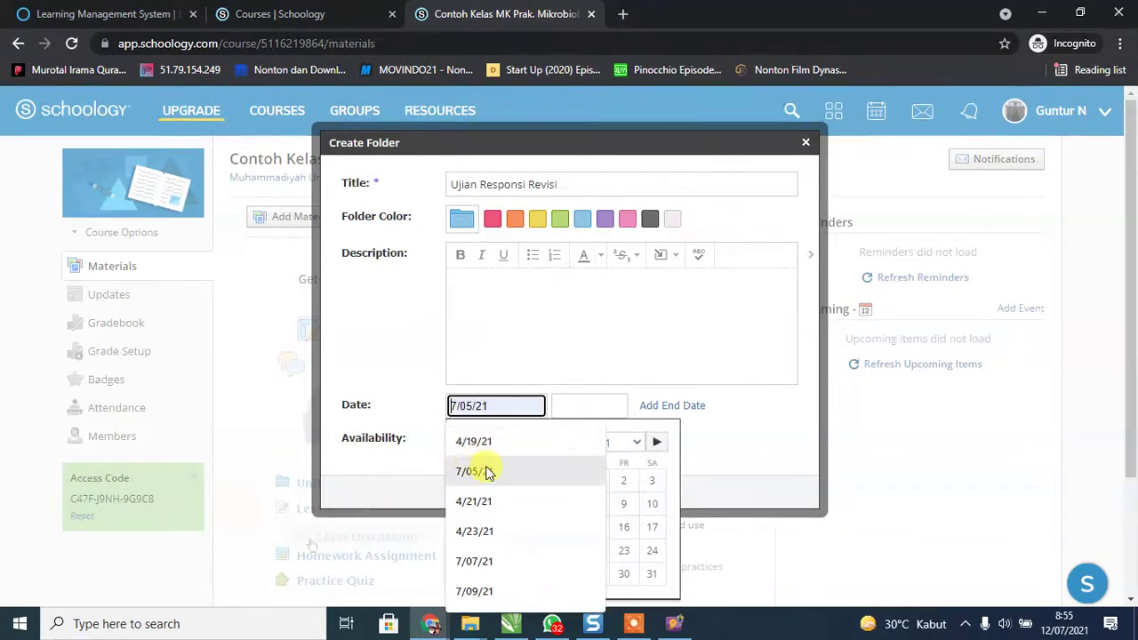
left_click(654, 478)
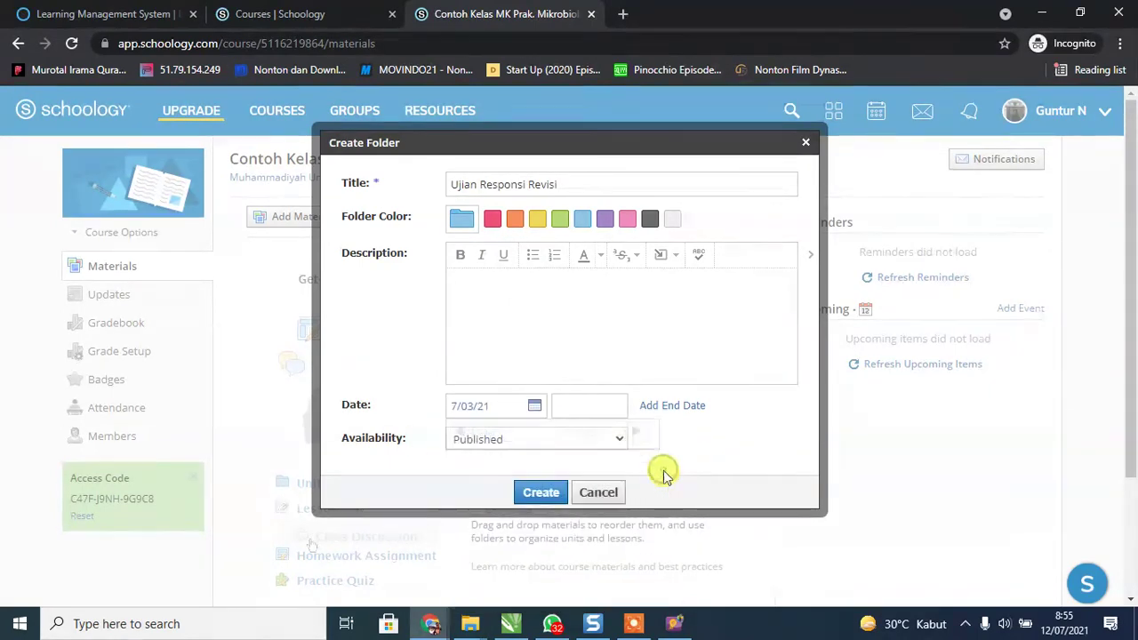
left_click(514, 409)
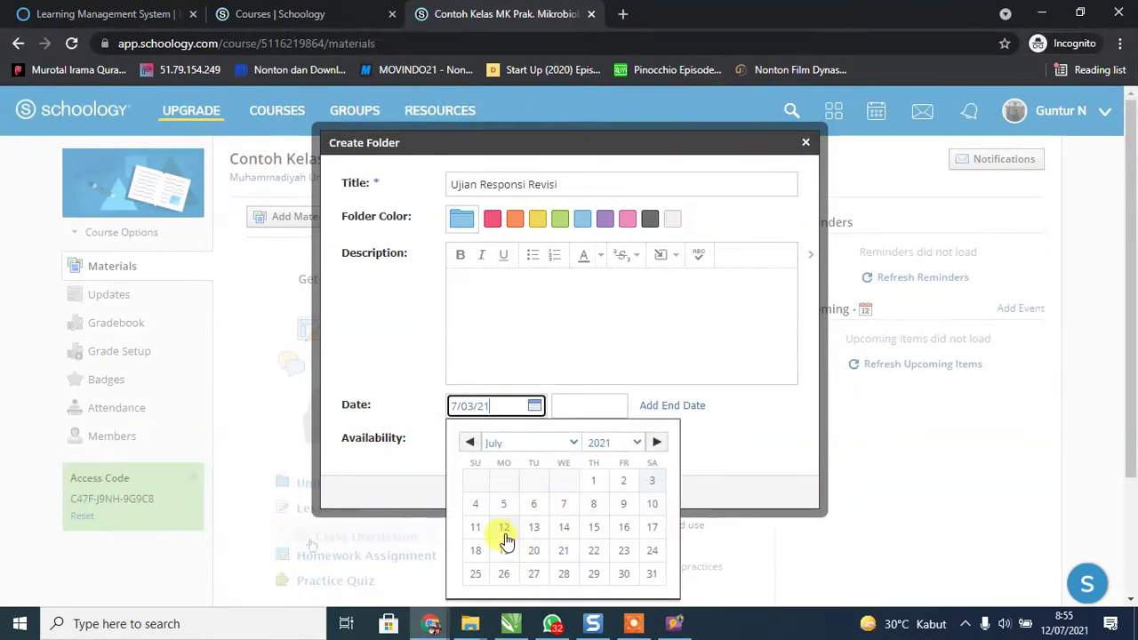
left_click(533, 527)
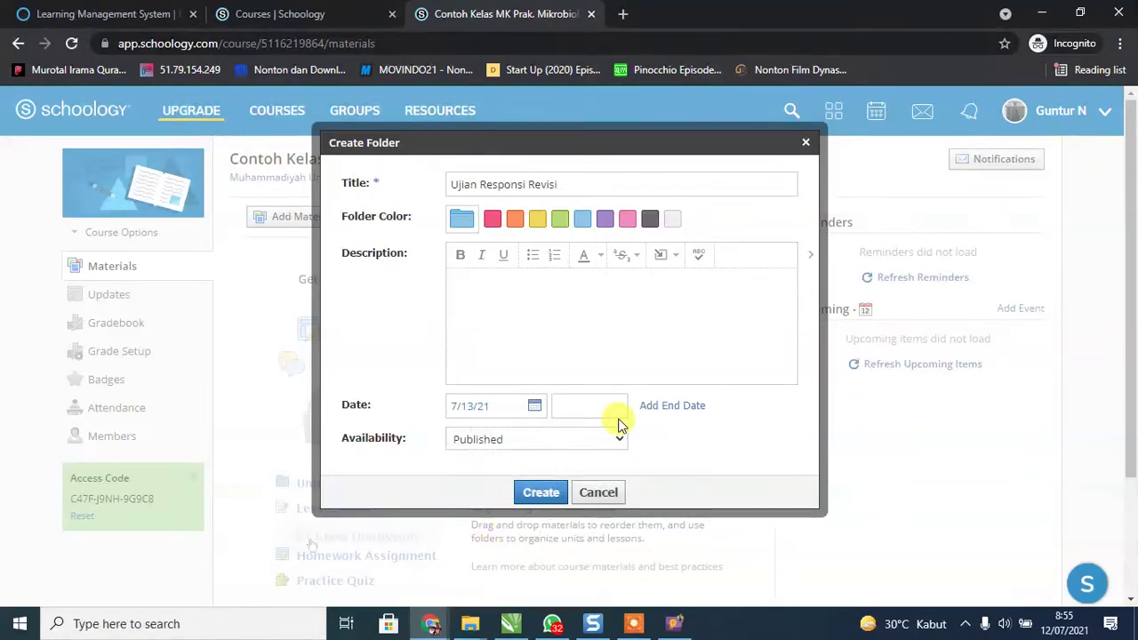
left_click(573, 406)
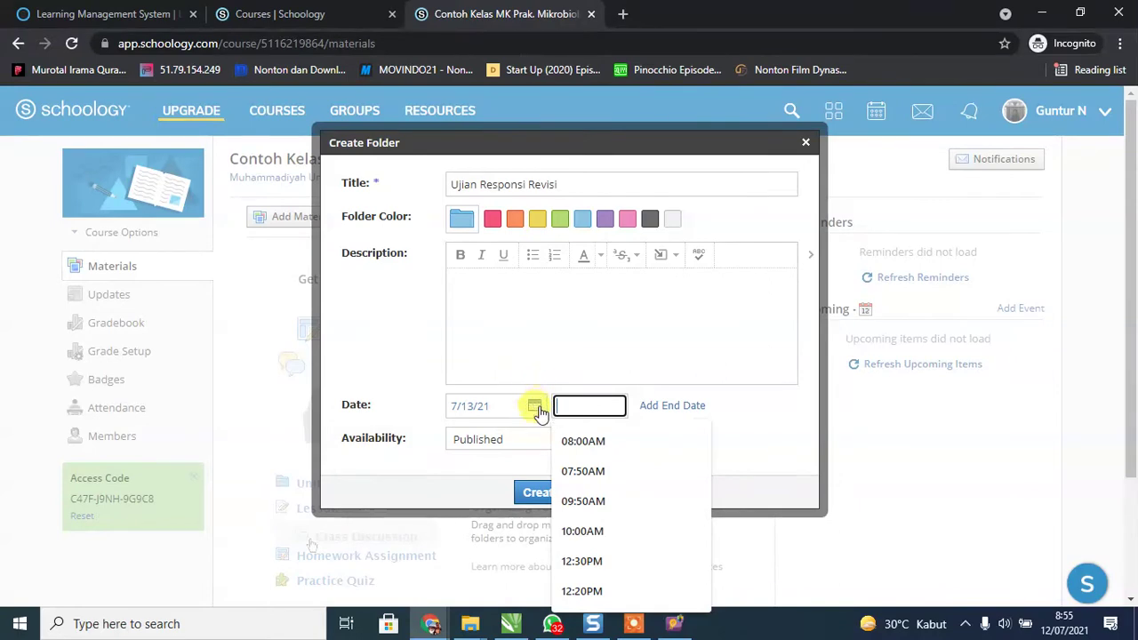
left_click(588, 454)
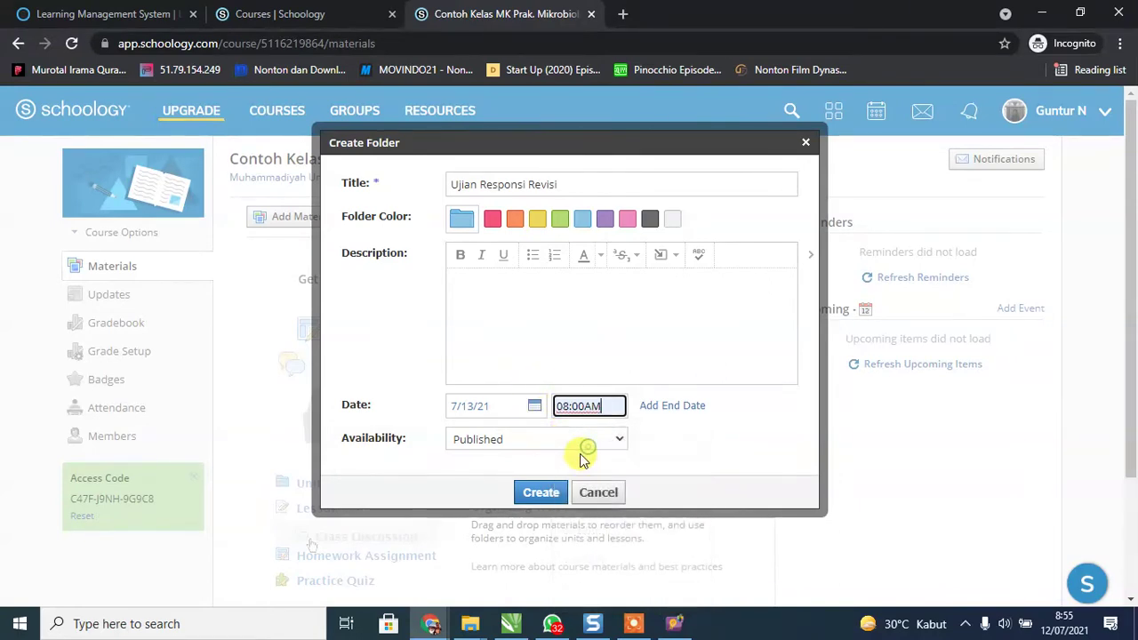
Set the folder's availability to "Publish on start date" and create the folder.
left_click(505, 440)
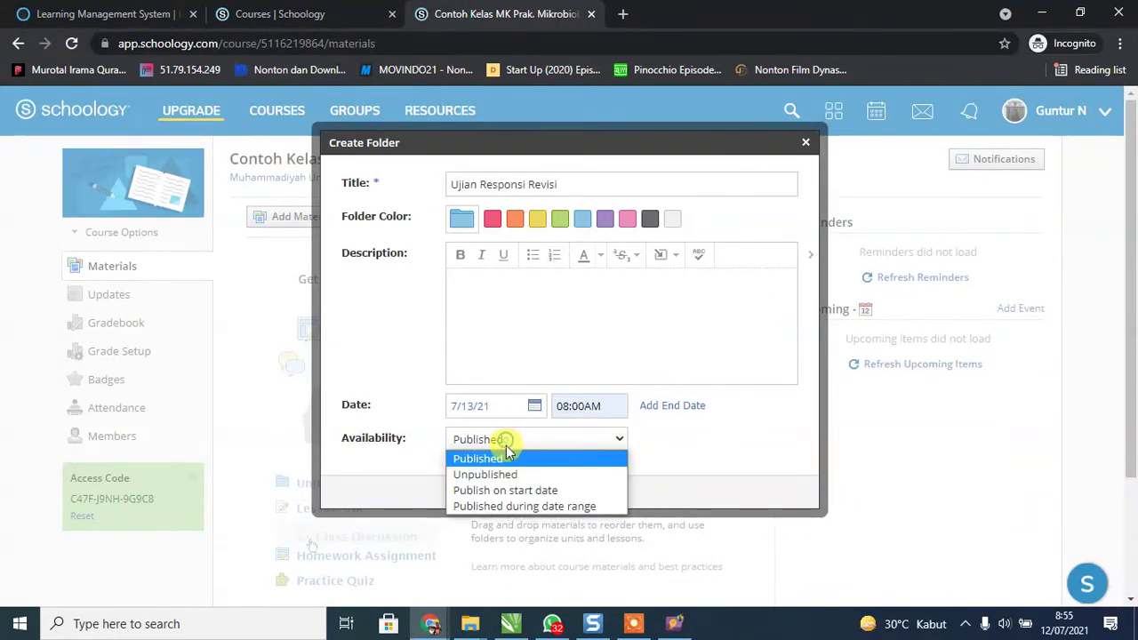
left_click(520, 491)
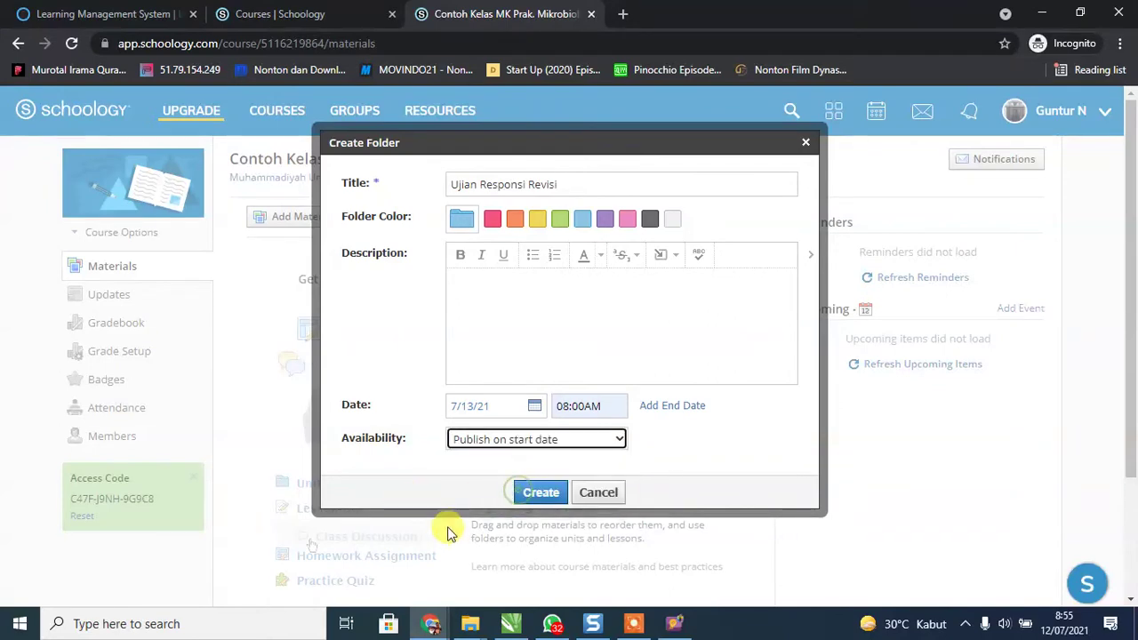
left_click(542, 494)
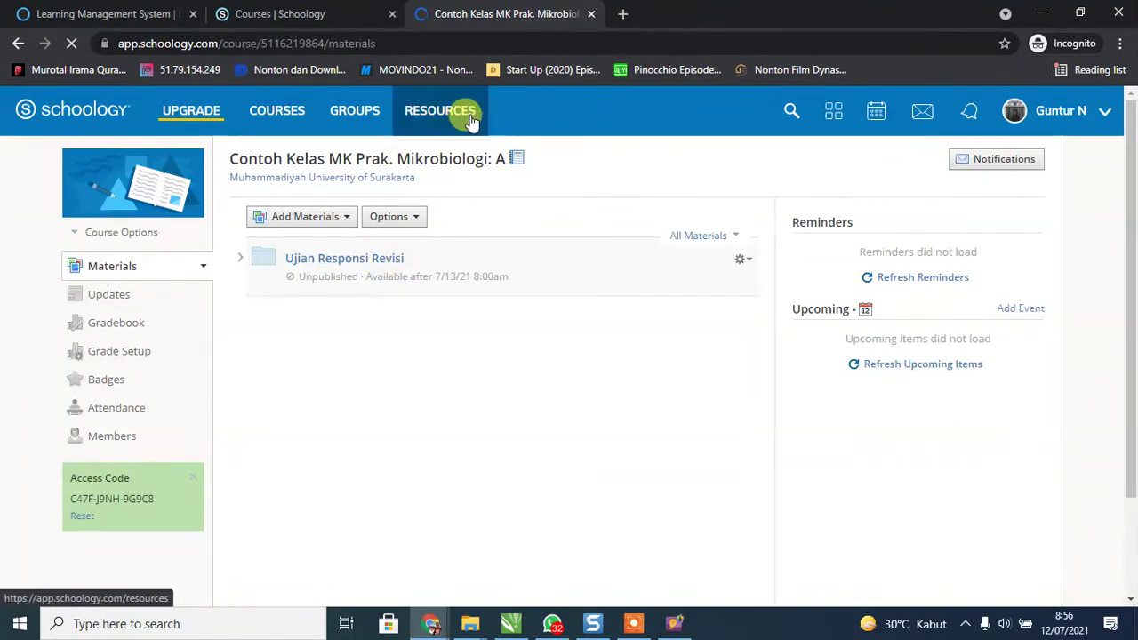
Open the resources page in a new browser tab and switch to it.
left_click(236, 13)
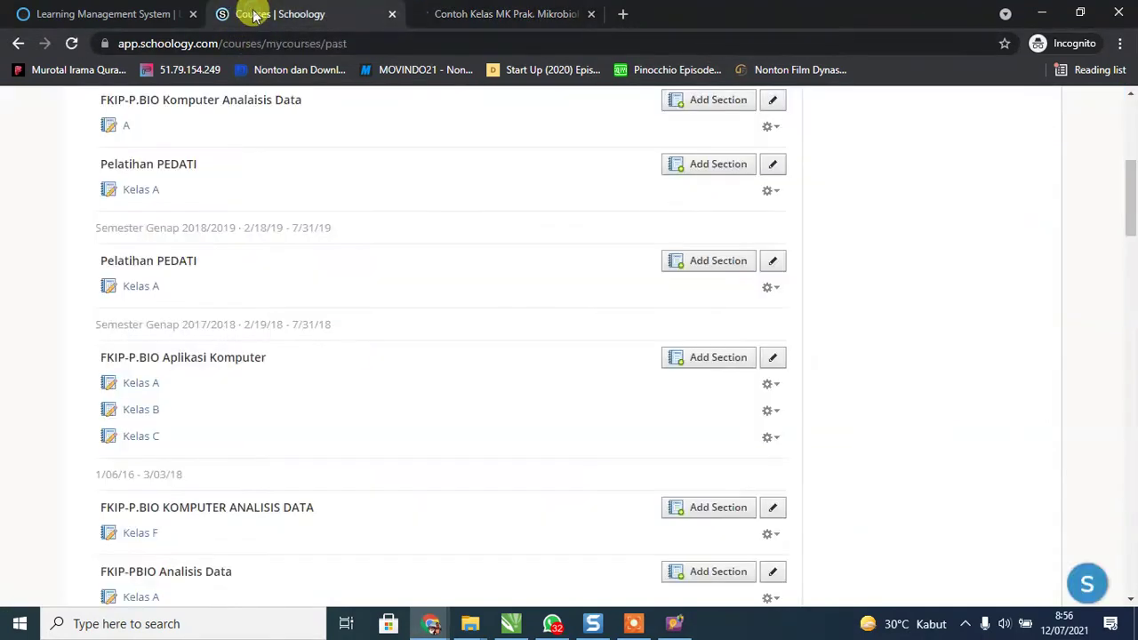
left_click(494, 18)
right_click(425, 105)
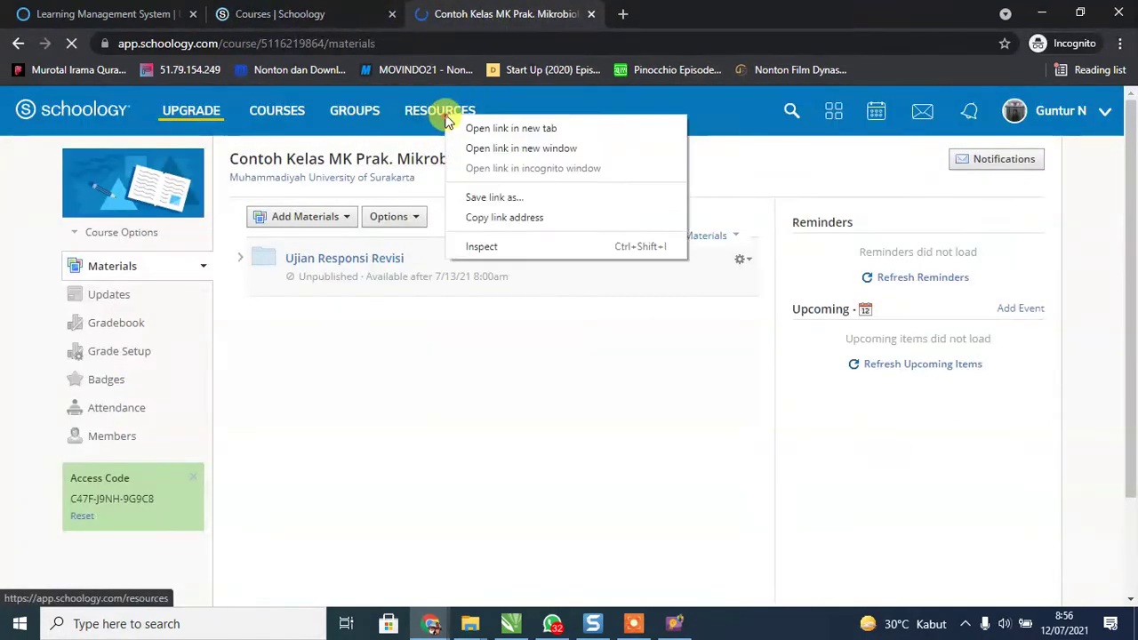
left_click(511, 117)
left_click(654, 12)
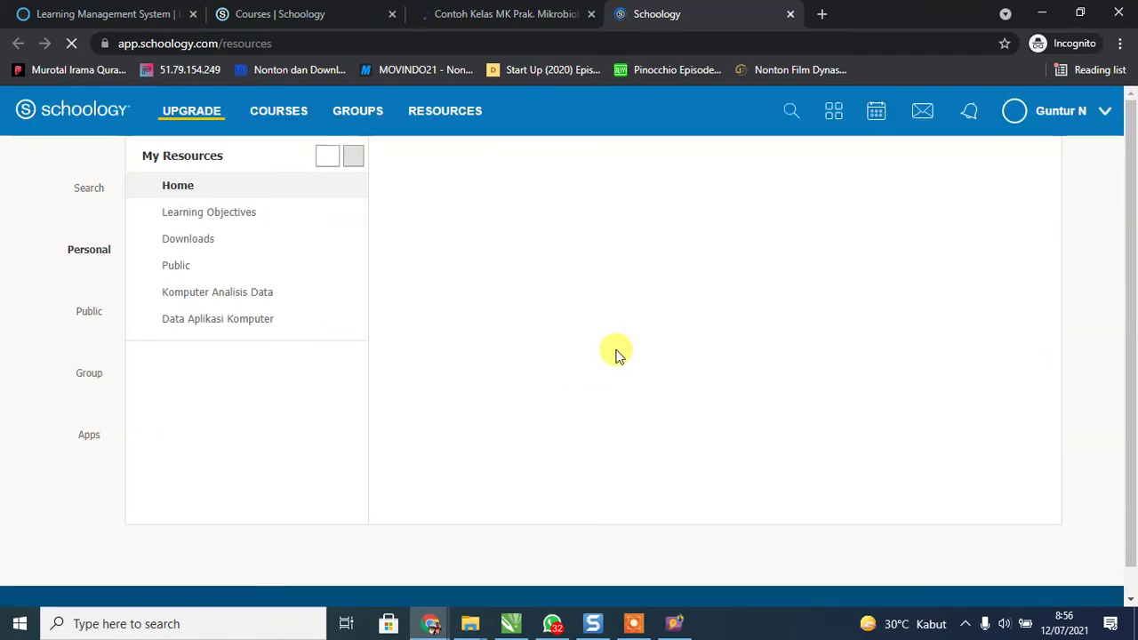
left_click(964, 623)
left_click(952, 591)
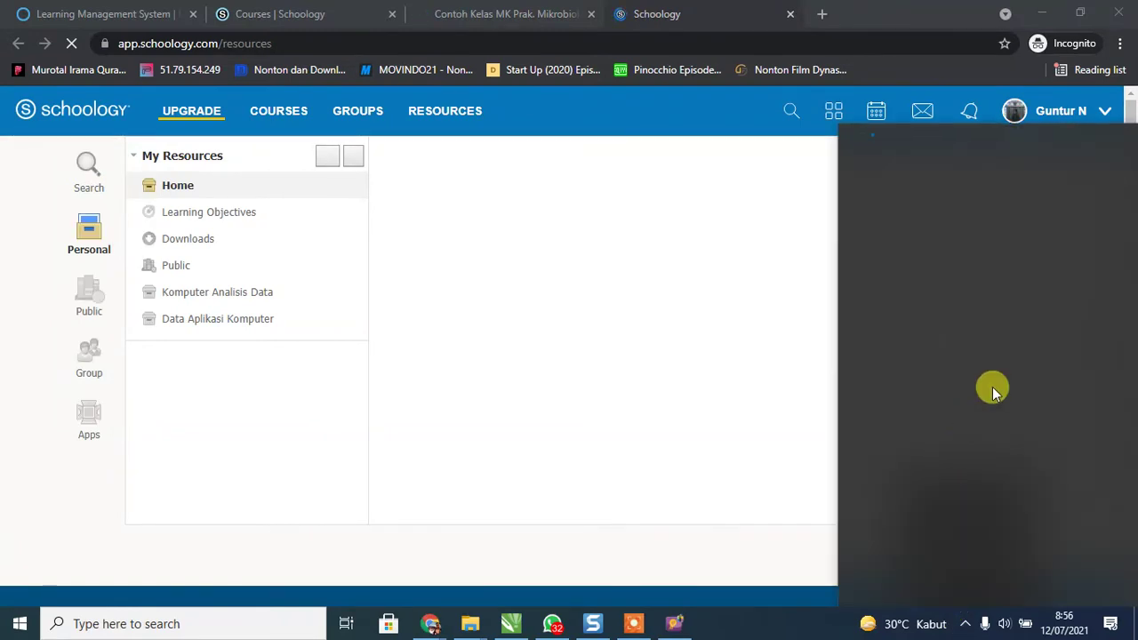
left_click(771, 424)
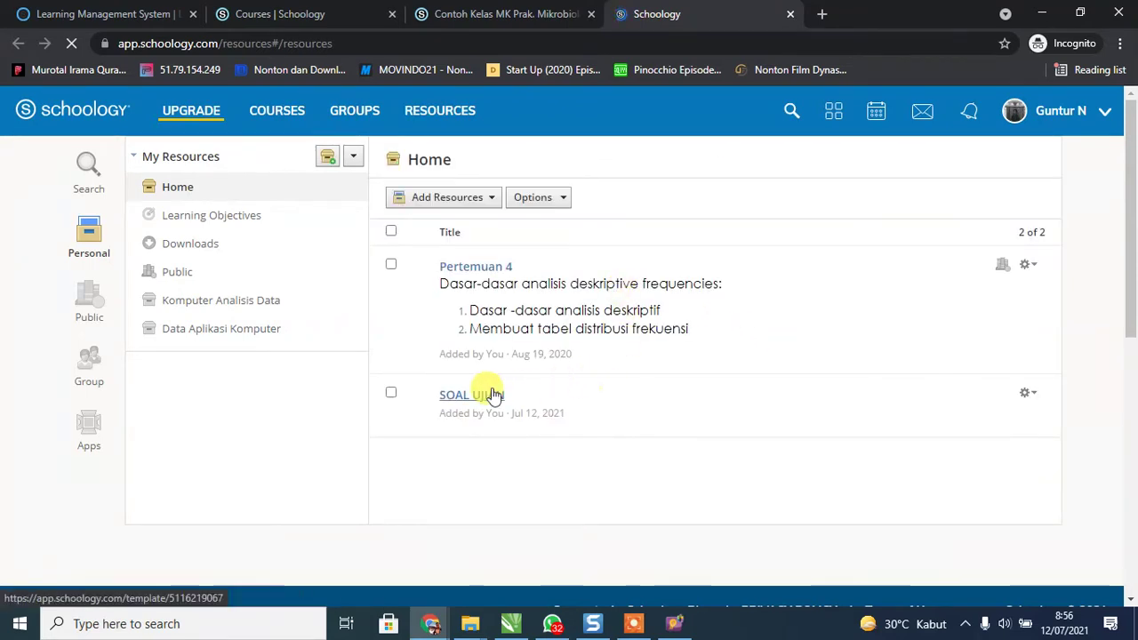
Start adding SOAL UJIAN to the course "Contoh Kelas MK Prak. Mikrobiologi: A", choosing the Ujian Responsi Revisi folder.
left_click(1028, 399)
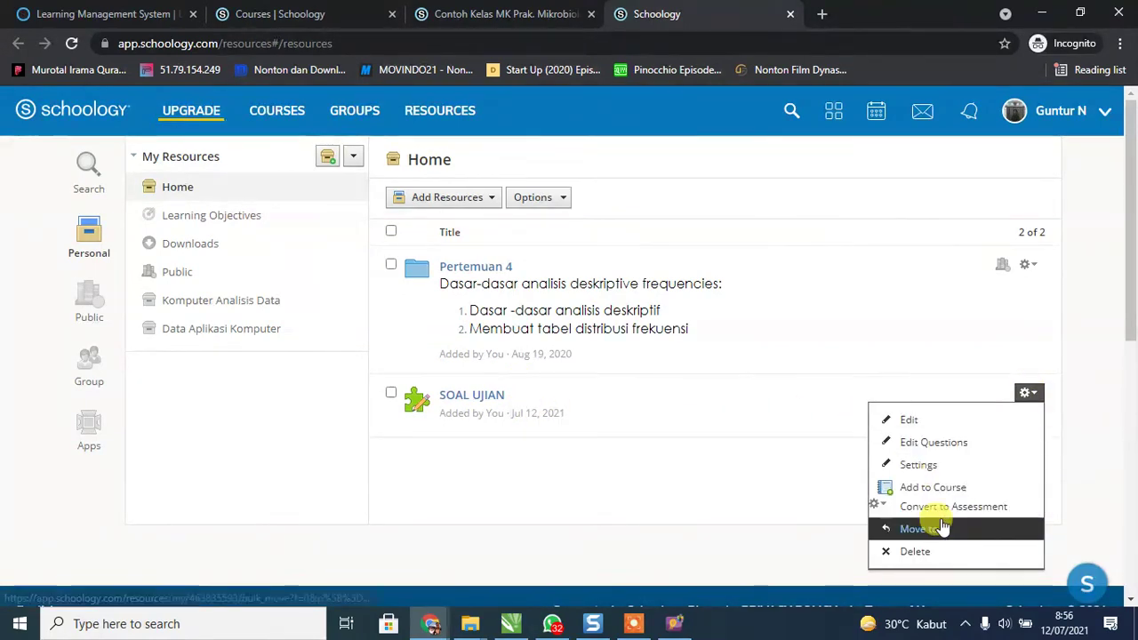
left_click(932, 487)
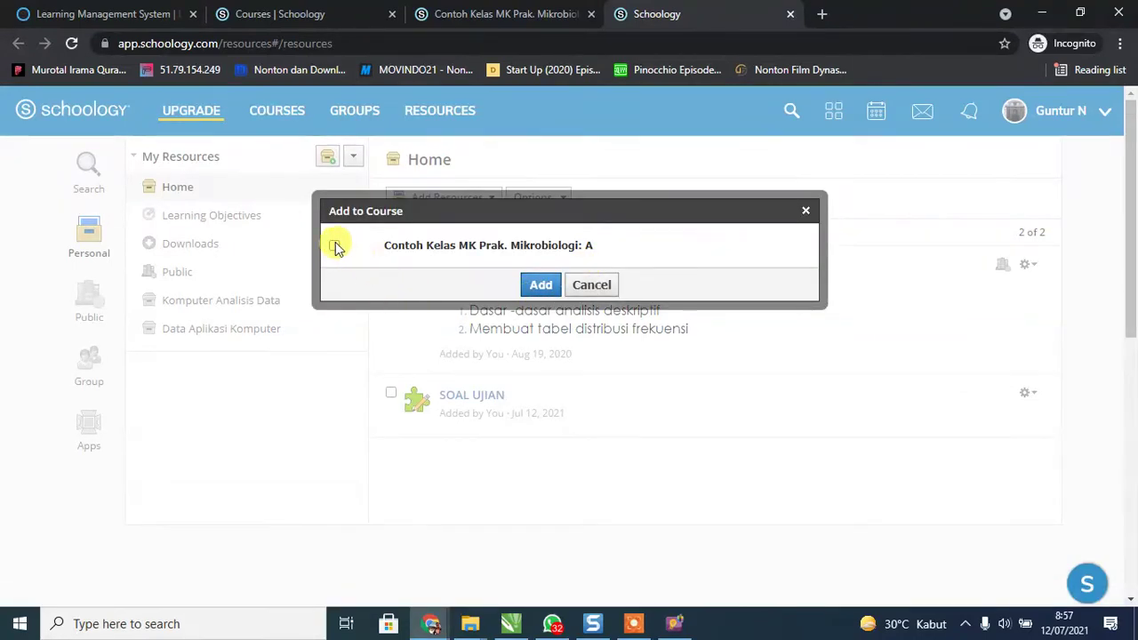
left_click(332, 247)
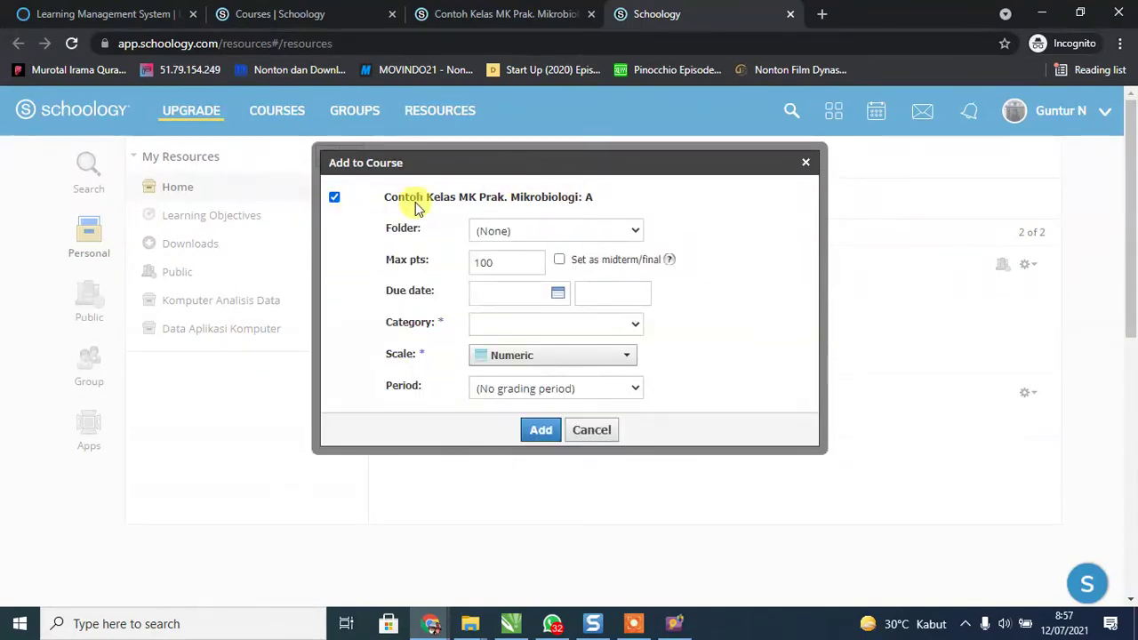
left_click(512, 234)
left_click(506, 264)
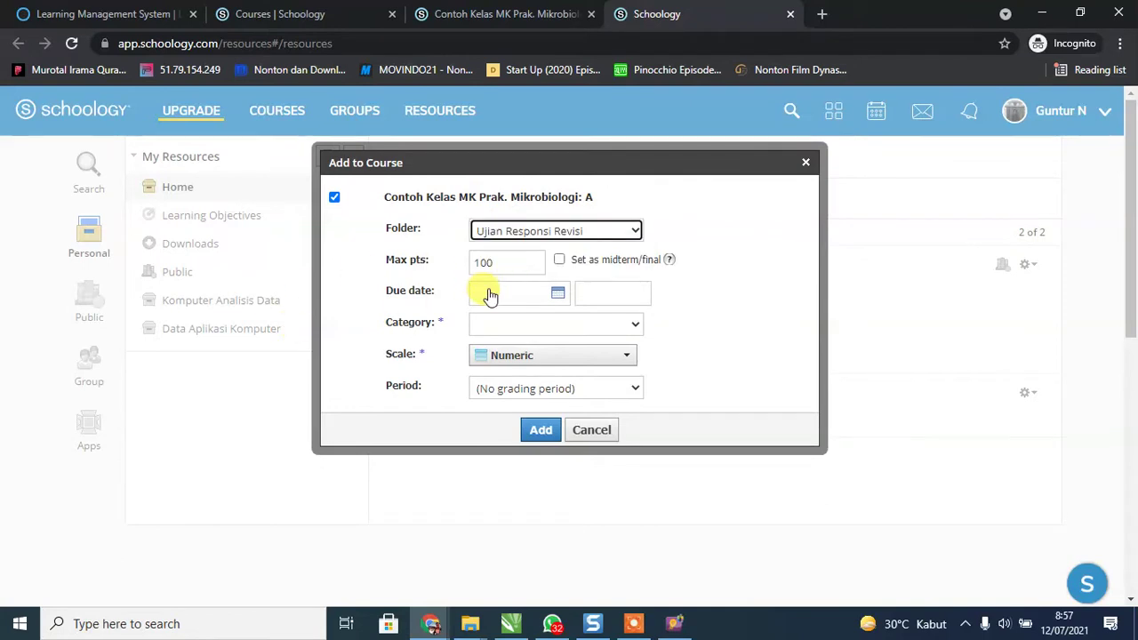
Set the maximum points to 60 and the due date to 7/13/21 at 12:00PM.
double_click(496, 264)
type("6")
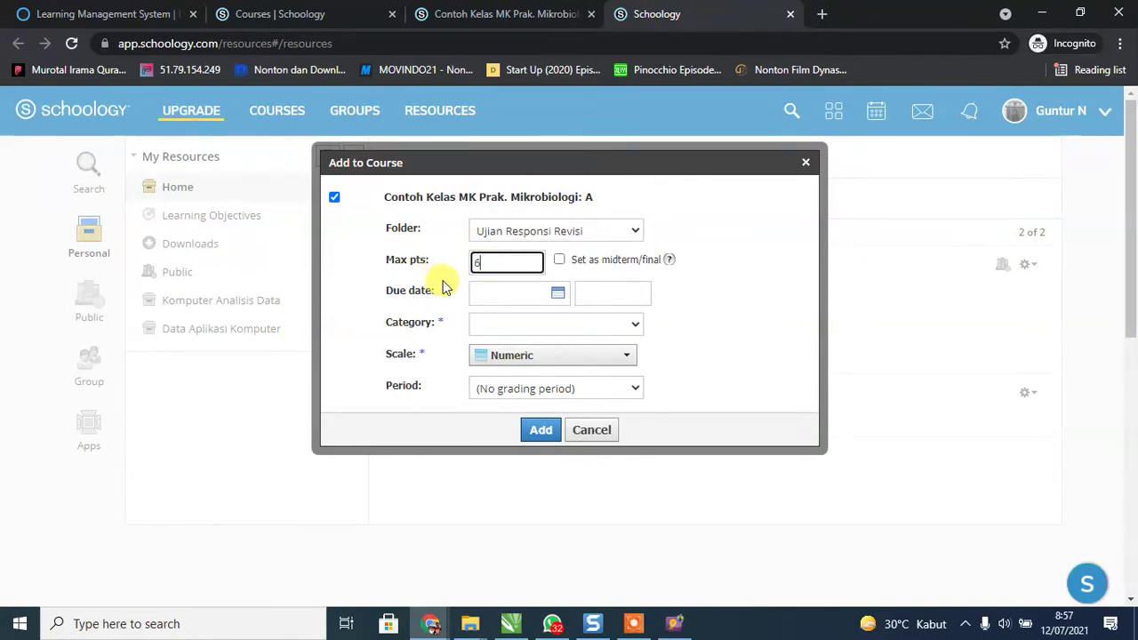
type("0")
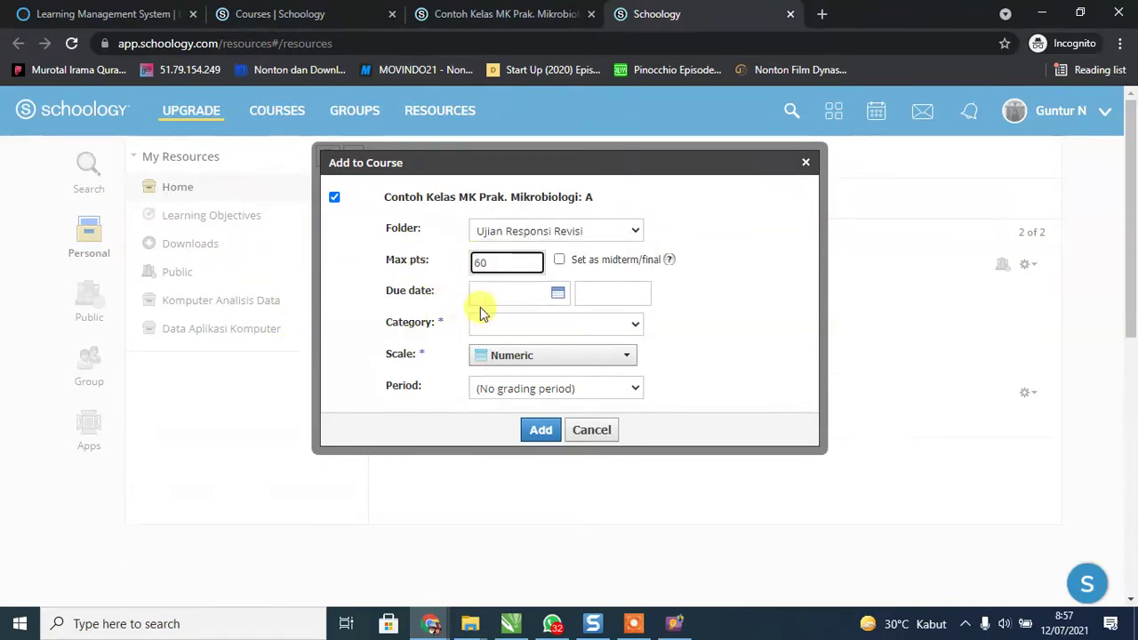
left_click(525, 296)
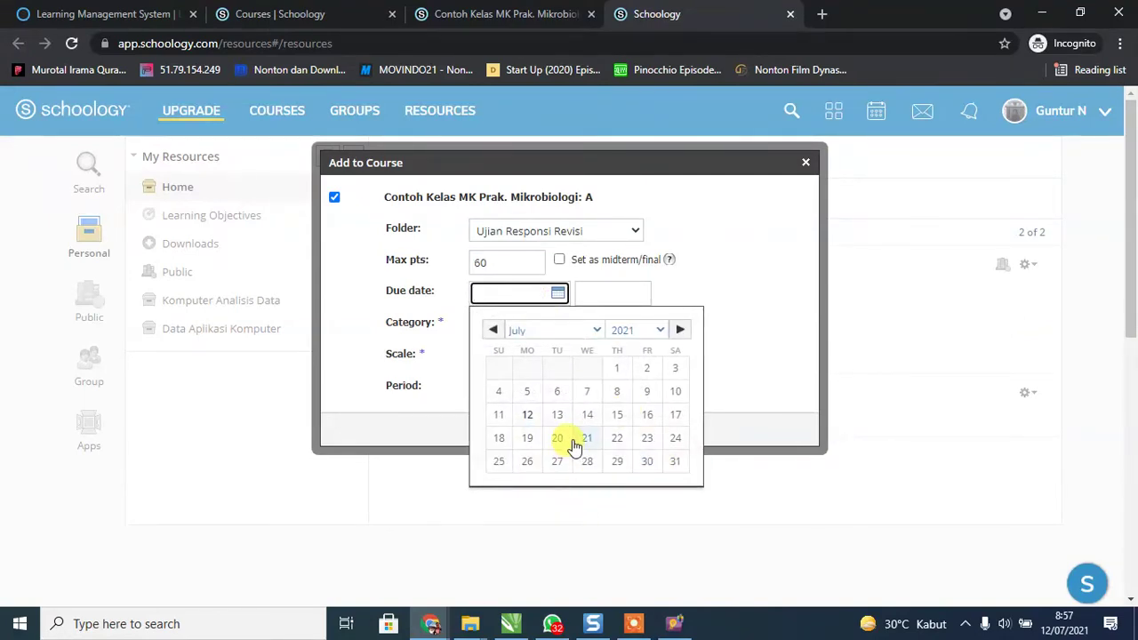
left_click(557, 414)
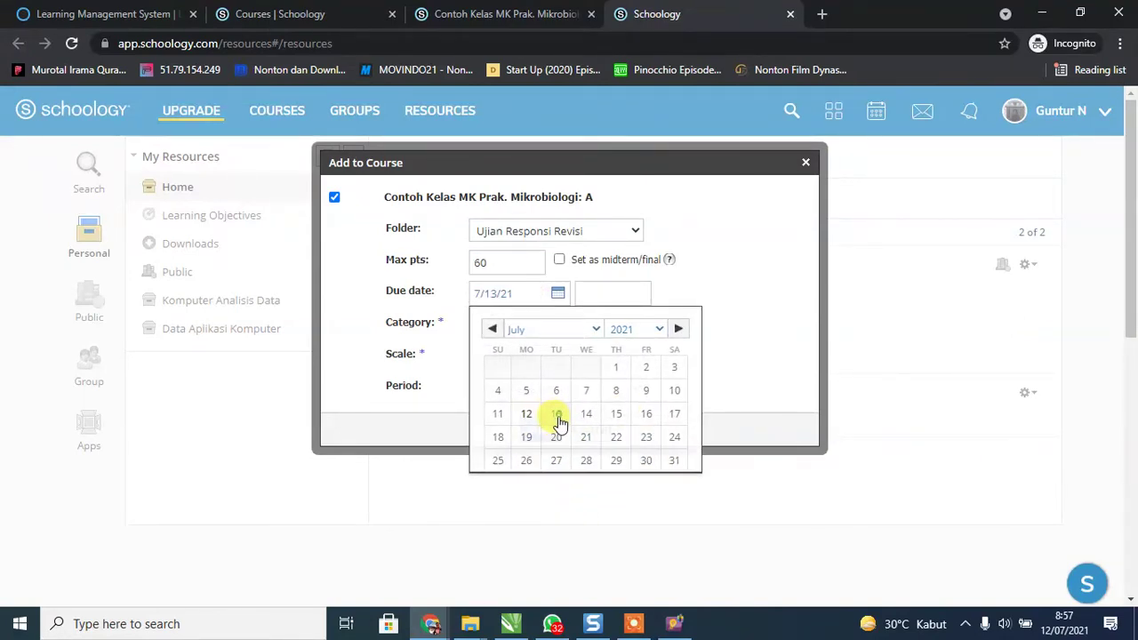
left_click(608, 293)
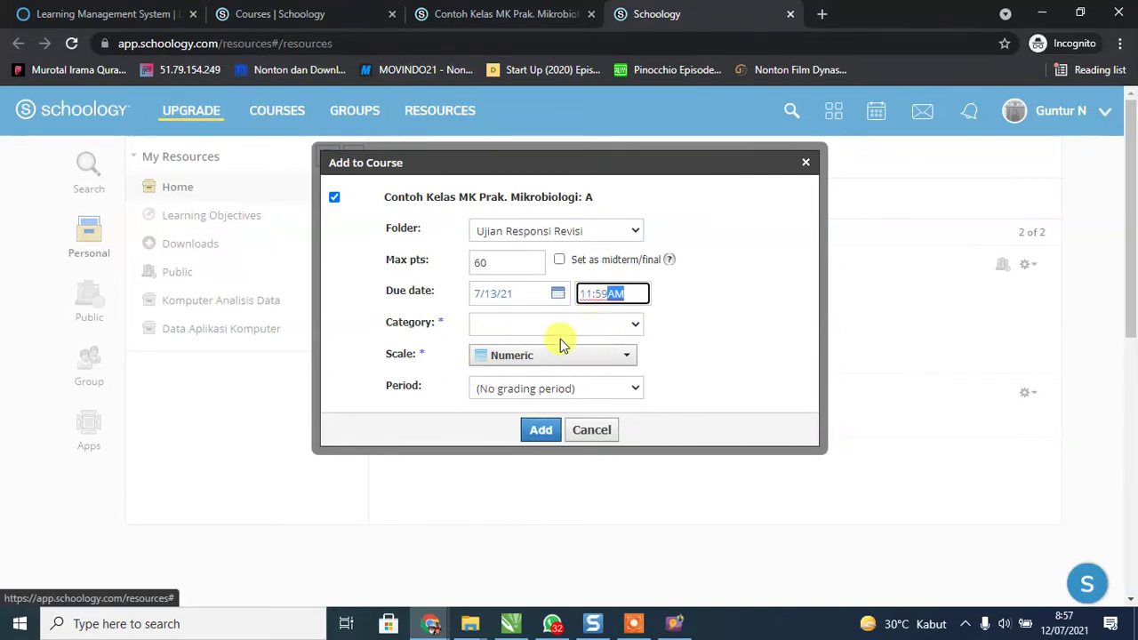
left_click(601, 294)
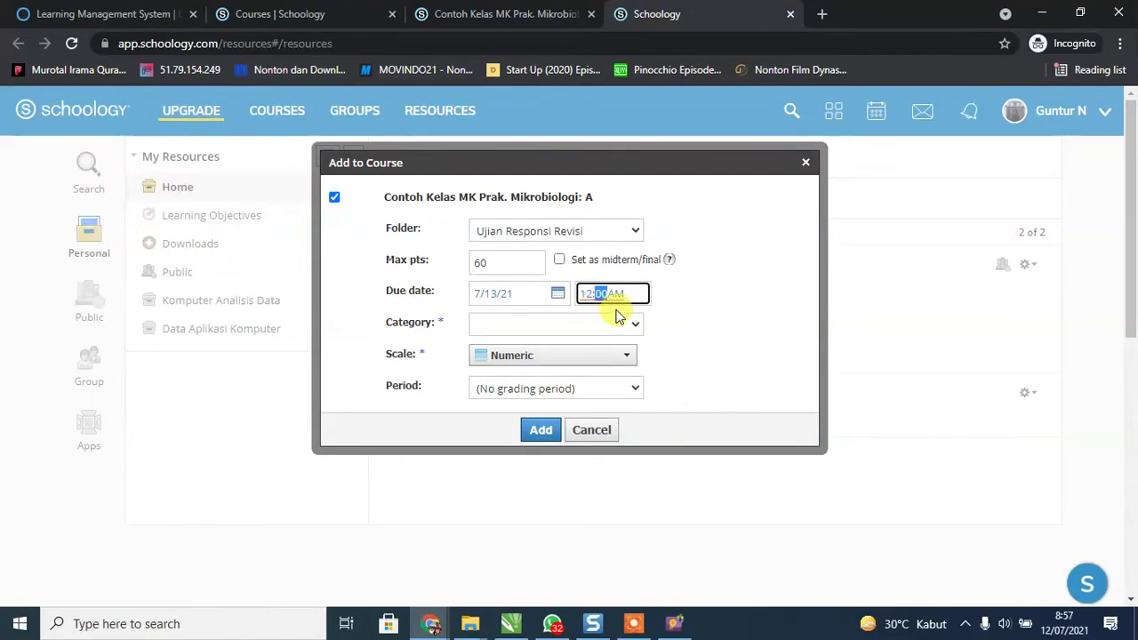
left_click(617, 293)
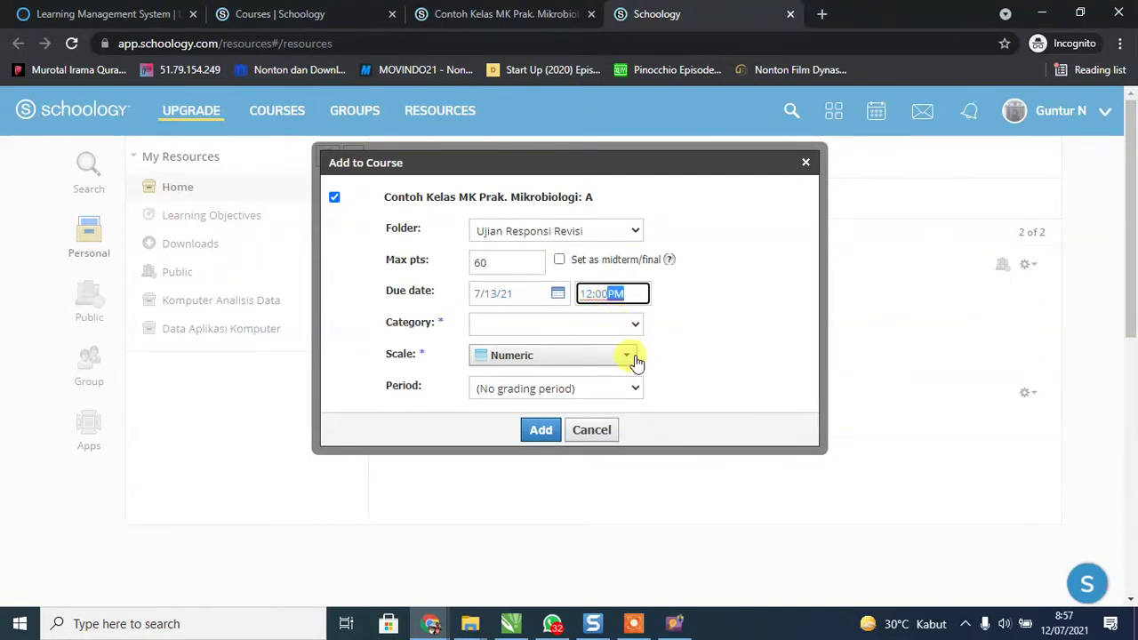
Set the category to (Ungraded) and add the SOAL UJIAN template to the course.
left_click(510, 325)
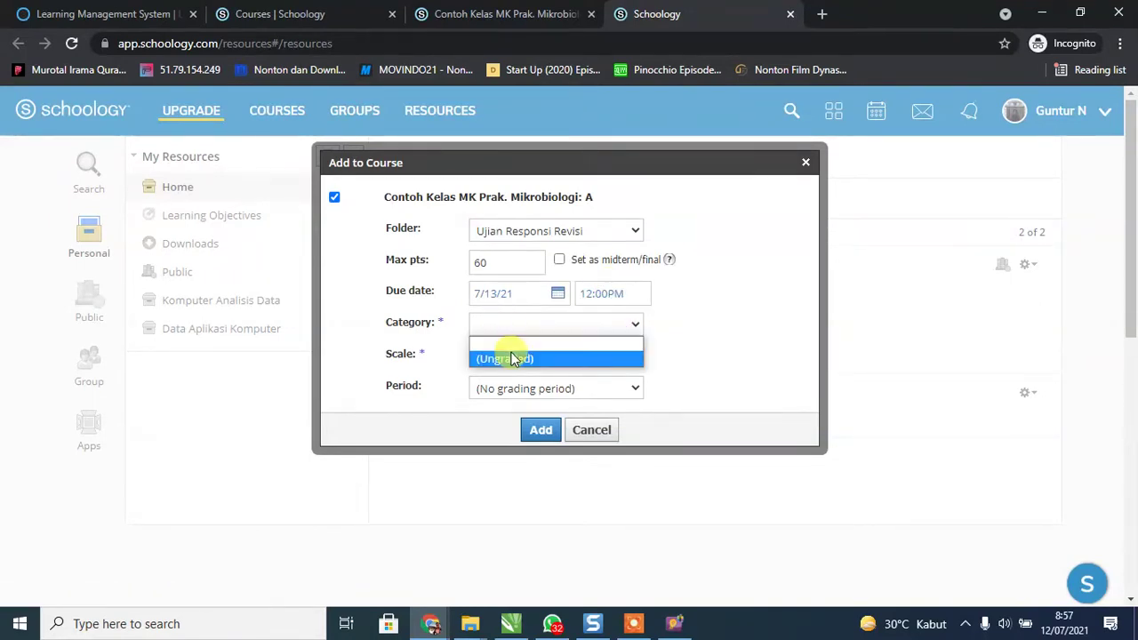
left_click(698, 333)
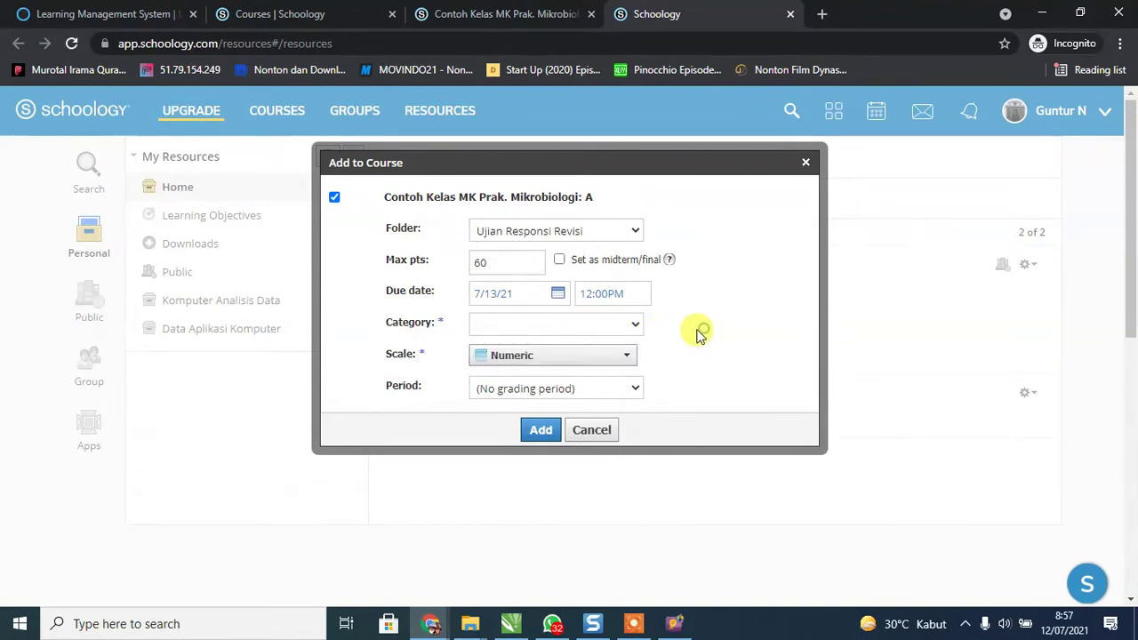
left_click(519, 323)
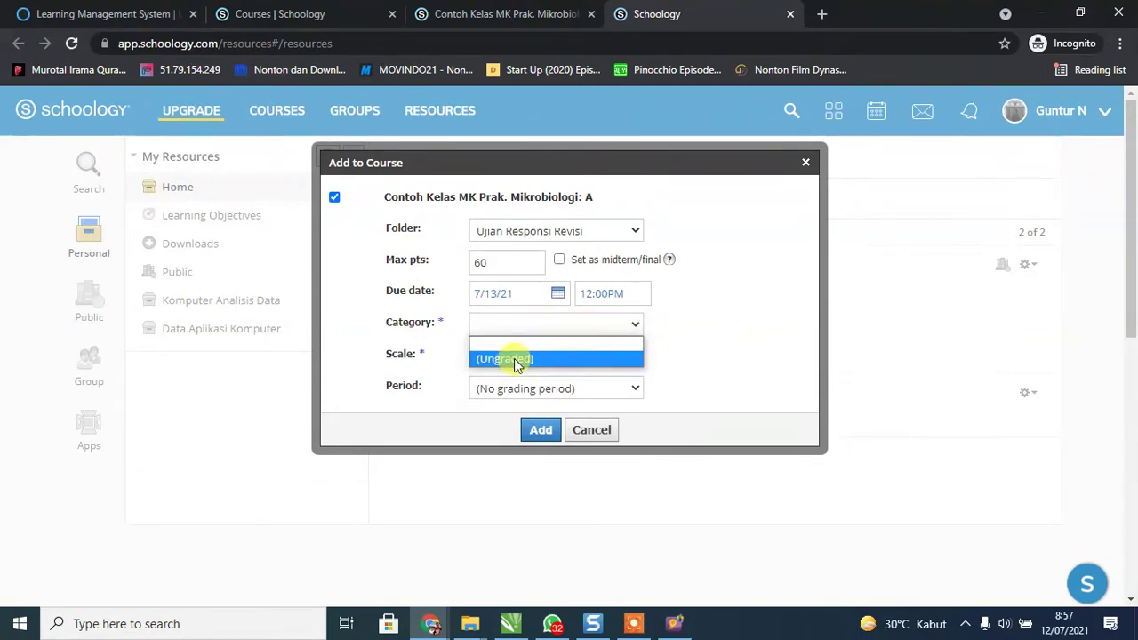
left_click(513, 323)
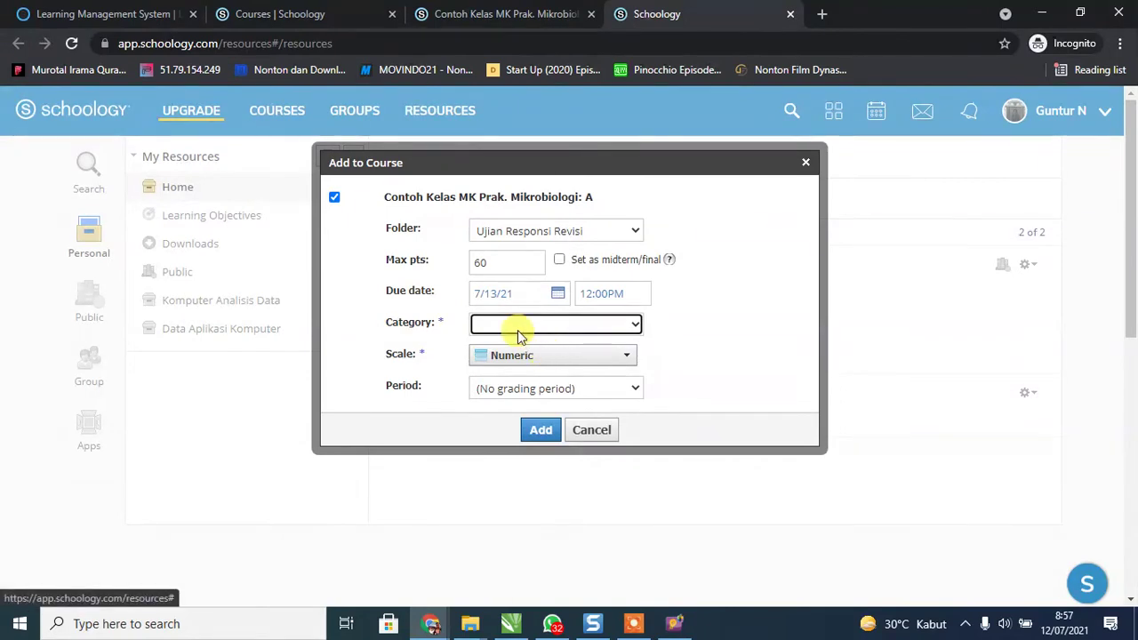
left_click(516, 327)
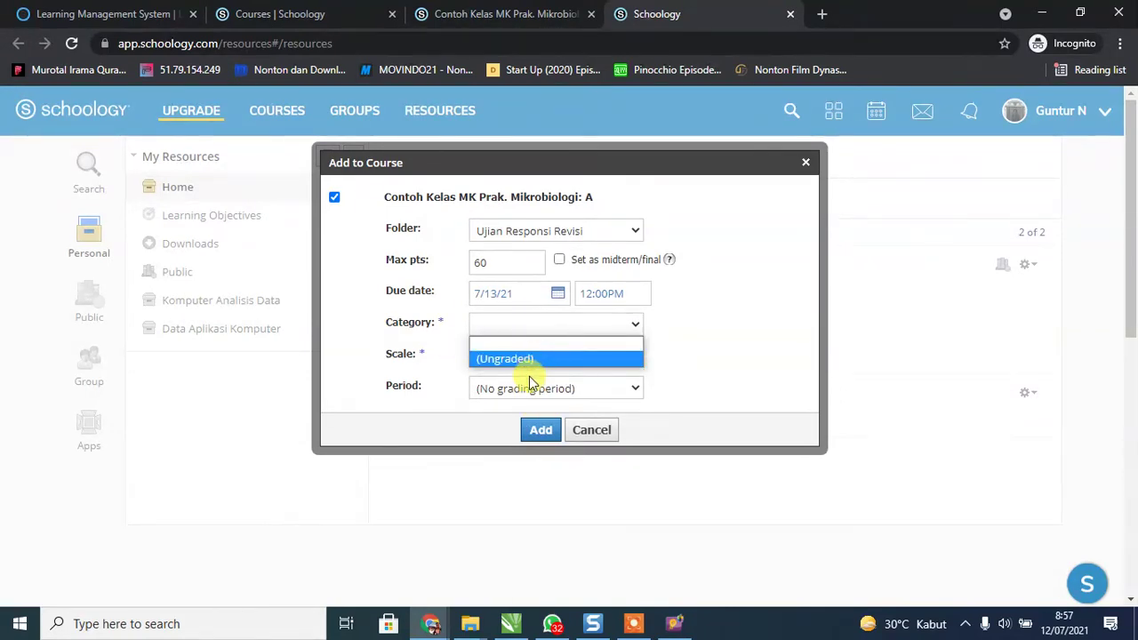
left_click(529, 364)
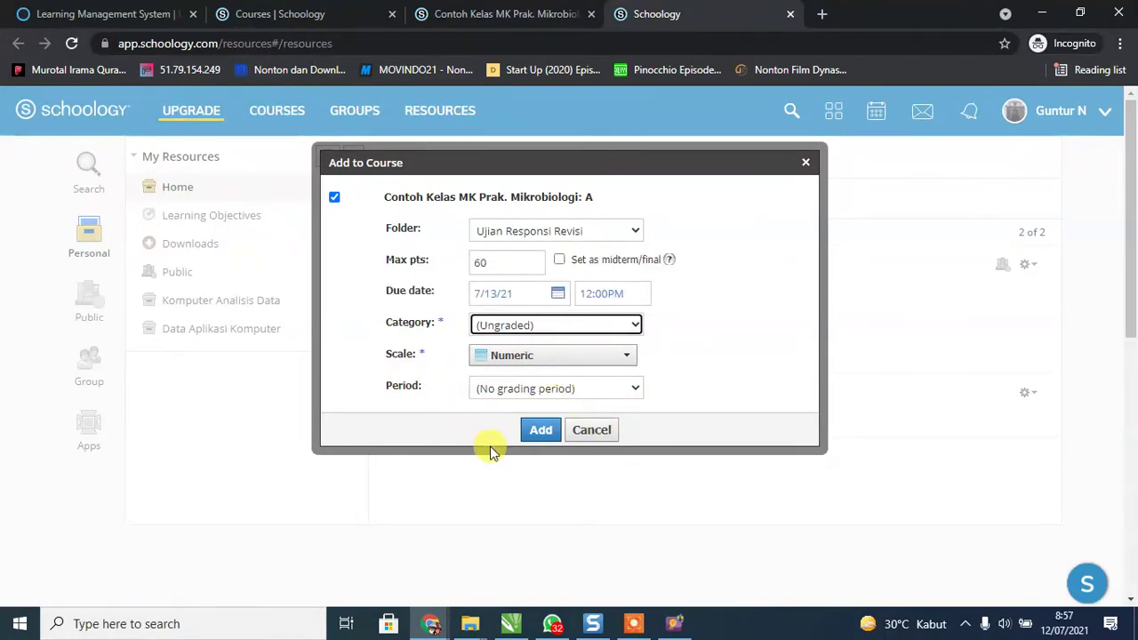
left_click(546, 391)
left_click(693, 372)
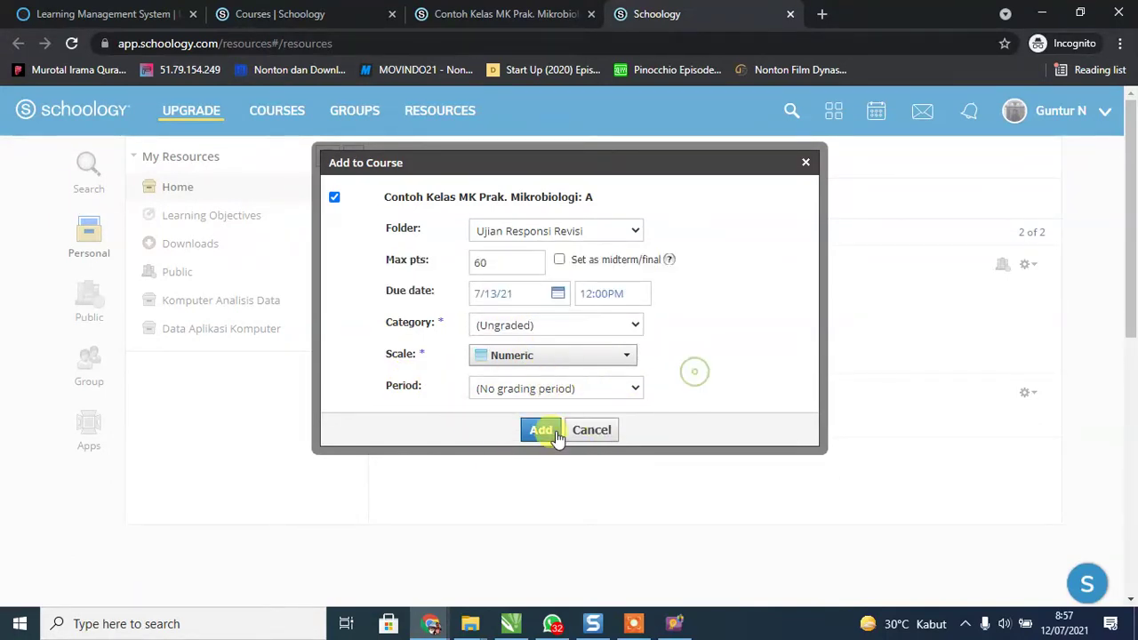
left_click(540, 431)
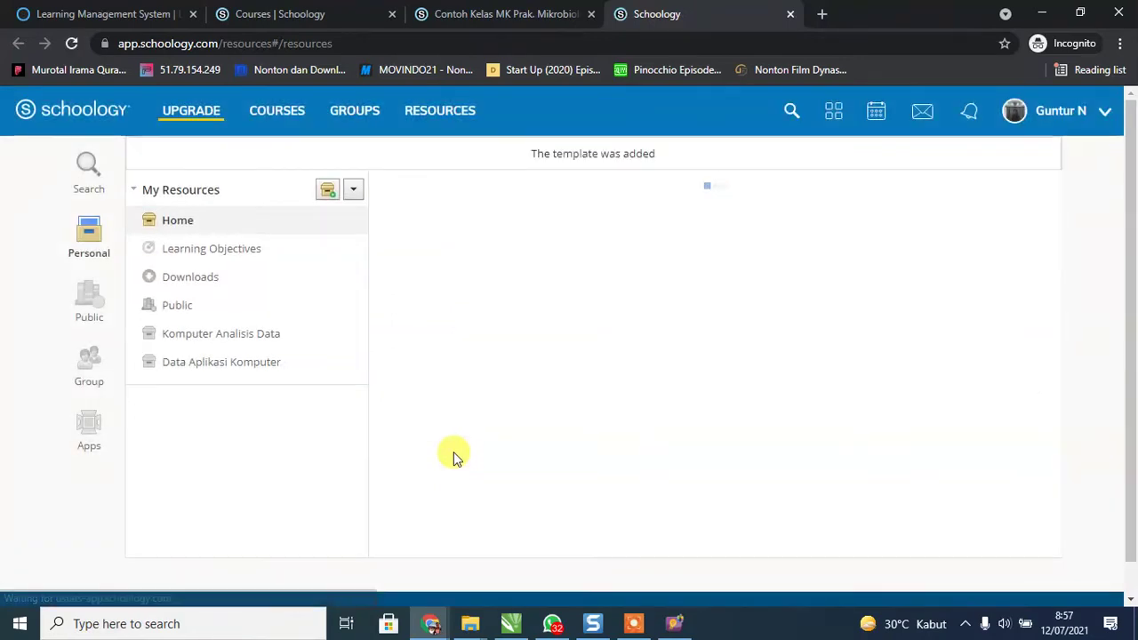
Return to the microbiology course materials and open the Ujian Responsi Revisi folder.
left_click(476, 14)
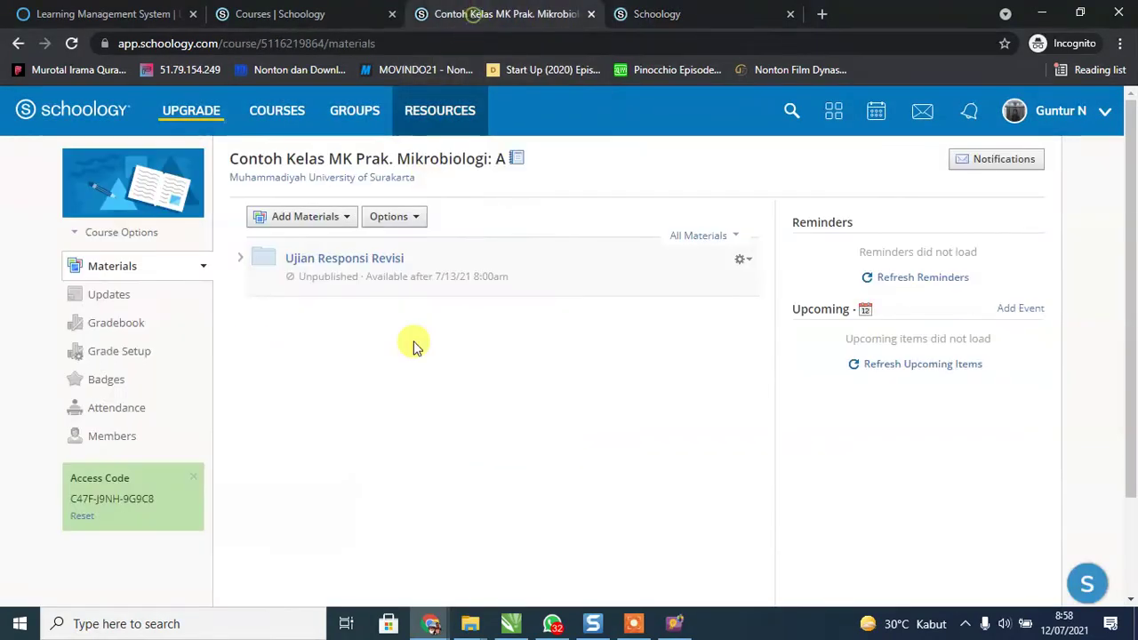
left_click(310, 267)
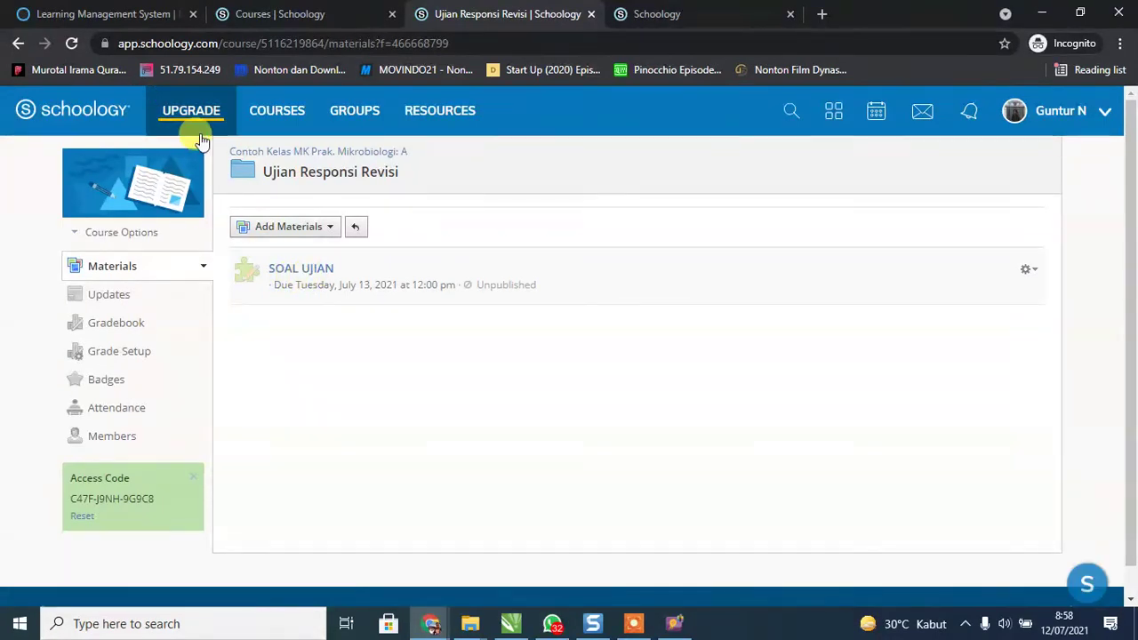
Rename the SOAL UJIAN quiz in the Ujian Responsi Revisi folder as SOAL RESPONSI REVISI MK PARKTIKUM MIKROBIOLOGI.
left_click(71, 42)
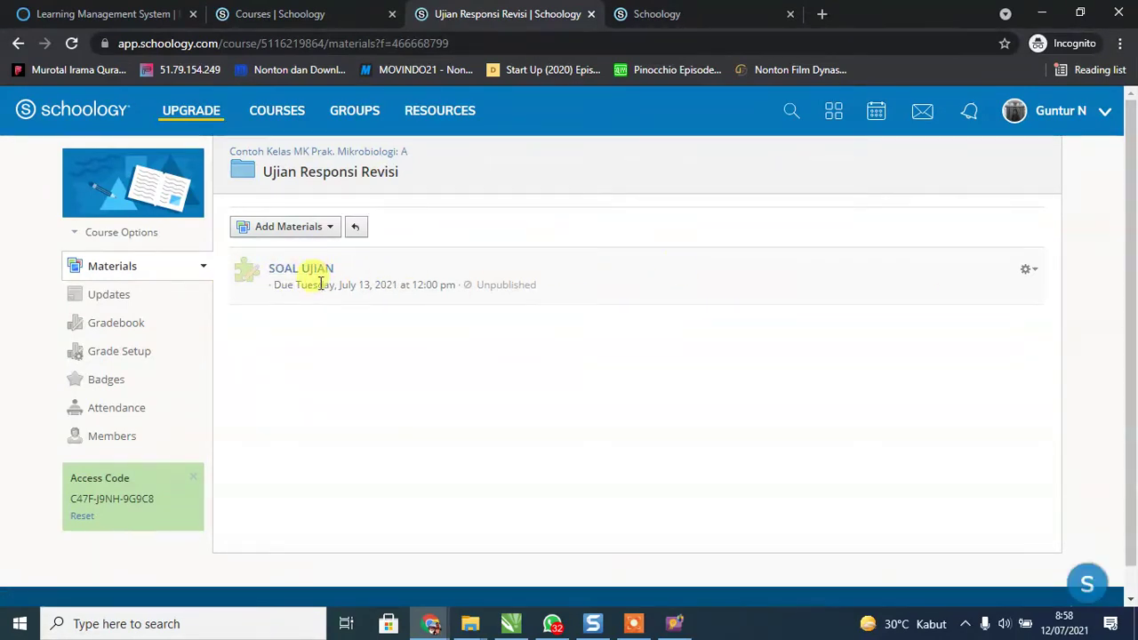
left_click(1028, 271)
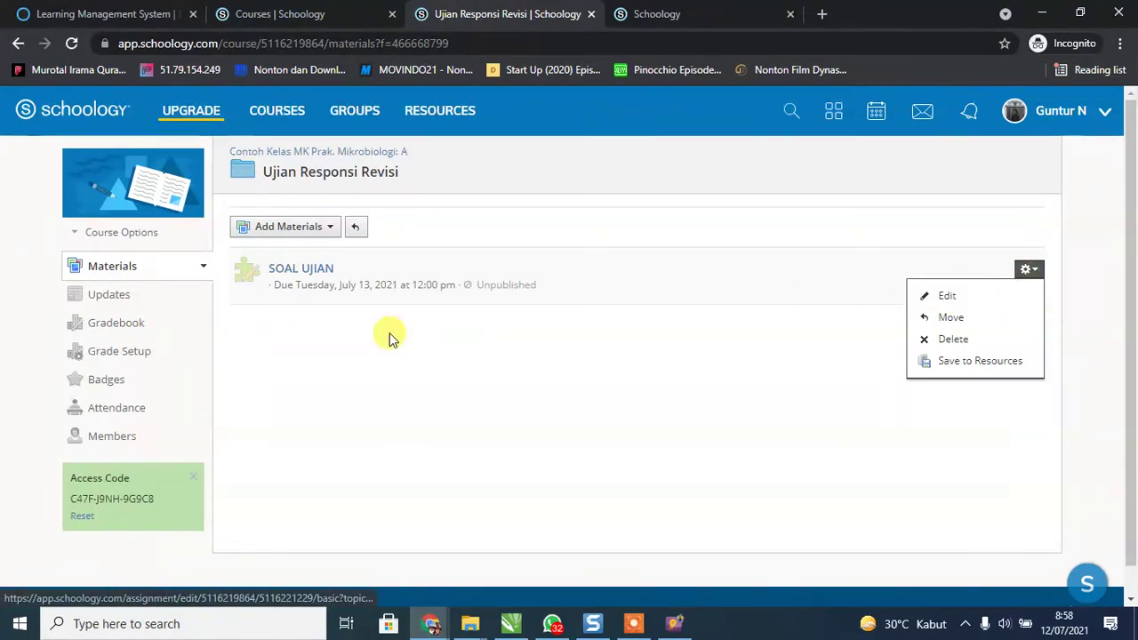
left_click(387, 333)
left_click(1027, 270)
left_click(939, 295)
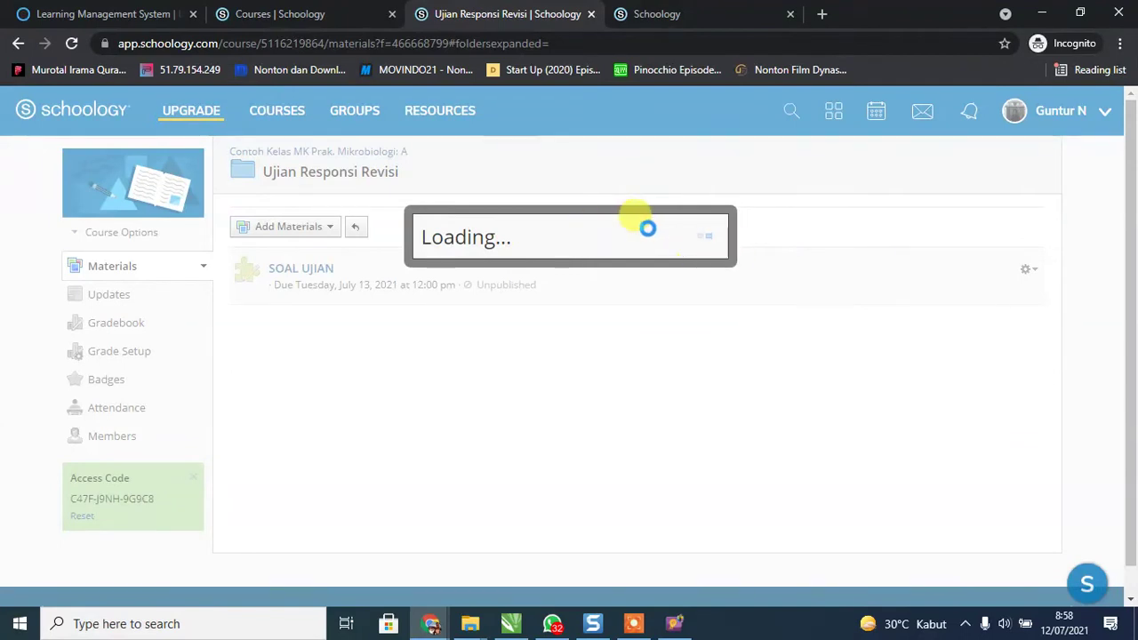
left_click(563, 202)
left_click_drag(564, 203, 480, 207)
left_click(531, 251)
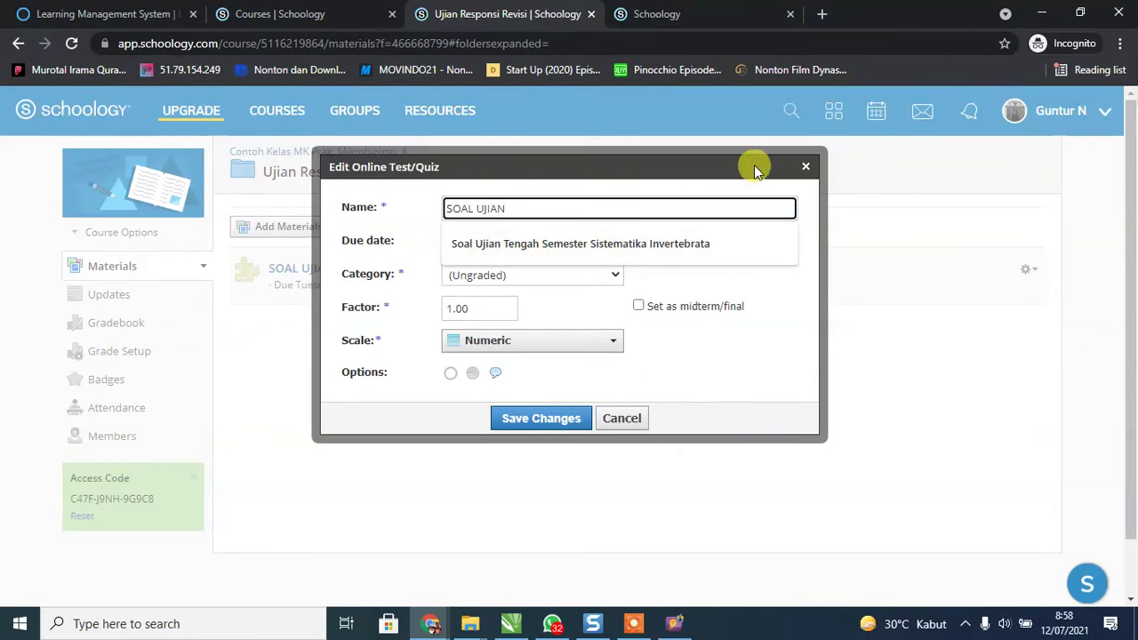
key("BackSpace")
key("BackSpace")
key("BackSpace")
key("BackSpace")
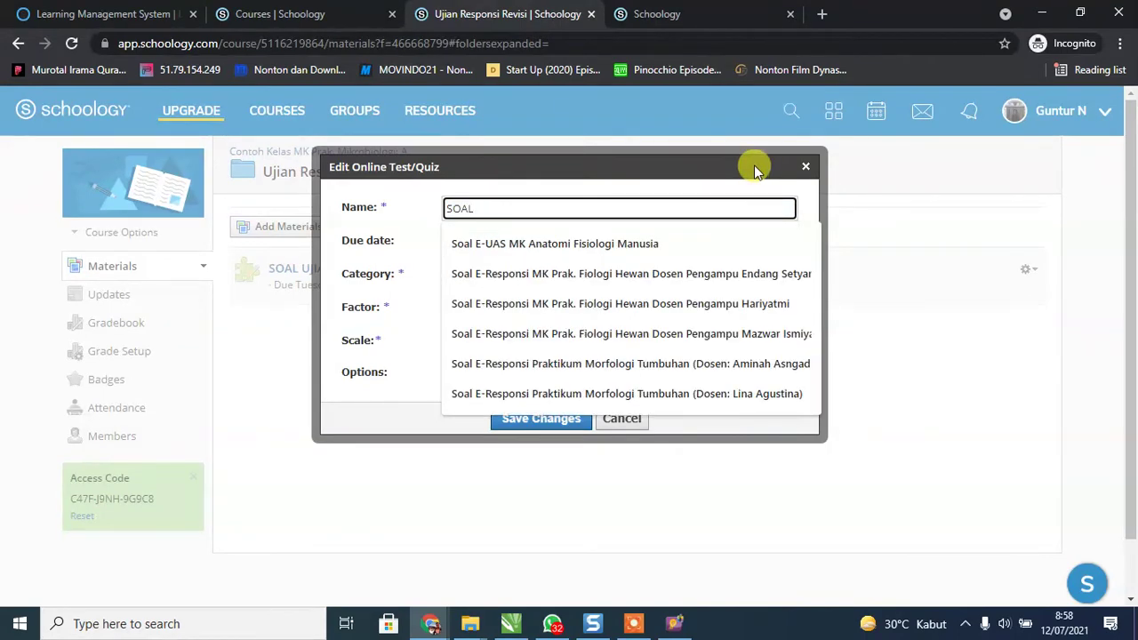
type("Res")
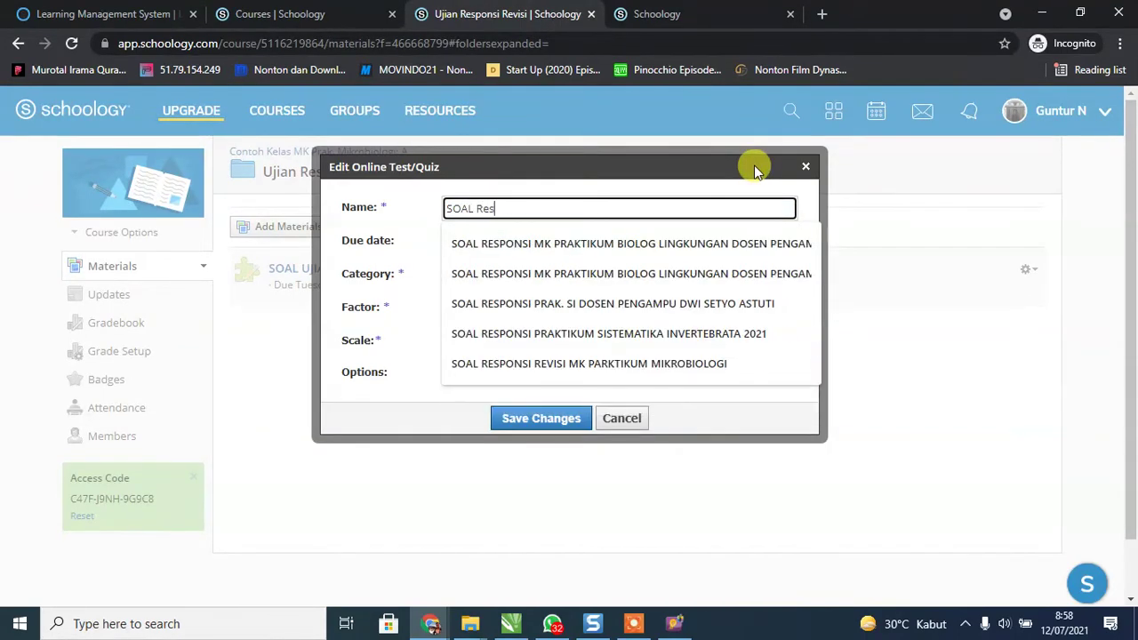
key("BackSpace")
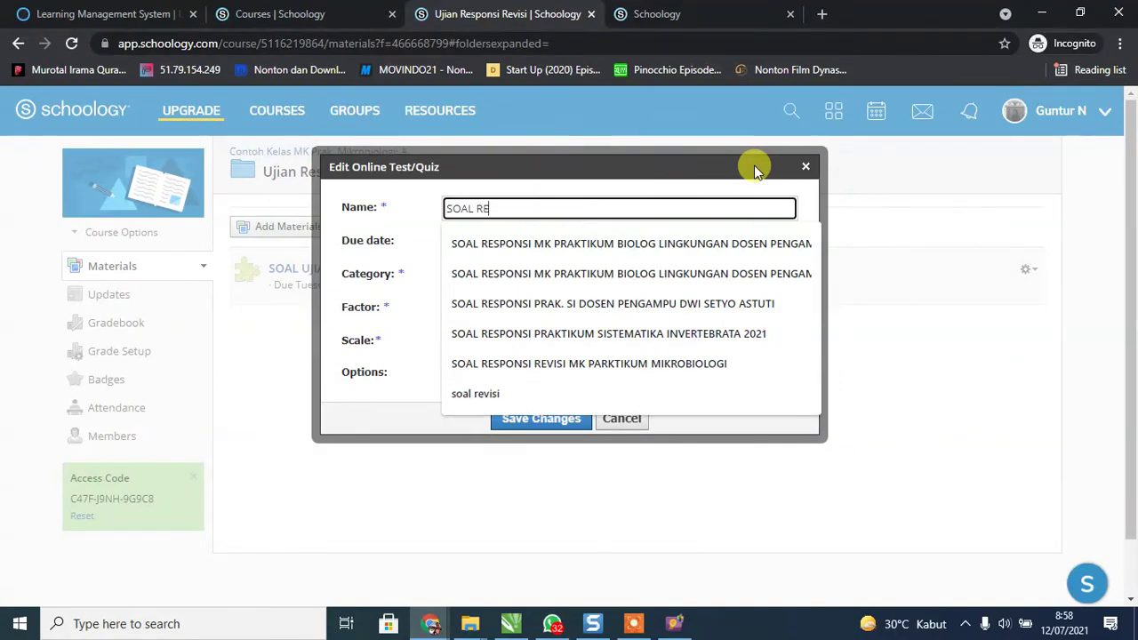
type("SPONSI")
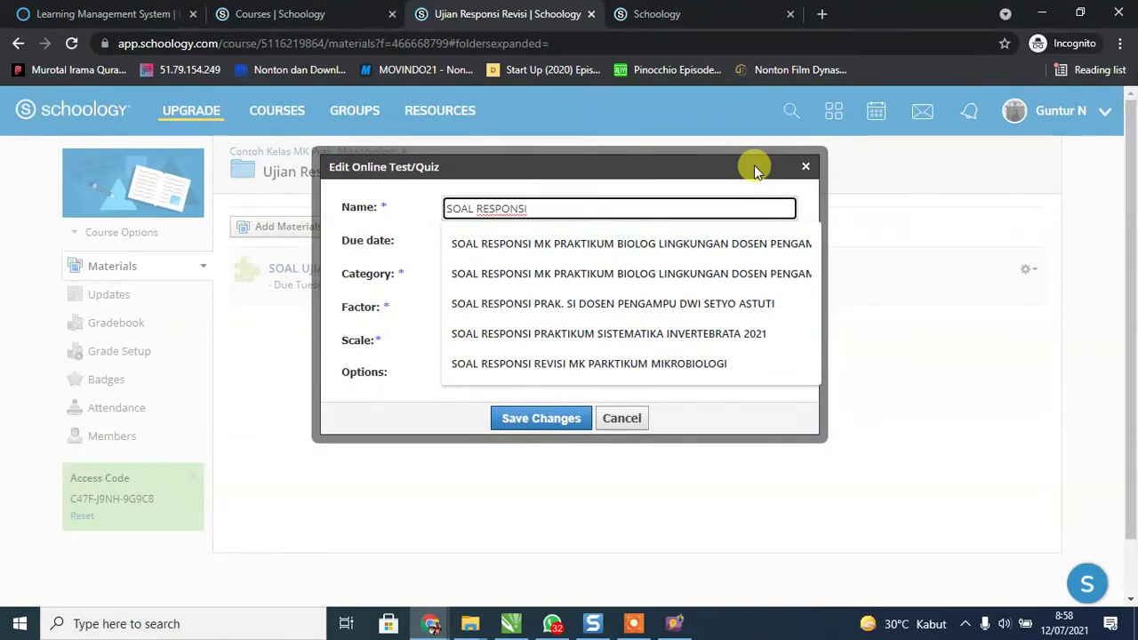
type(" R")
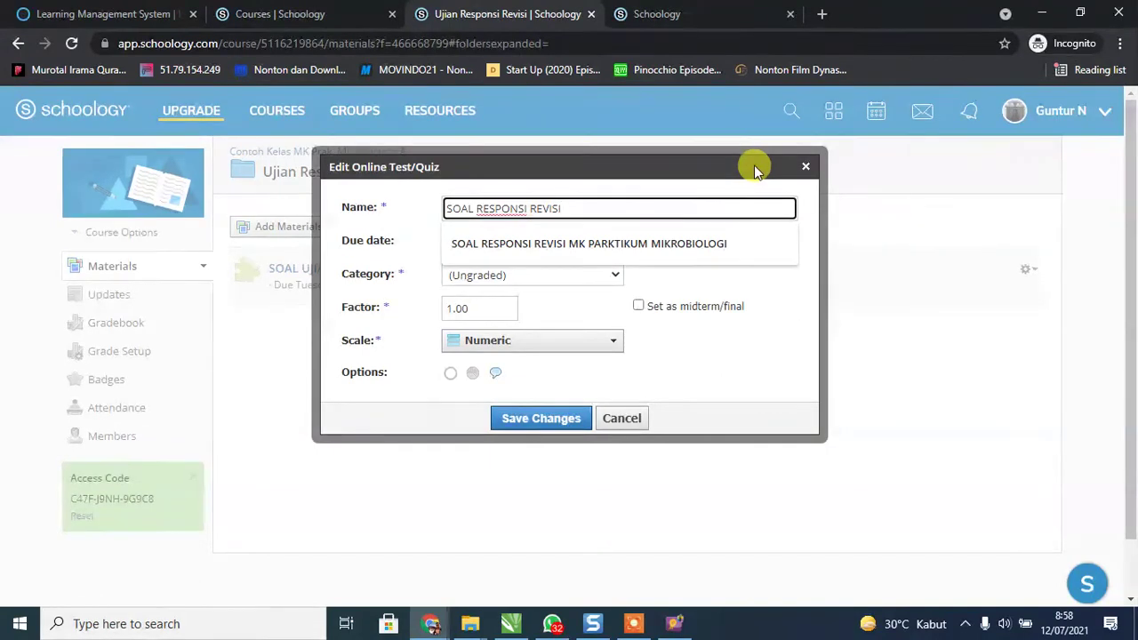
type("EVISI")
key("Down")
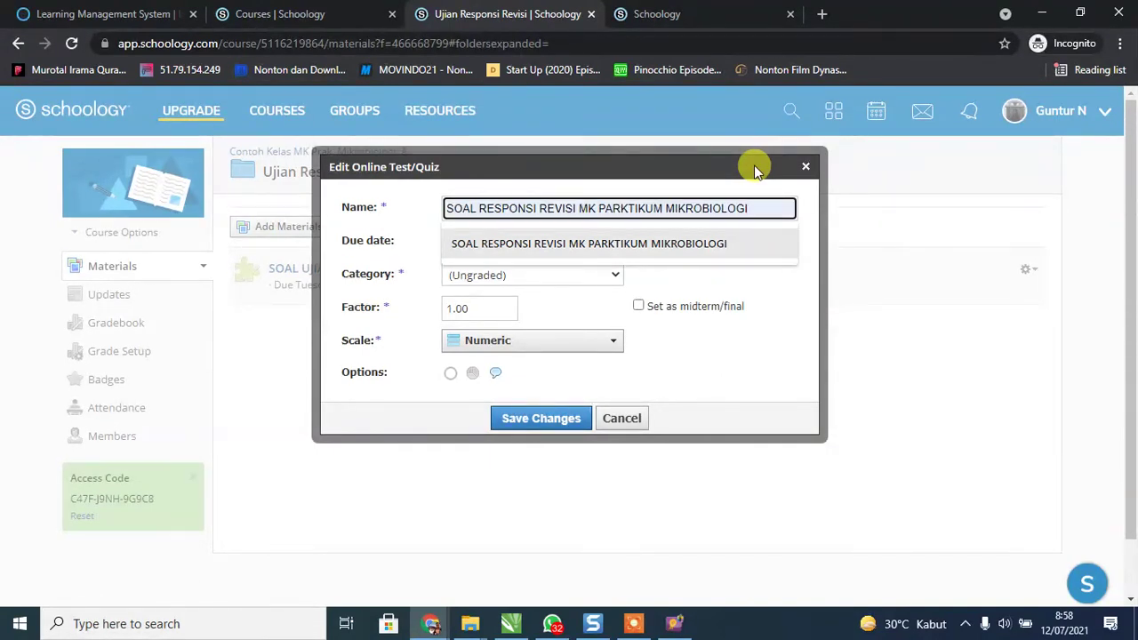
left_click(742, 253)
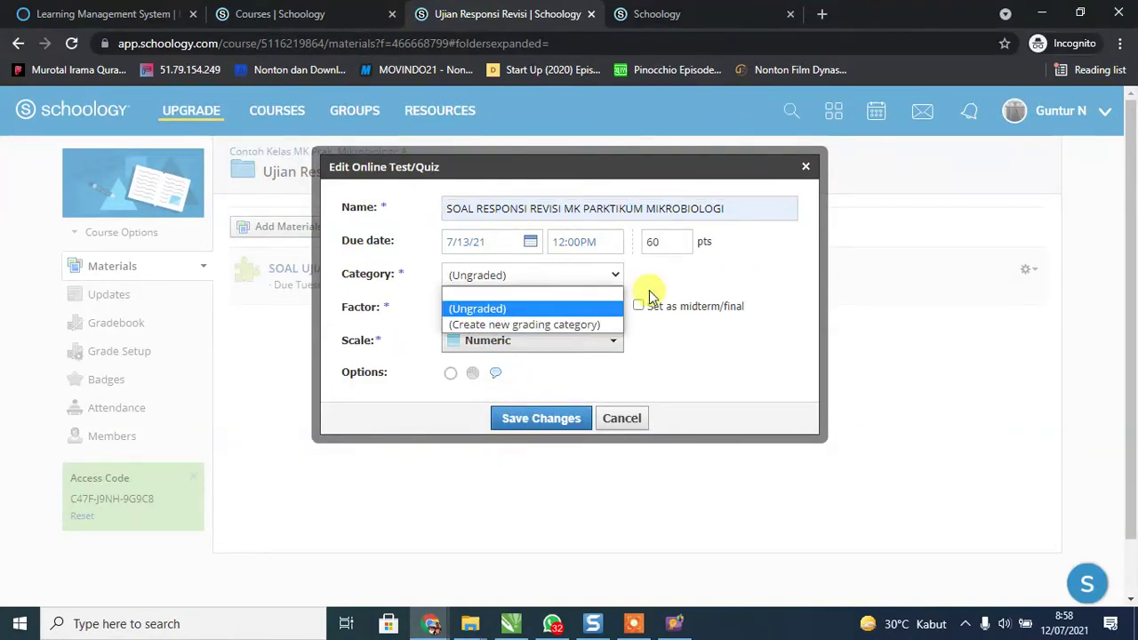
Create a new grading category UAS for the quiz and save the quiz changes.
left_click(553, 325)
left_click(507, 277)
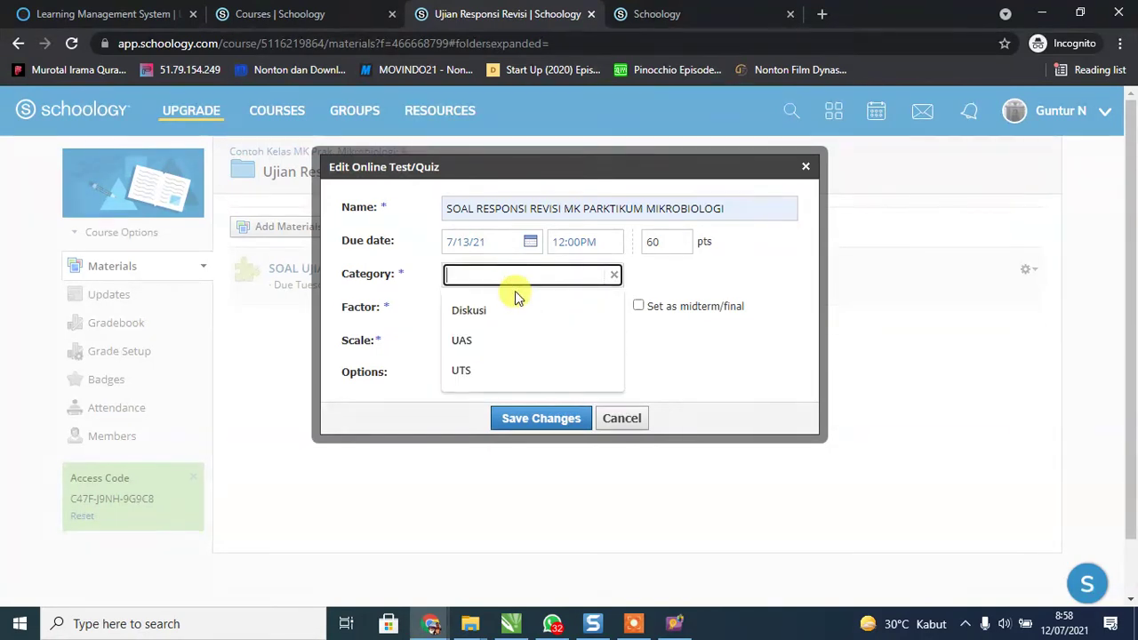
left_click(461, 340)
left_click(523, 416)
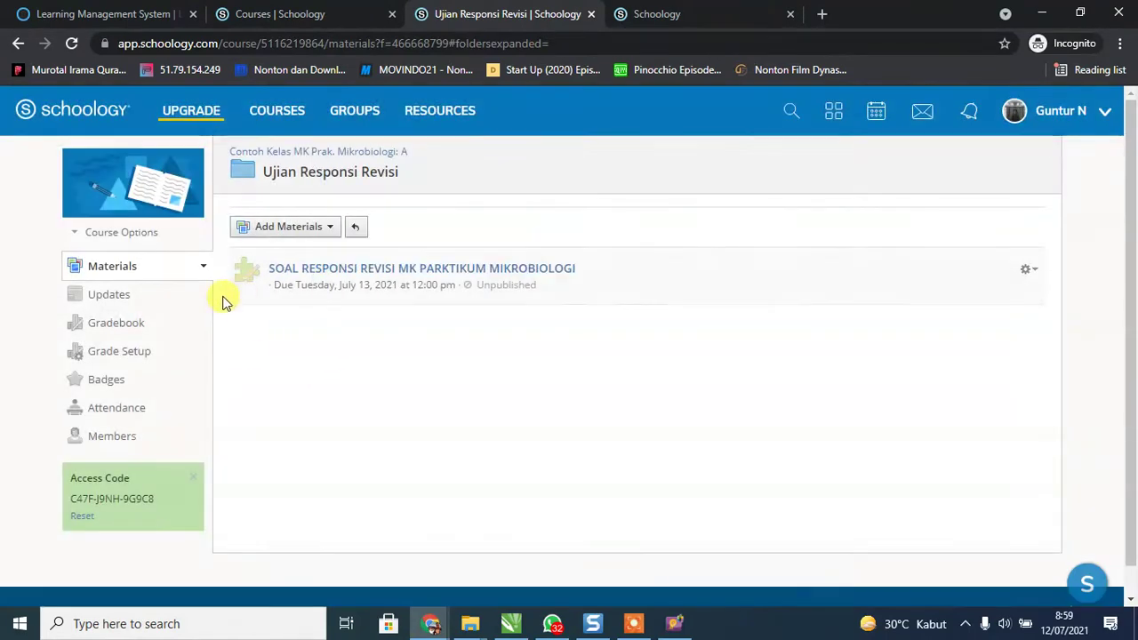
Open the SOAL RESPONSI REVISI quiz and start a question import in the Blackboard 7.1 - 9.0 format.
left_click(464, 268)
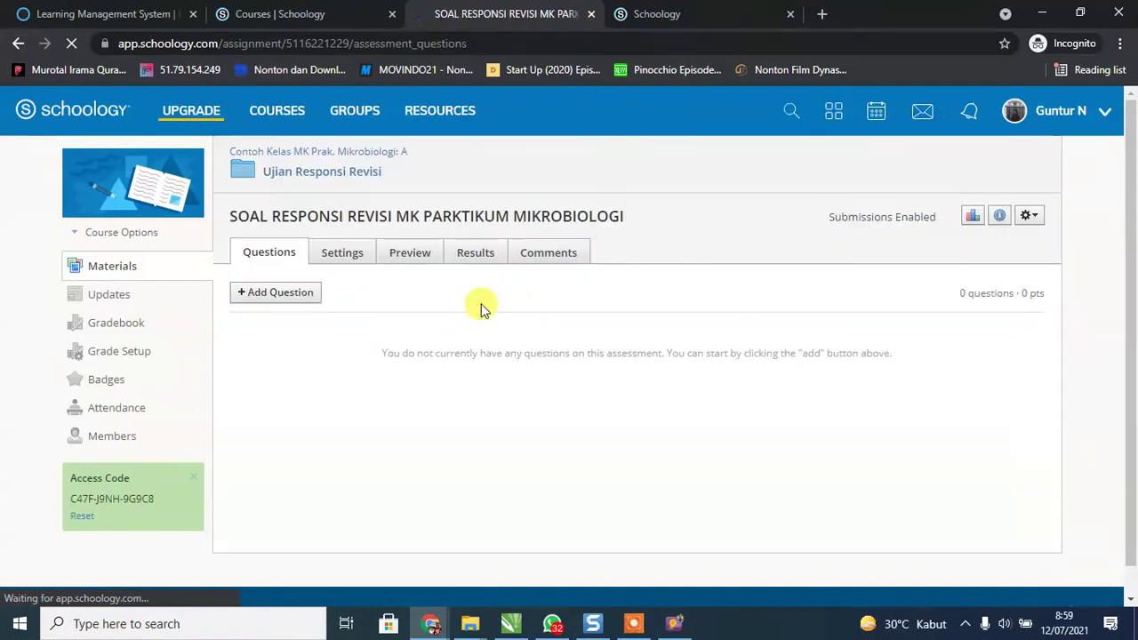
left_click(287, 299)
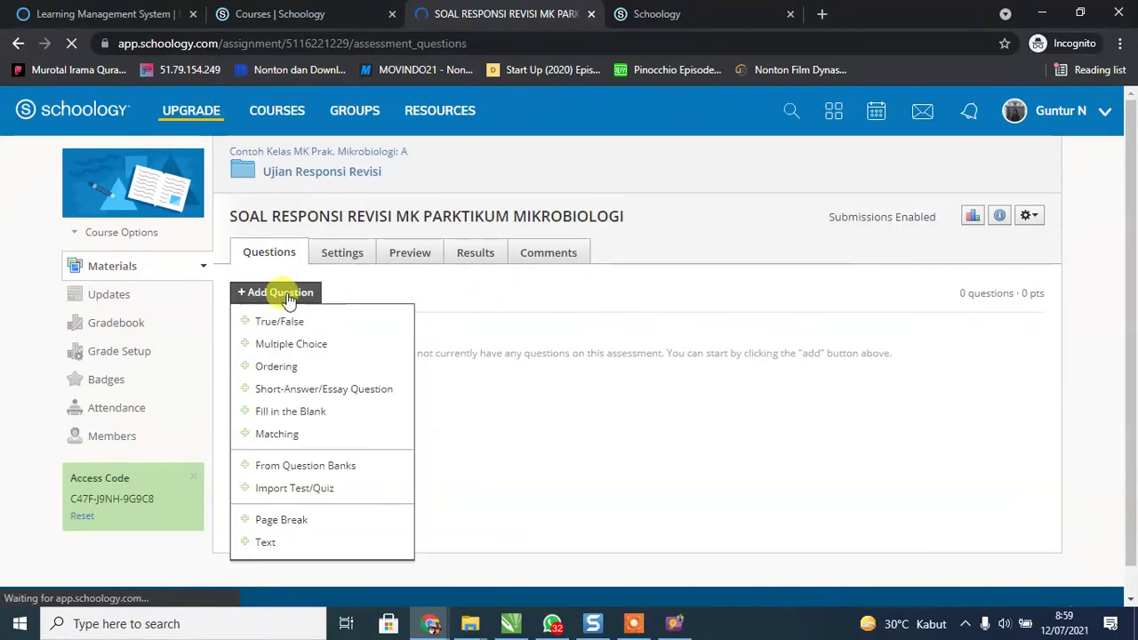
left_click(308, 491)
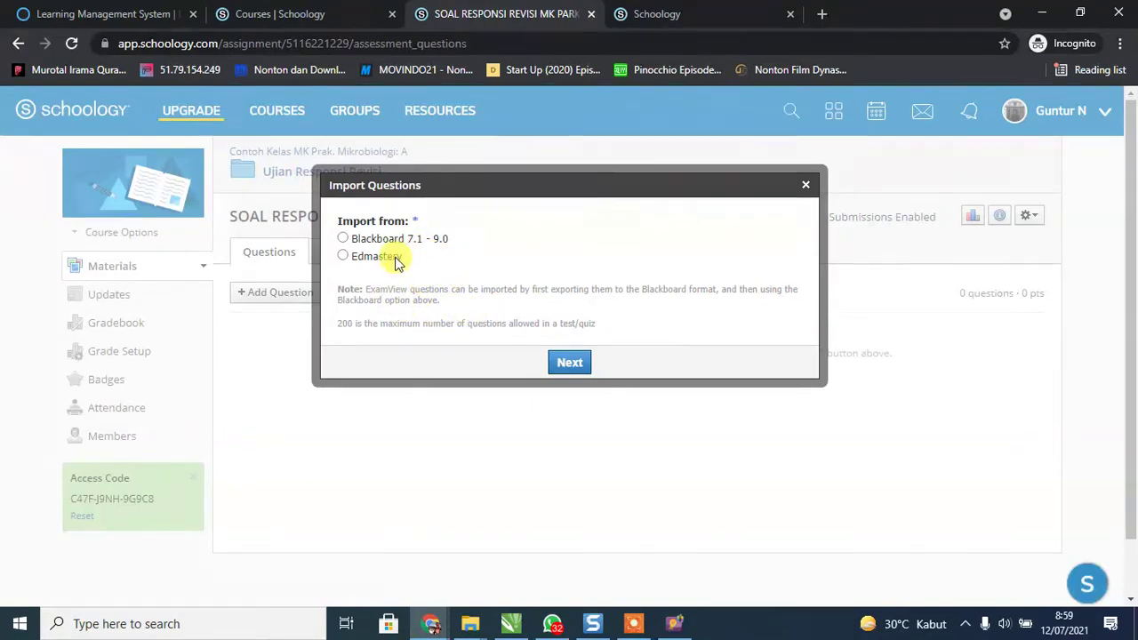
left_click(345, 241)
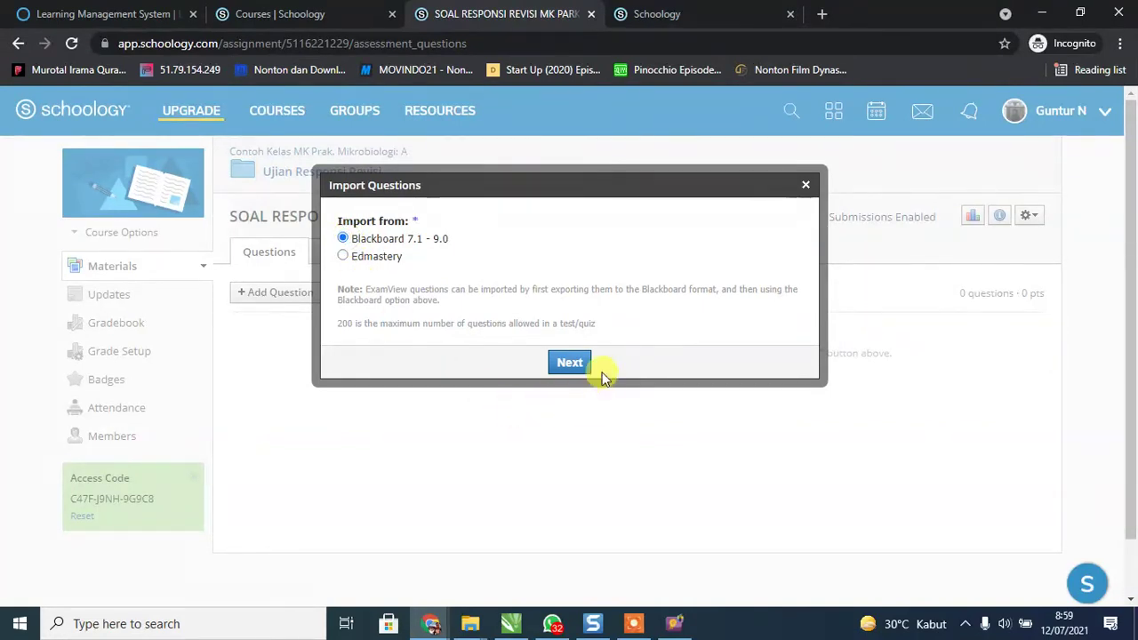
left_click(573, 364)
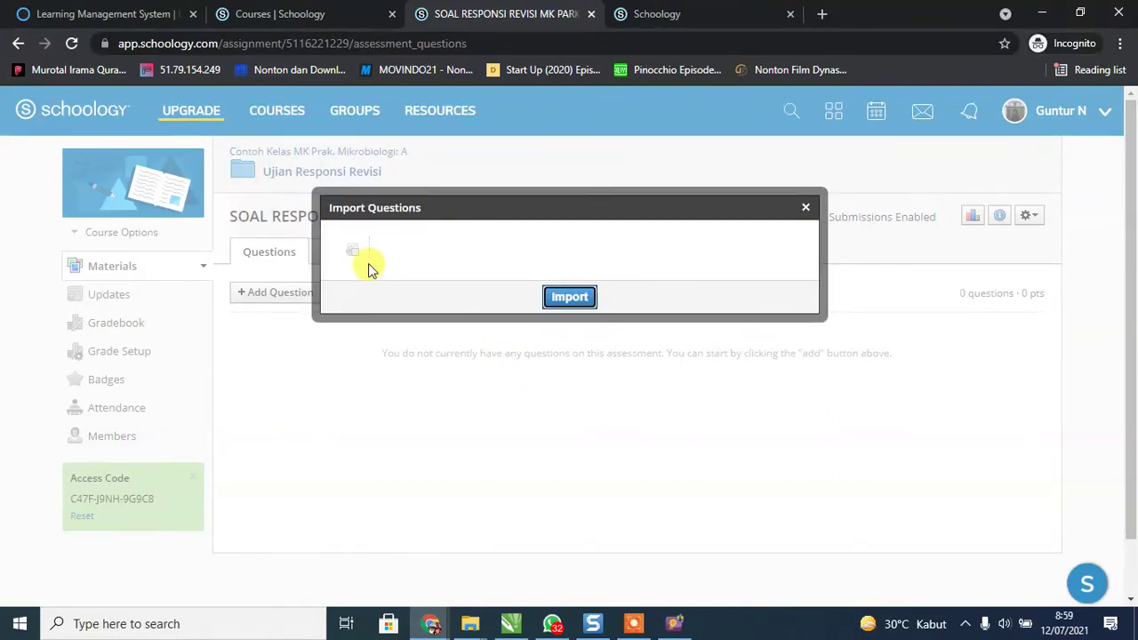
Upload SOAL RESPONSI REVISED.zip from the Desktop and import its questions into the quiz.
left_click(354, 255)
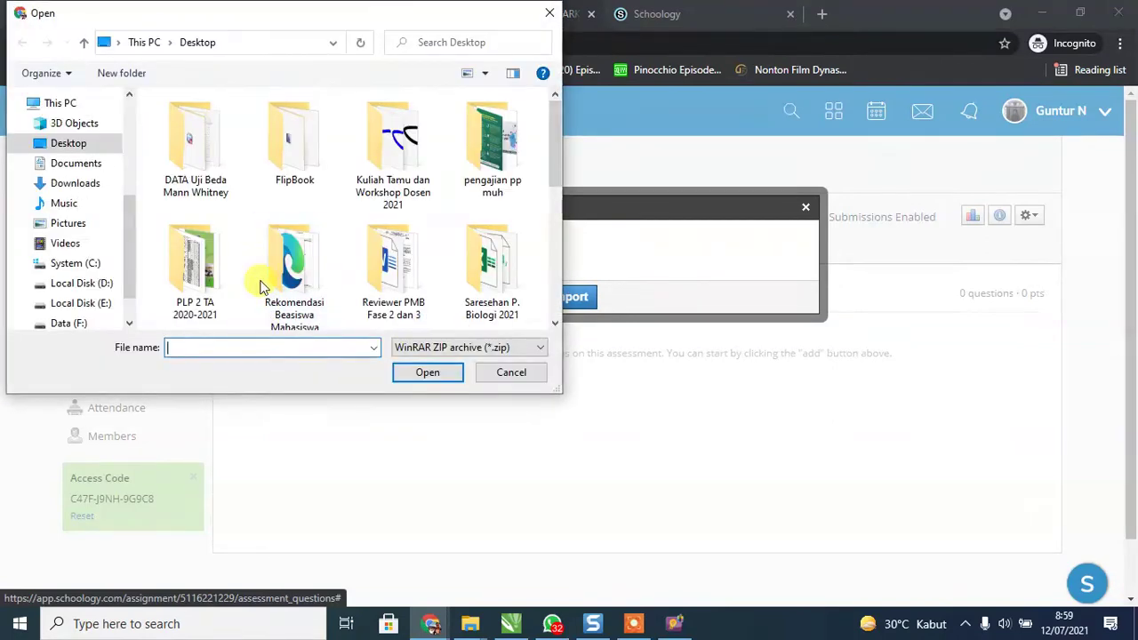
left_click_drag(551, 131, 549, 253)
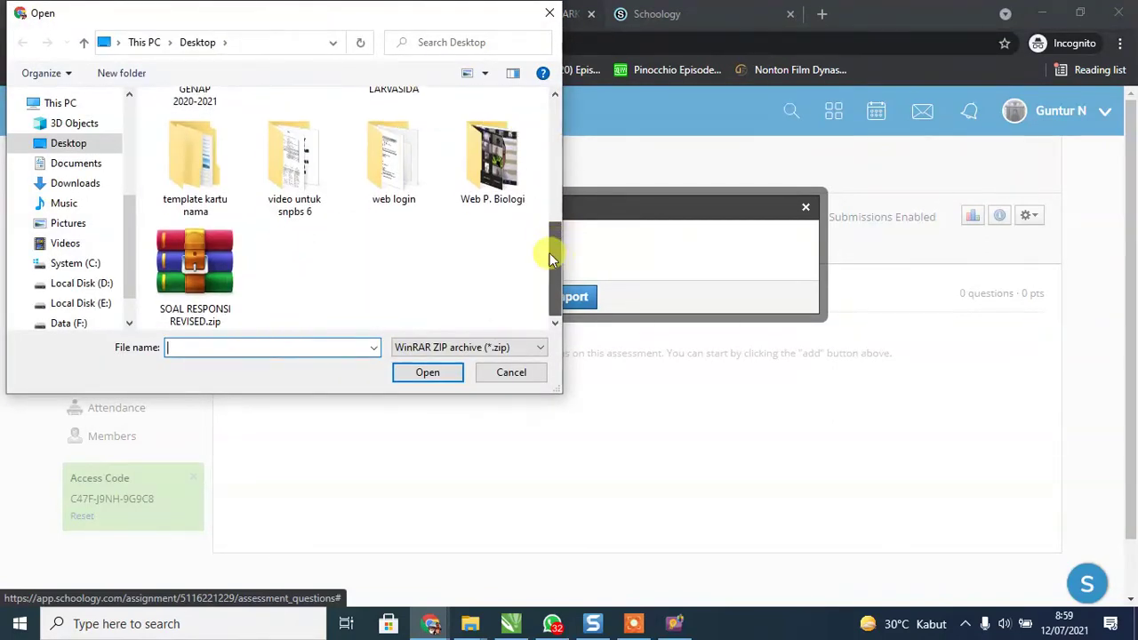
left_click(198, 283)
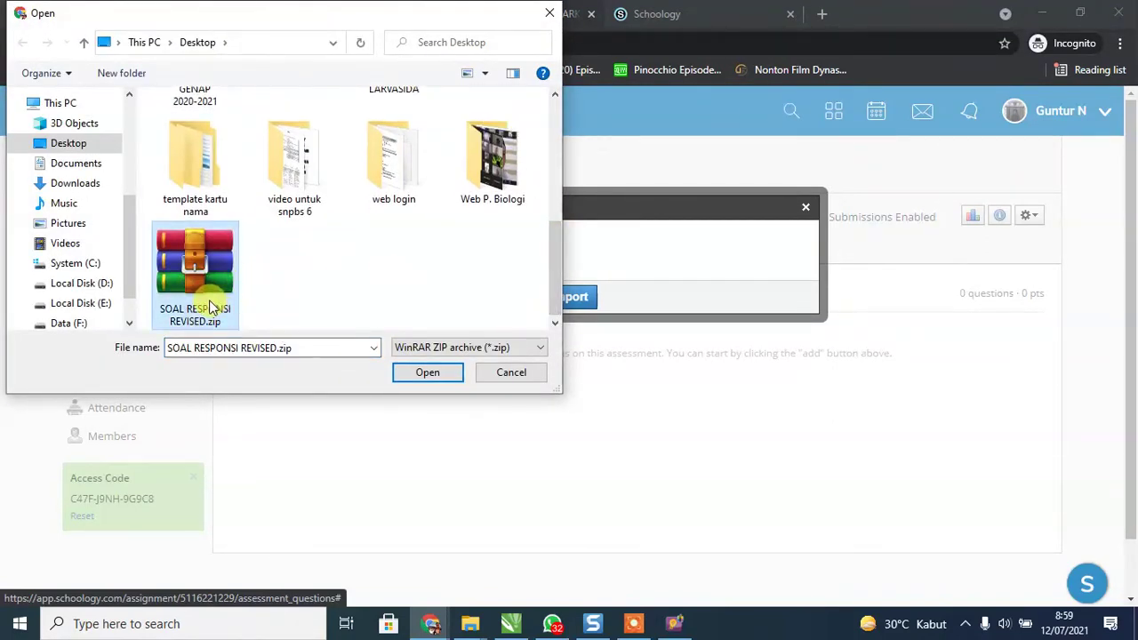
left_click(428, 373)
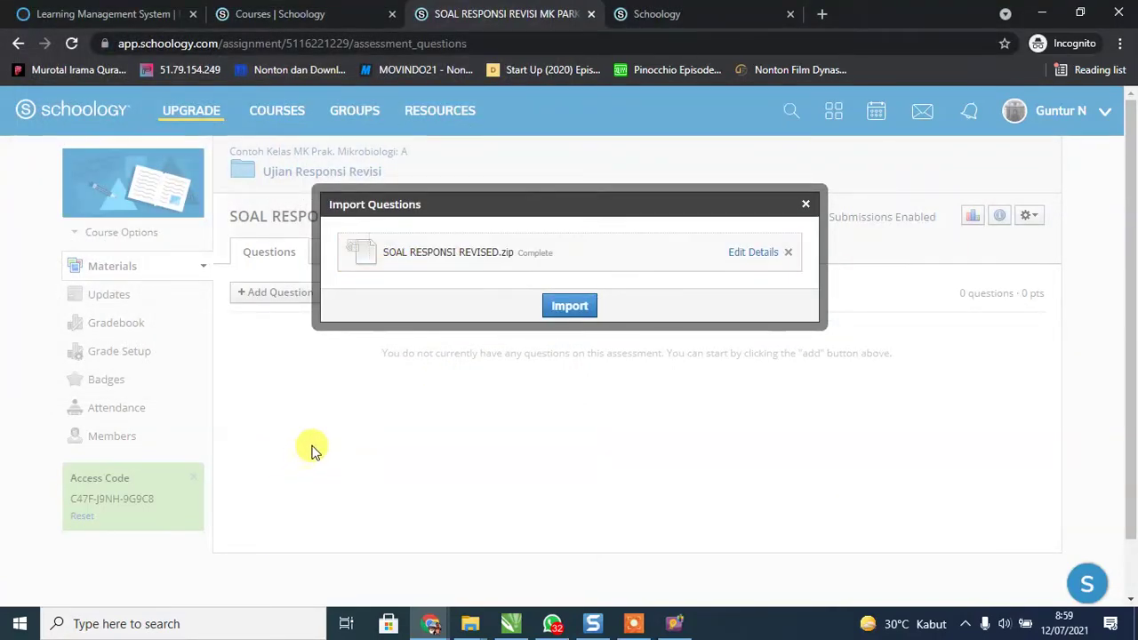
left_click(560, 305)
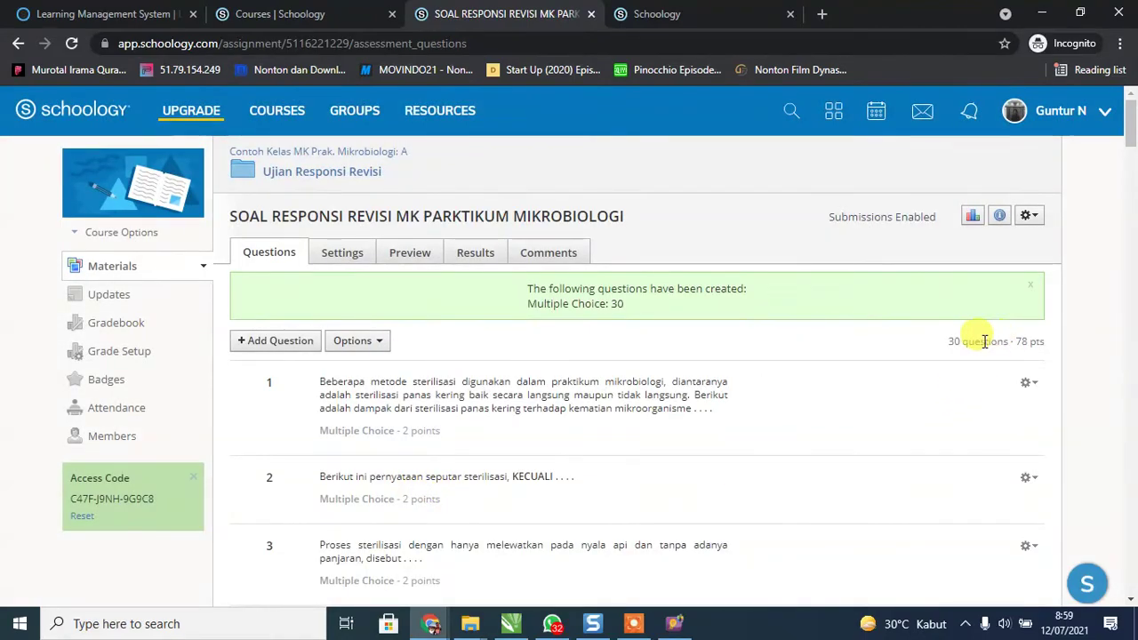
Review the imported multiple-choice questions, checking their text, tables, images and point values.
scroll(960, 333, "down", 10)
scroll(958, 364, "down", 15)
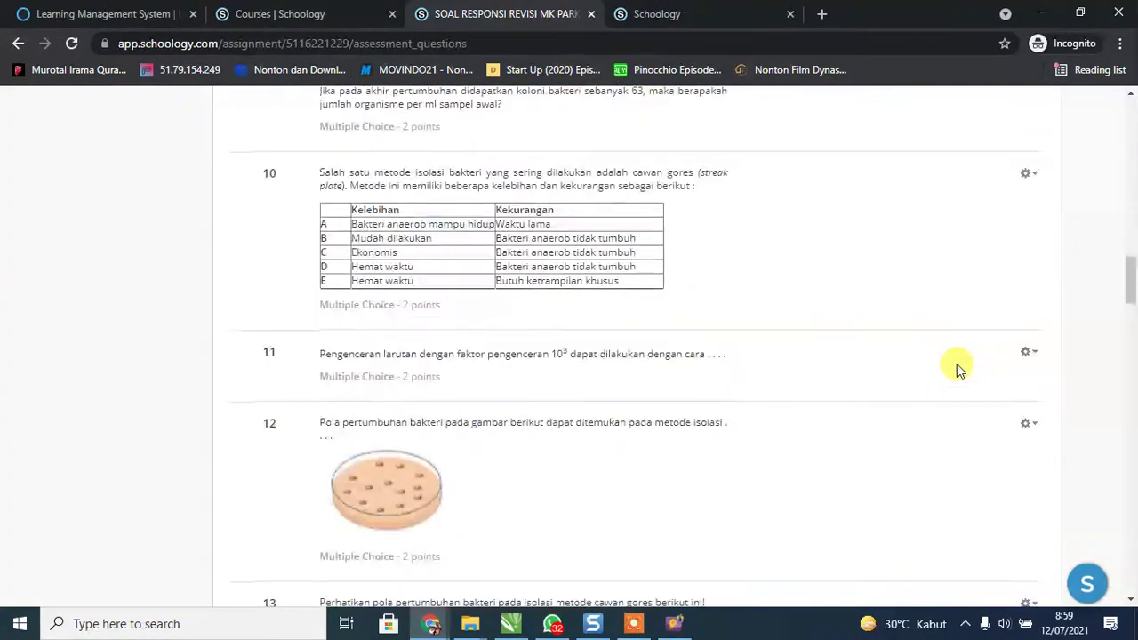
scroll(956, 374, "down", 15)
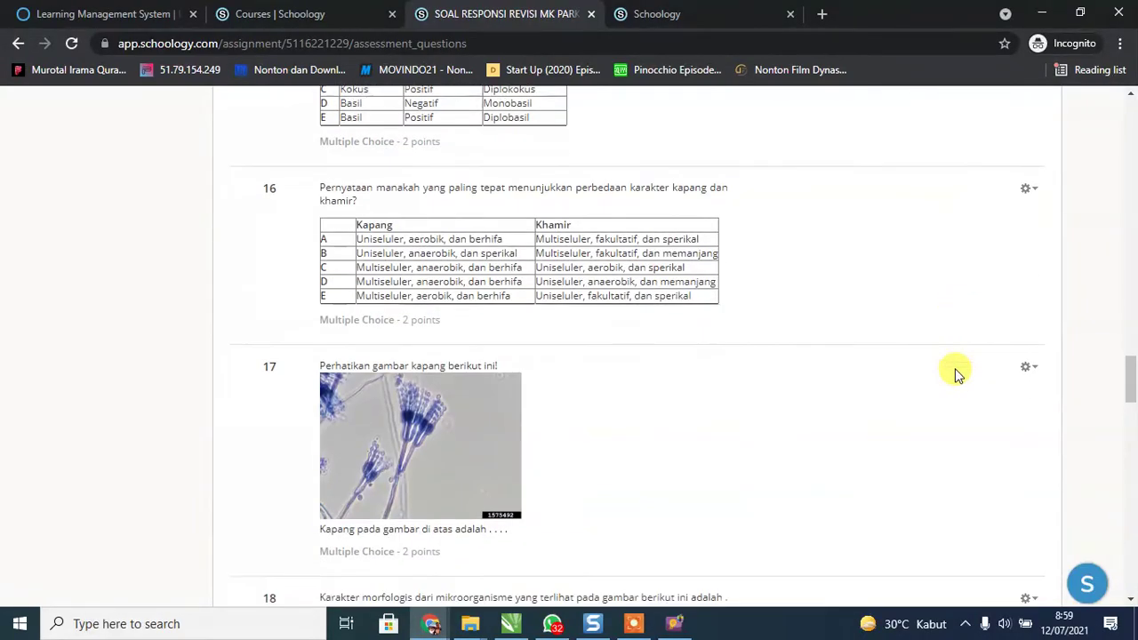
scroll(956, 373, "up", 20)
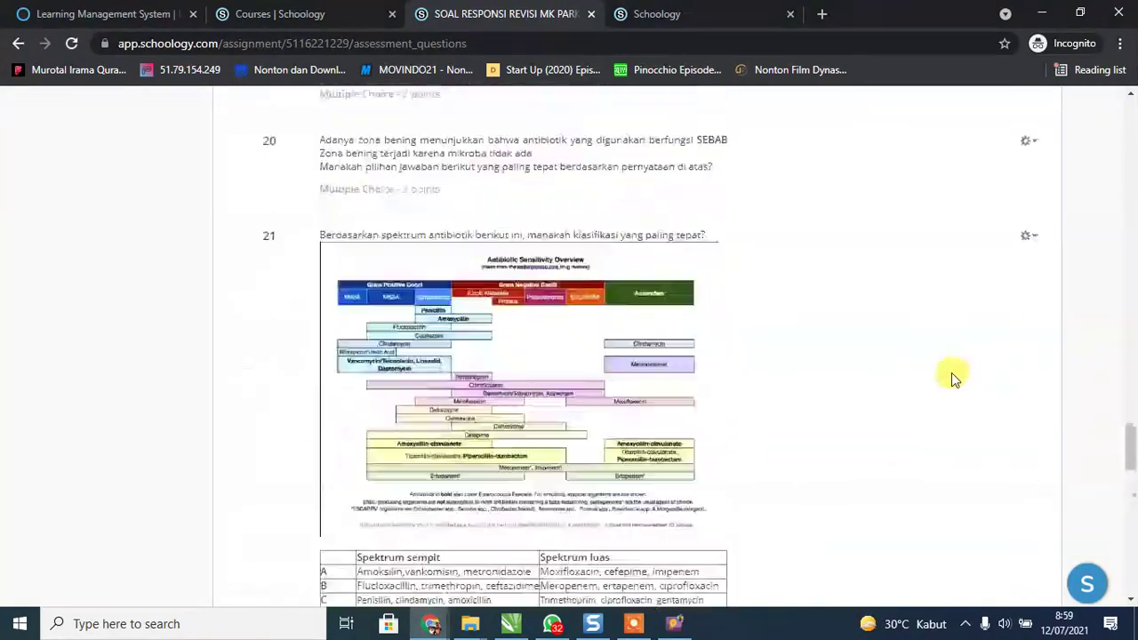
scroll(949, 381, "up", 5)
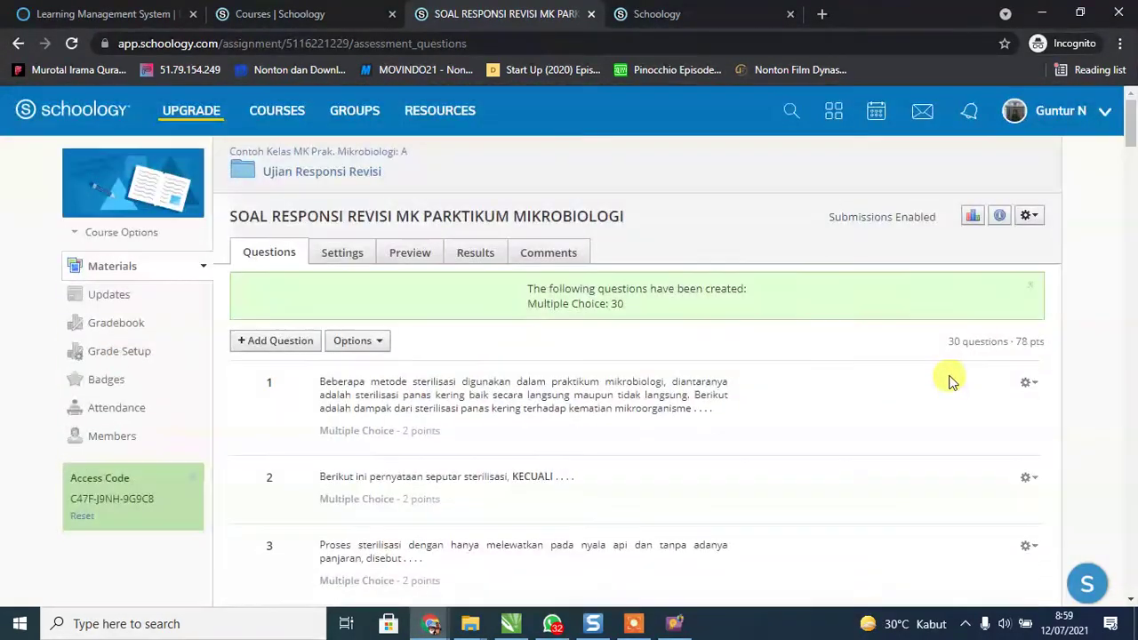
scroll(953, 362, "down", 4)
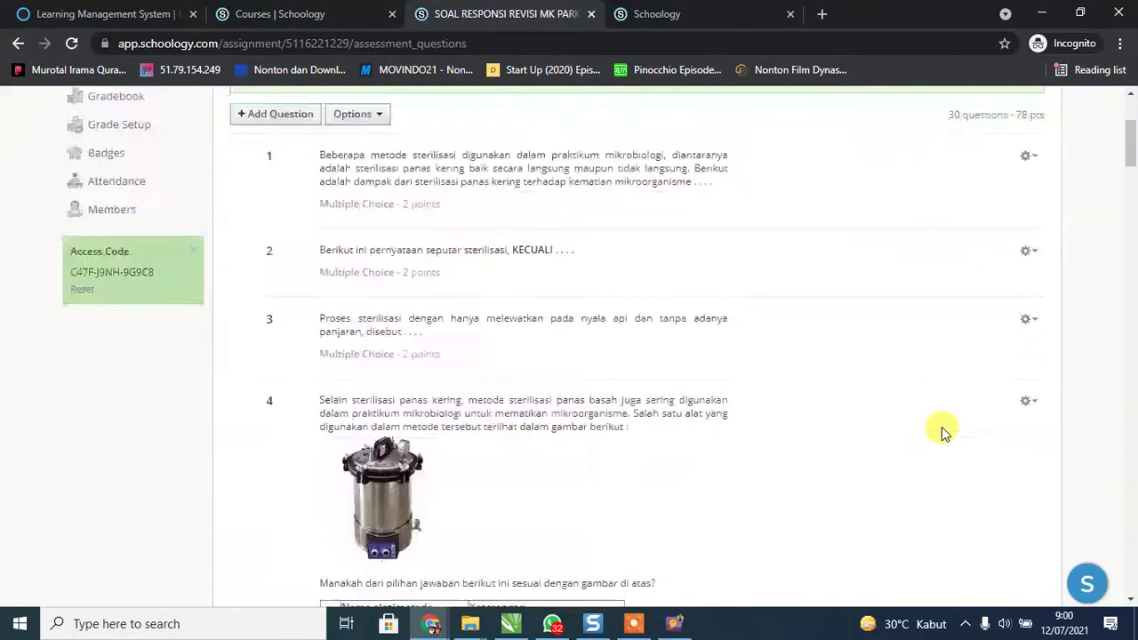
scroll(479, 457, "down", 14)
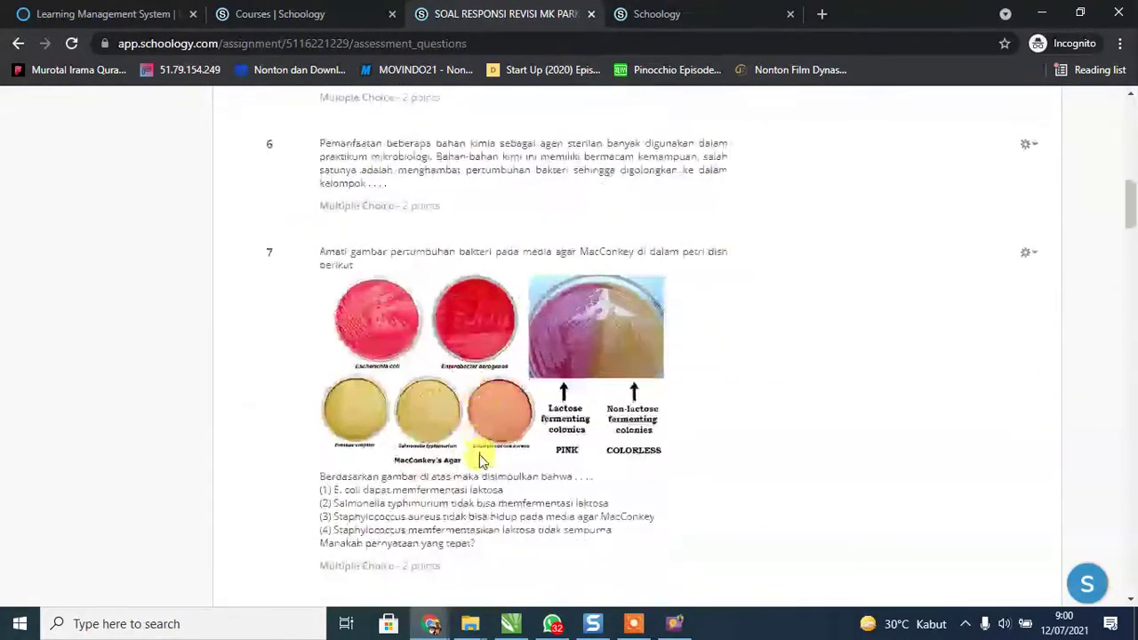
scroll(482, 453, "down", 10)
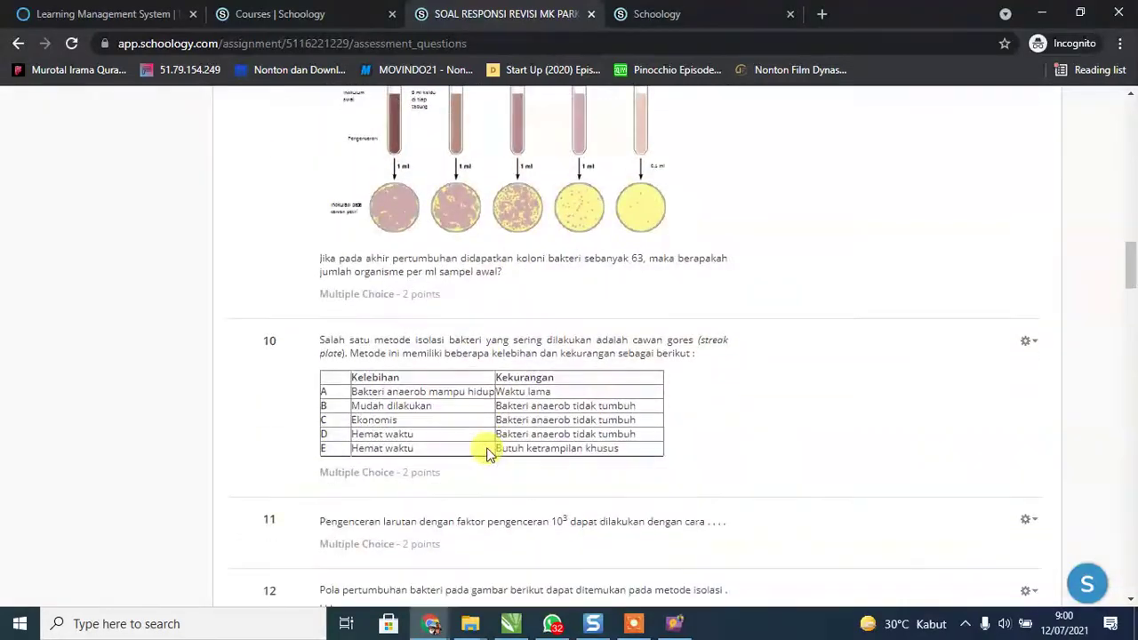
scroll(489, 447, "down", 2)
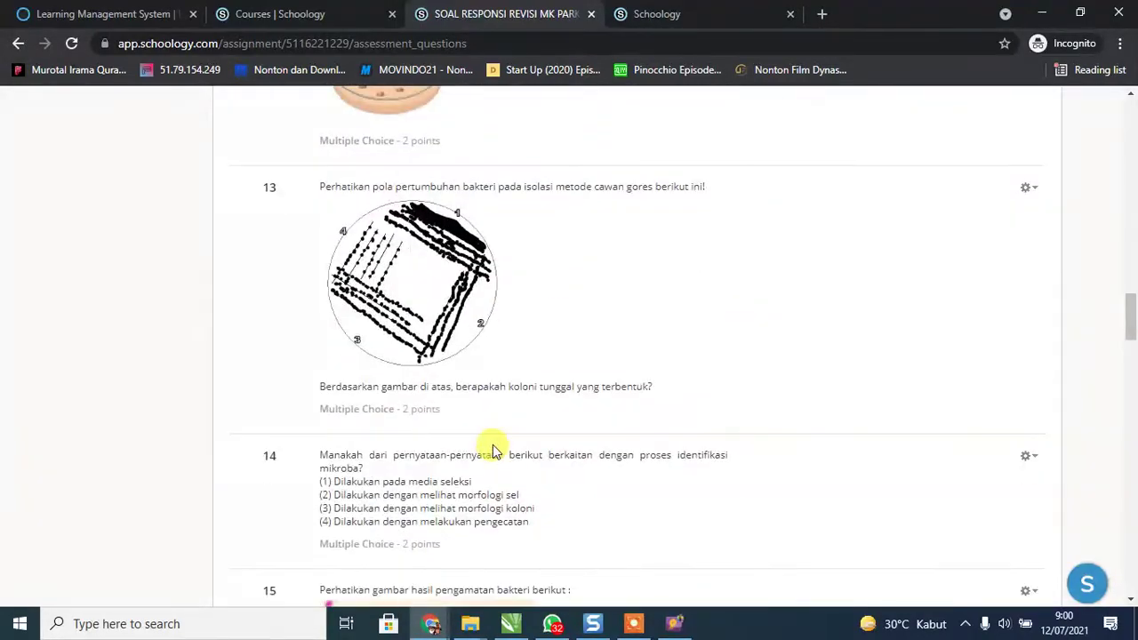
scroll(524, 457, "up", 20)
scroll(524, 457, "up", 4)
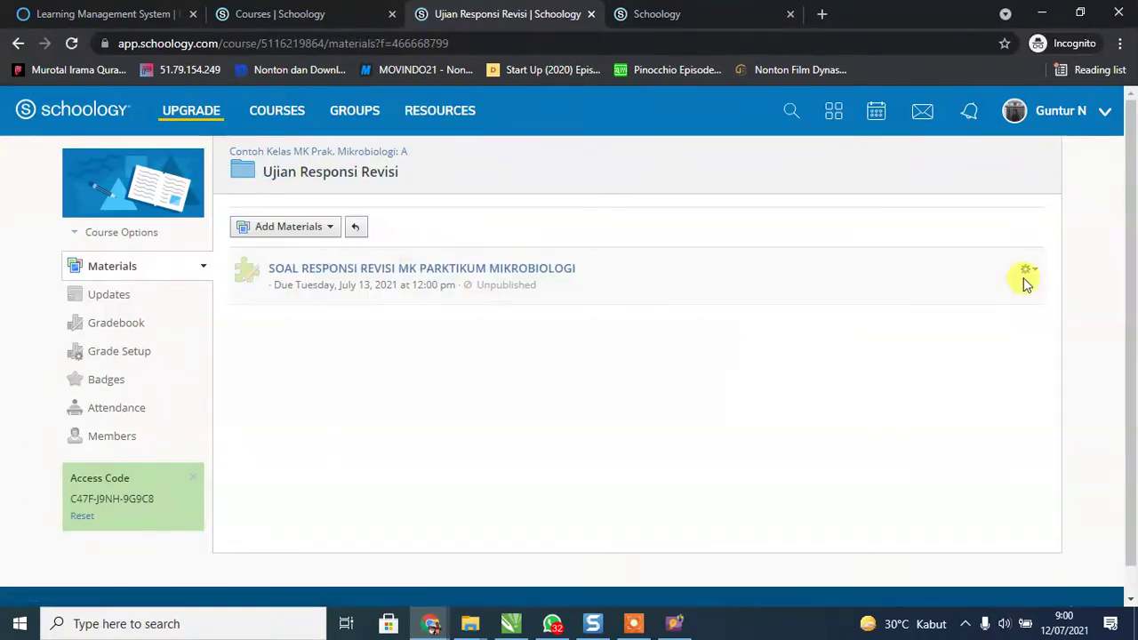
Save a copy of the SOAL RESPONSI REVISI MK PARKTIKUM MIKROBIOLOGI quiz to the Home collection in Resources without a folder.
left_click(1028, 270)
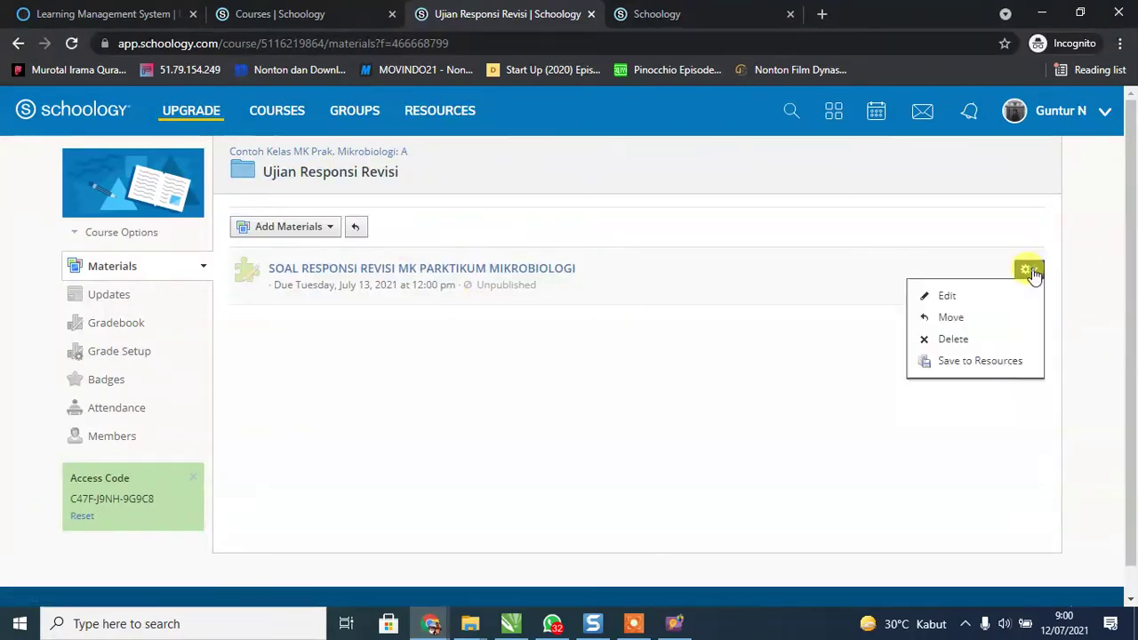
left_click(978, 364)
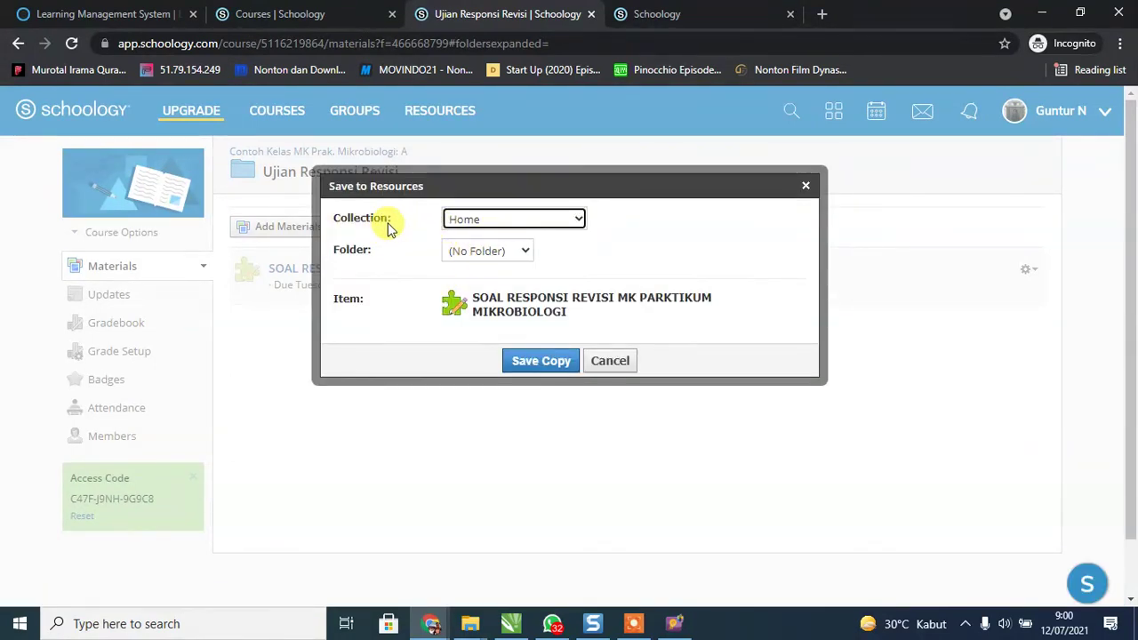
left_click(494, 256)
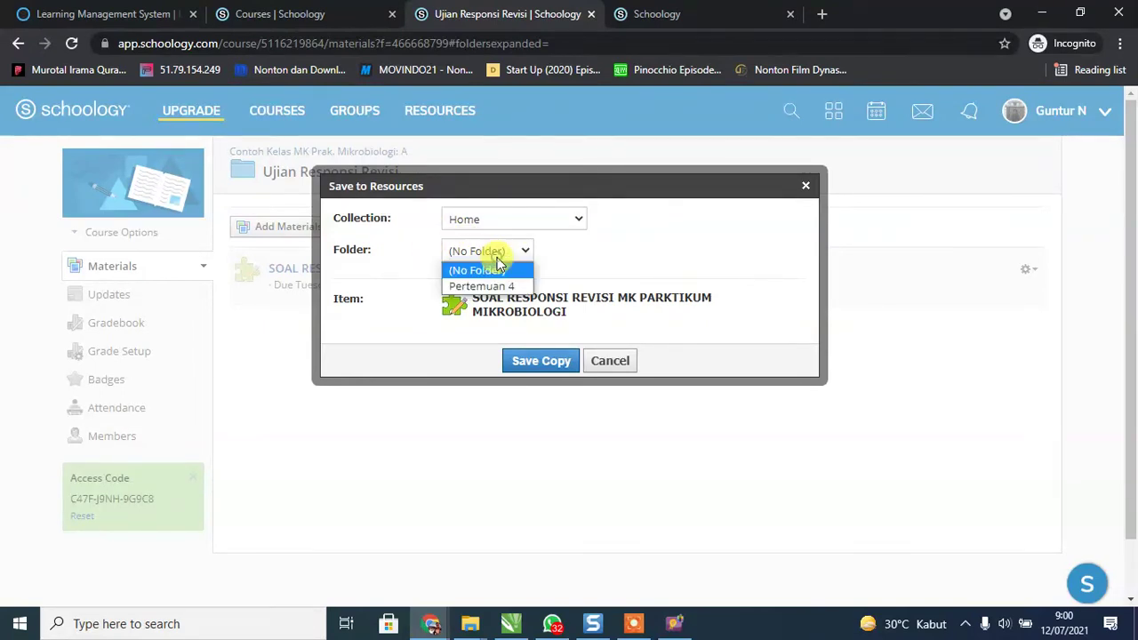
left_click(574, 247)
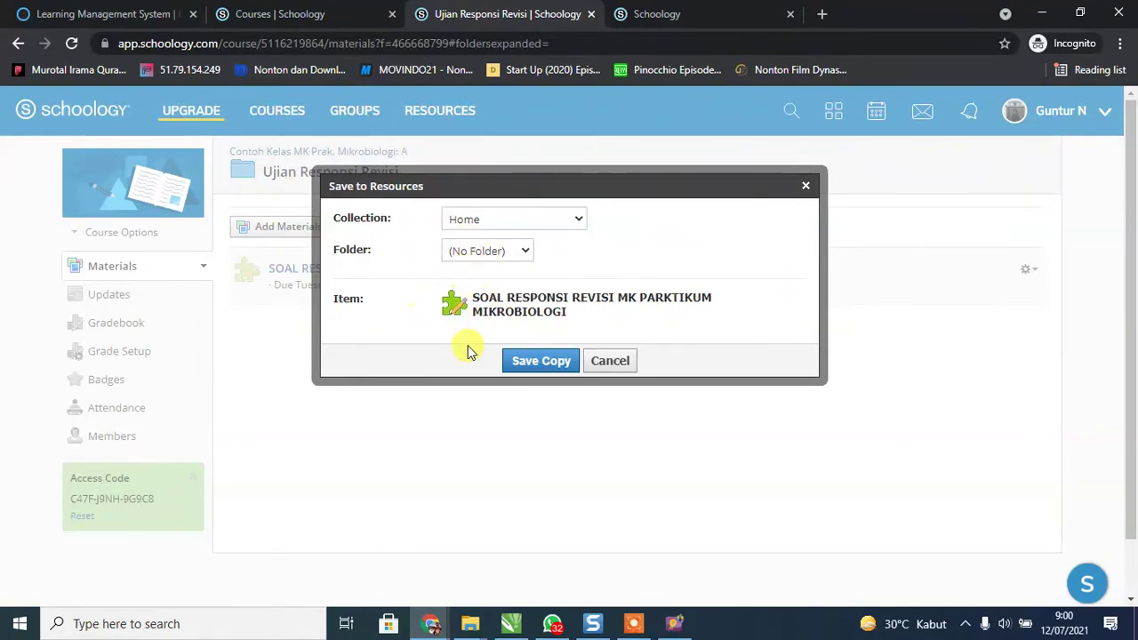
left_click(513, 360)
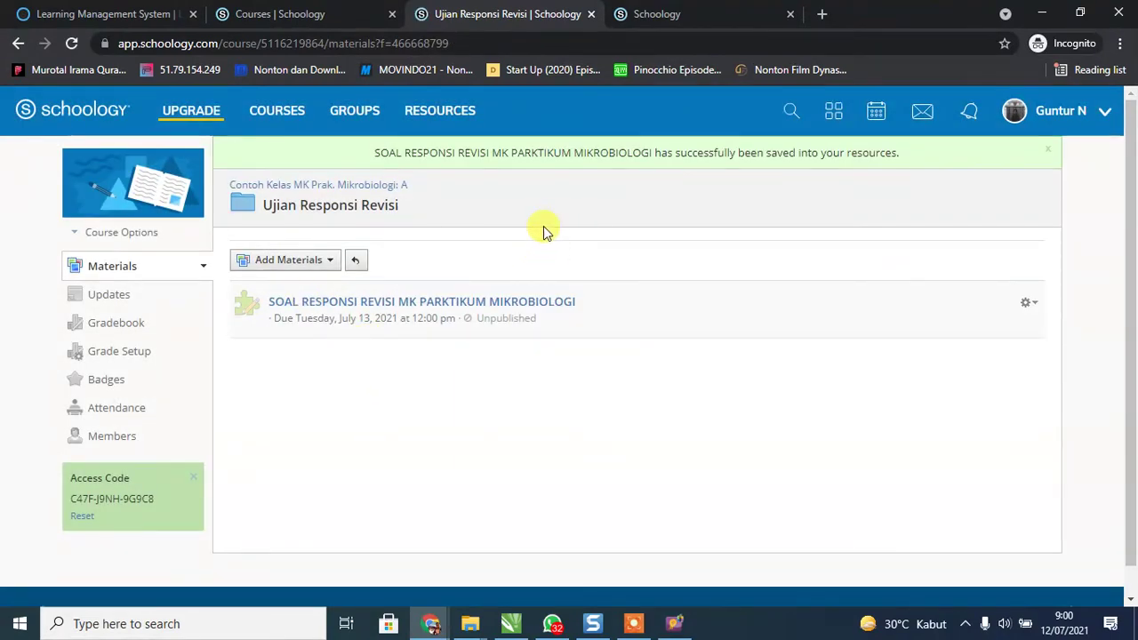
Go to the already open Resources page and refresh the Home collection to check for the saved quiz copy.
left_click(665, 14)
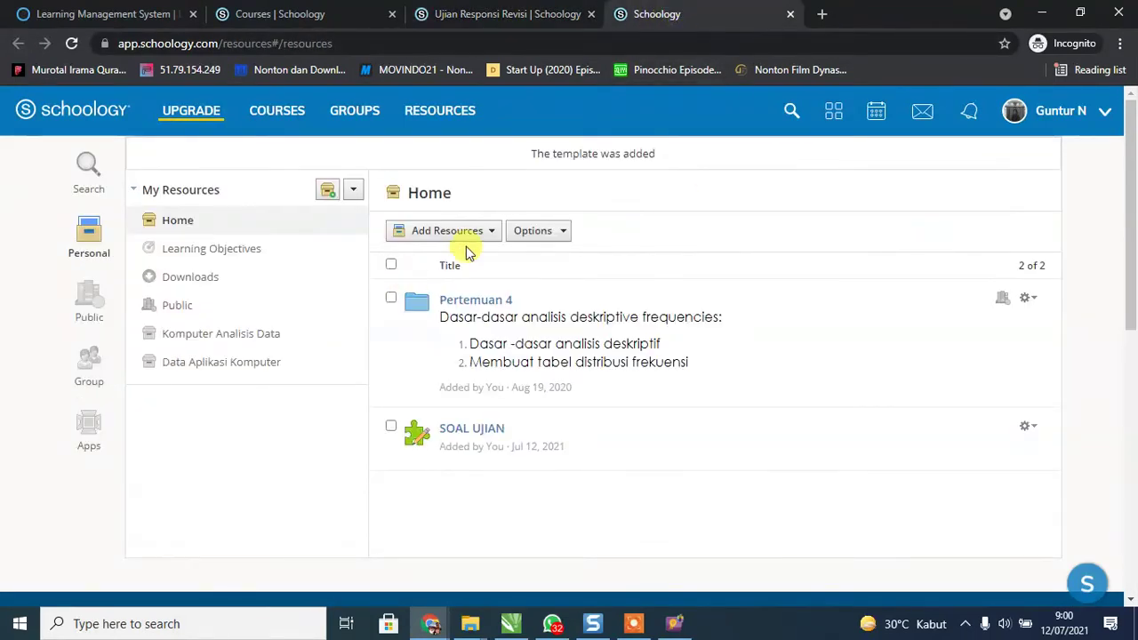
left_click(560, 14)
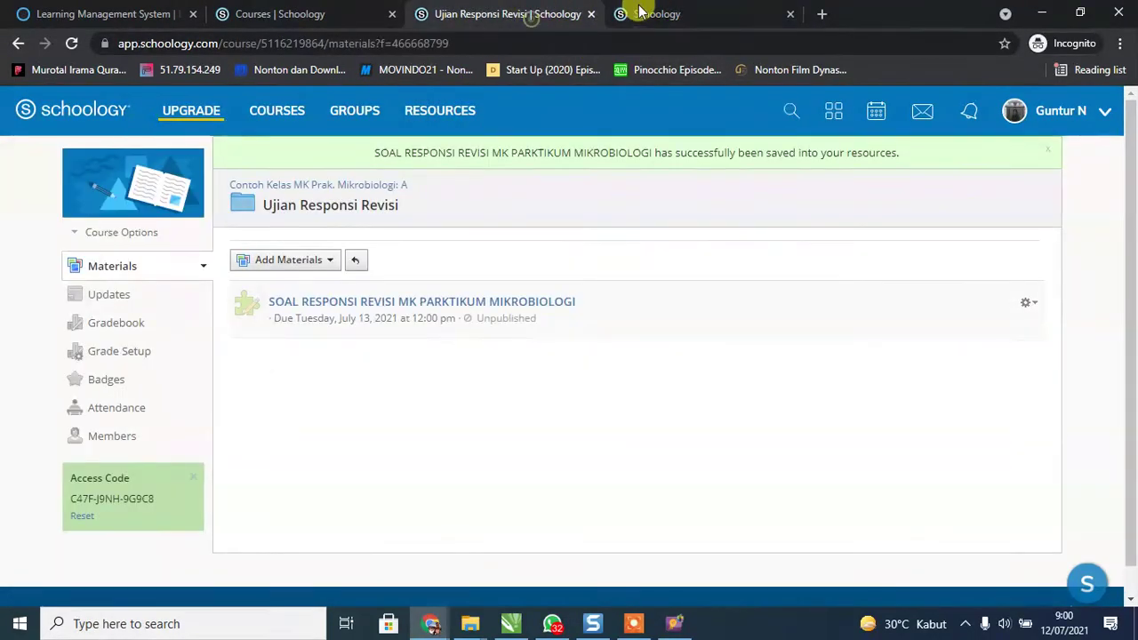
left_click(653, 15)
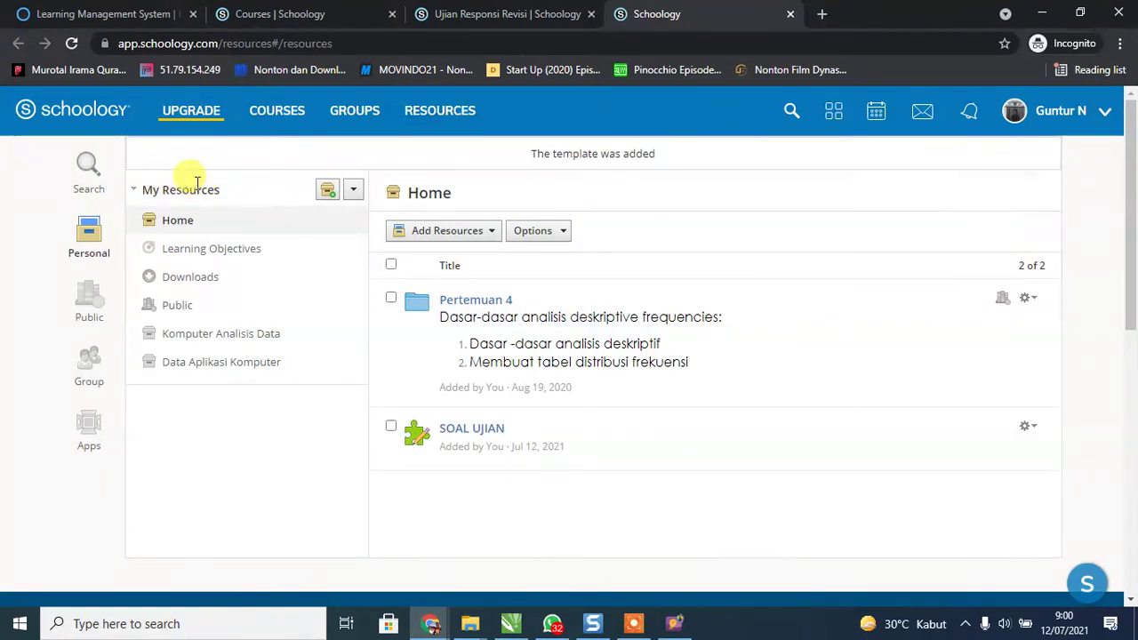
left_click(71, 43)
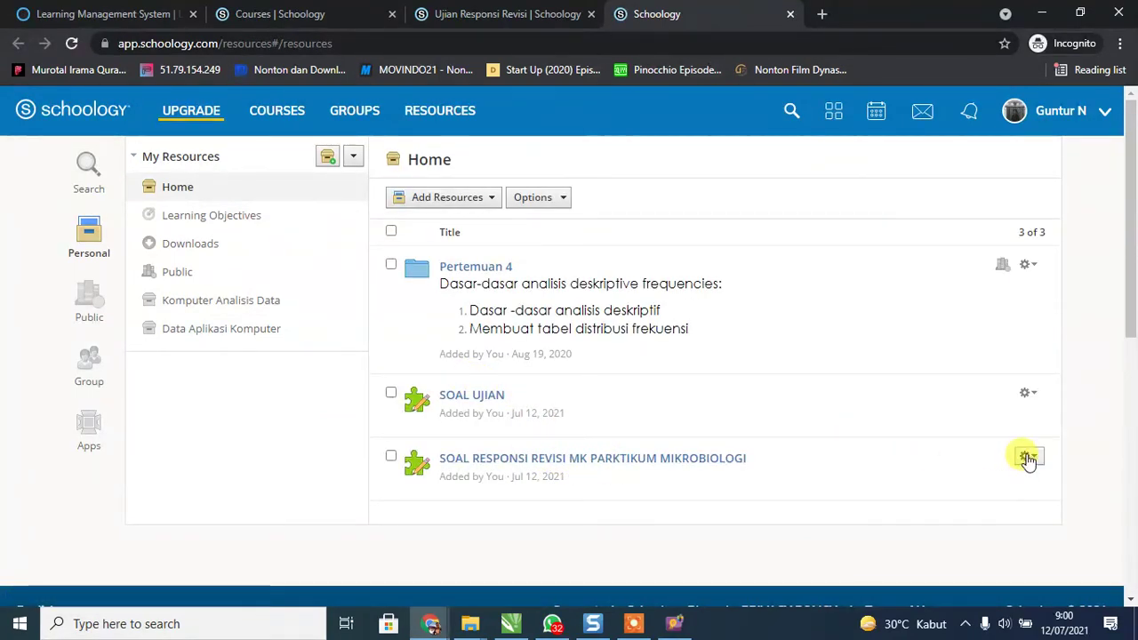
Convert the saved SOAL RESPONSI REVISI quiz in Resources to an assessment in the Home collection with no folder.
left_click(1026, 457)
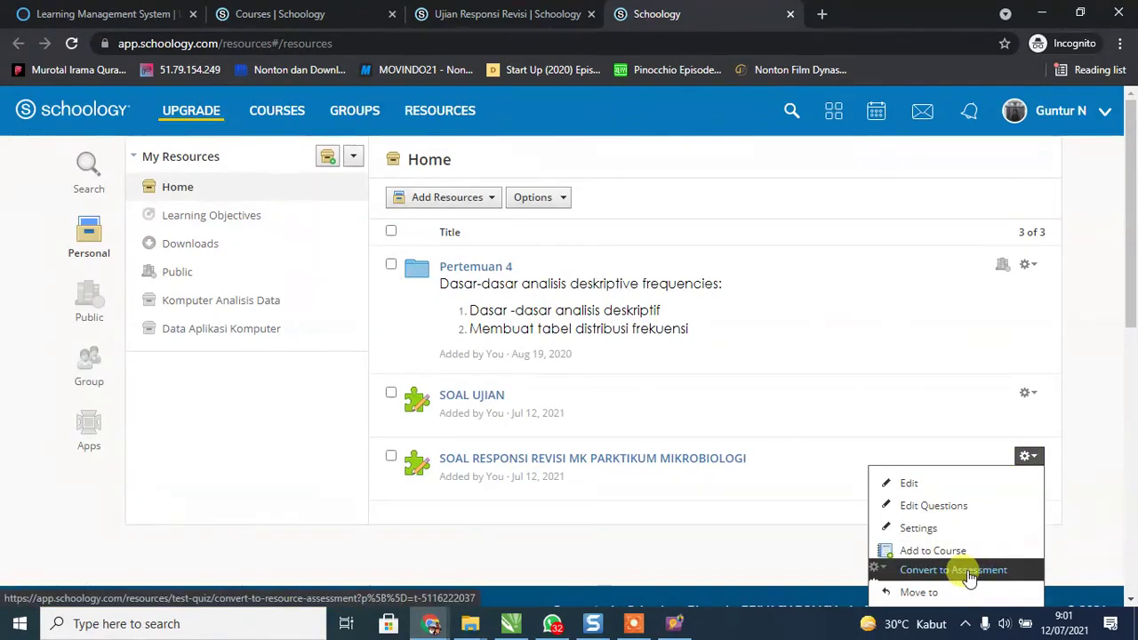
left_click(467, 204)
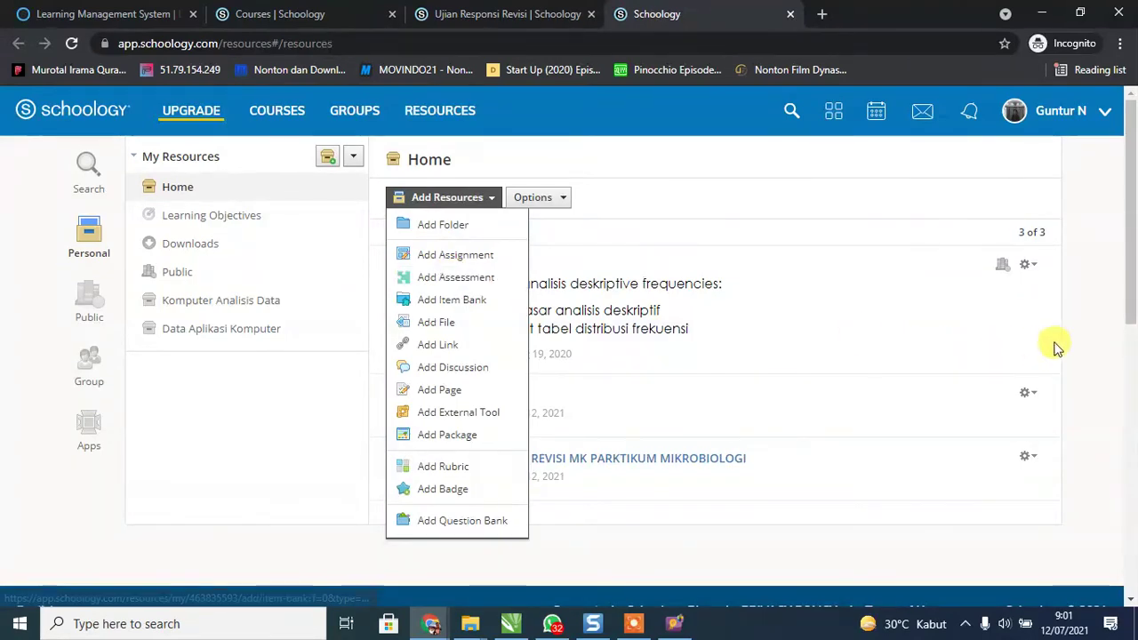
left_click(1085, 300)
left_click_drag(1129, 259, 1129, 305)
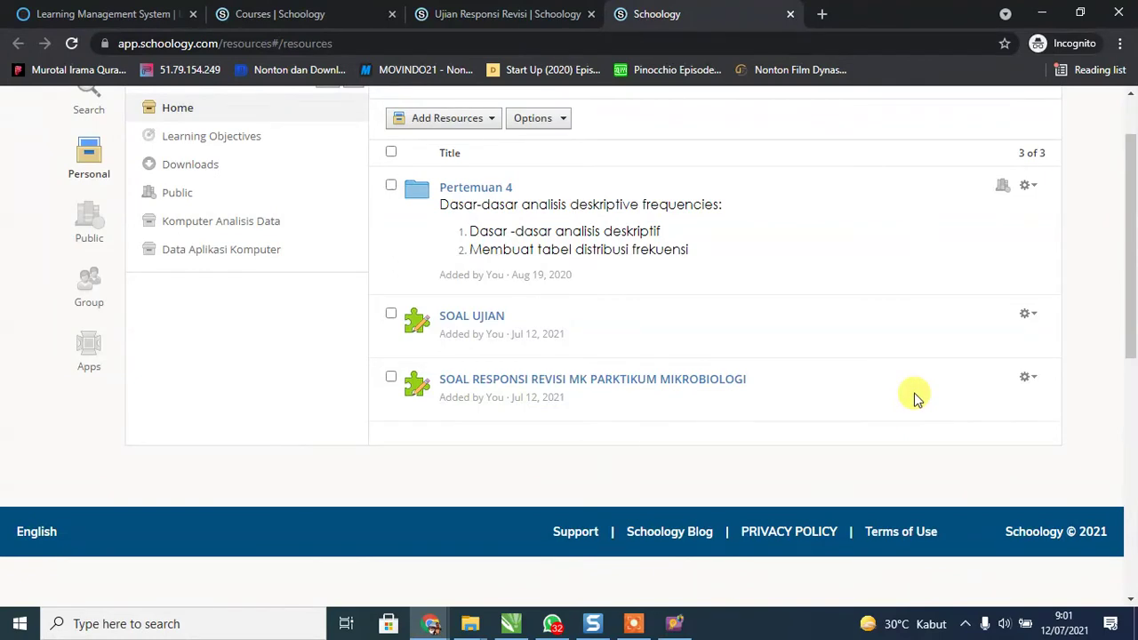
left_click(1028, 378)
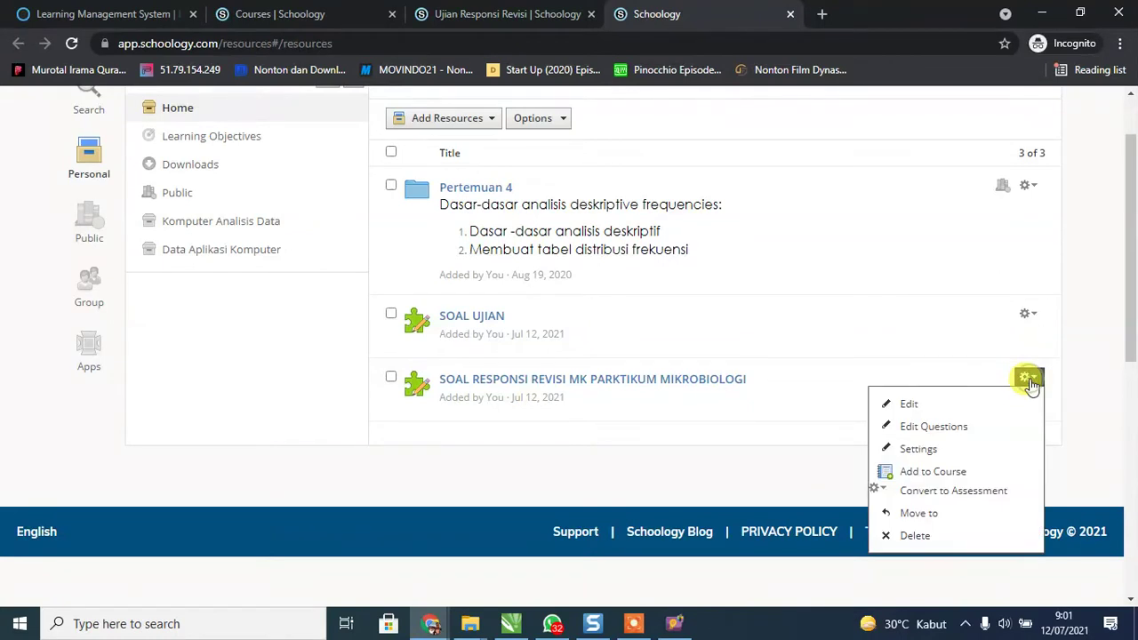
left_click(945, 488)
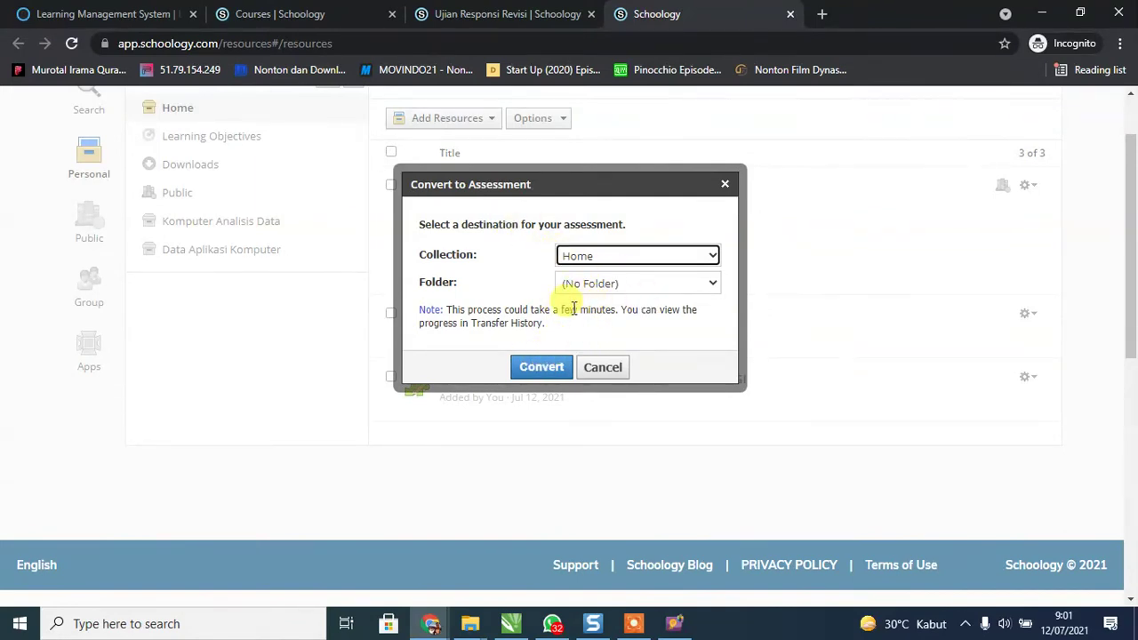
left_click(540, 368)
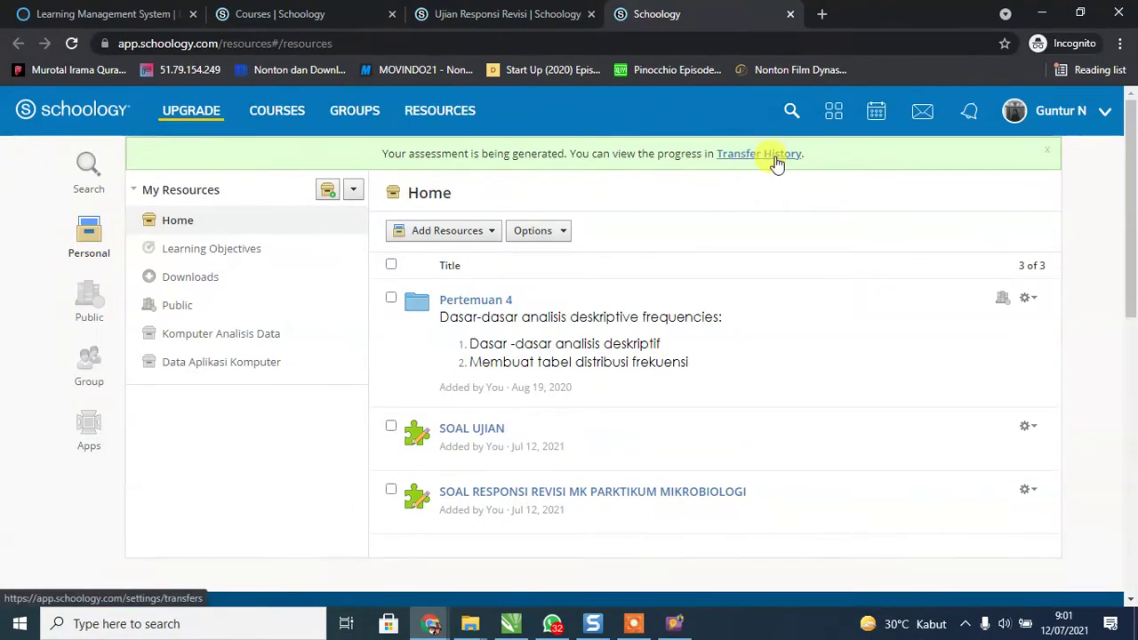
Open Transfer History in a separate browser tab and refresh it repeatedly to check the assessment conversion status.
right_click(757, 160)
left_click(809, 168)
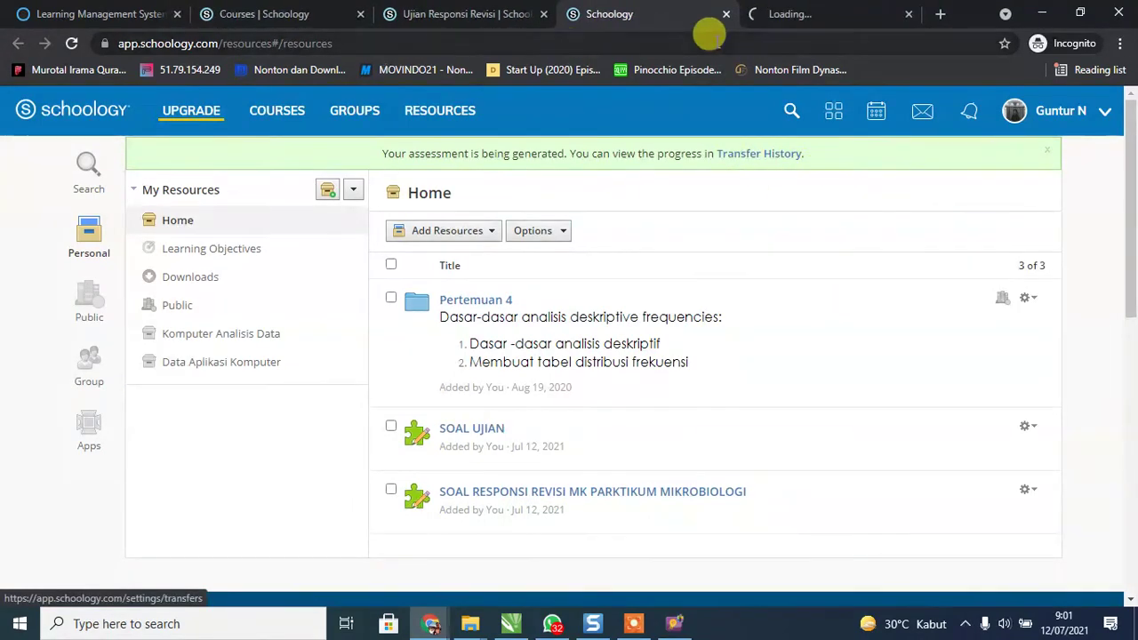
left_click(807, 14)
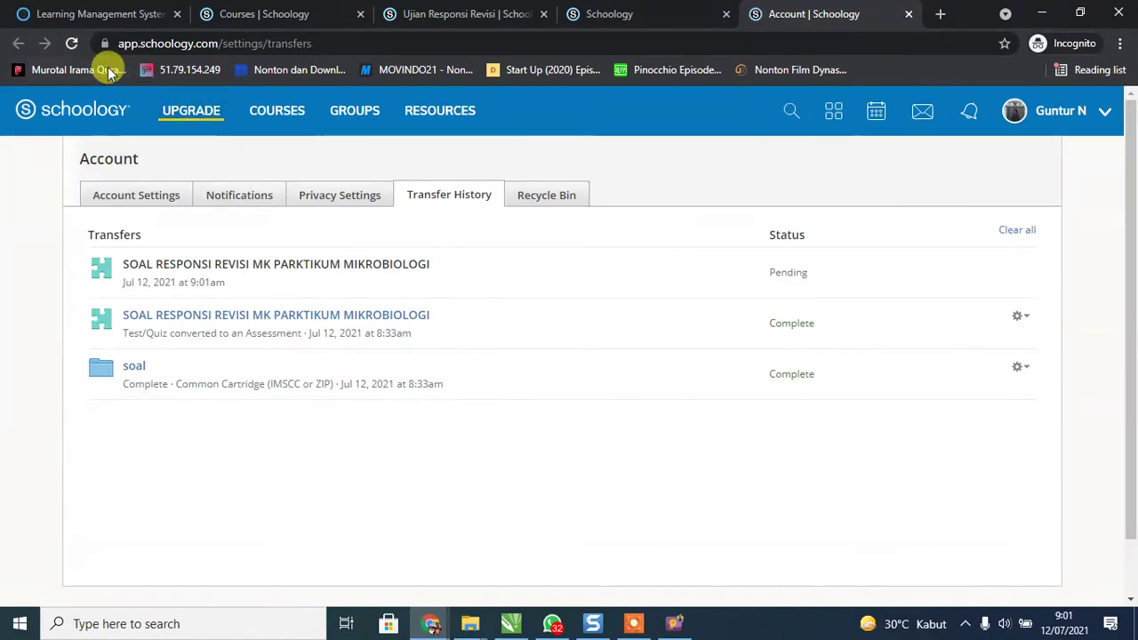
left_click(72, 42)
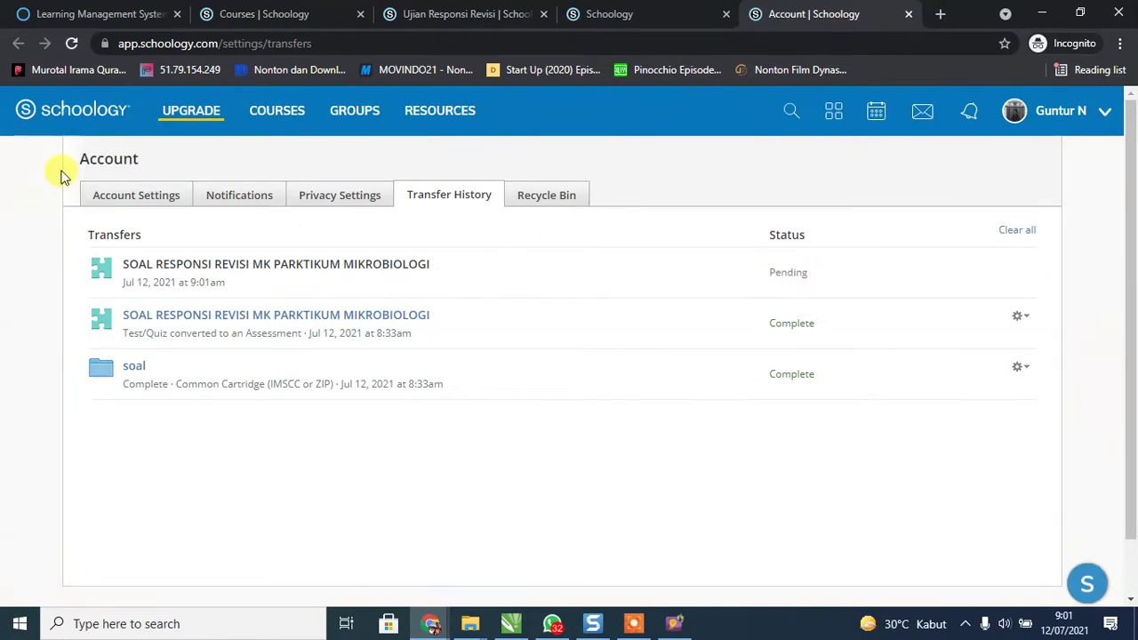
left_click(72, 43)
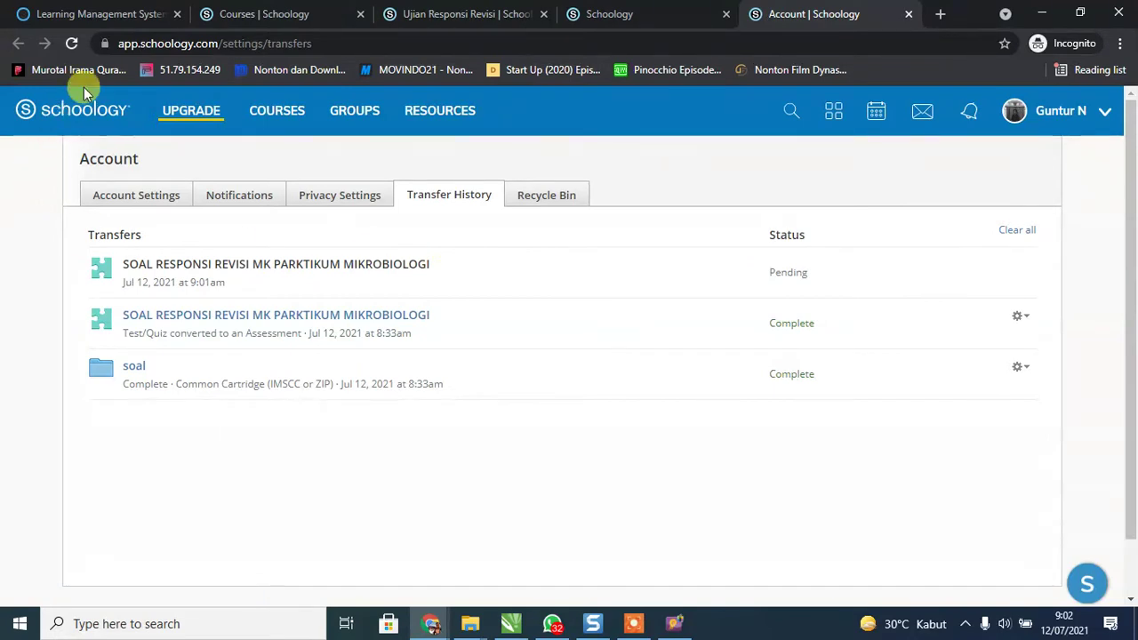
left_click(73, 45)
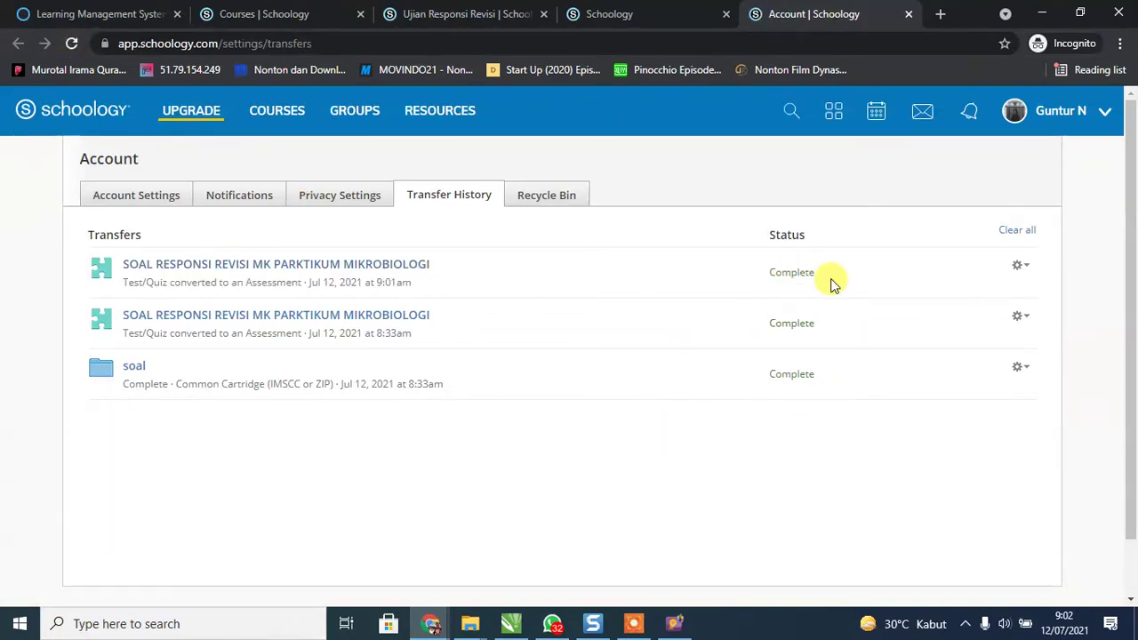
Clear all entries from the transfer history and refresh the Home collection in Resources.
left_click(1017, 230)
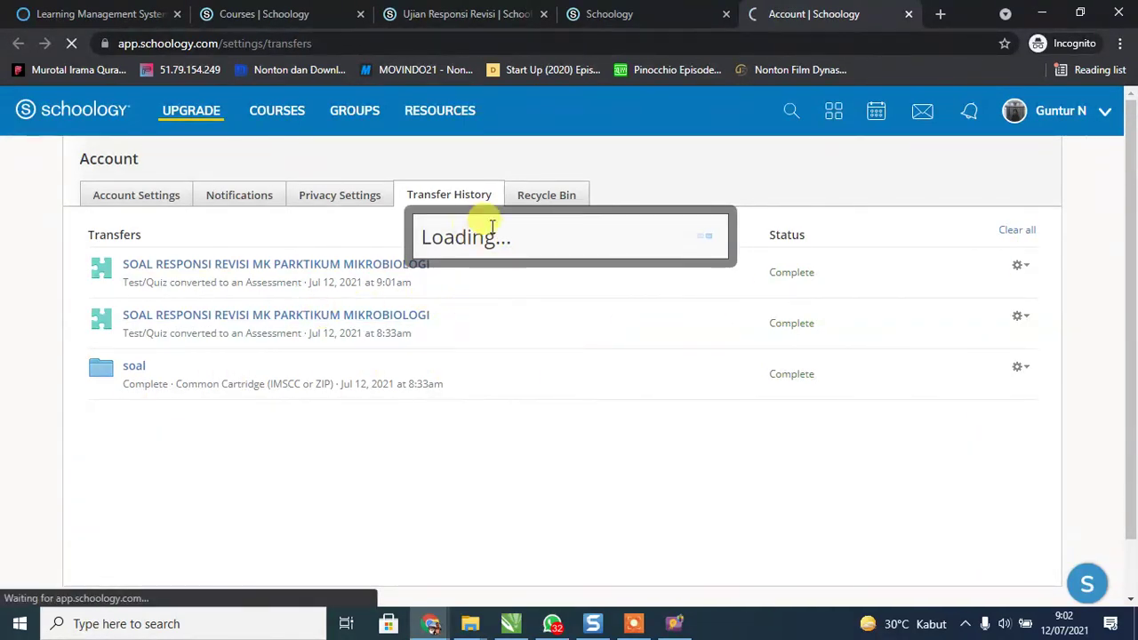
left_click(644, 17)
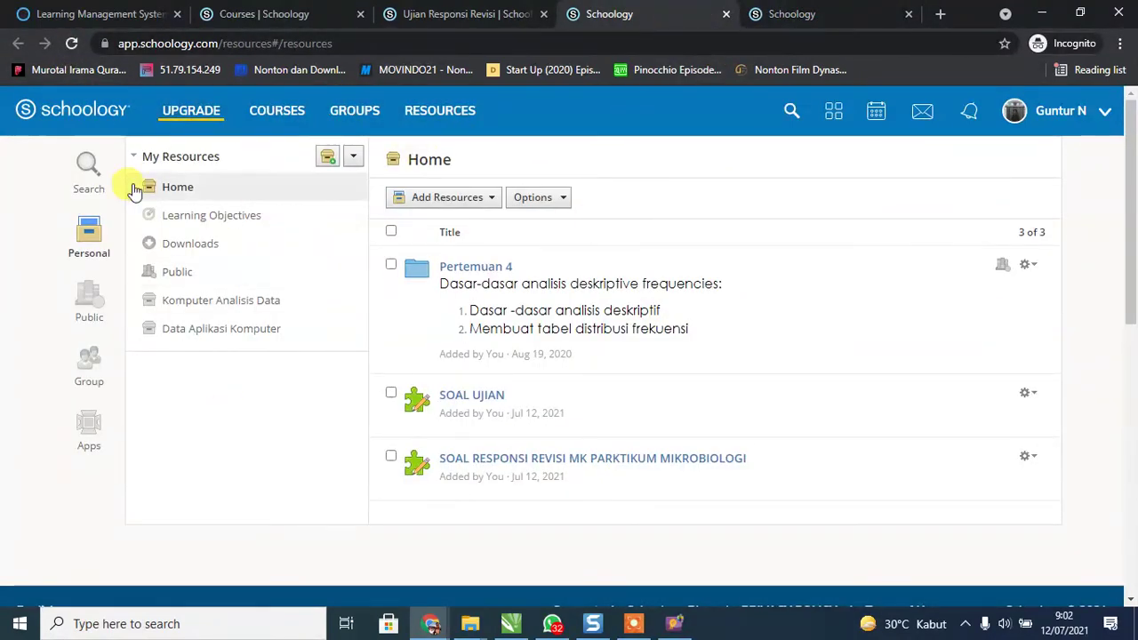
left_click(71, 44)
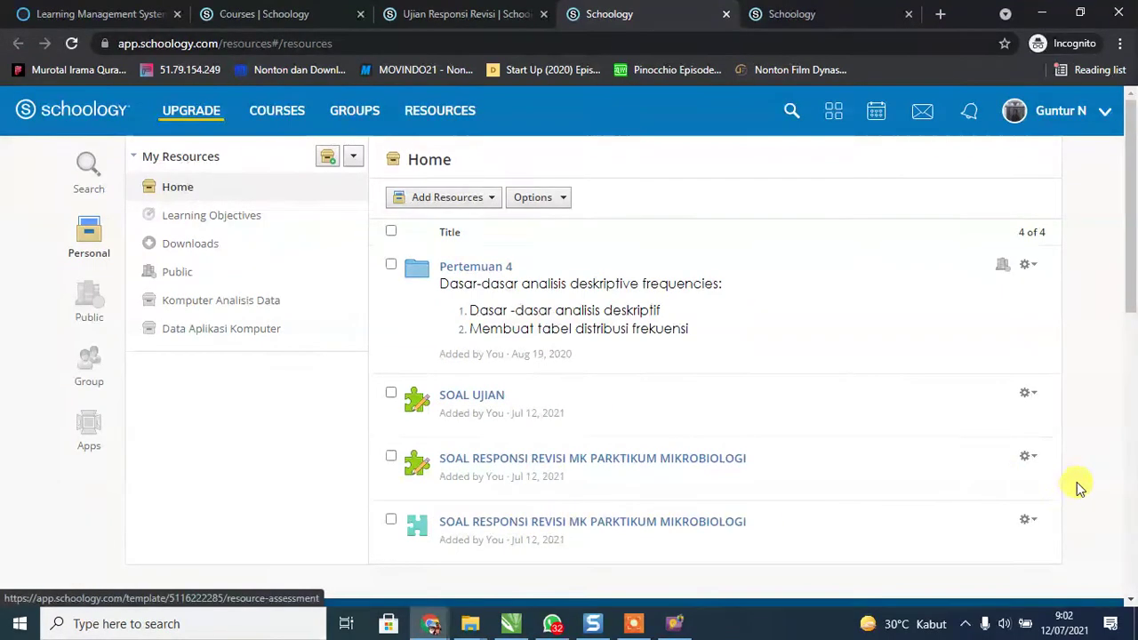
Start adding the converted assessment to course Contoh Kelas MK Prak. Mikrobiologi: A, in folder Ujian Responsi Revisi with 60 max points.
scroll(1035, 497, "down", 1)
left_click(1029, 440)
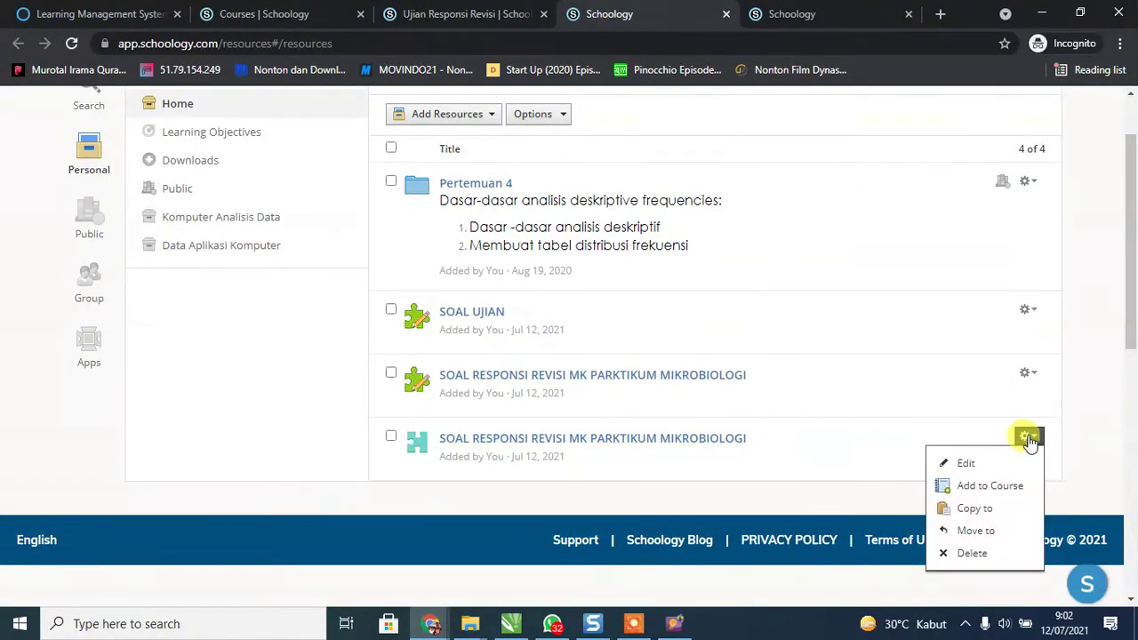
left_click(1020, 486)
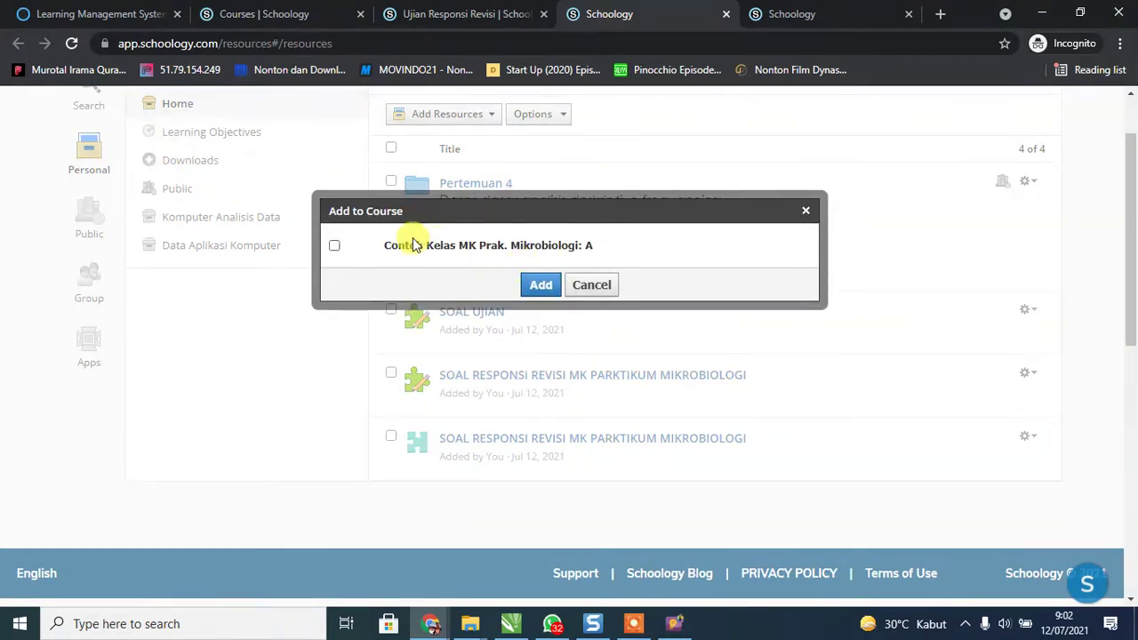
left_click(335, 245)
left_click(521, 230)
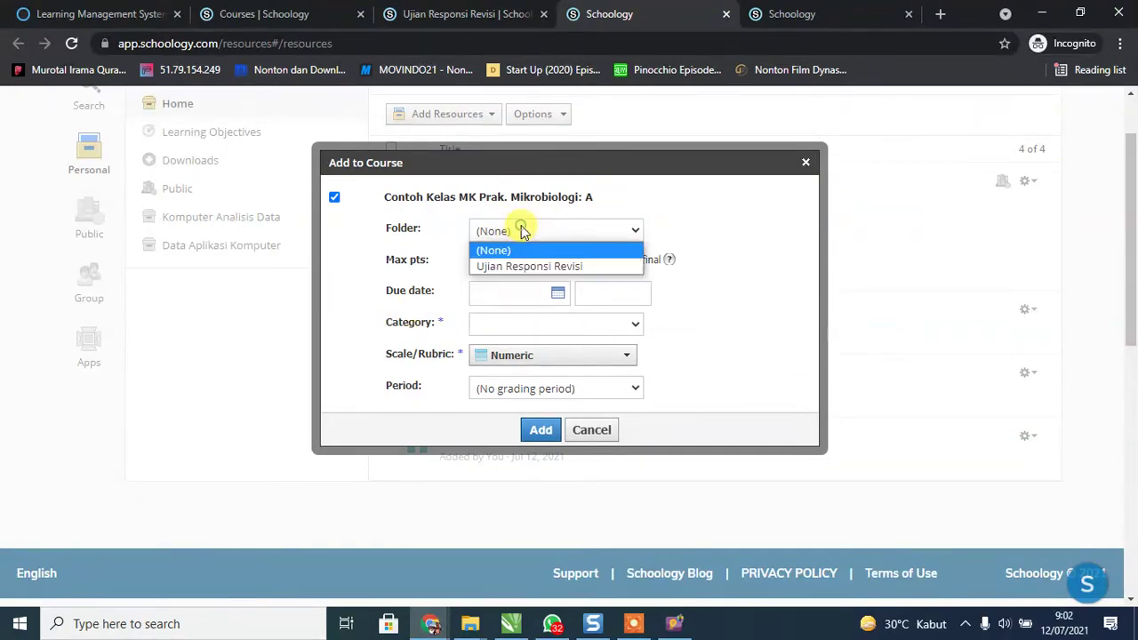
left_click(515, 265)
left_click(500, 262)
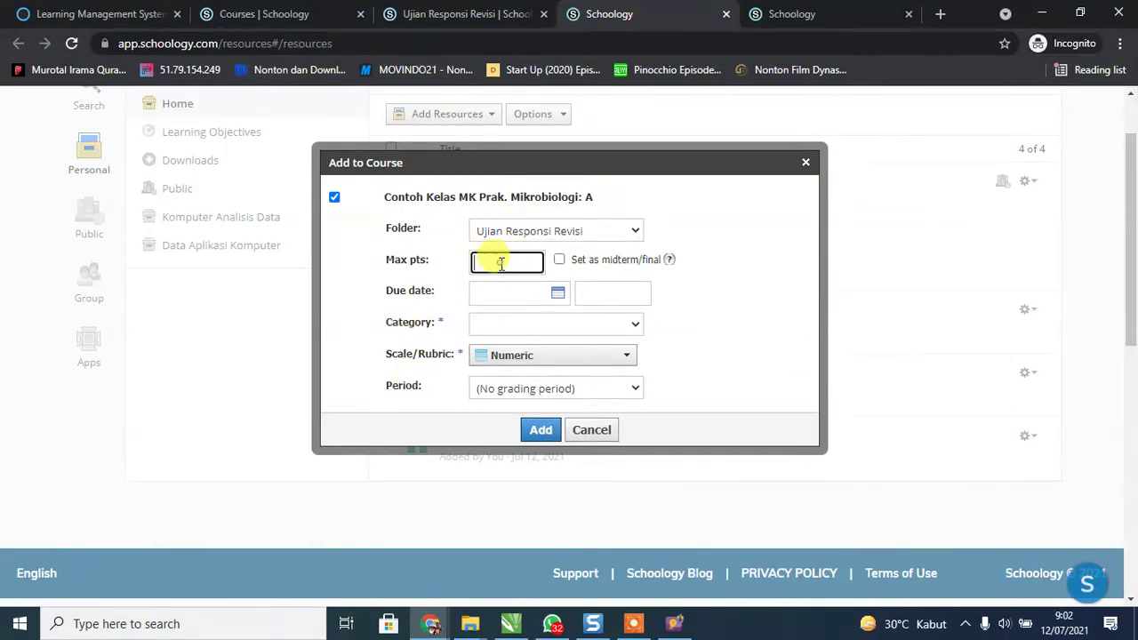
type("60")
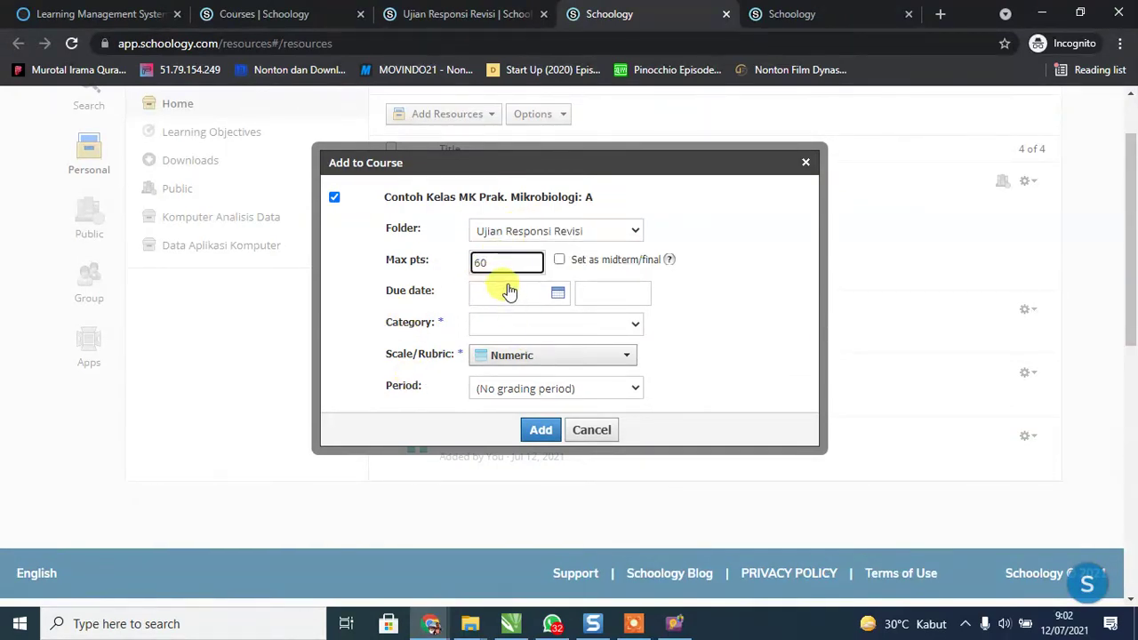
Set the assessment's due date to 7/13/21 at 12:00PM and category to UAS, and add it to the course.
left_click(509, 292)
left_click(558, 415)
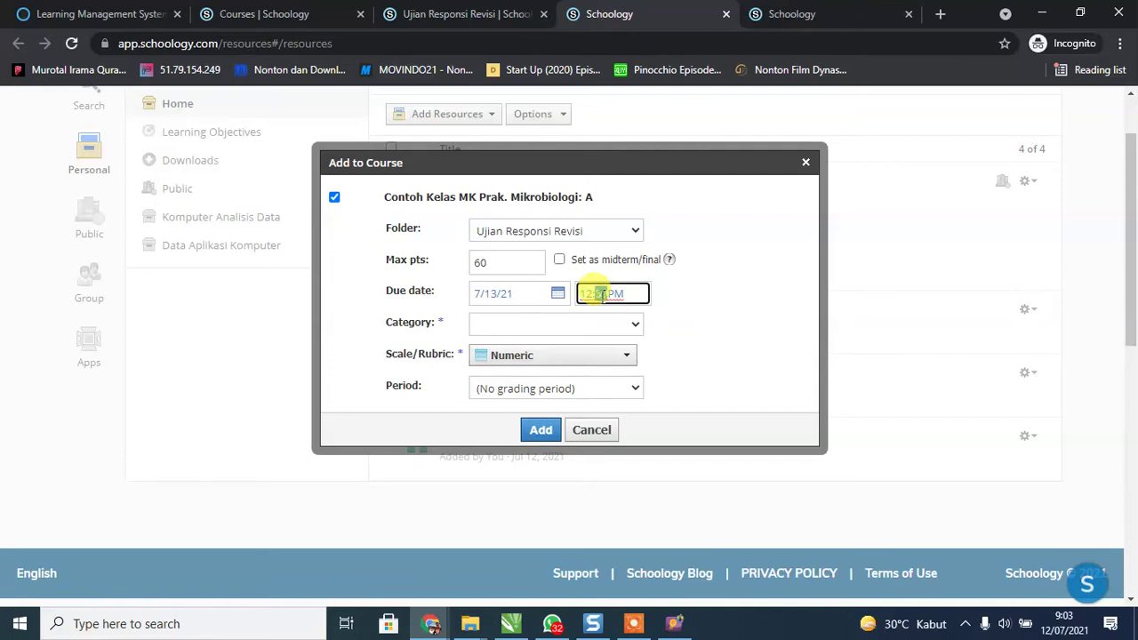
left_click(602, 294)
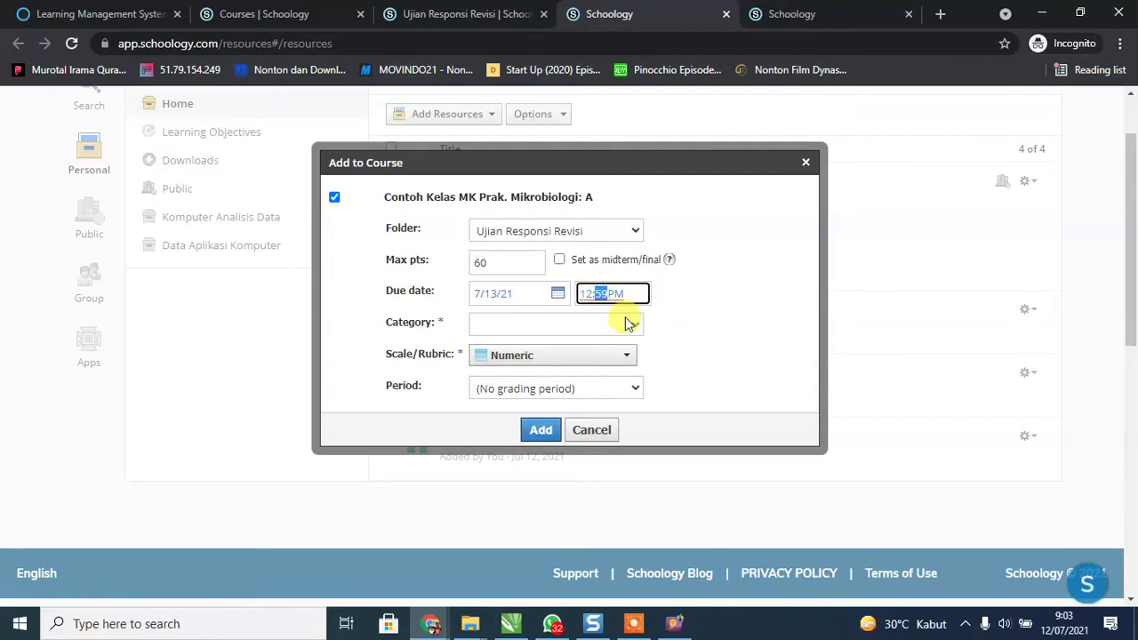
left_click(540, 326)
left_click(522, 373)
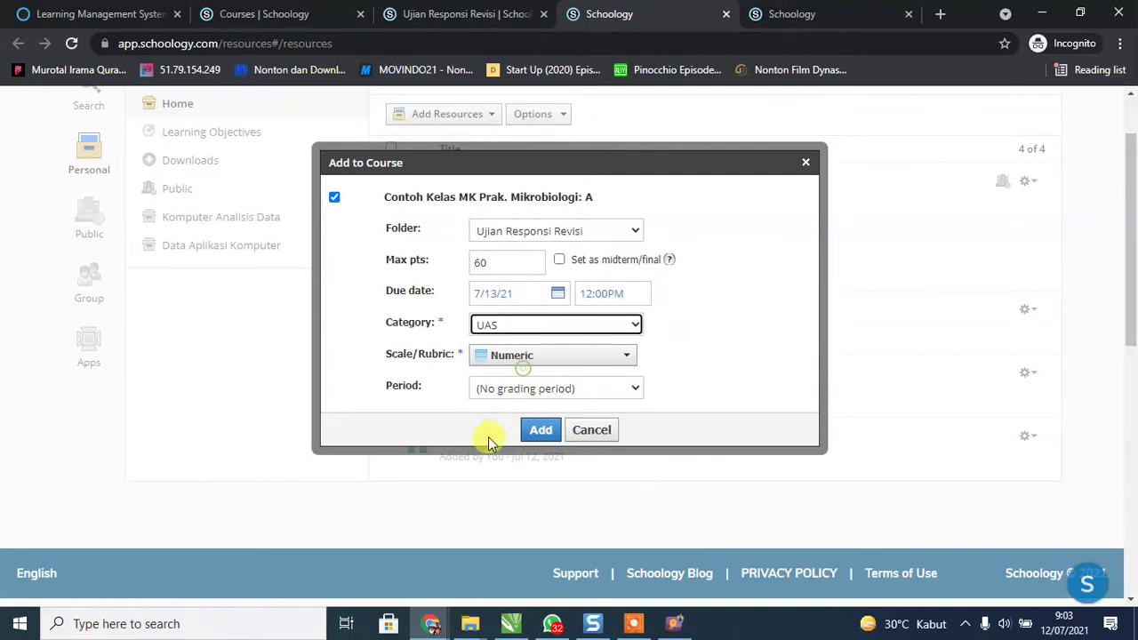
left_click(540, 431)
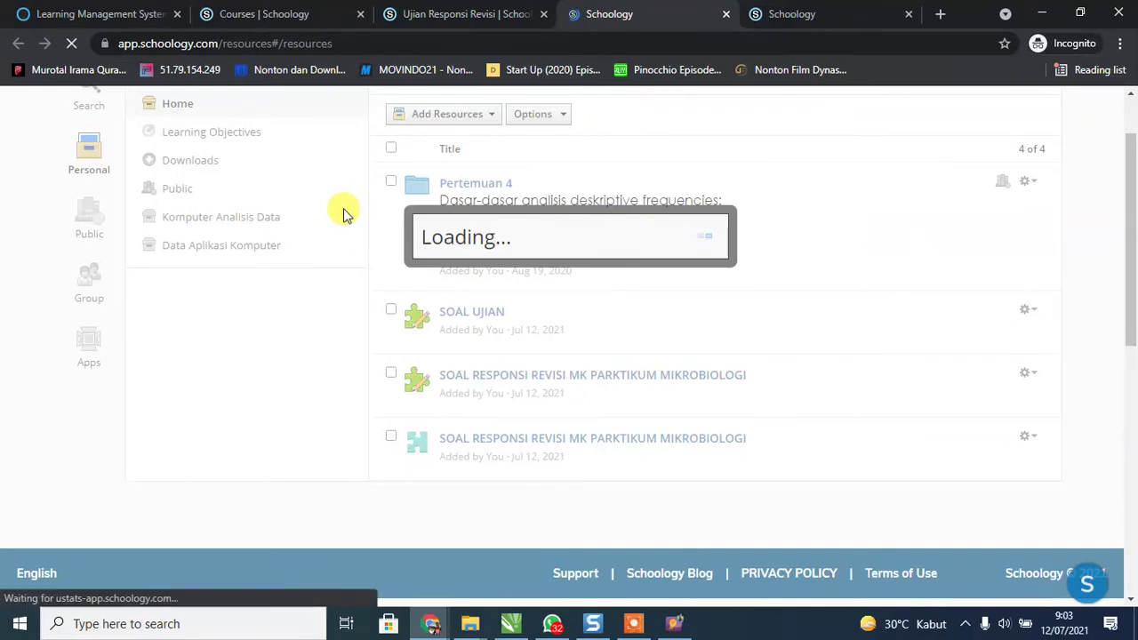
Refresh the Ujian Responsi Revisi course folder and delete the old quiz version of SOAL RESPONSI REVISI MK PARKTIKUM MIKROBIOLOGI, keeping the converted assessment.
left_click(434, 13)
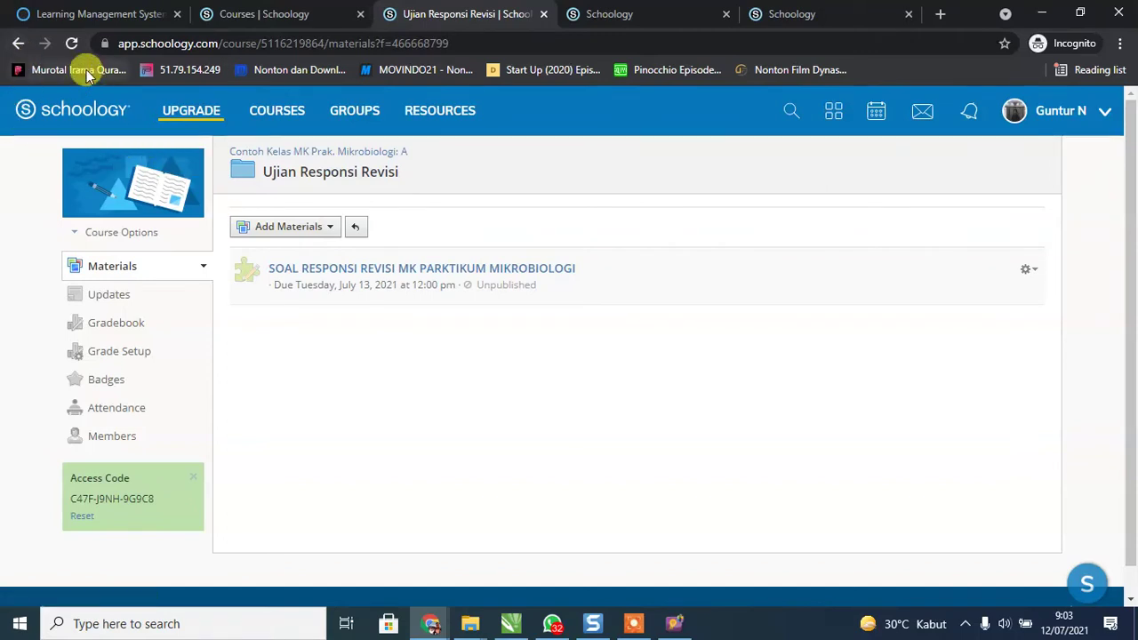
left_click(71, 43)
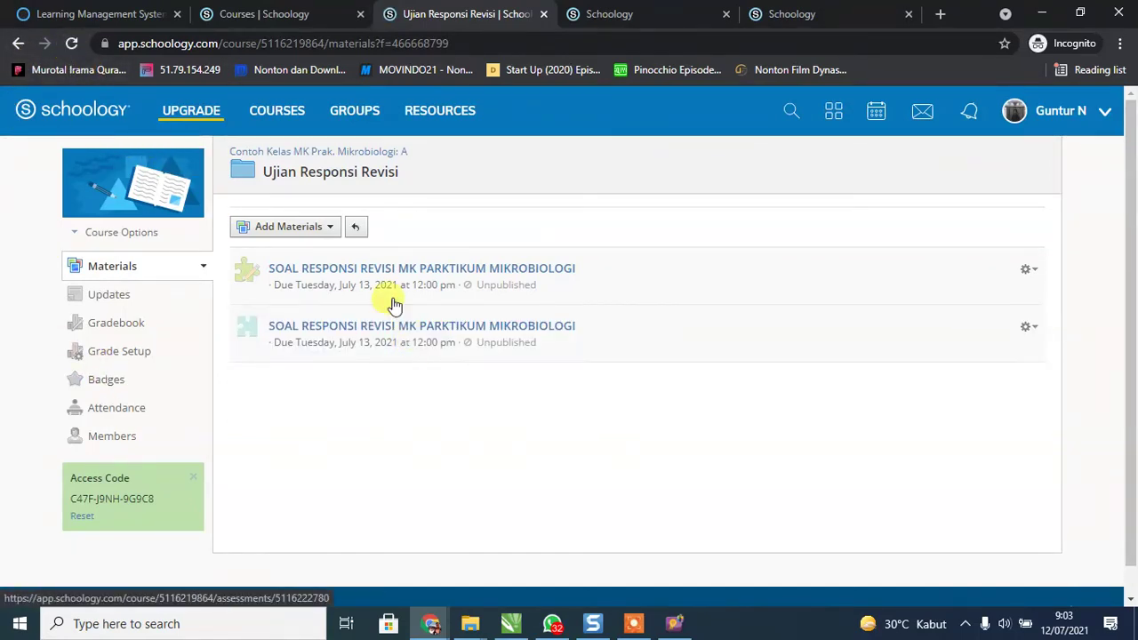
left_click(1027, 269)
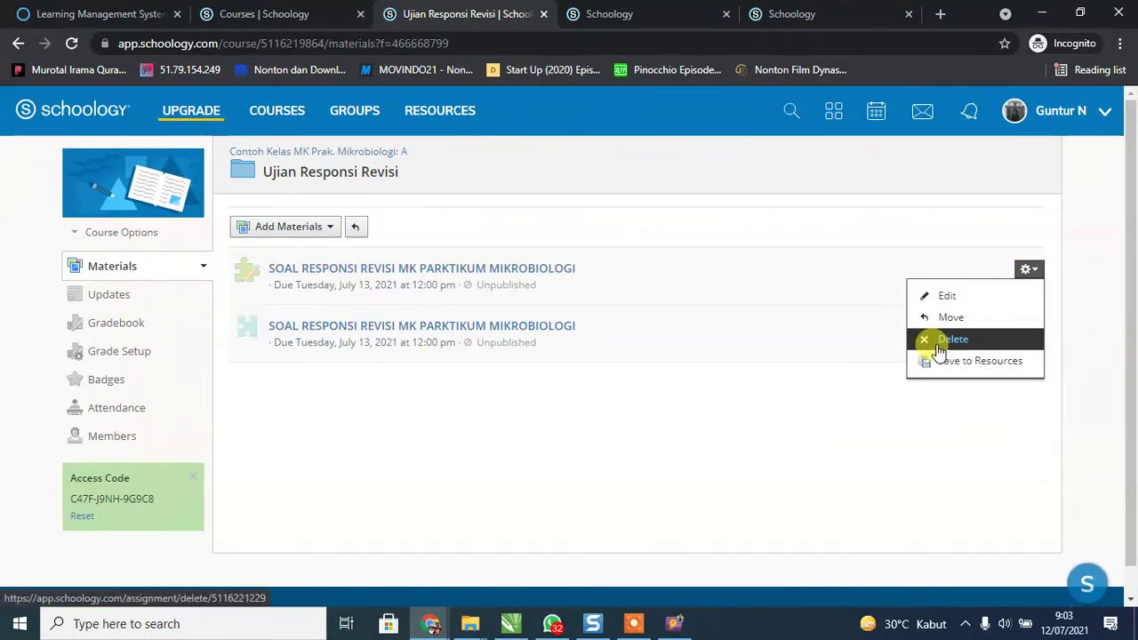
left_click(944, 338)
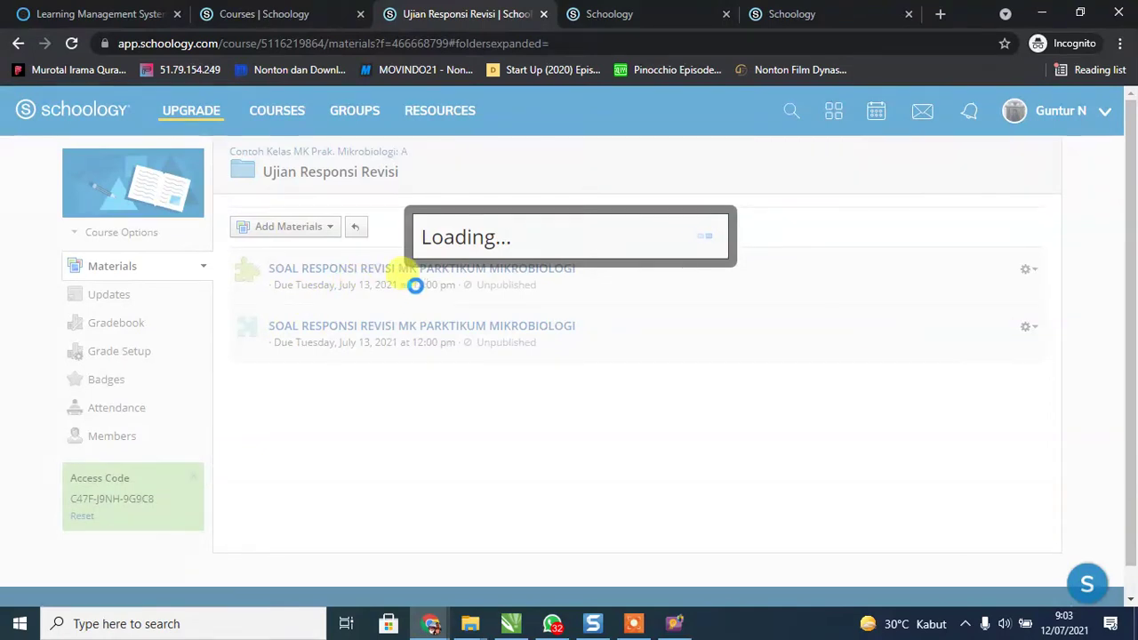
left_click(539, 293)
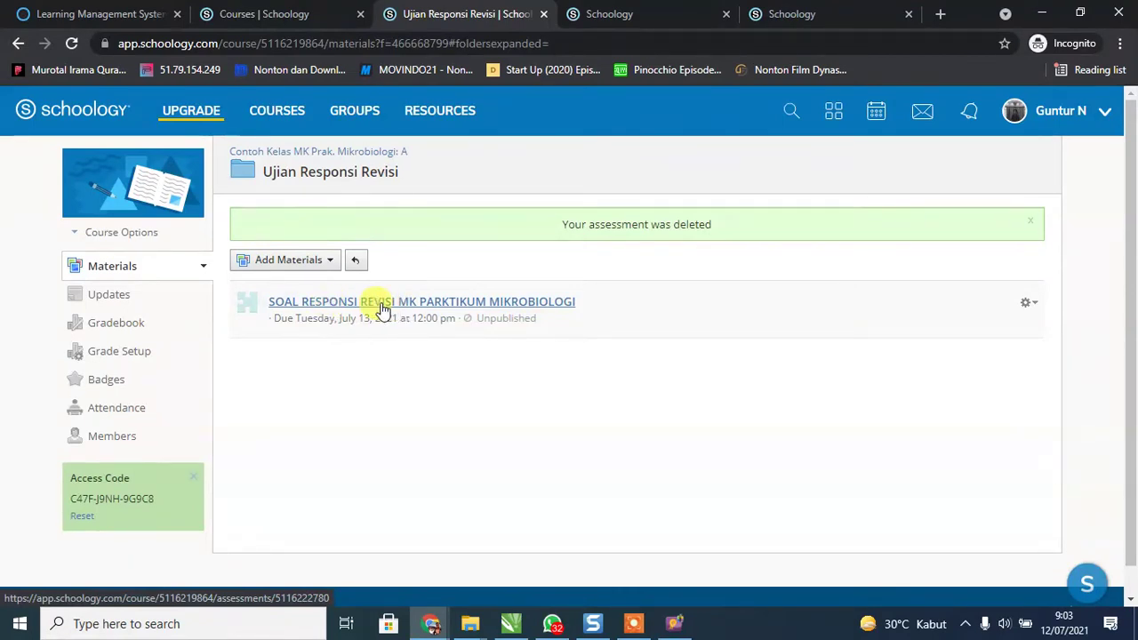
Open the converted assessment in the course folder, check the points of all questions, and set question 21 to 2 points.
left_click(382, 308)
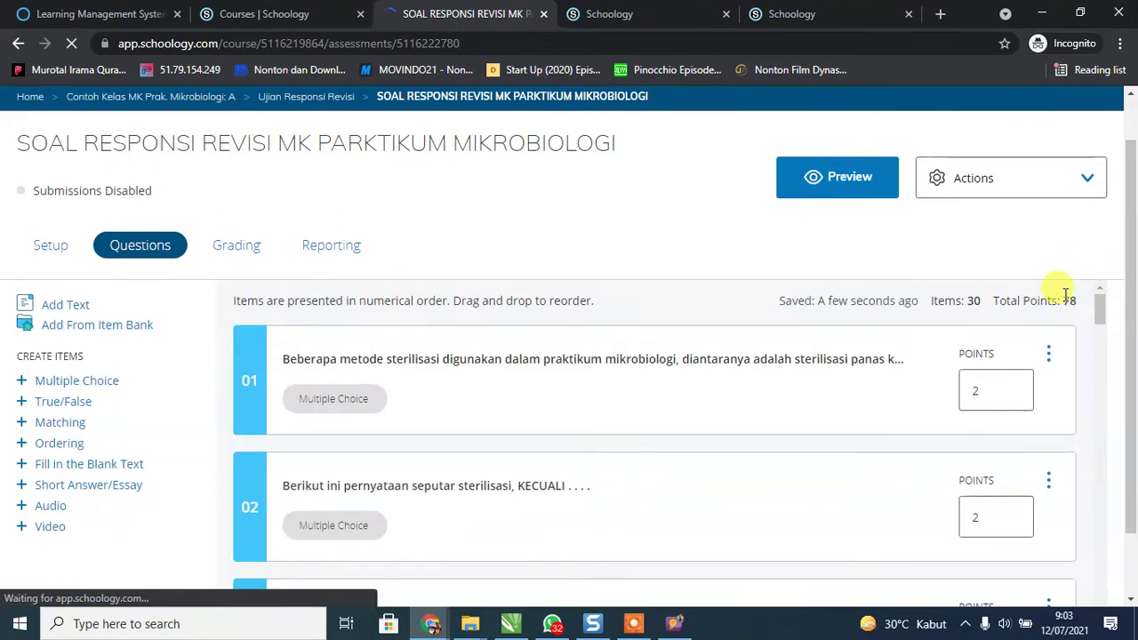
scroll(1017, 333, "down", 10)
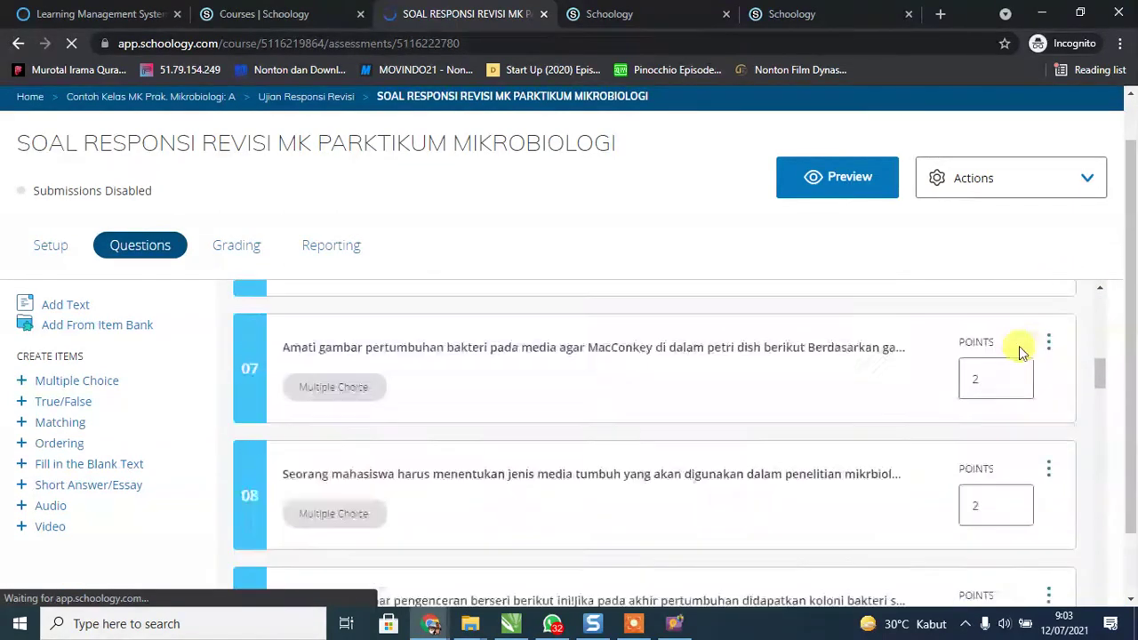
scroll(1018, 359, "down", 10)
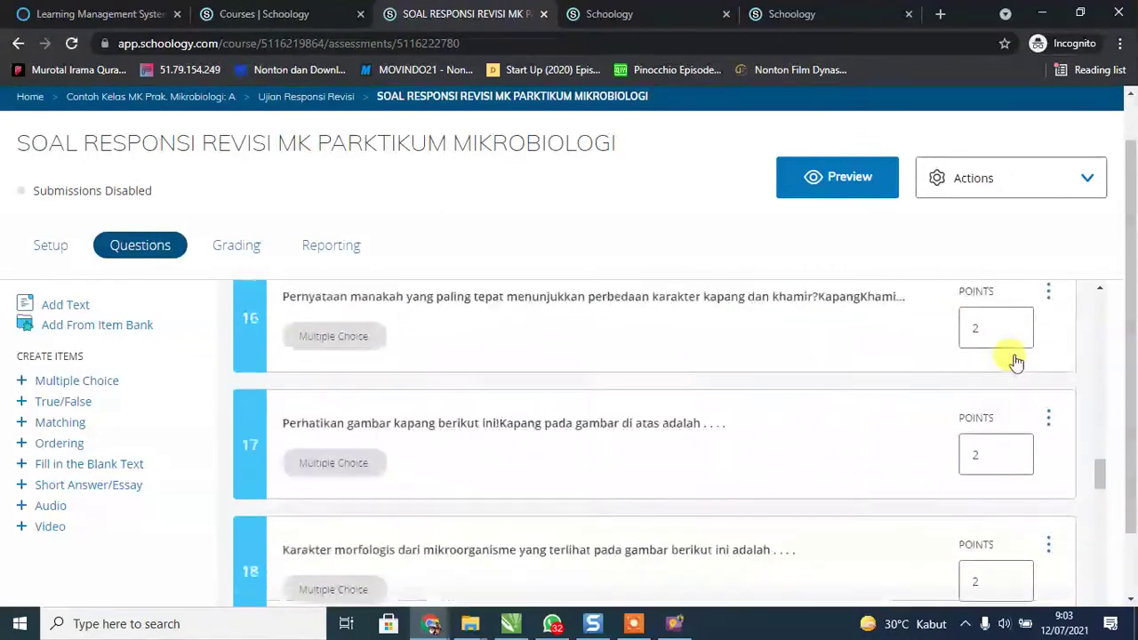
scroll(1014, 355, "down", 4)
scroll(1014, 361, "up", 3)
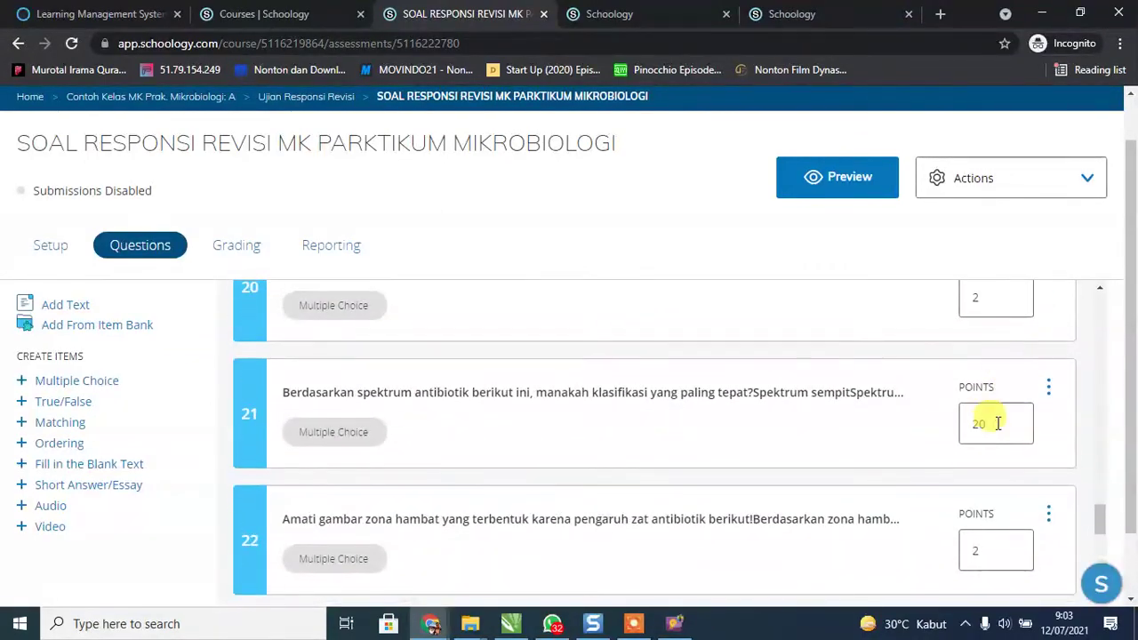
double_click(995, 424)
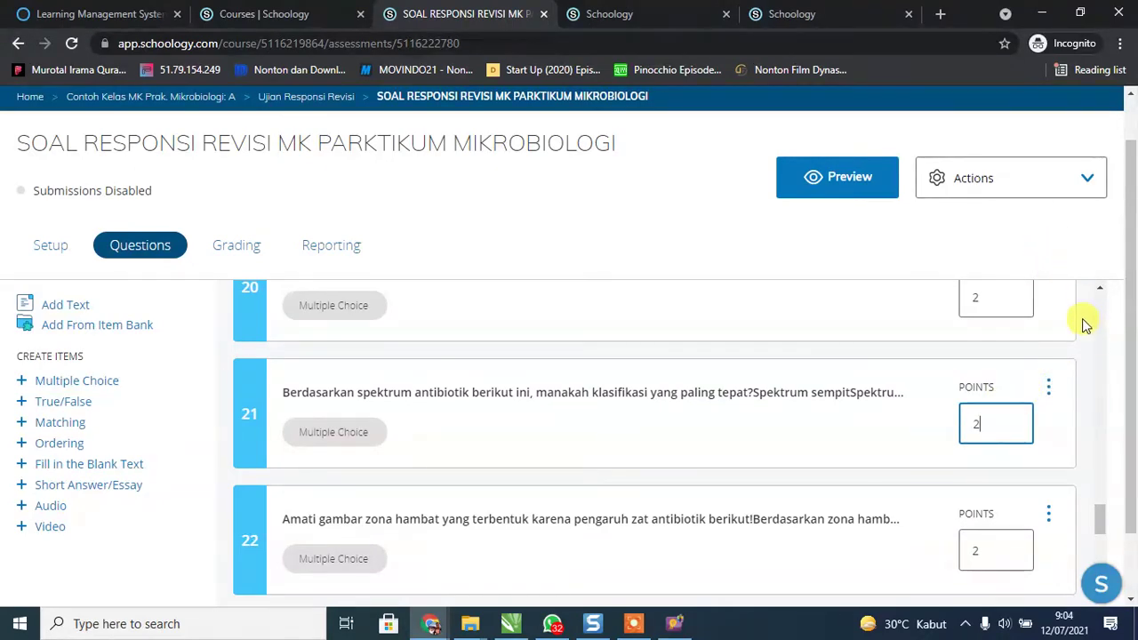
scroll(1089, 337, "down", 11)
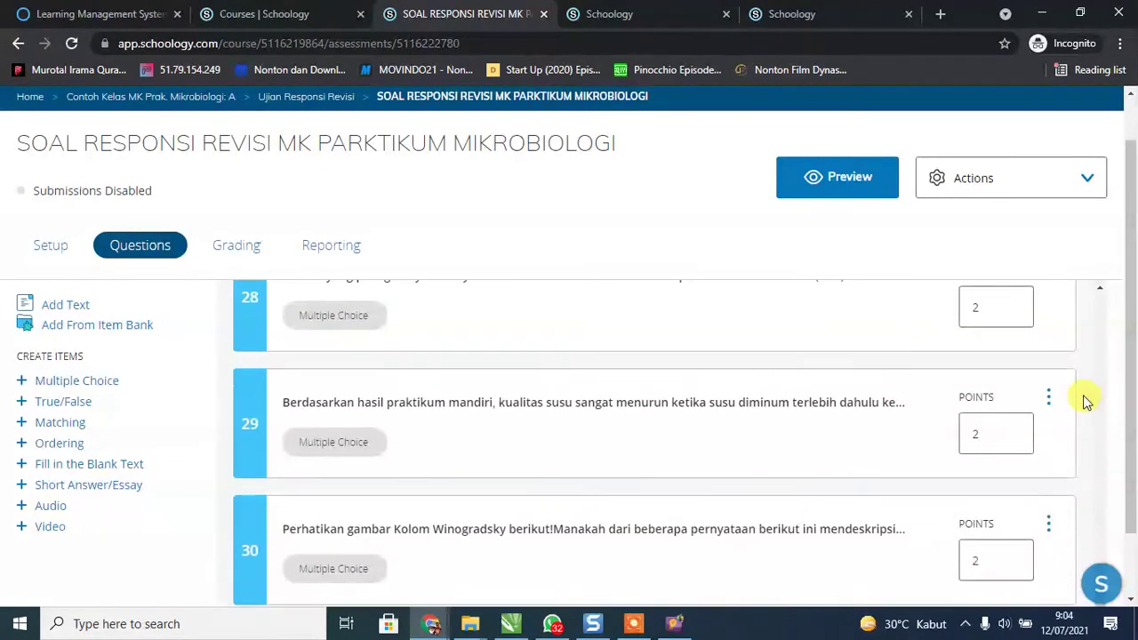
scroll(1082, 401, "up", 20)
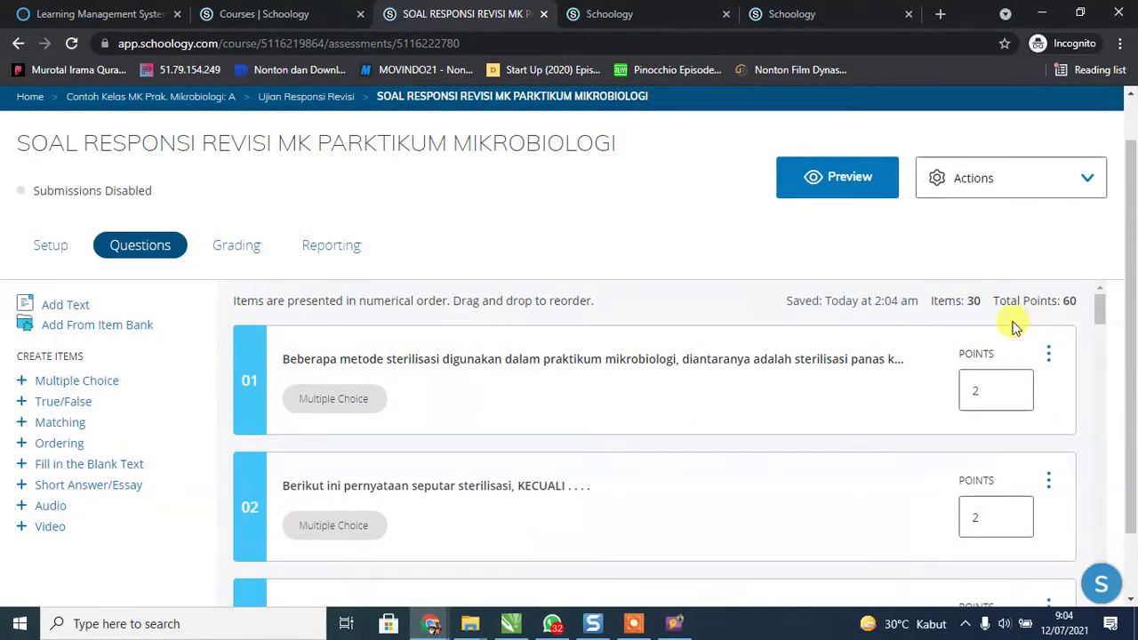
Open question 1 to examine its correct answer and shuffle setup, and close it without saving.
left_click(600, 362)
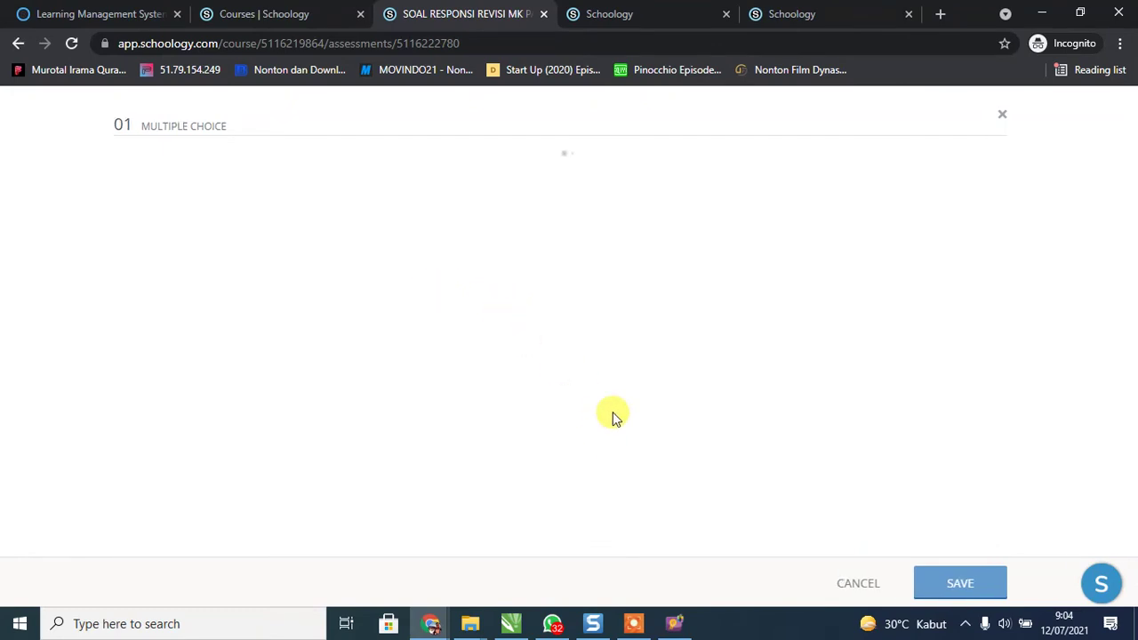
scroll(610, 414, "down", 3)
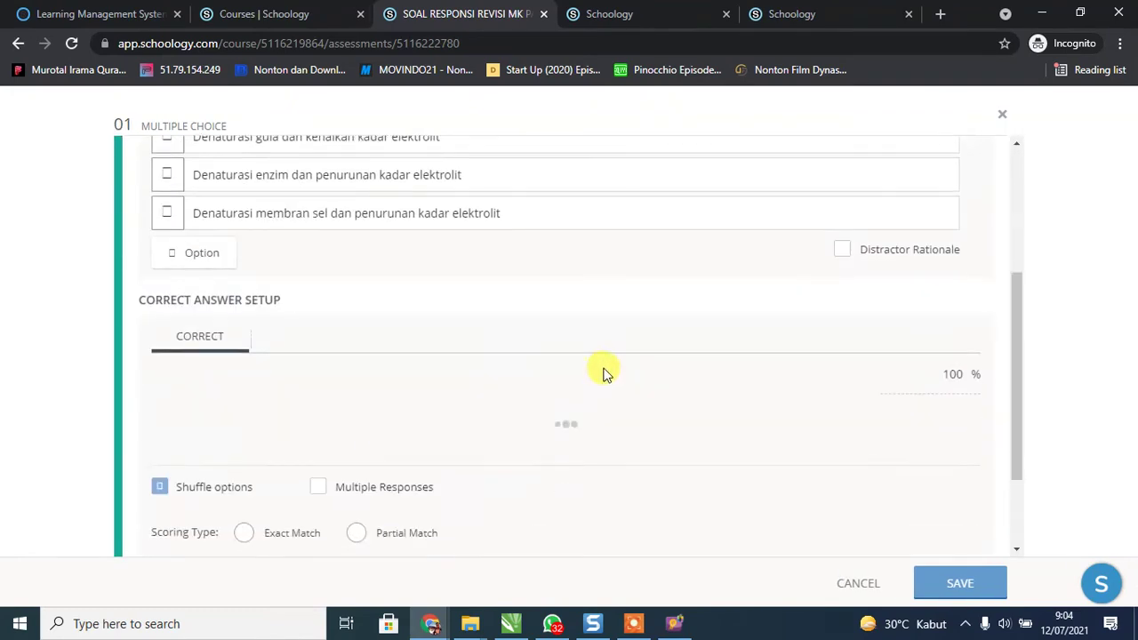
scroll(140, 343, "down", 2)
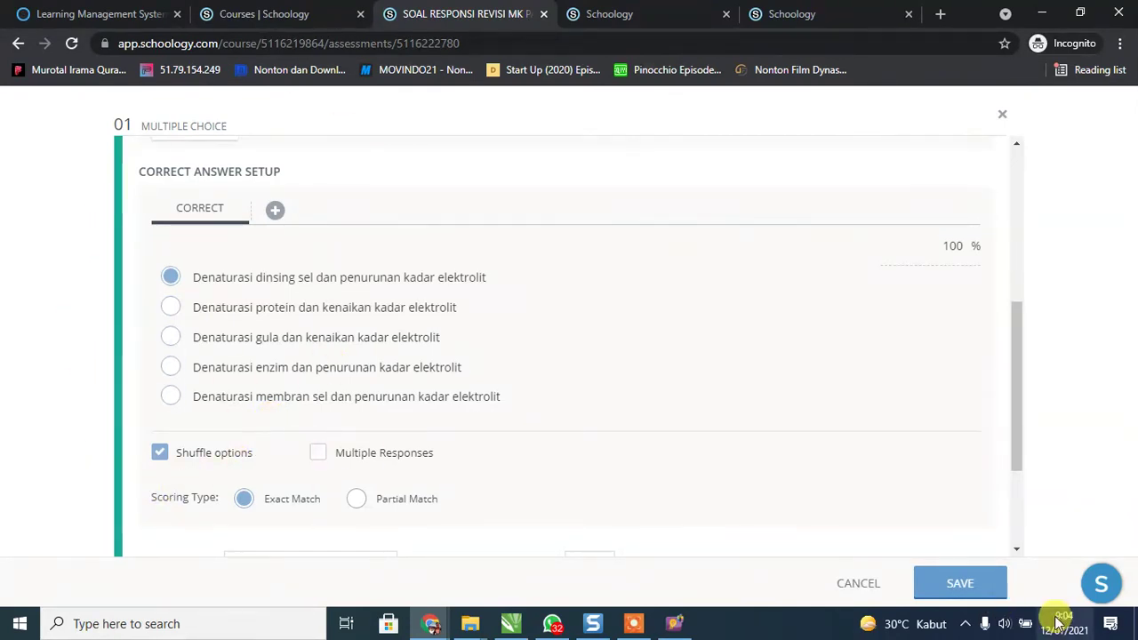
left_click(858, 584)
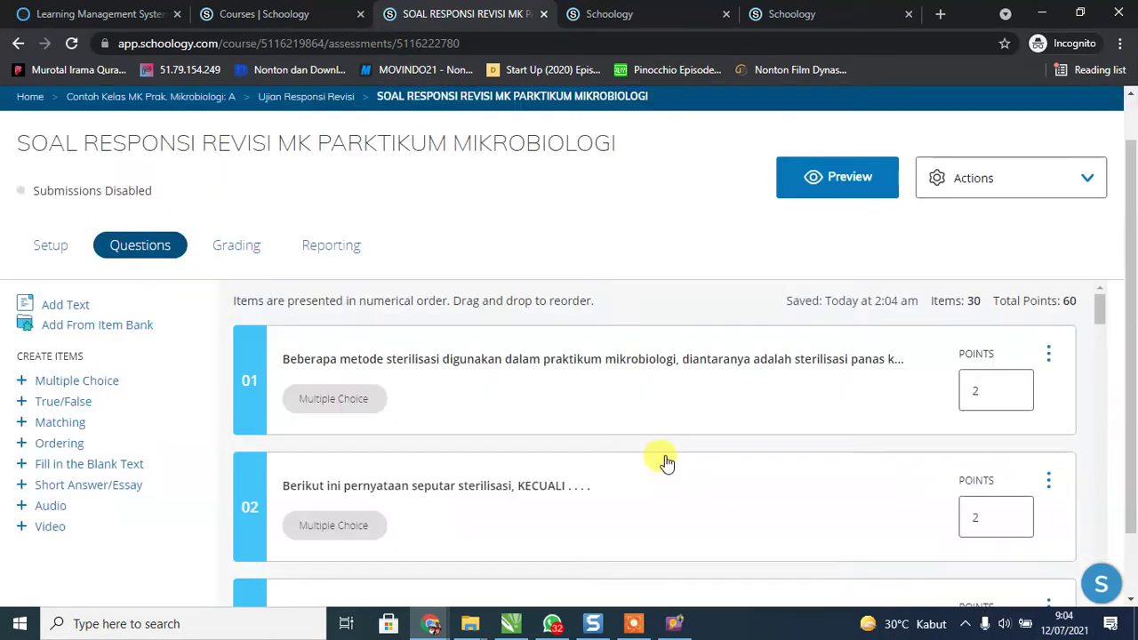
Open SOAL RESPONSI REVISED (1).rtf from the desktop in Word and examine question 4's image, table and lettered answer options.
scroll(634, 459, "down", 3)
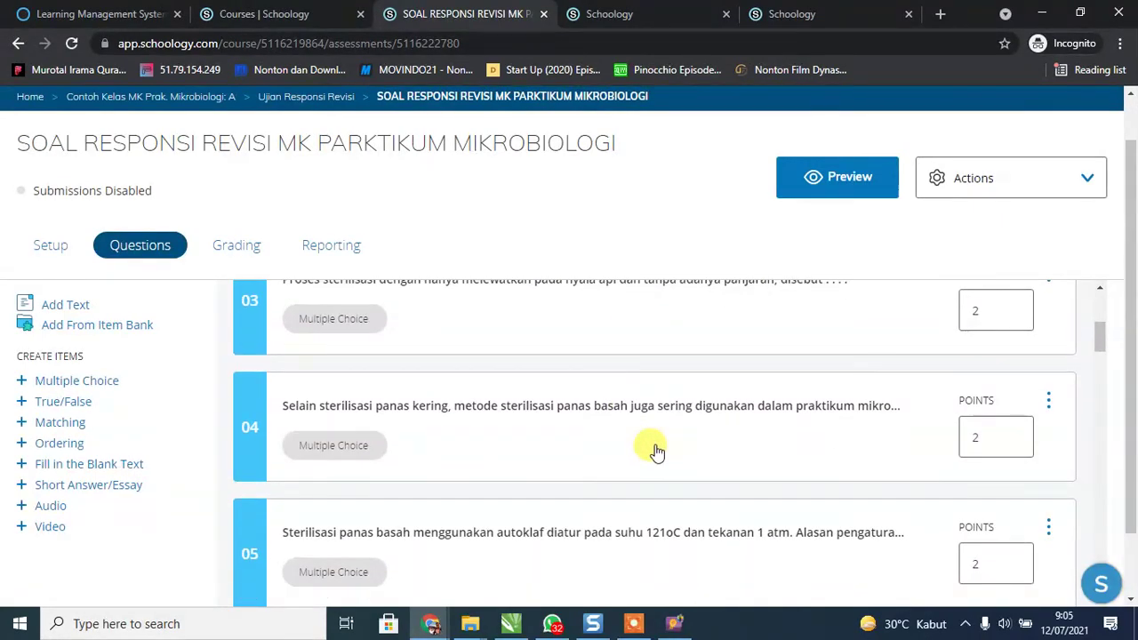
left_click(1041, 14)
left_click(668, 363)
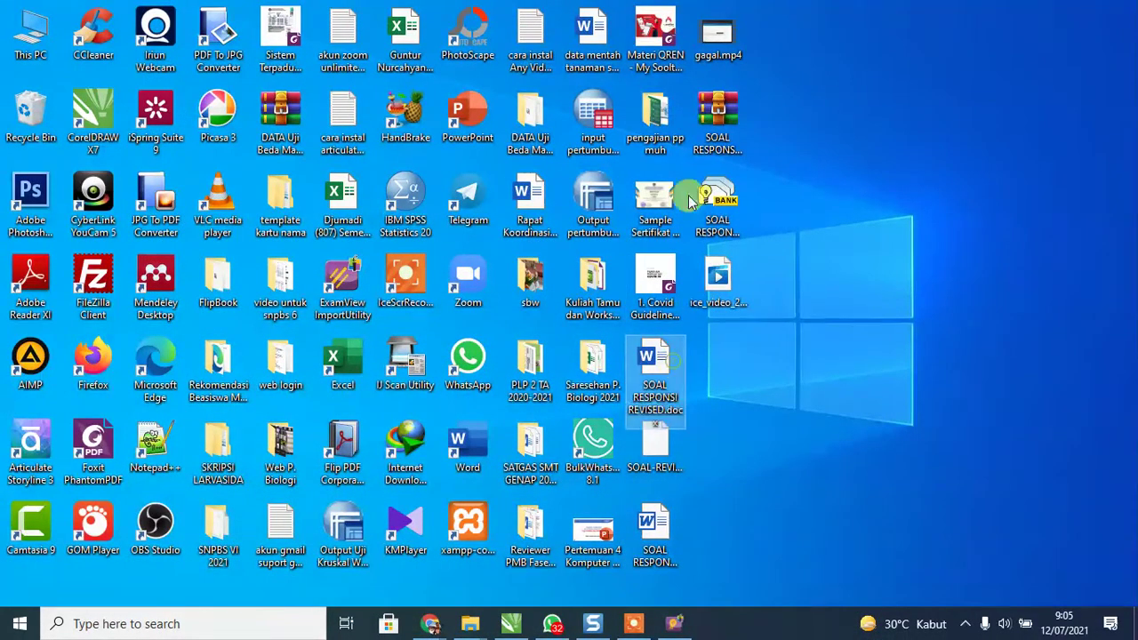
left_click(666, 534)
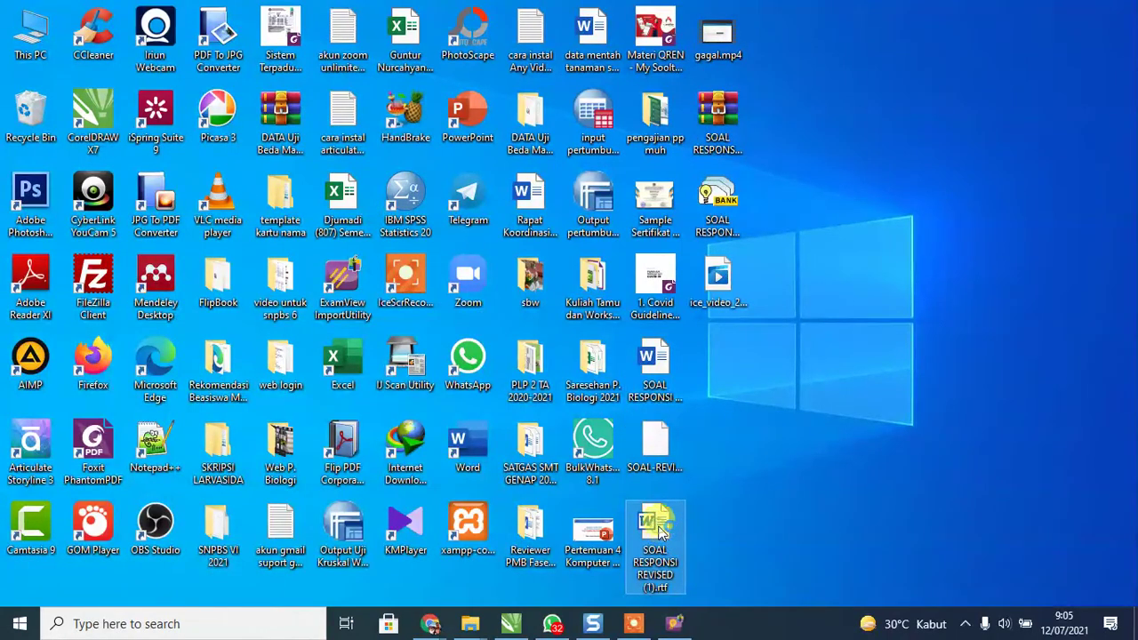
double_click(659, 531)
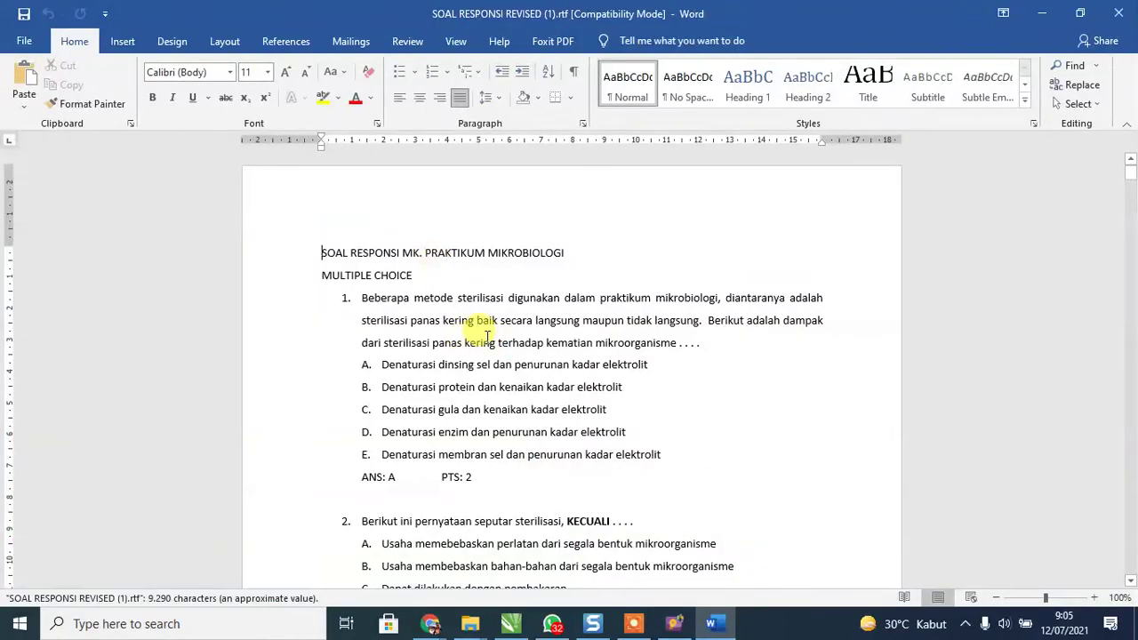
scroll(531, 388, "down", 20)
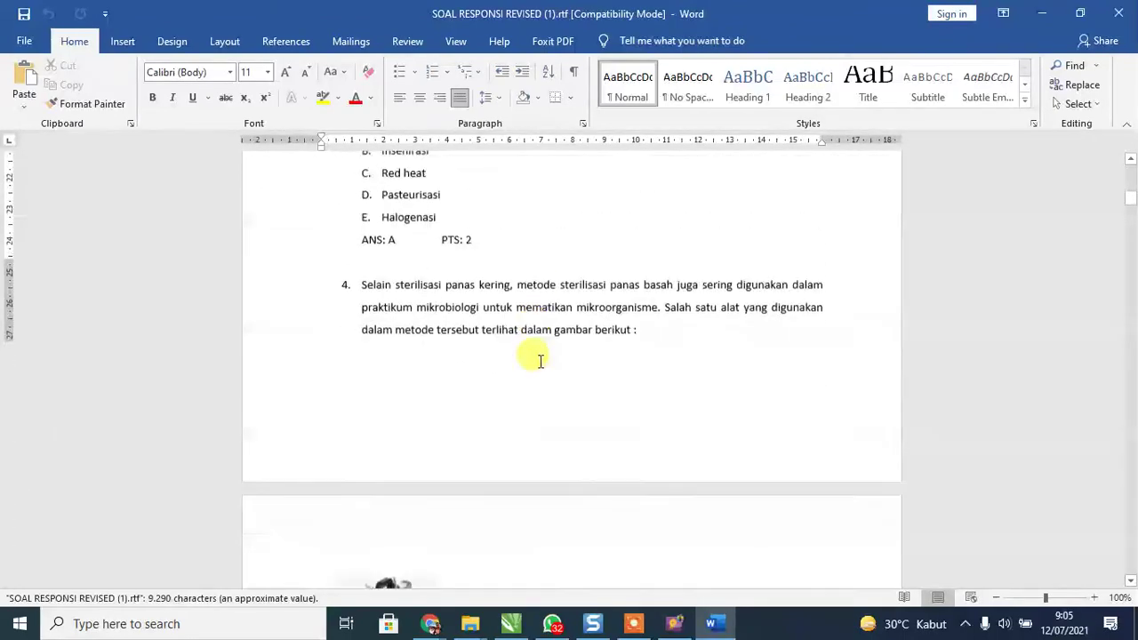
scroll(525, 358, "down", 2)
scroll(444, 303, "up", 9)
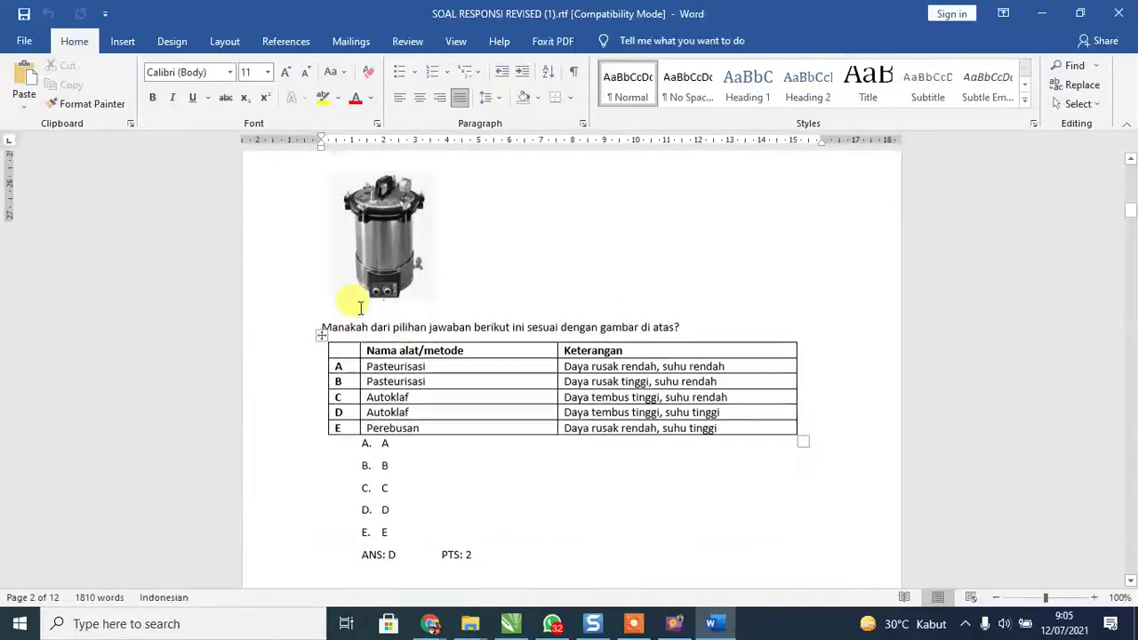
scroll(400, 293, "up", 5)
scroll(360, 356, "down", 6)
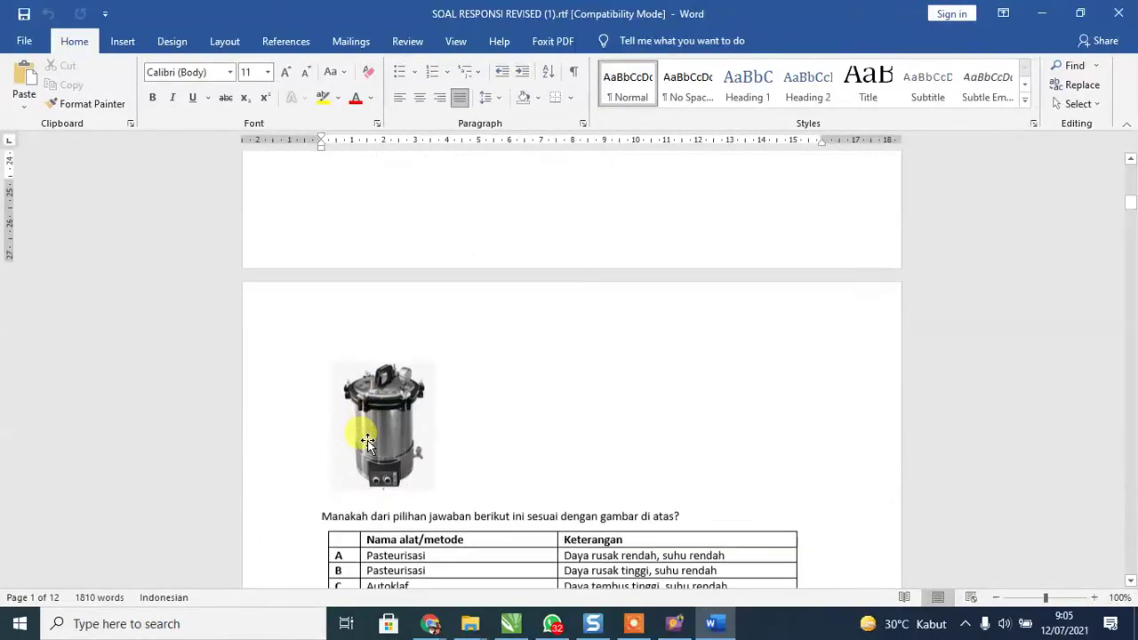
scroll(342, 516, "down", 3)
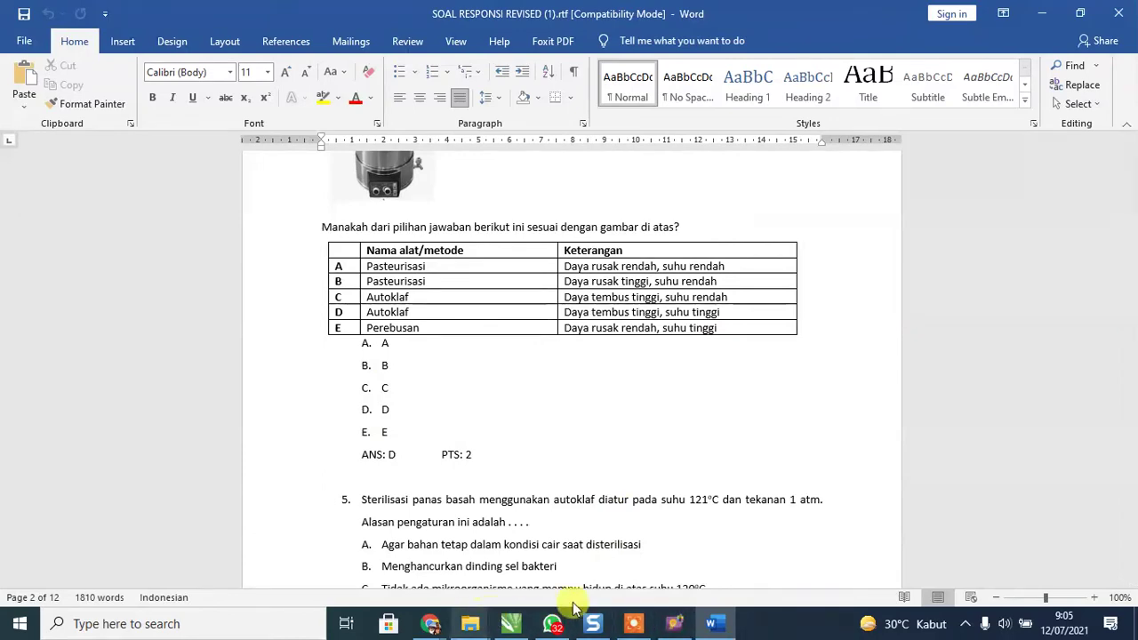
Switch back to the Schoology assessment in Chrome, turn off Shuffle options for question 4, and save the question.
mouse_move(430, 623)
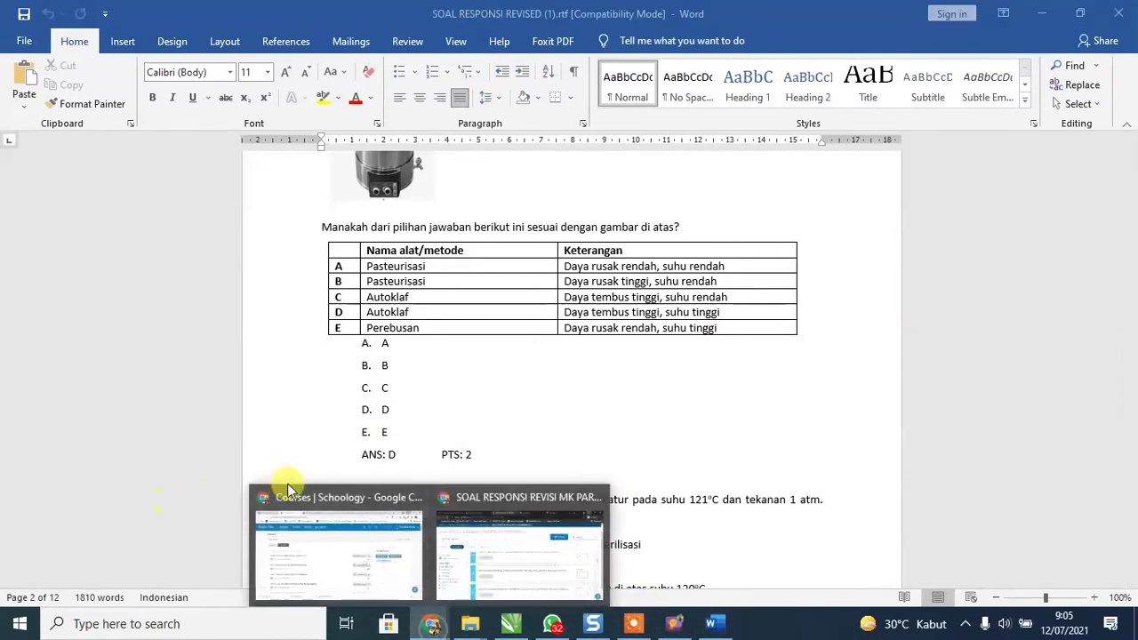
left_click(533, 553)
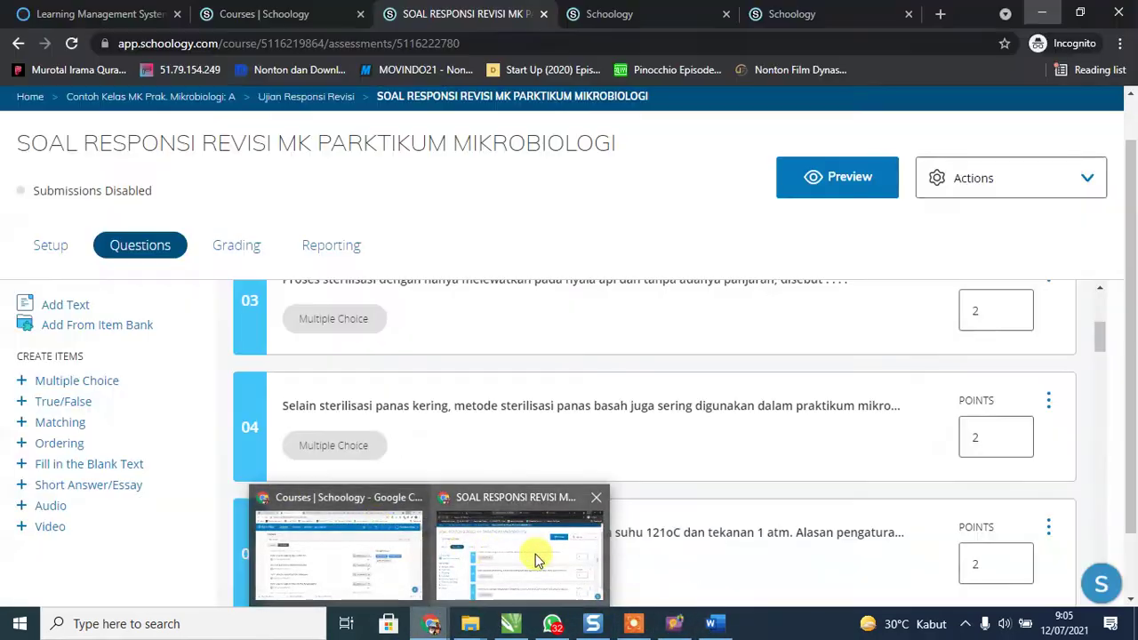
left_click(534, 418)
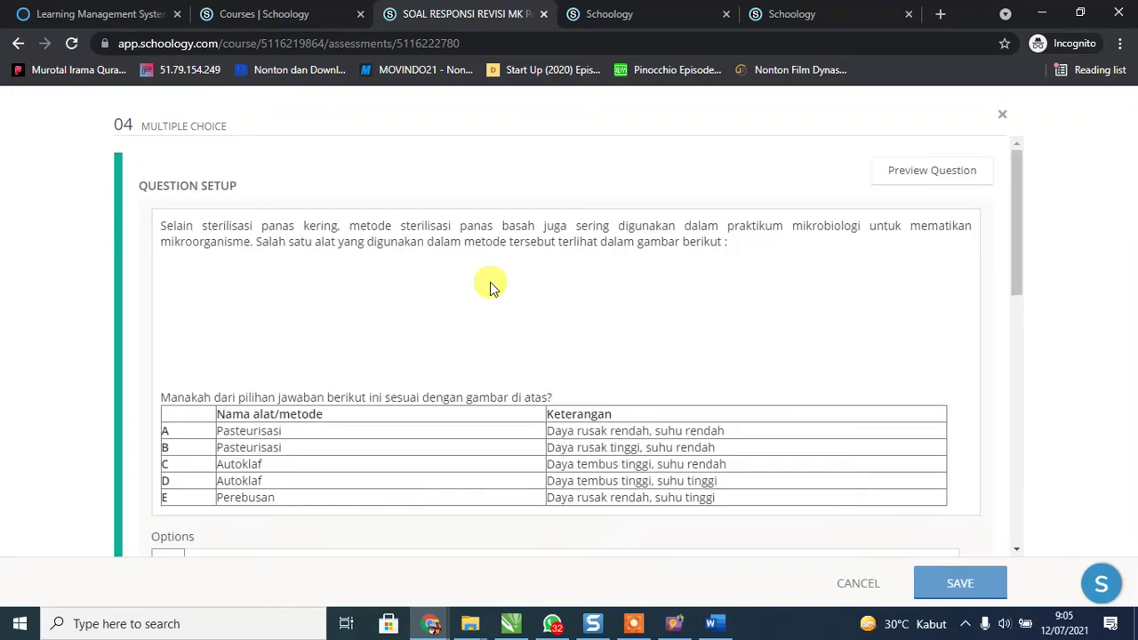
scroll(490, 282, "down", 3)
scroll(489, 282, "down", 5)
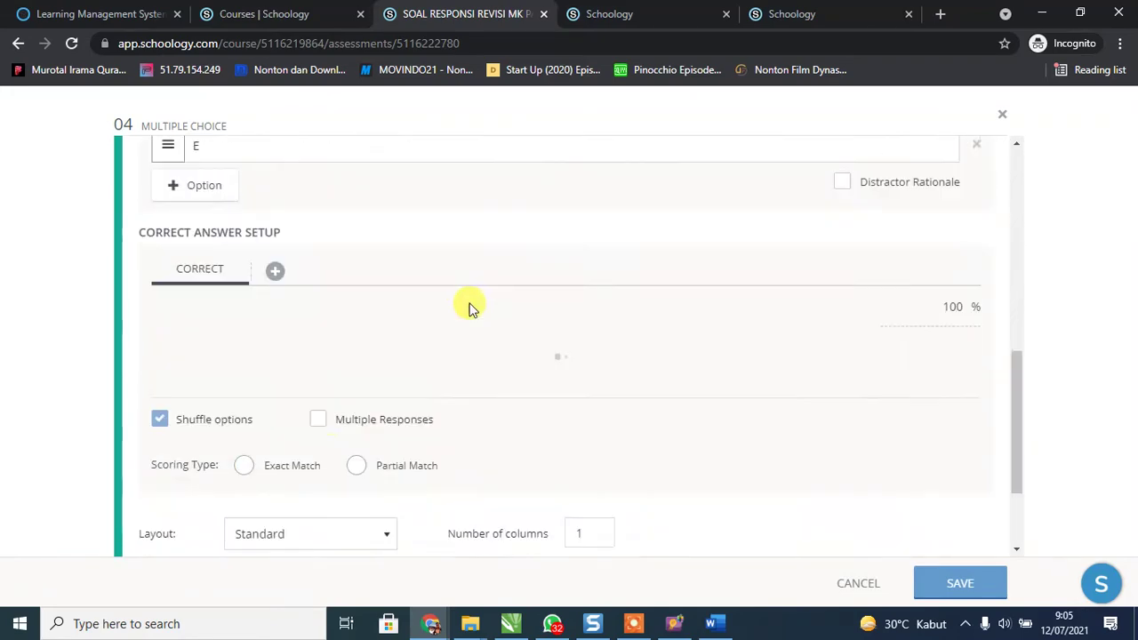
left_click(161, 444)
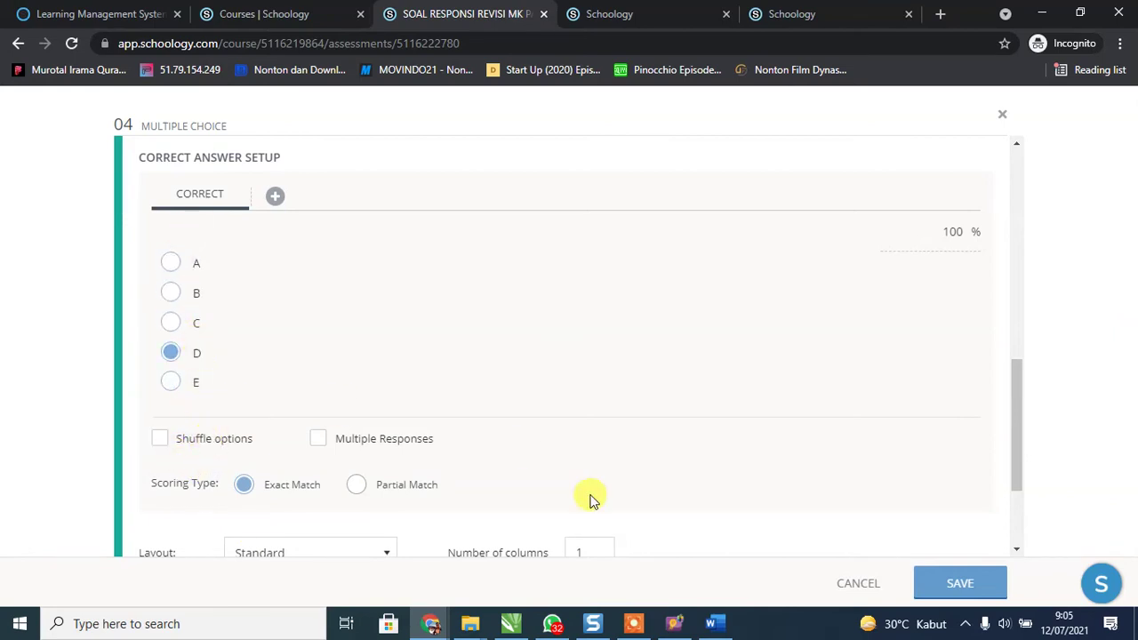
left_click(958, 587)
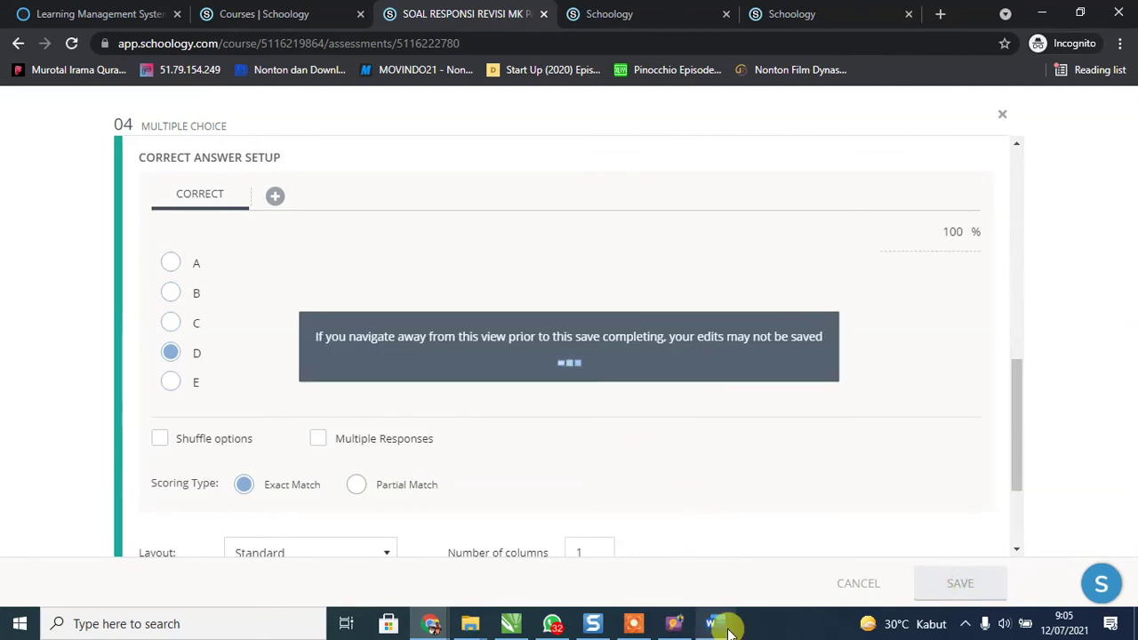
Switch to the Word document and examine questions 7 to 15 for answers that depend on numbered statements or lettered tables, and return to Schoology.
left_click(711, 622)
scroll(569, 404, "down", 18)
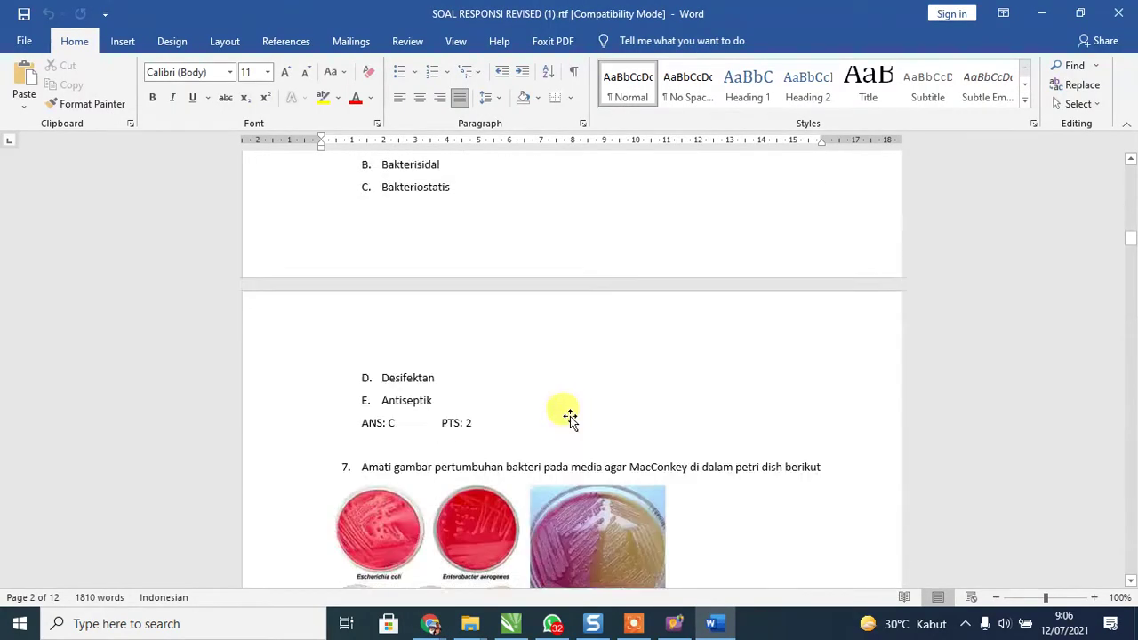
scroll(570, 417, "down", 8)
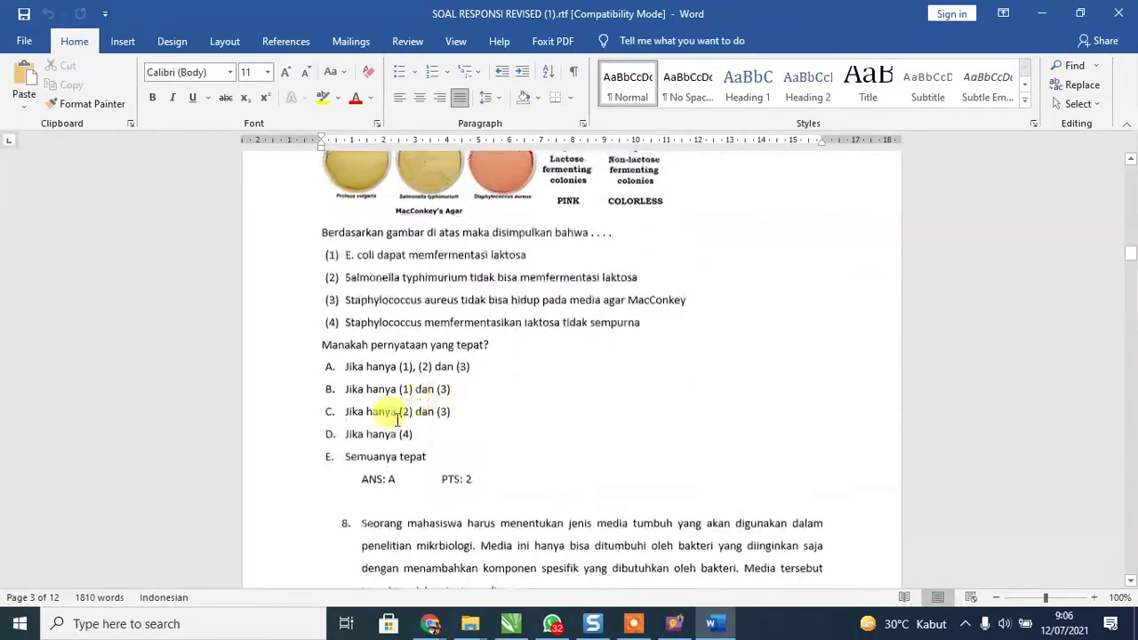
scroll(394, 433, "down", 10)
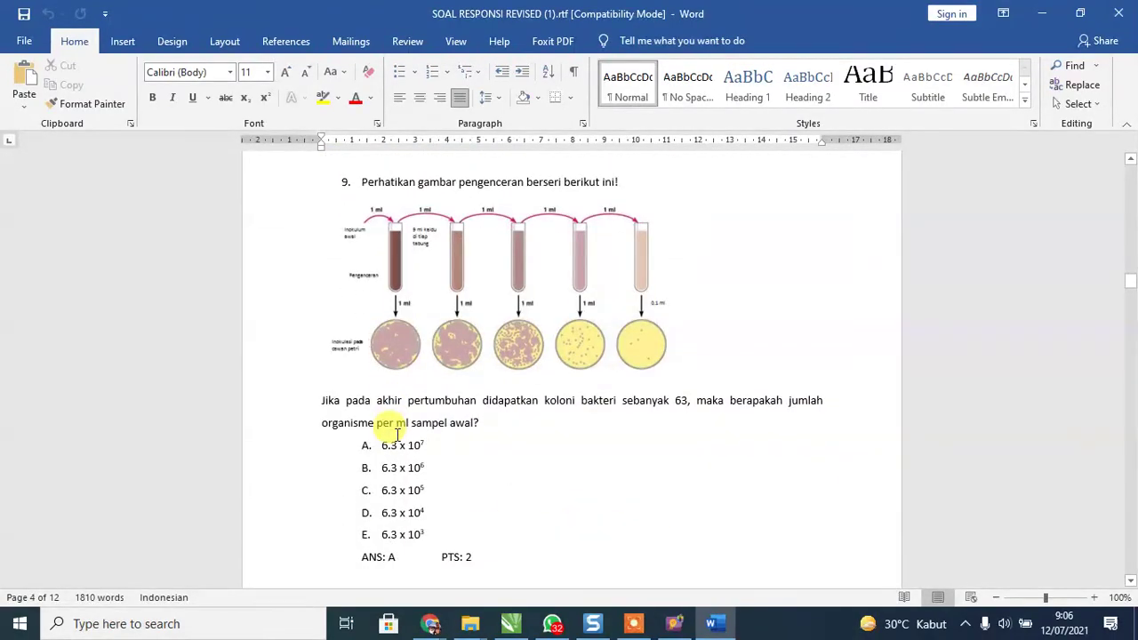
scroll(411, 438, "down", 3)
scroll(401, 497, "up", 5)
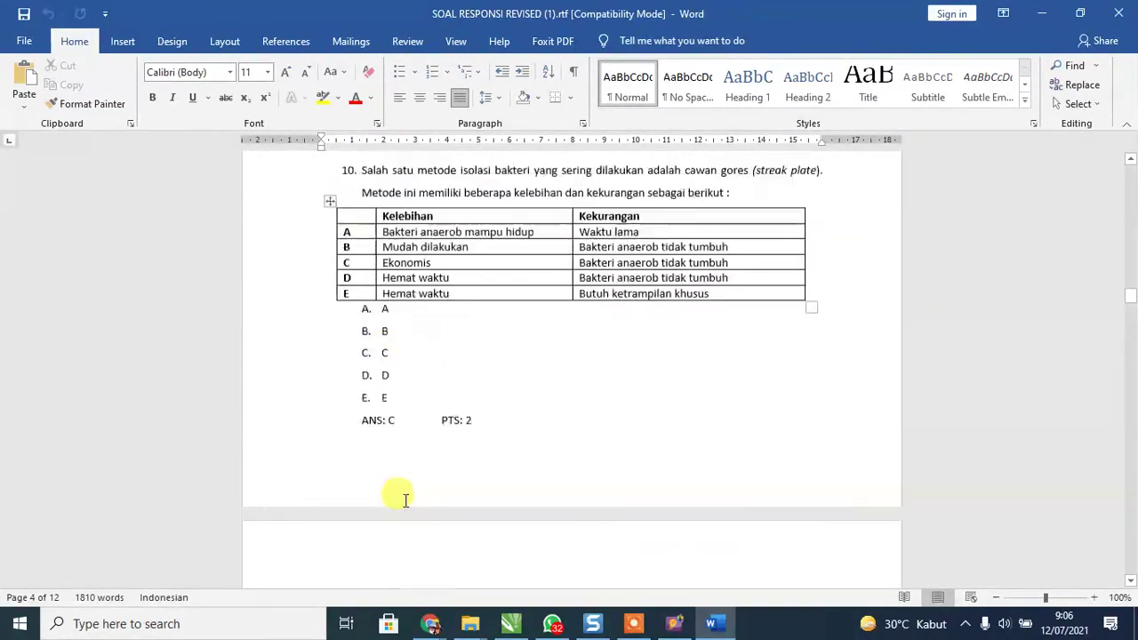
scroll(365, 427, "down", 4)
scroll(379, 425, "down", 10)
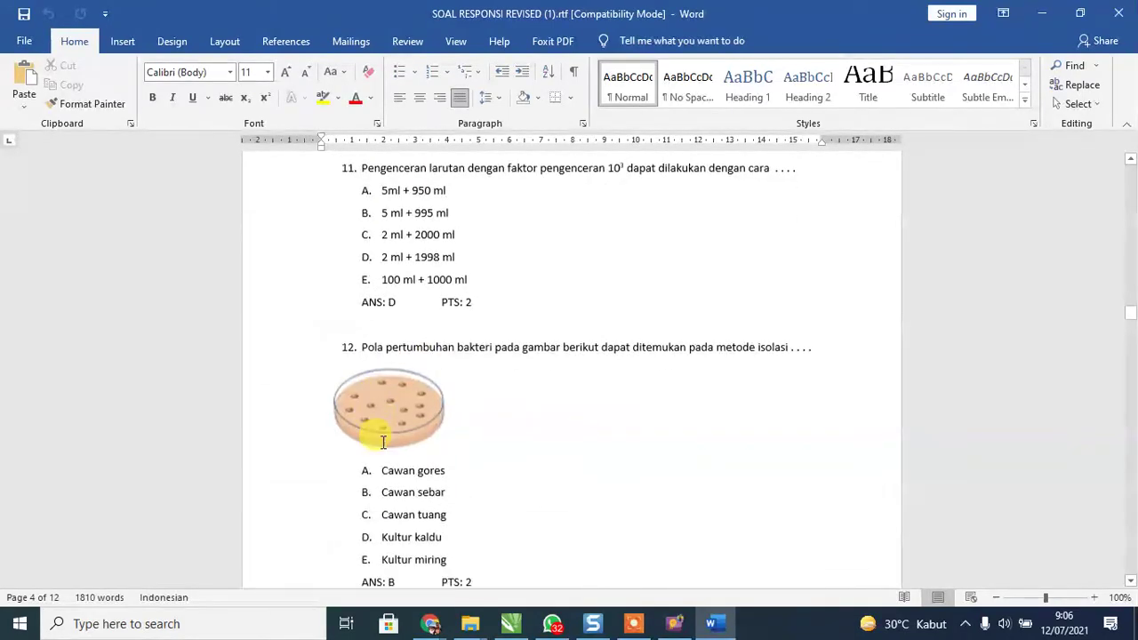
scroll(381, 442, "down", 10)
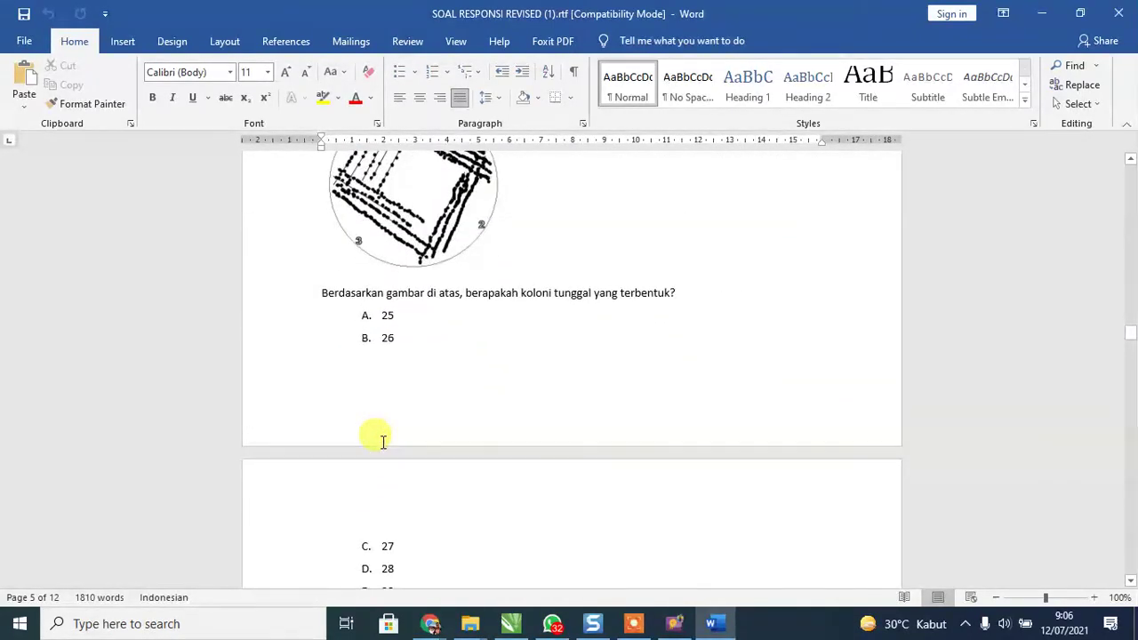
scroll(382, 444, "down", 6)
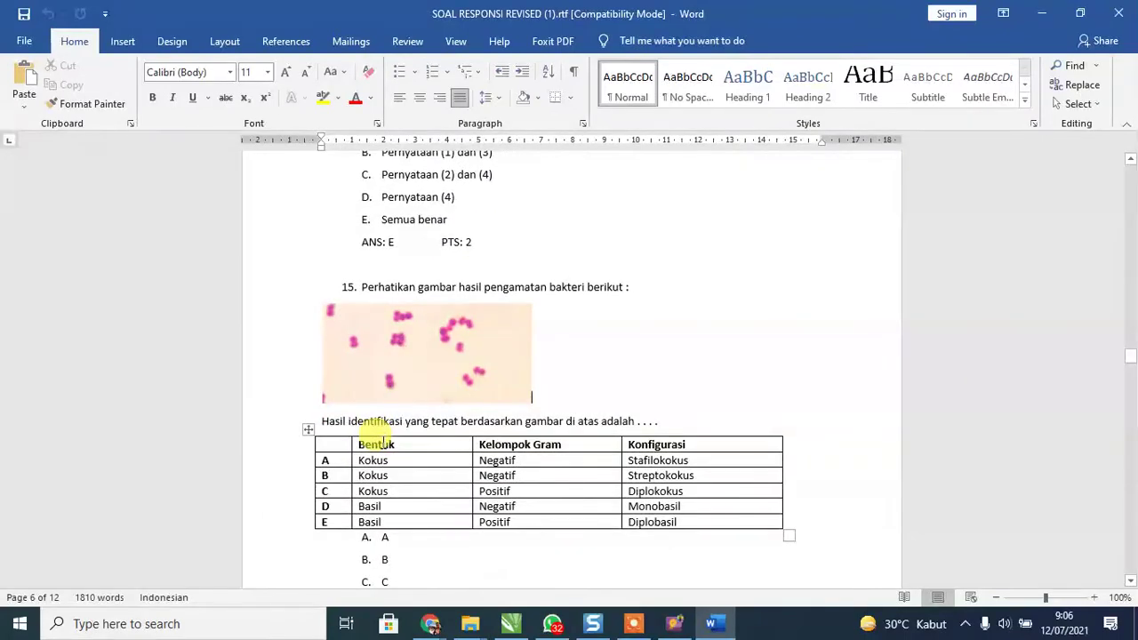
scroll(378, 443, "down", 4)
scroll(436, 402, "up", 6)
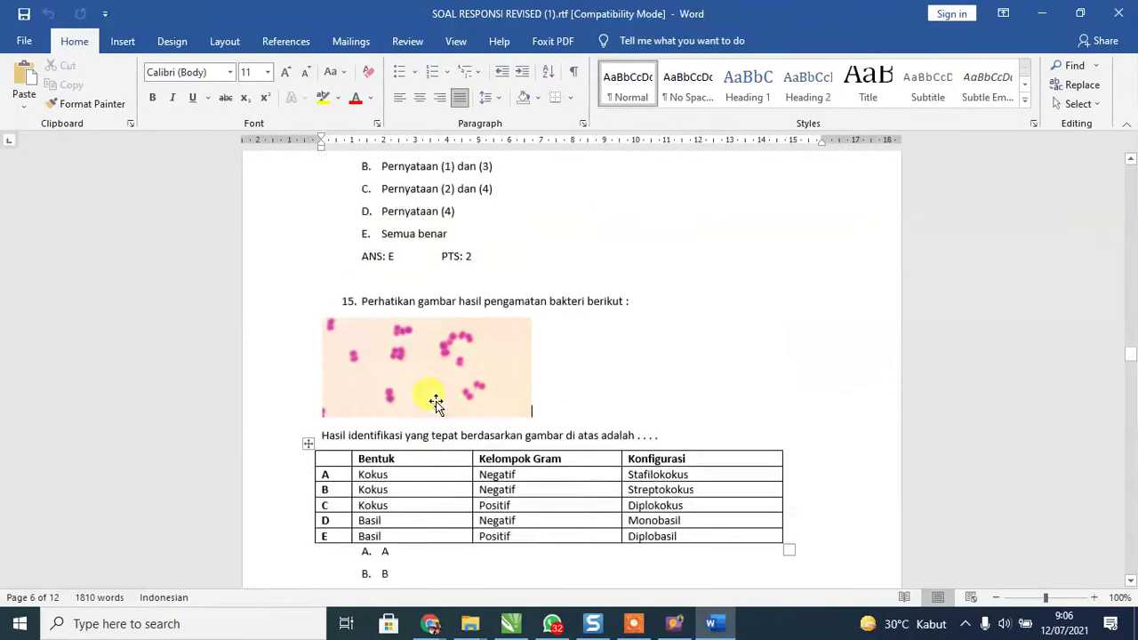
scroll(368, 459, "down", 12)
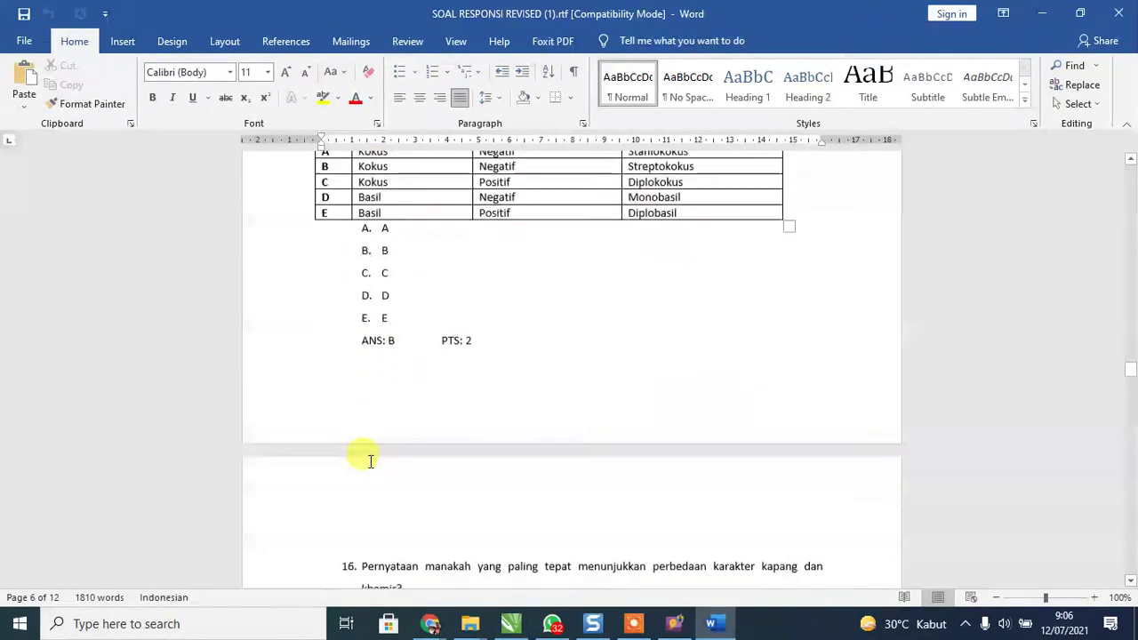
left_click(1055, 18)
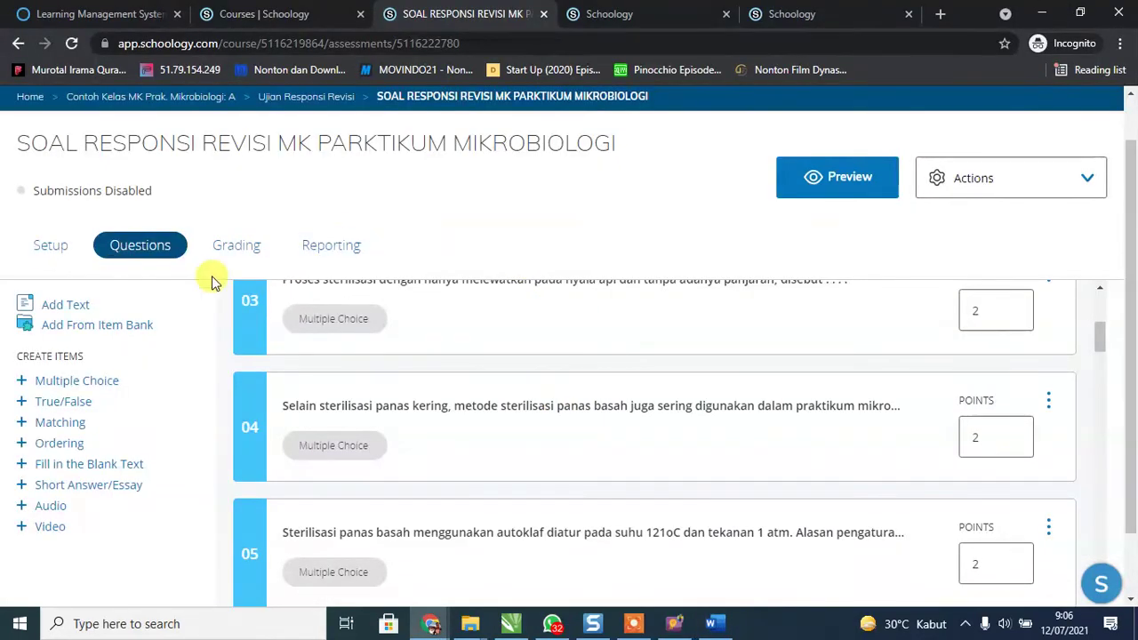
Open the assessment's setup, review its settings, and allow students to flag questions for review.
left_click(48, 249)
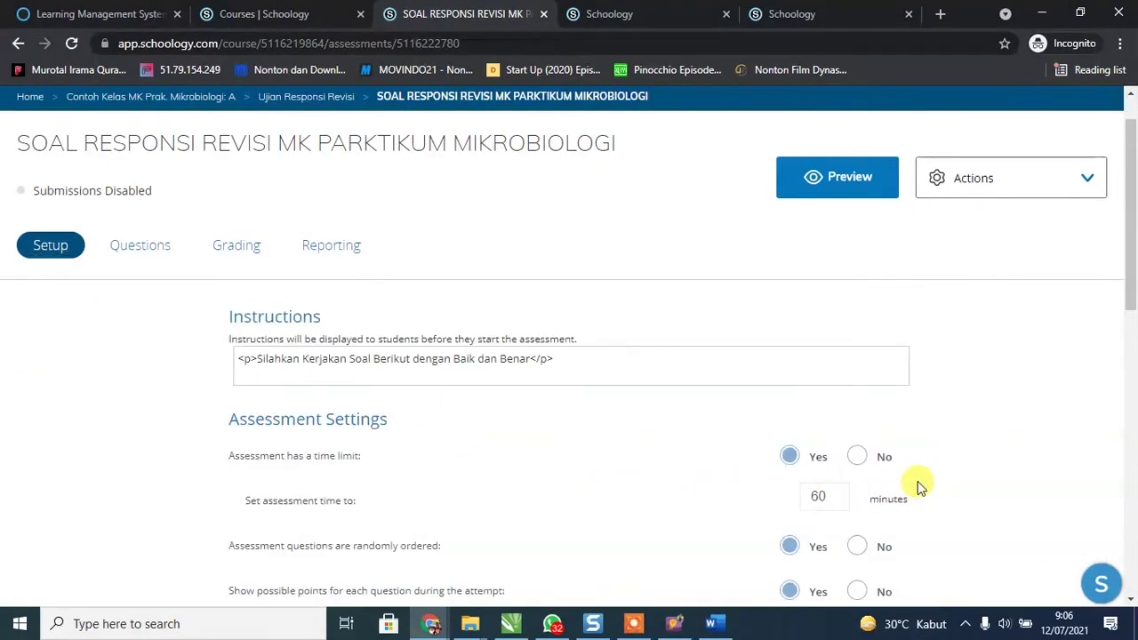
scroll(918, 485, "down", 2)
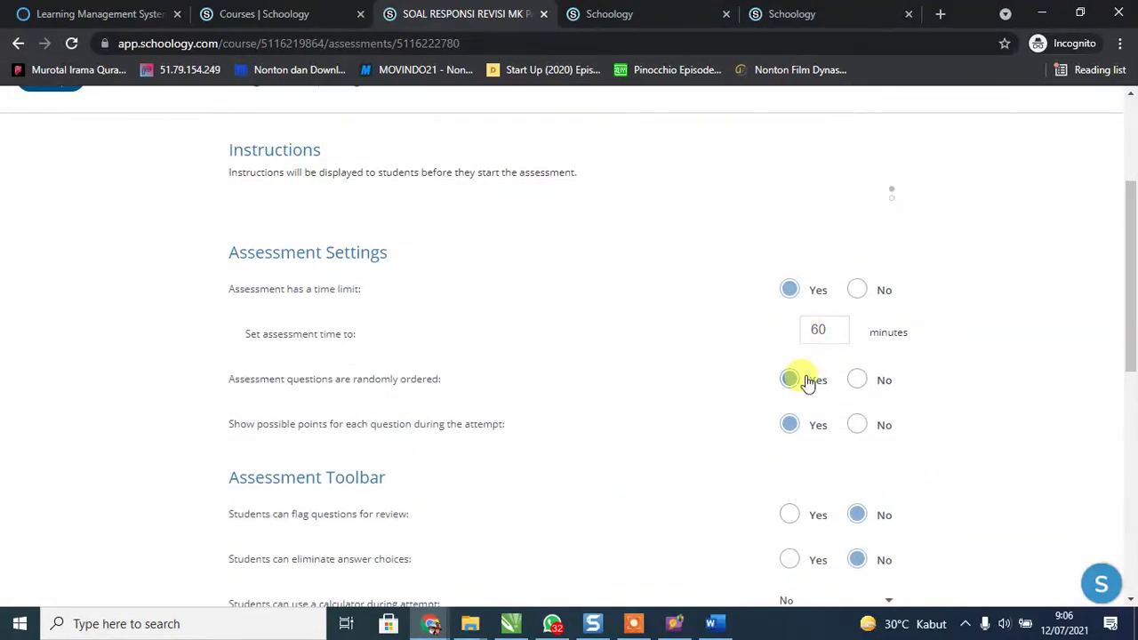
scroll(791, 533, "down", 5)
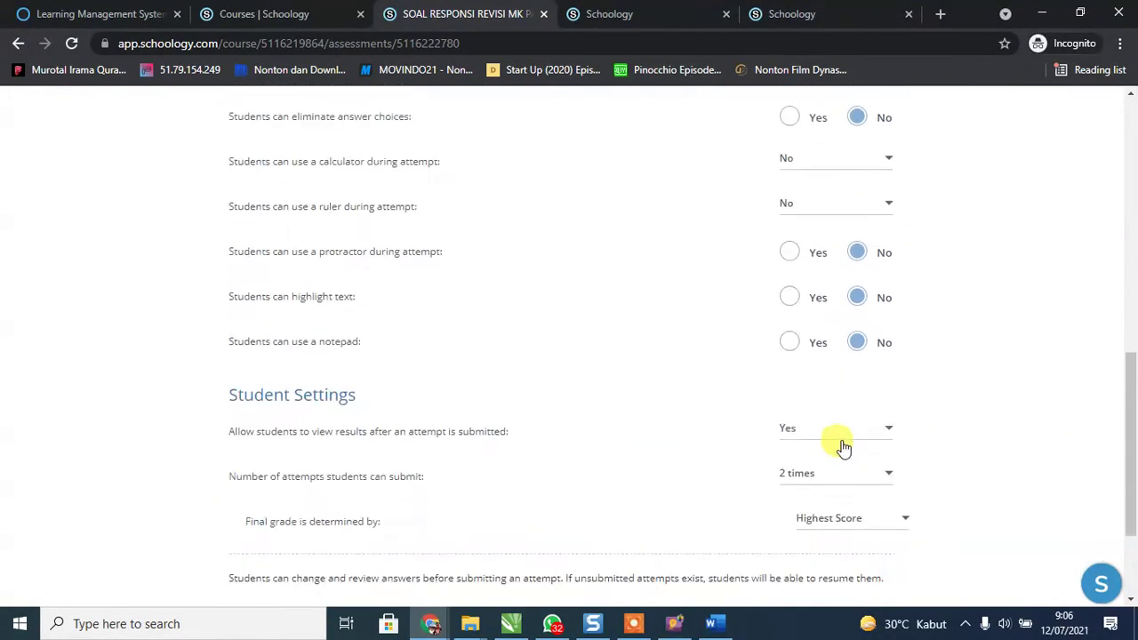
scroll(843, 447, "up", 6)
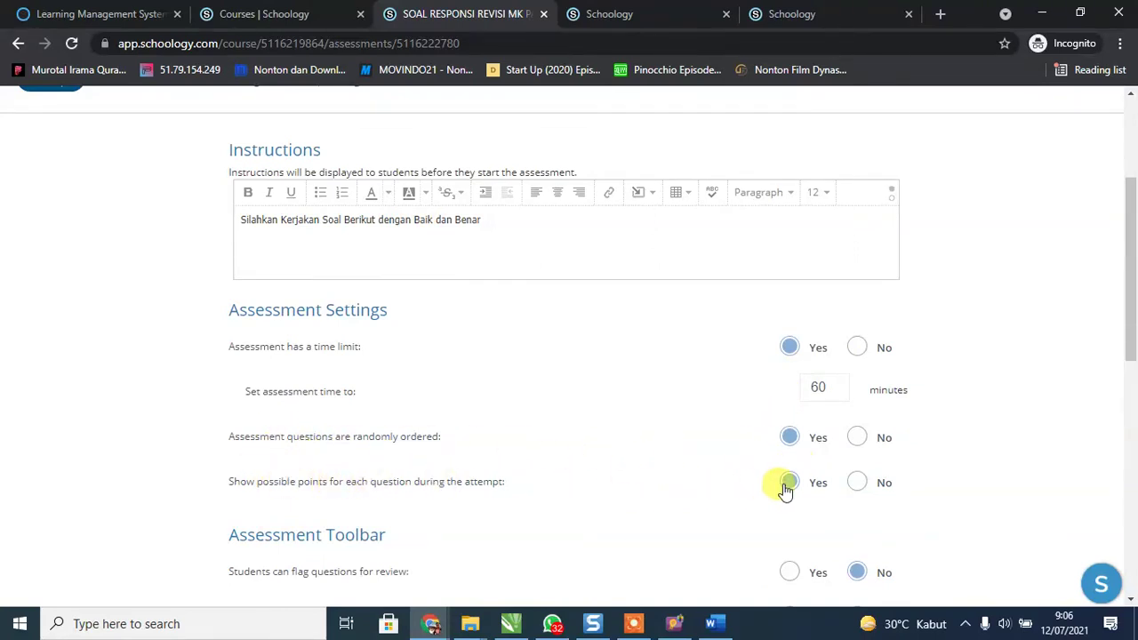
scroll(773, 493, "down", 2)
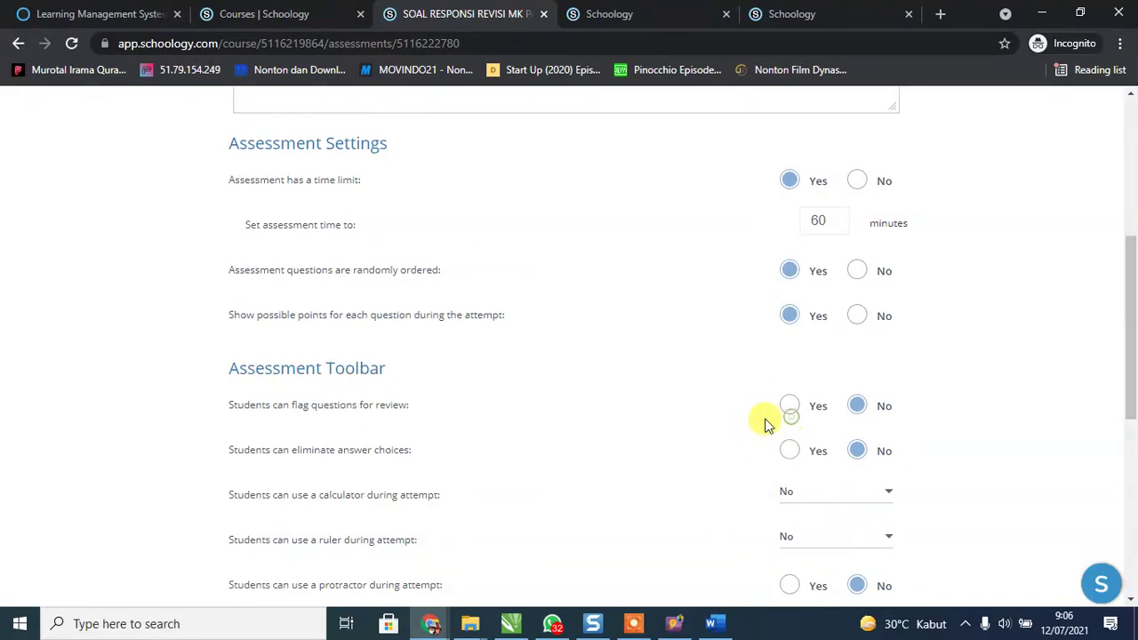
left_click(790, 405)
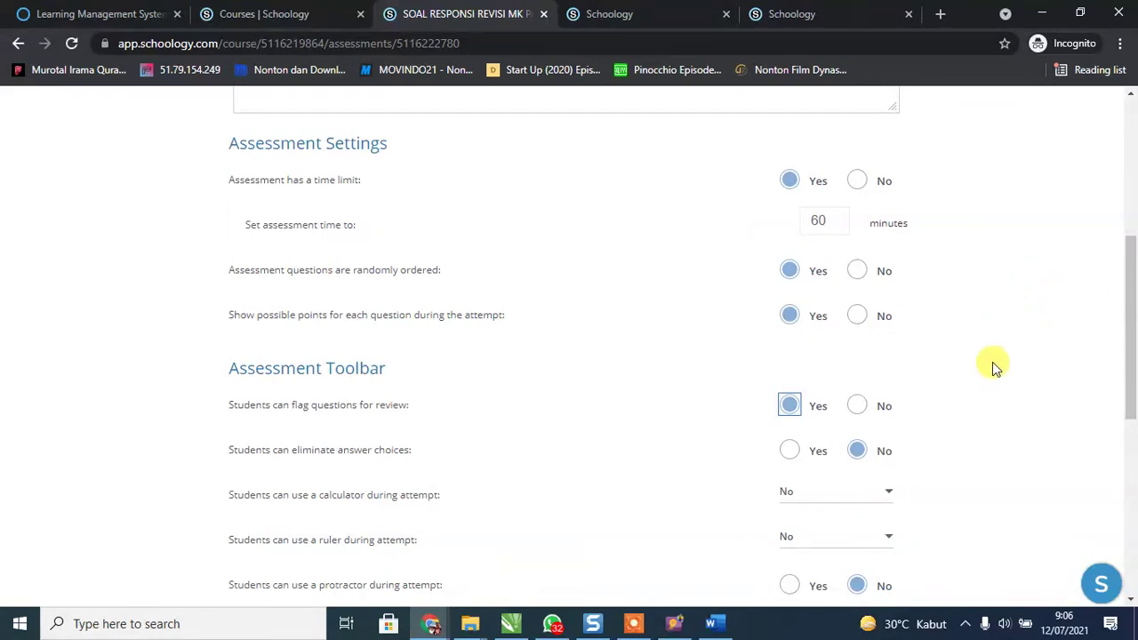
left_click(791, 404)
scroll(838, 426, "down", 5)
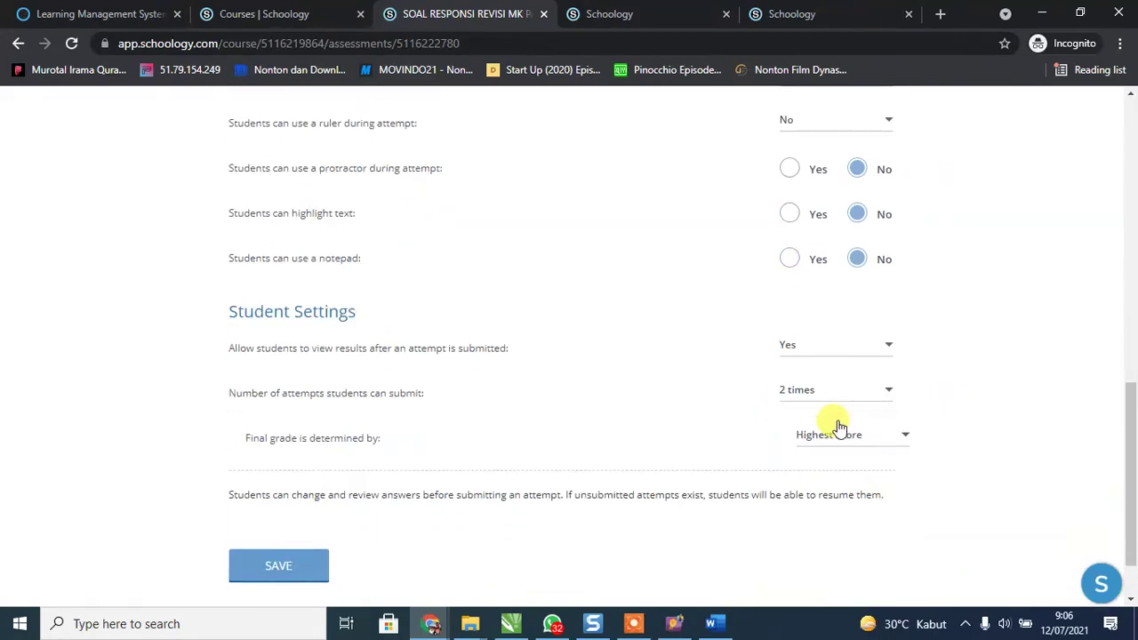
scroll(838, 401, "up", 5)
left_click(790, 181)
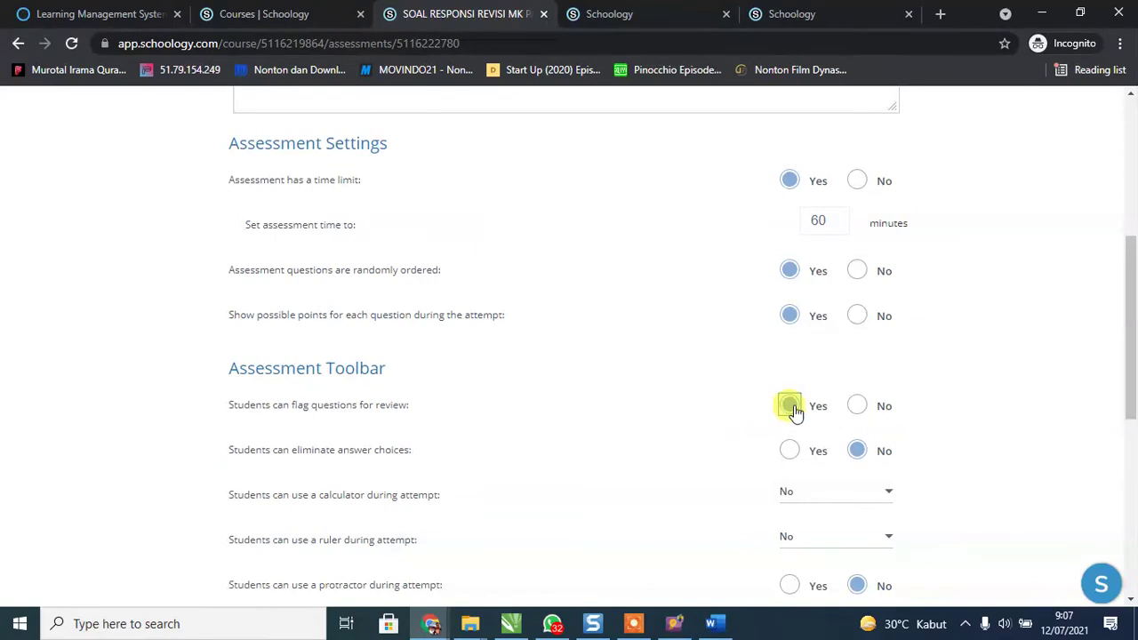
In the student settings, limit submissions to 1 time and set viewing results after a submitted attempt to No.
scroll(813, 431, "down", 4)
scroll(819, 435, "down", 2)
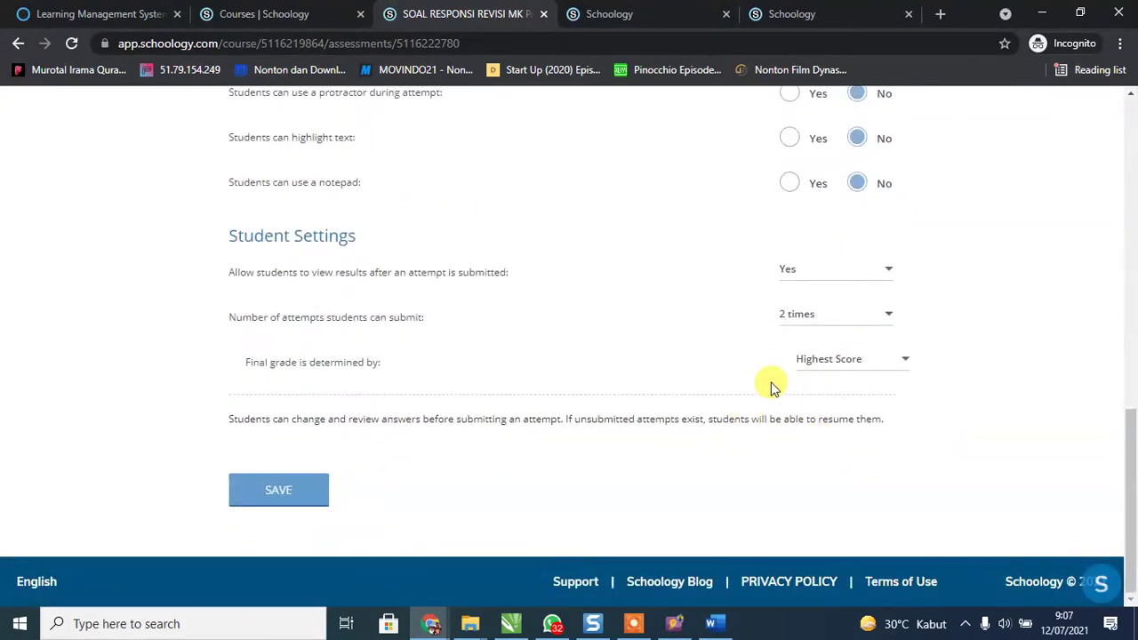
scroll(807, 437, "up", 10)
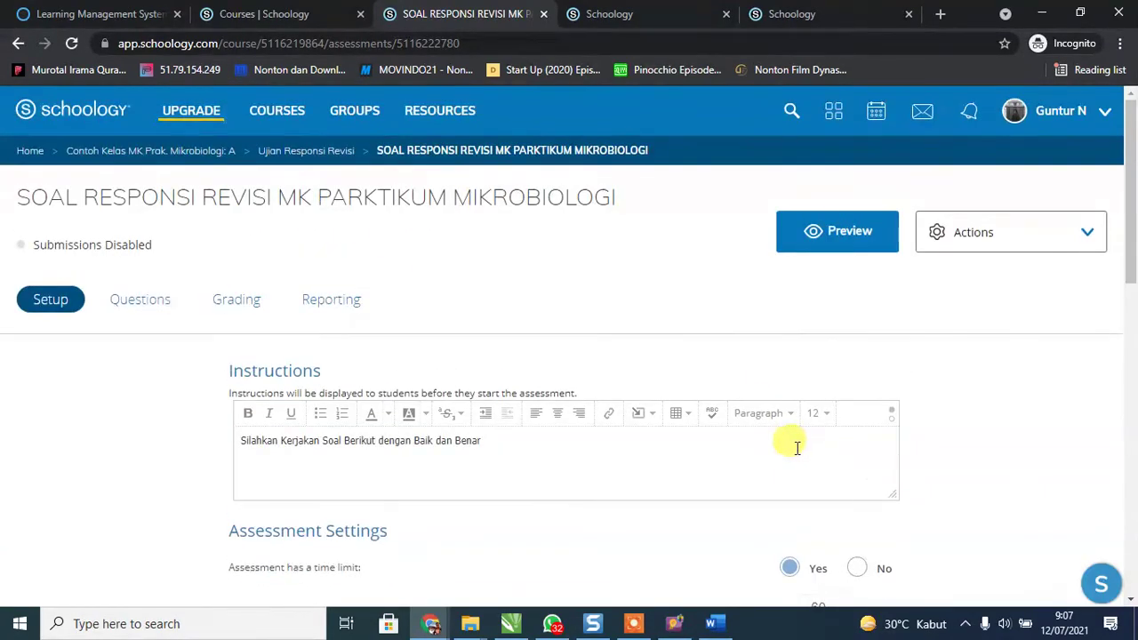
scroll(791, 449, "down", 10)
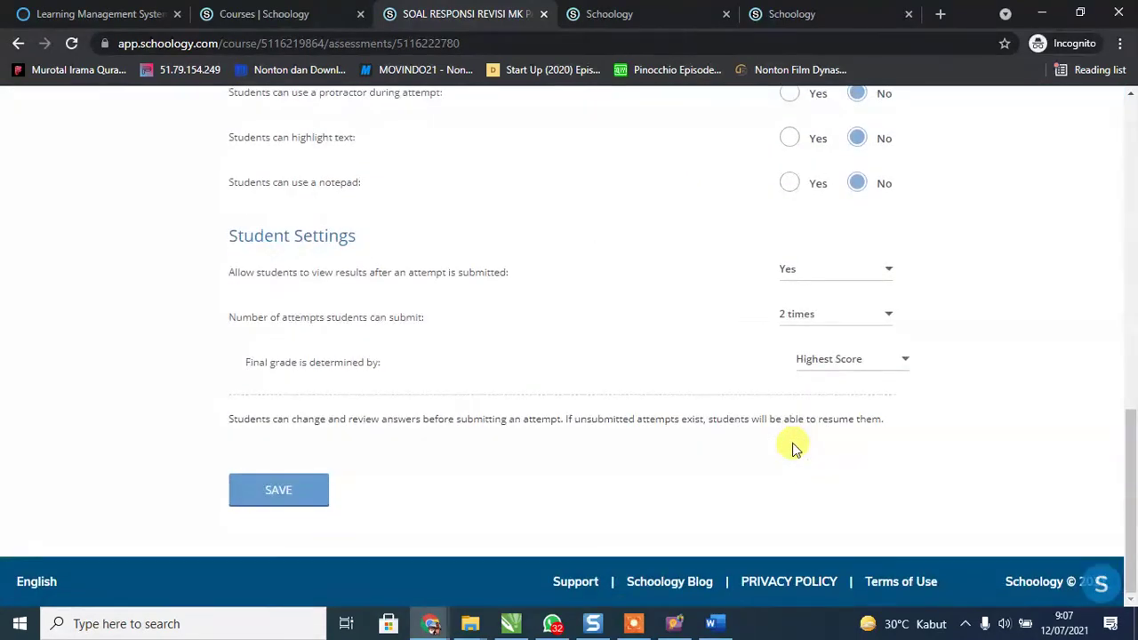
scroll(787, 439, "up", 10)
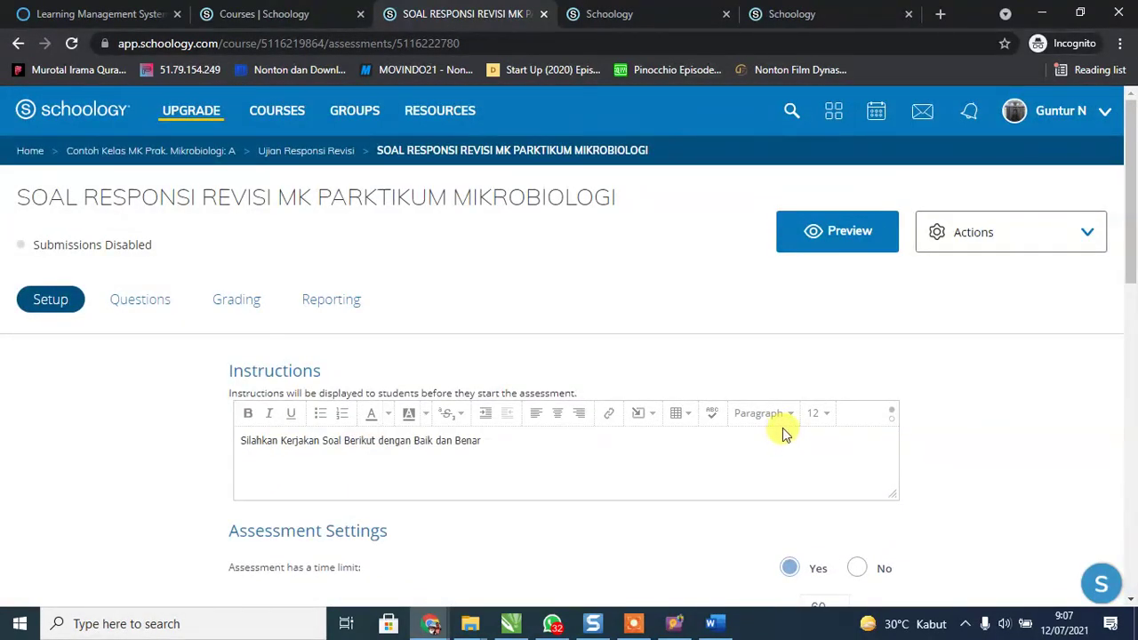
scroll(782, 433, "down", 10)
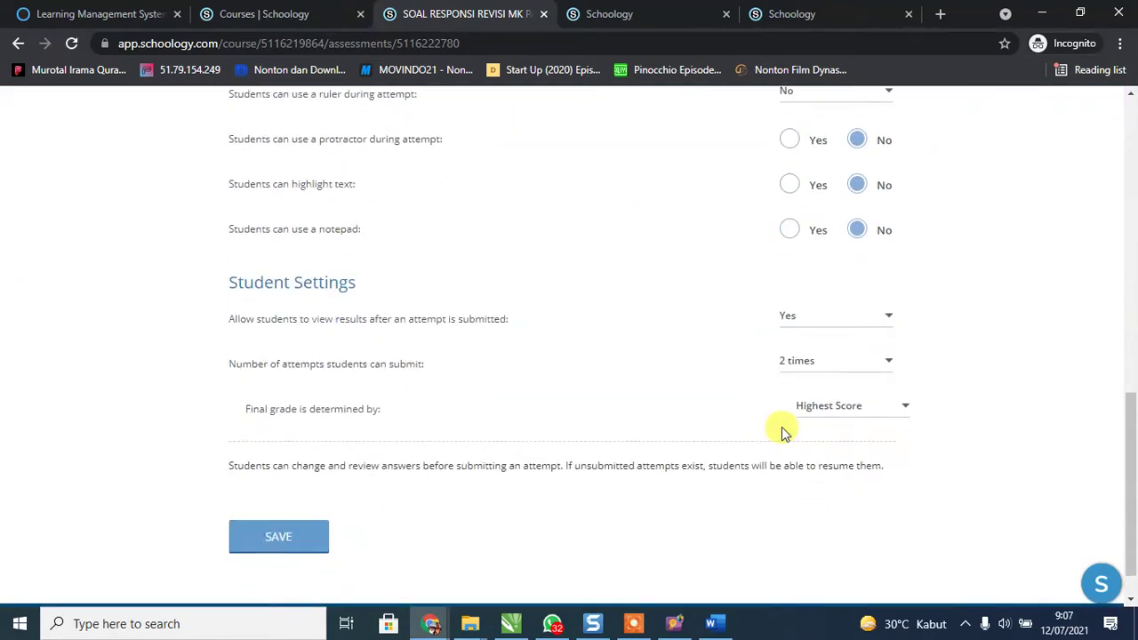
left_click(891, 366)
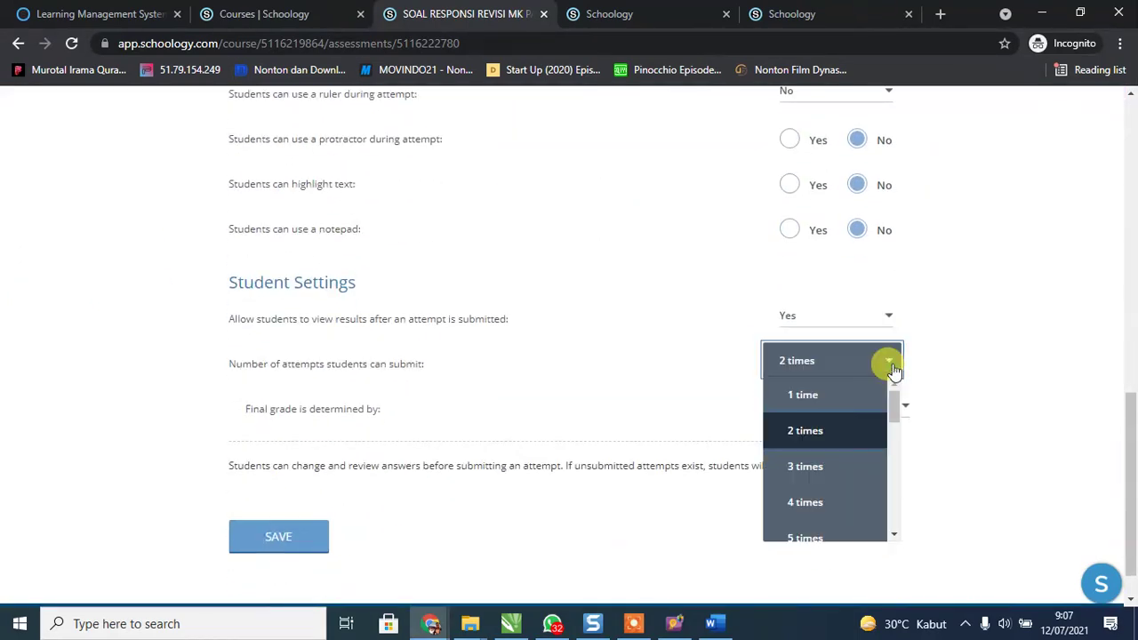
left_click(835, 393)
left_click(826, 315)
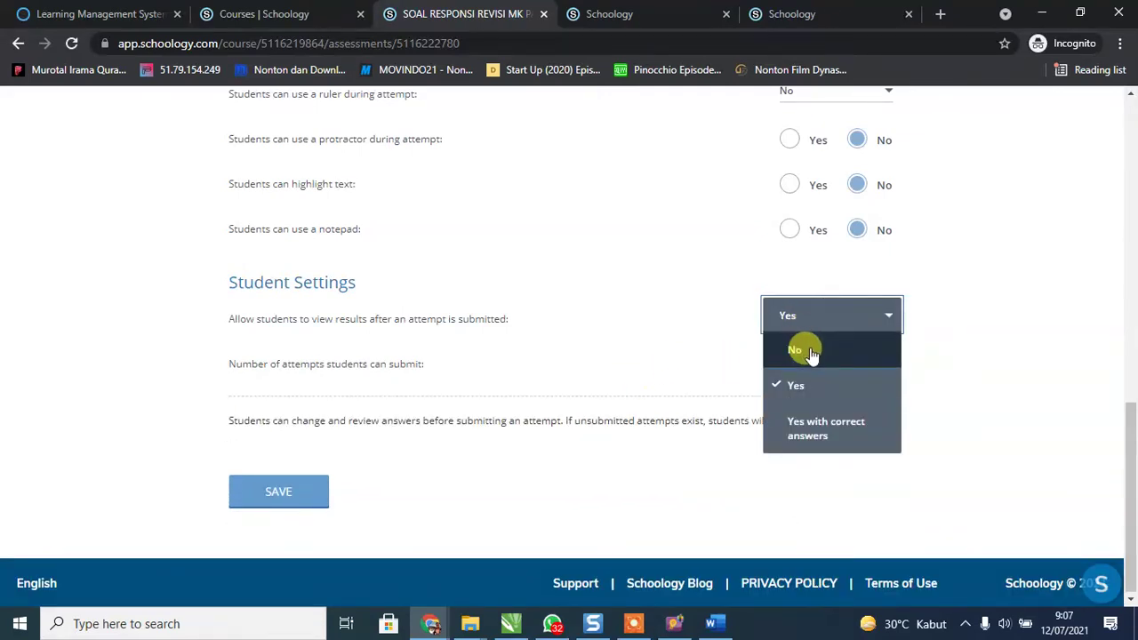
left_click(811, 352)
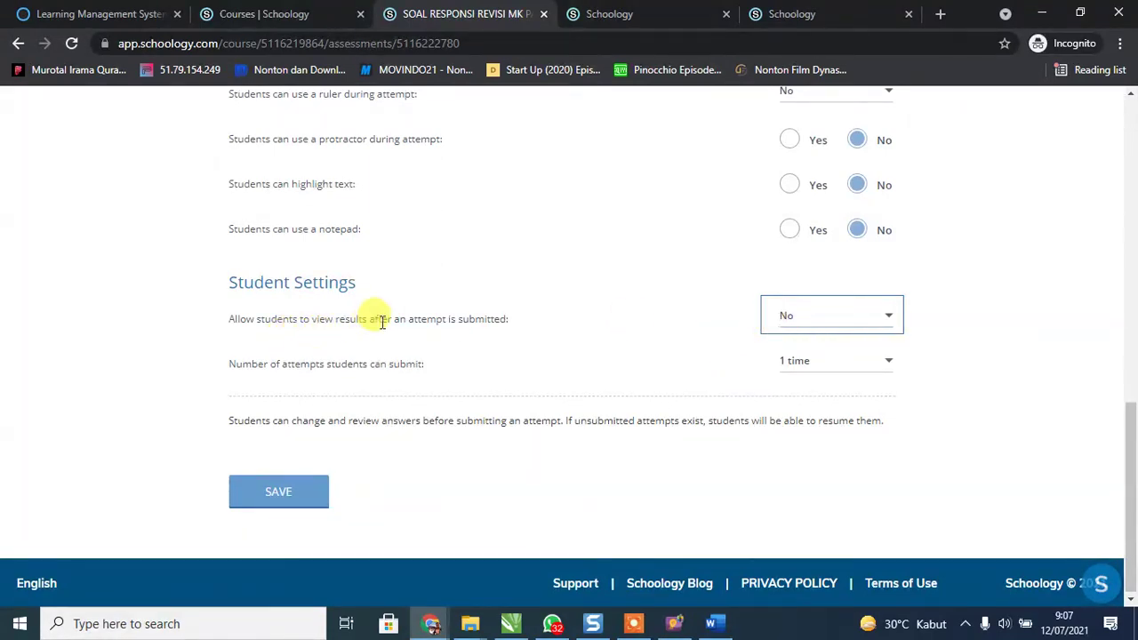
left_click(785, 317)
left_click(802, 343)
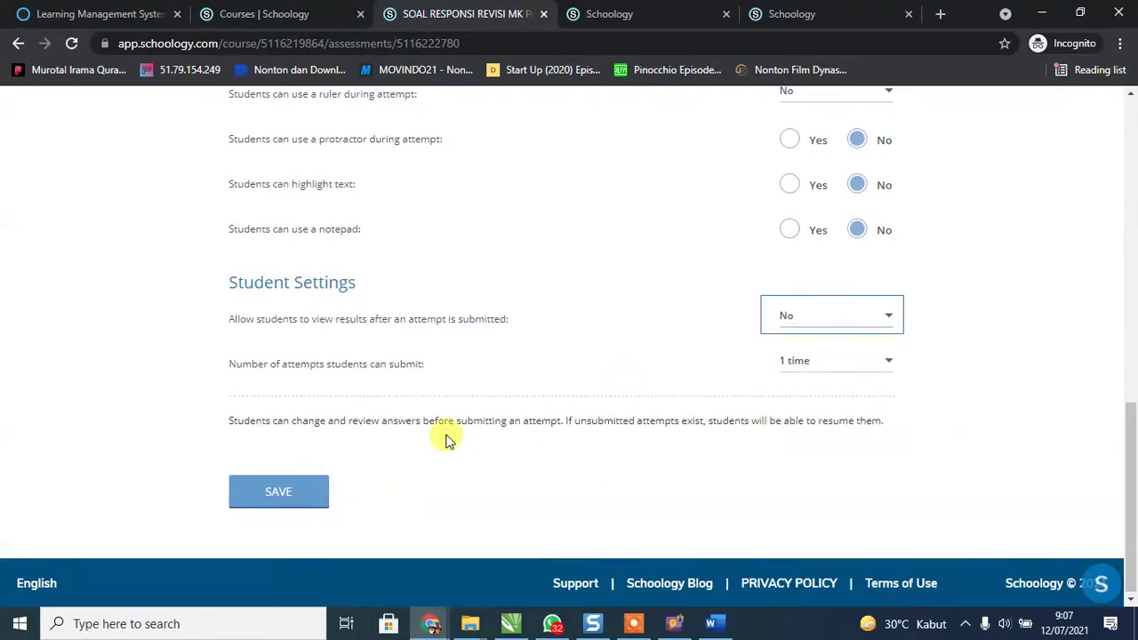
left_click(818, 366)
left_click(801, 393)
Set the assessment time limit to 75 minutes, check the instructions text, and save the assessment setup.
scroll(983, 365, "up", 4)
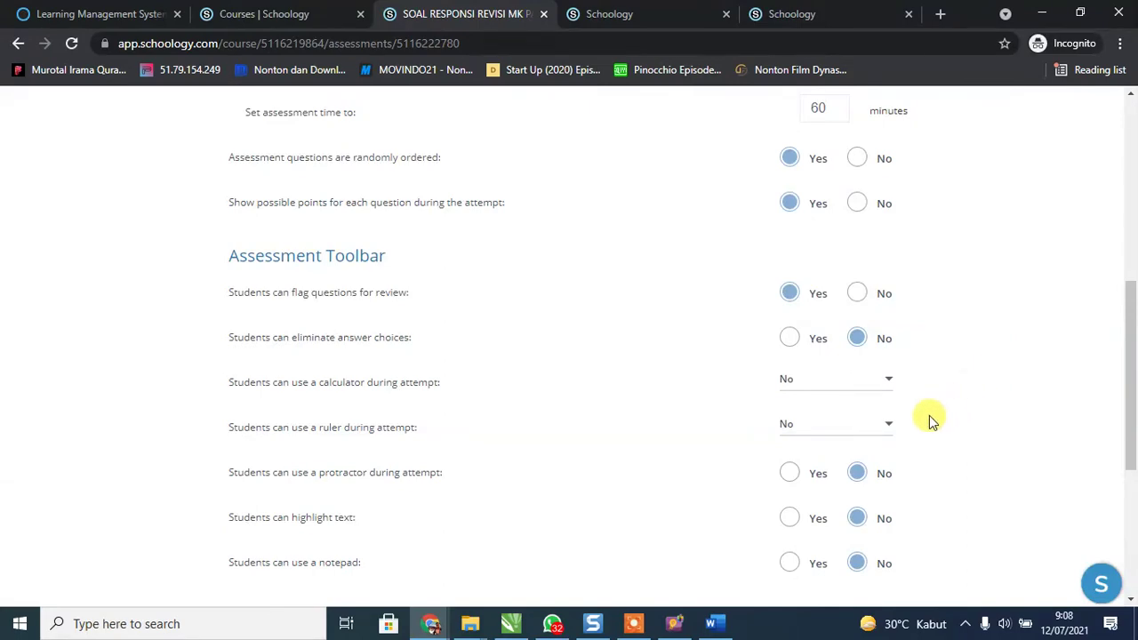
scroll(888, 523, "up", 4)
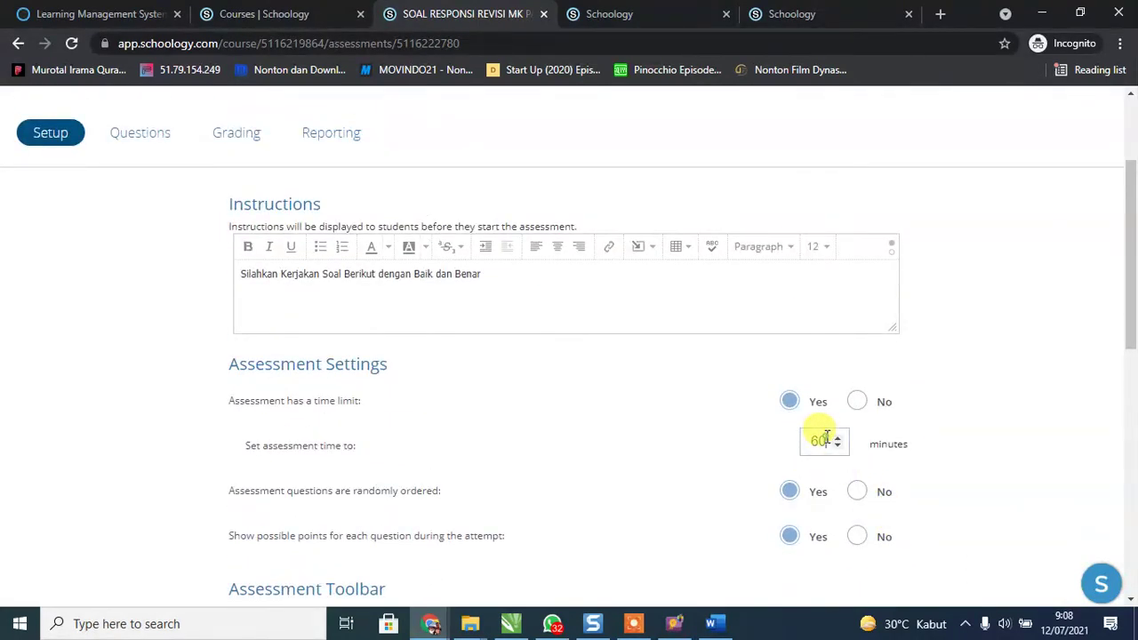
left_click_drag(808, 439, 832, 442)
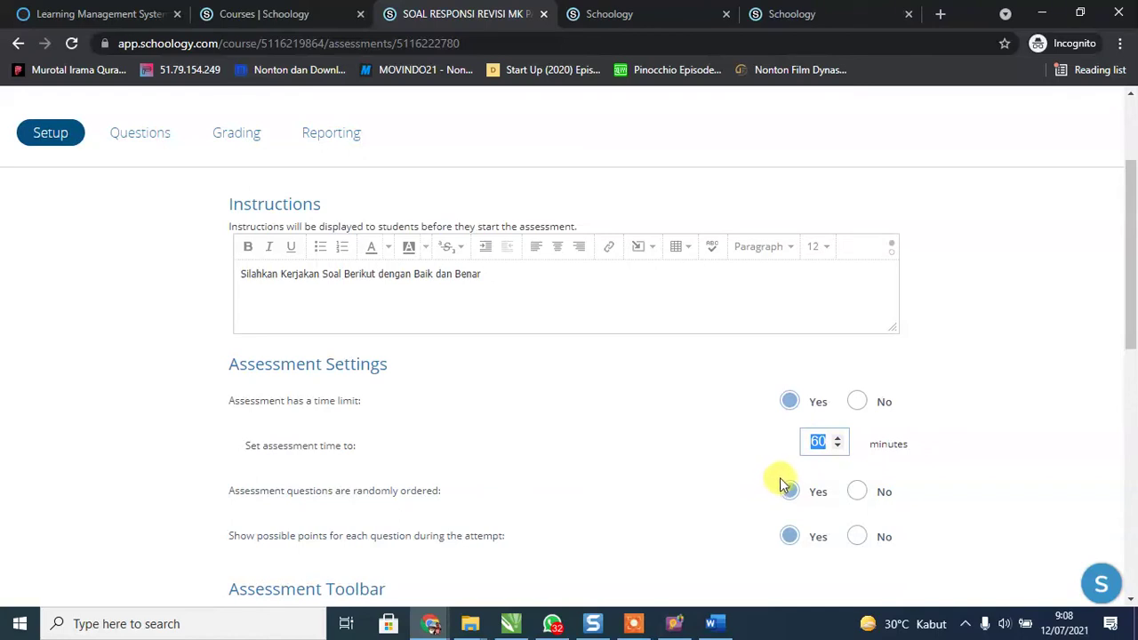
type("75")
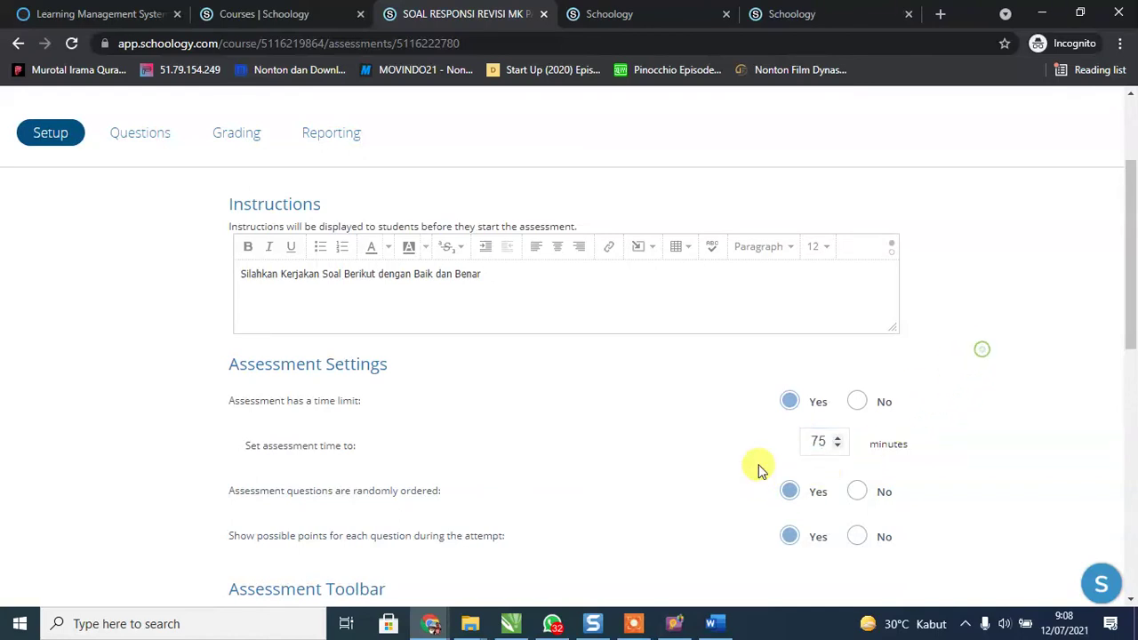
left_click(485, 273)
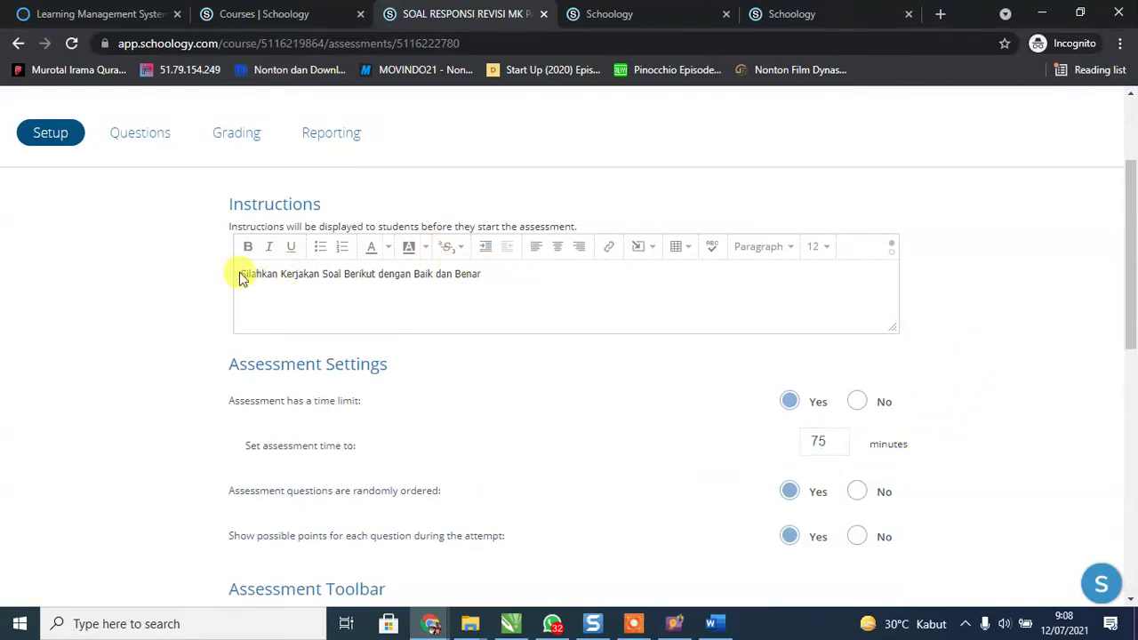
left_click_drag(242, 271, 557, 305)
left_click(620, 292)
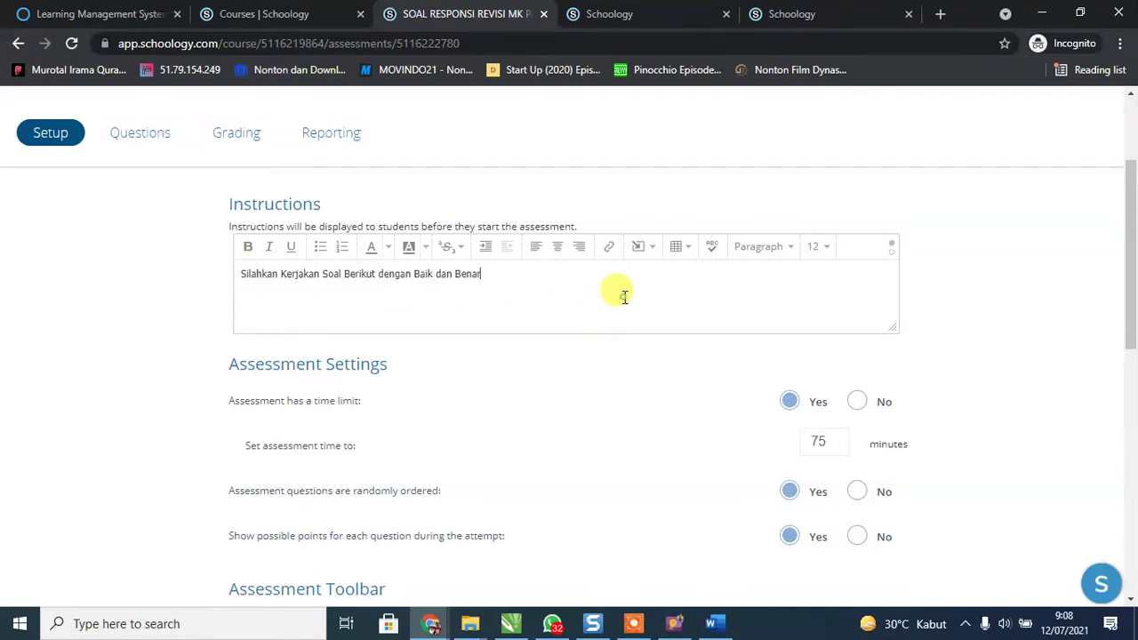
scroll(529, 424, "down", 10)
left_click(264, 494)
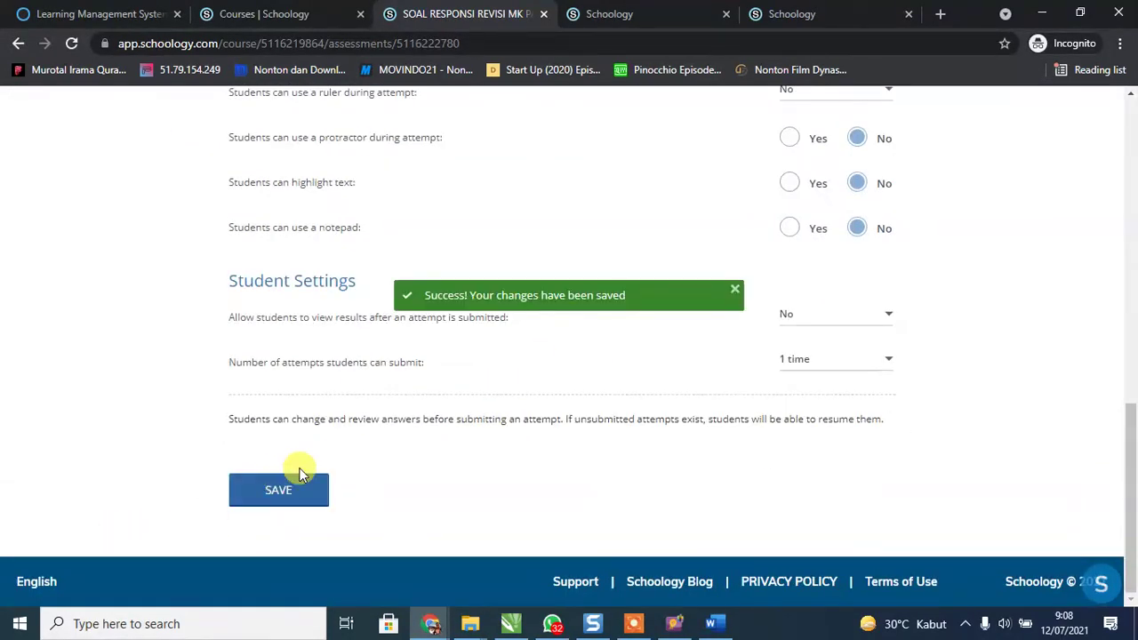
scroll(782, 368, "up", 10)
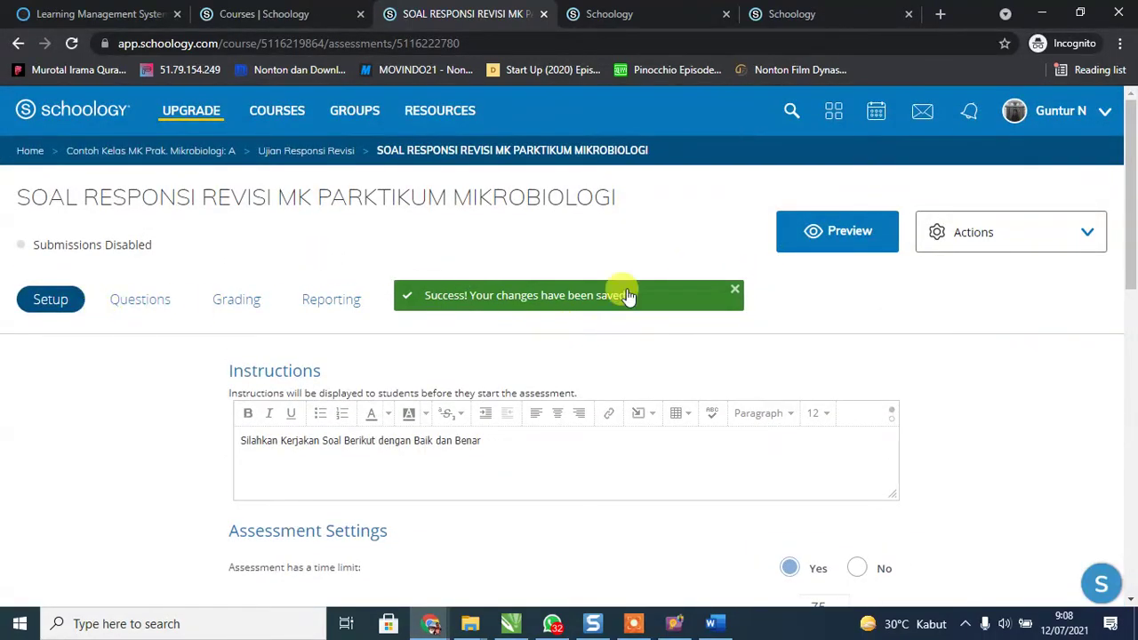
Preview the assessment as a student, answer question 1 with "Punctiform, sirkuler", and flag question 2 for review.
left_click(854, 235)
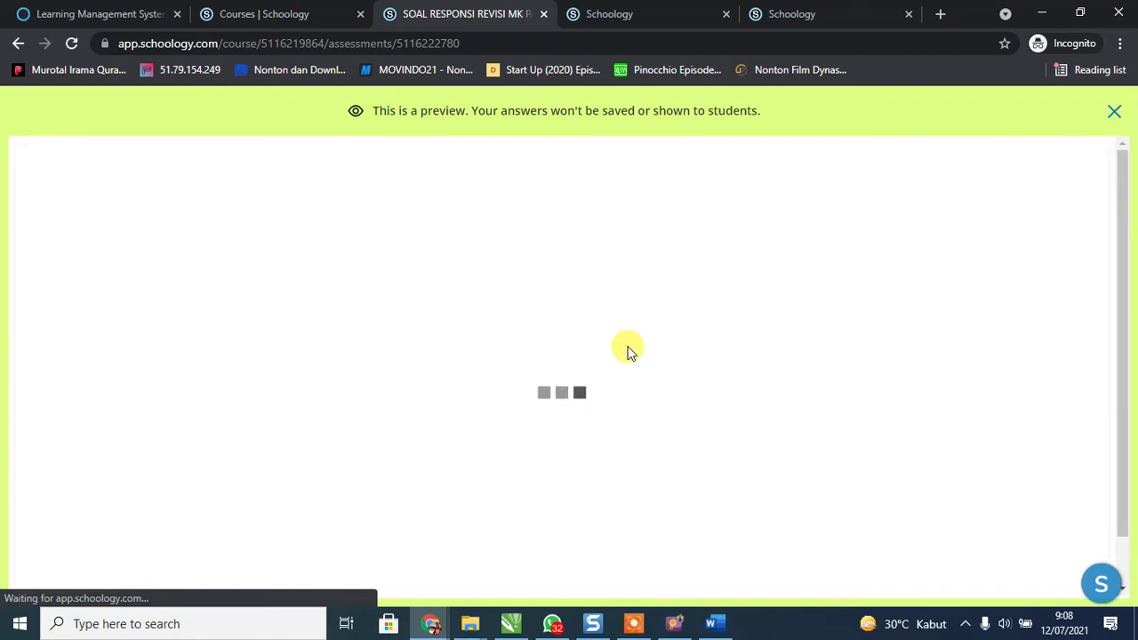
scroll(627, 349, "down", 1)
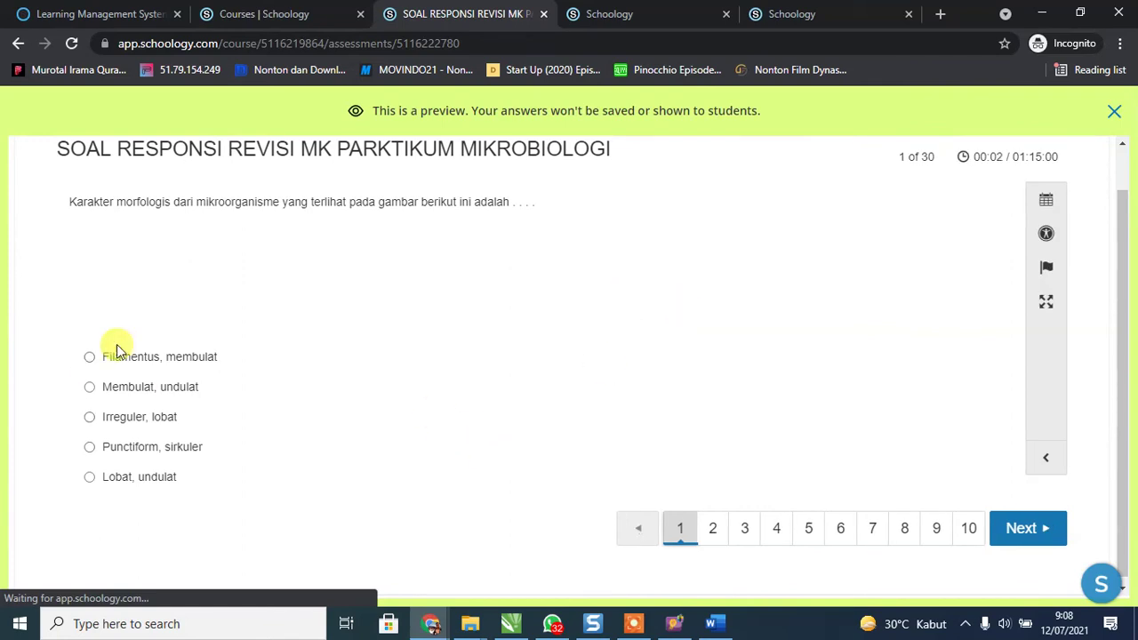
left_click(142, 449)
left_click(1020, 528)
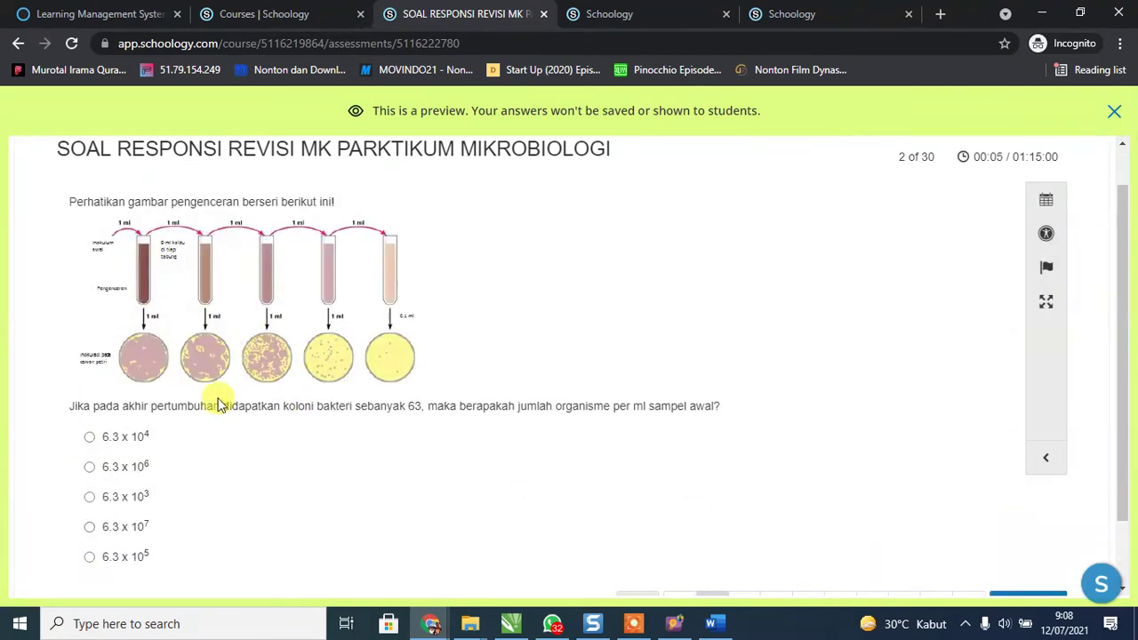
left_click(1054, 274)
Advance the preview to question 4, leaving questions 2 and 3 unanswered, and answer it with "5 ml + 995 ml".
scroll(622, 497, "down", 2)
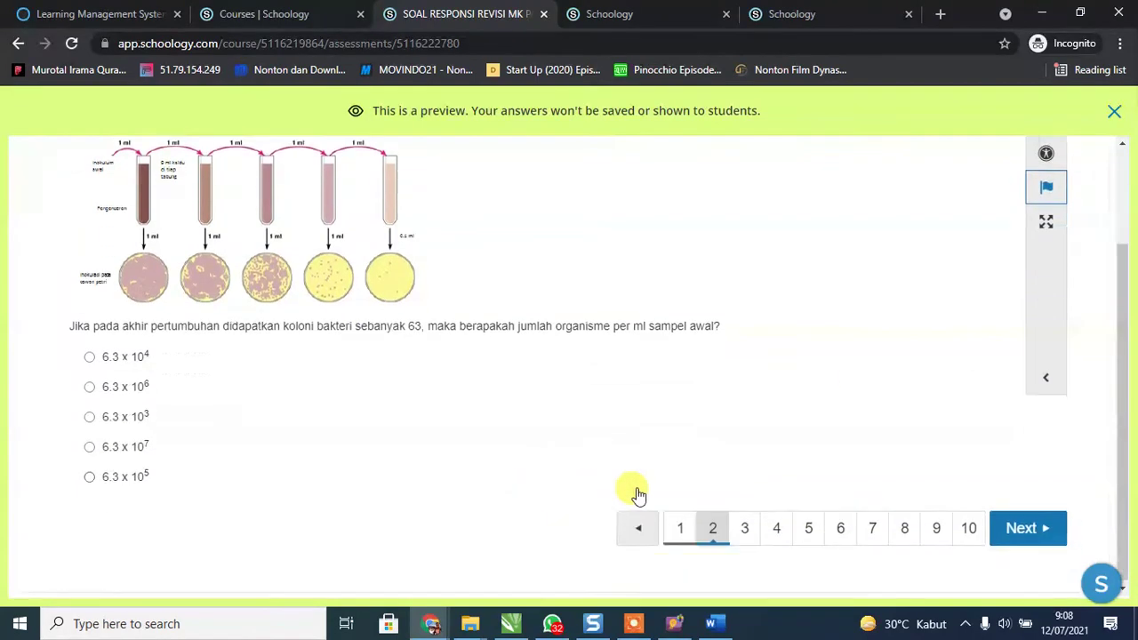
left_click(1017, 526)
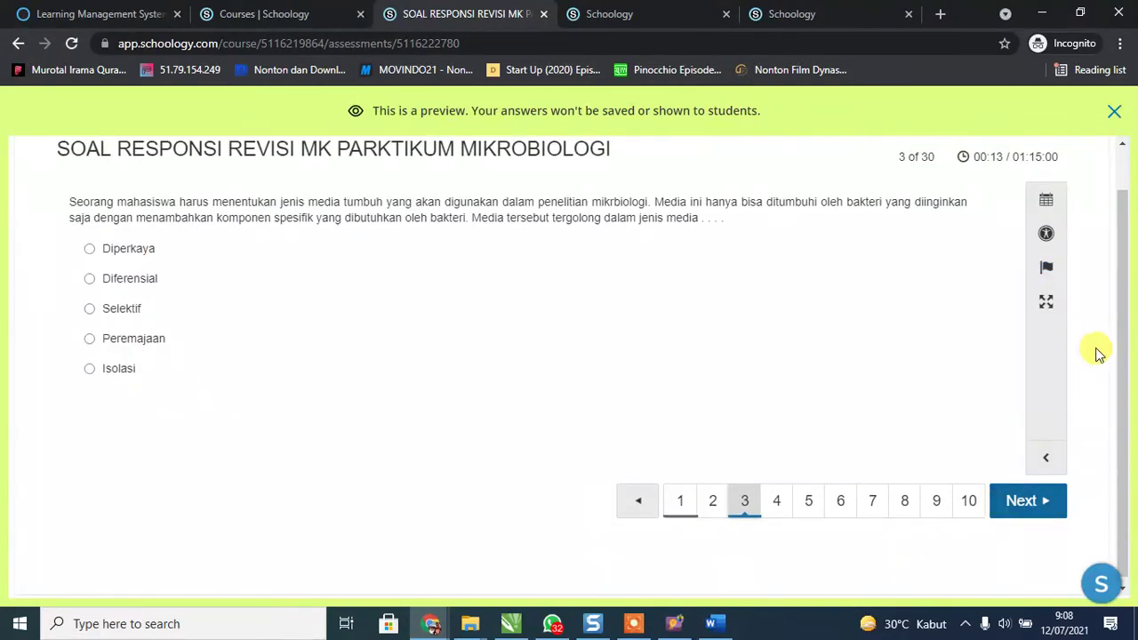
left_click(1015, 500)
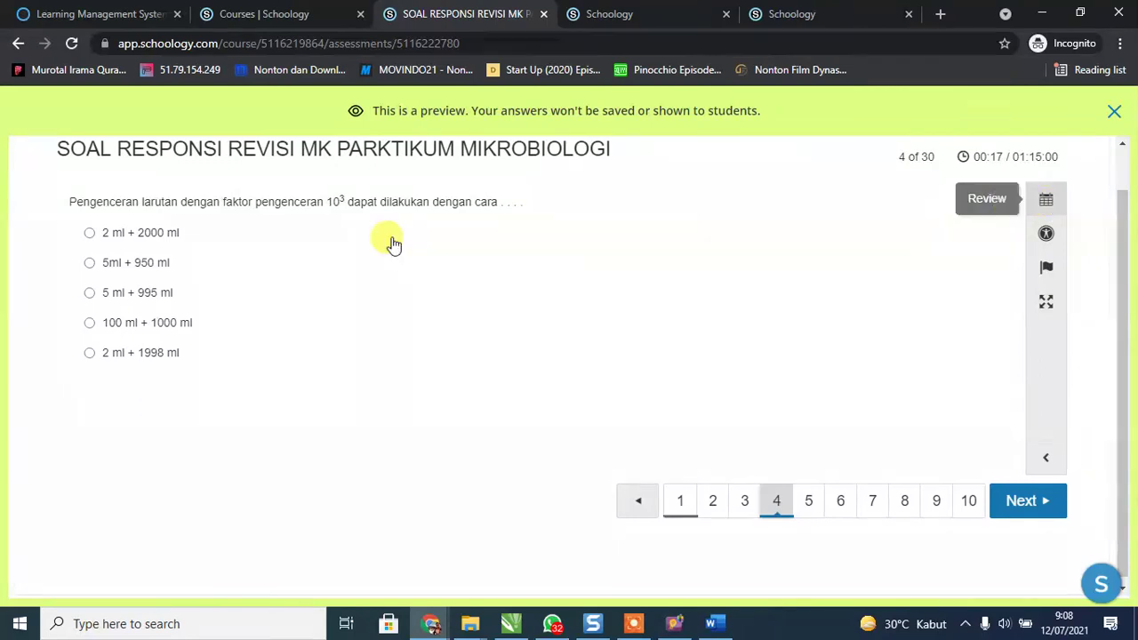
left_click(150, 292)
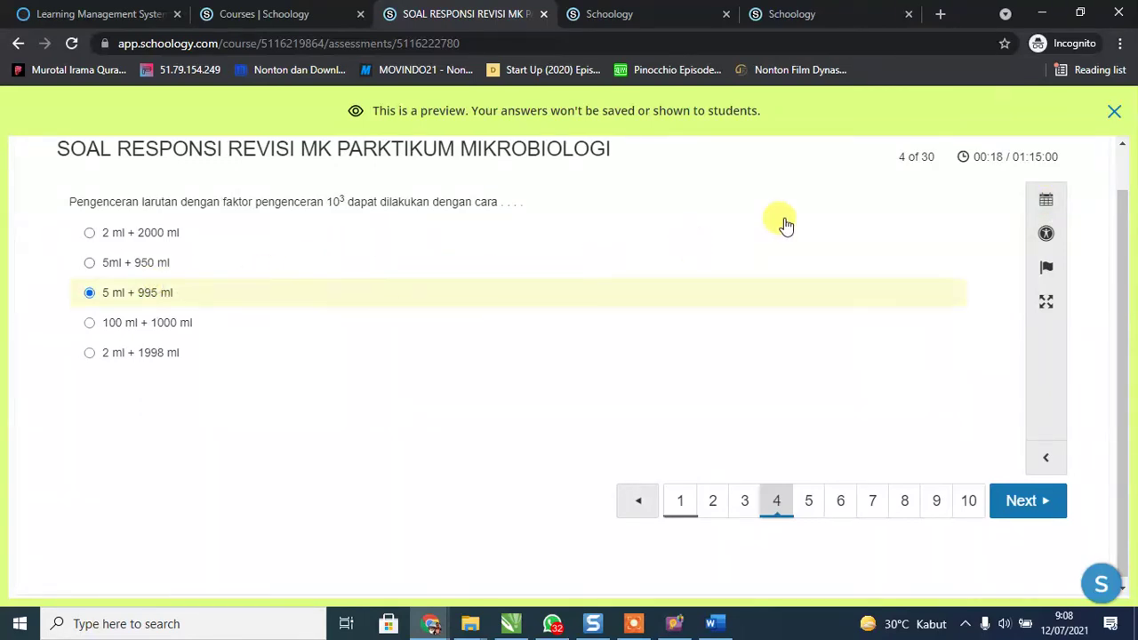
Return to flagged question 2 from the preview's review overview, remove its flag, and answer it with 6.3 x 10³.
left_click(1047, 202)
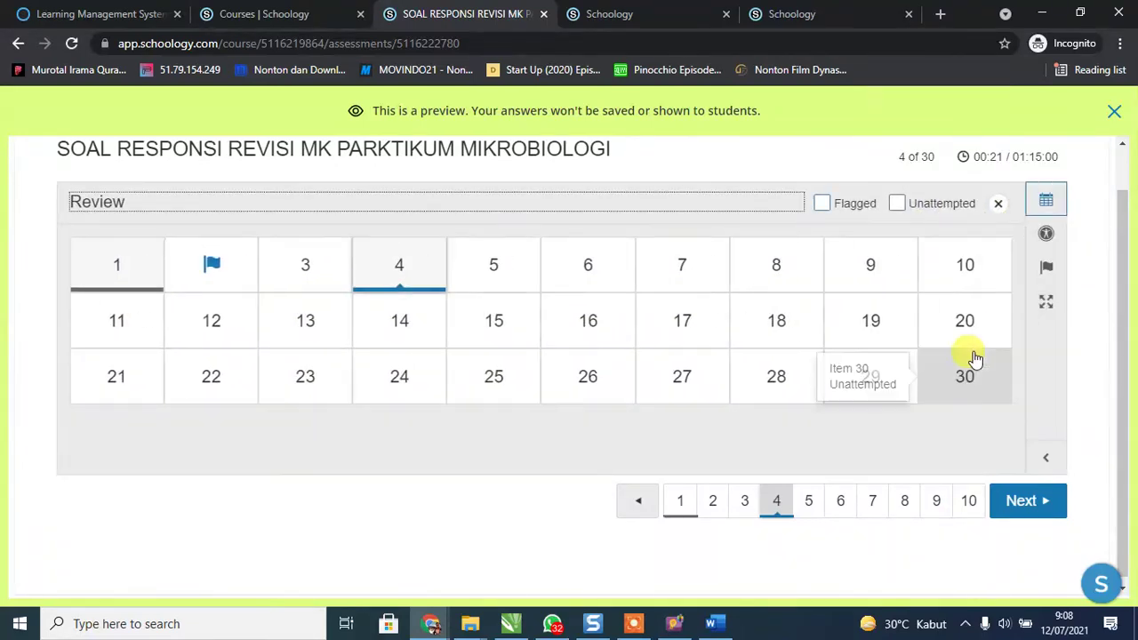
left_click(202, 279)
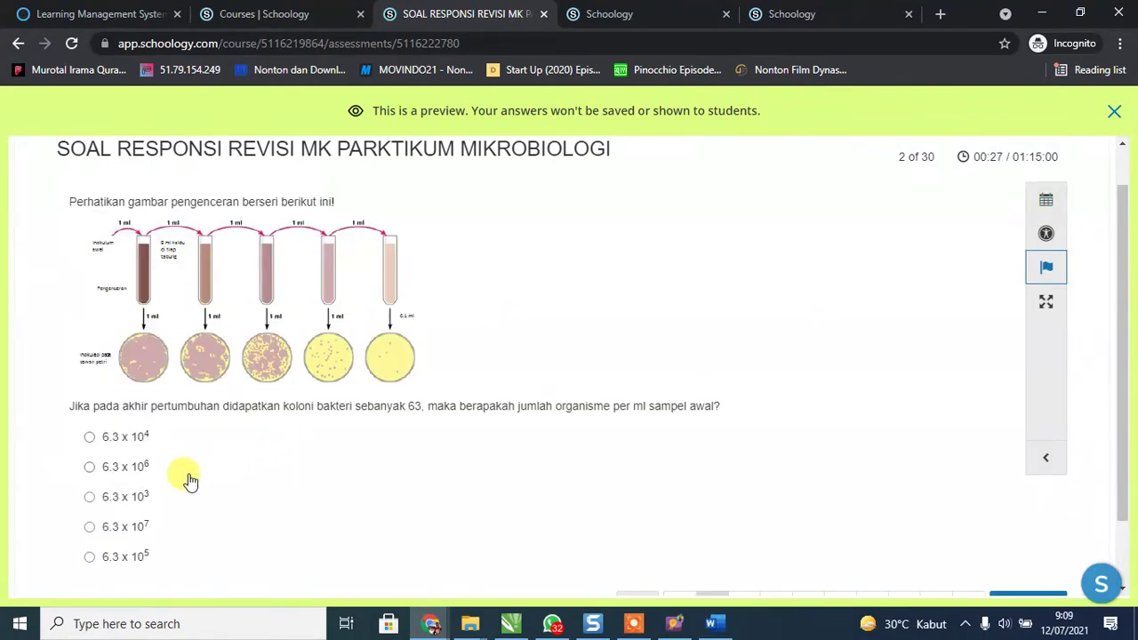
left_click(1047, 271)
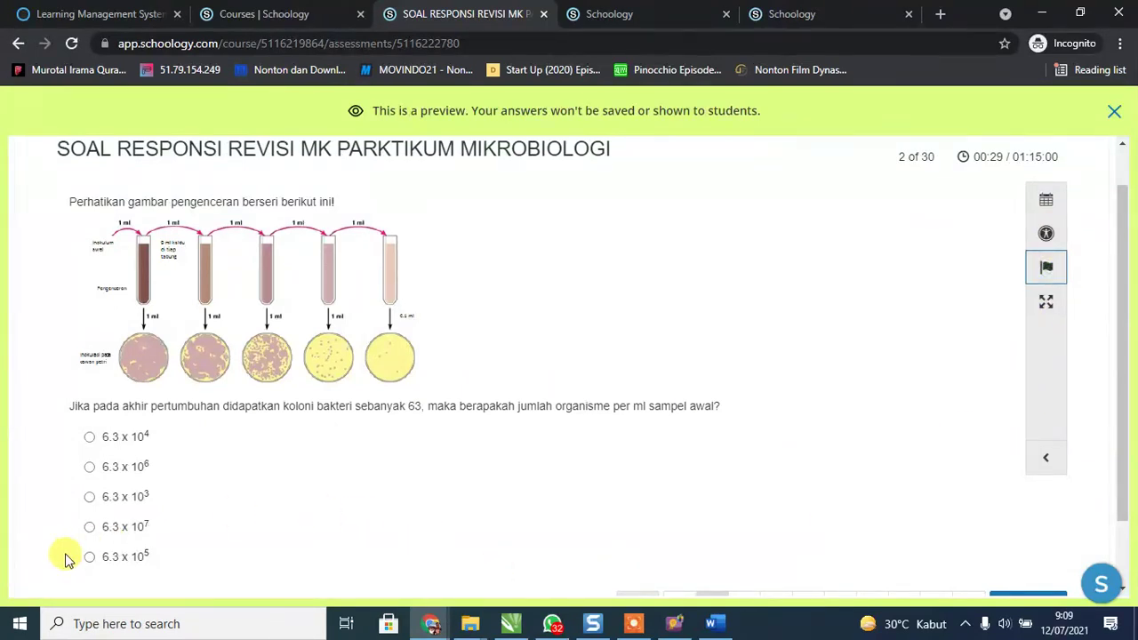
left_click(86, 499)
Look through preview questions 3, 5 and 6, check the review overview of all items, and exit the preview.
scroll(933, 497, "down", 1)
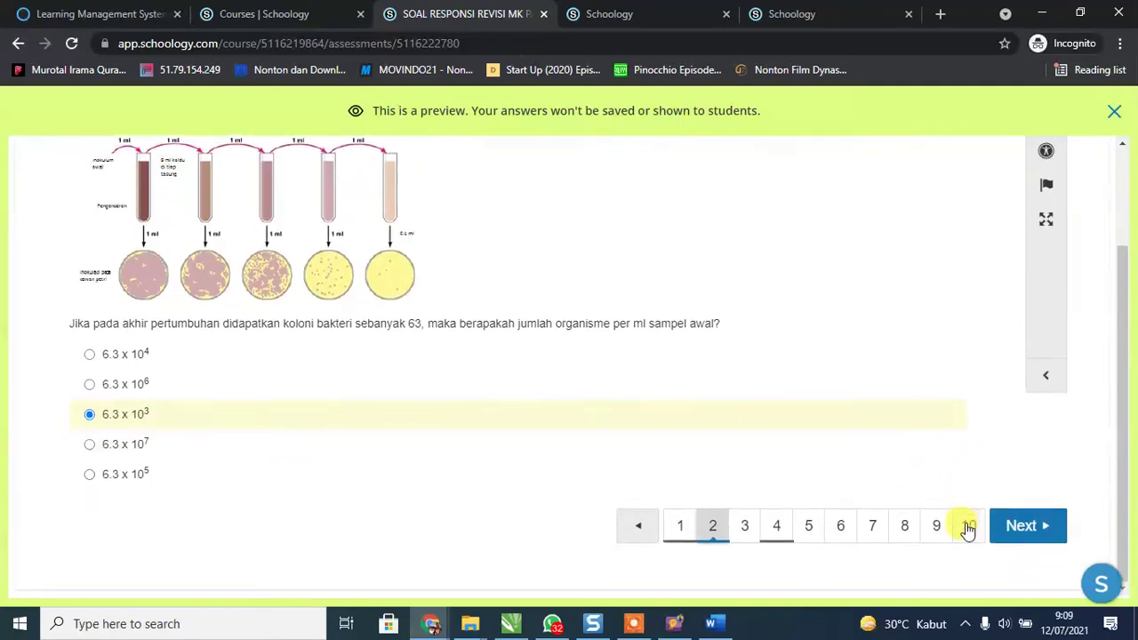
left_click(748, 531)
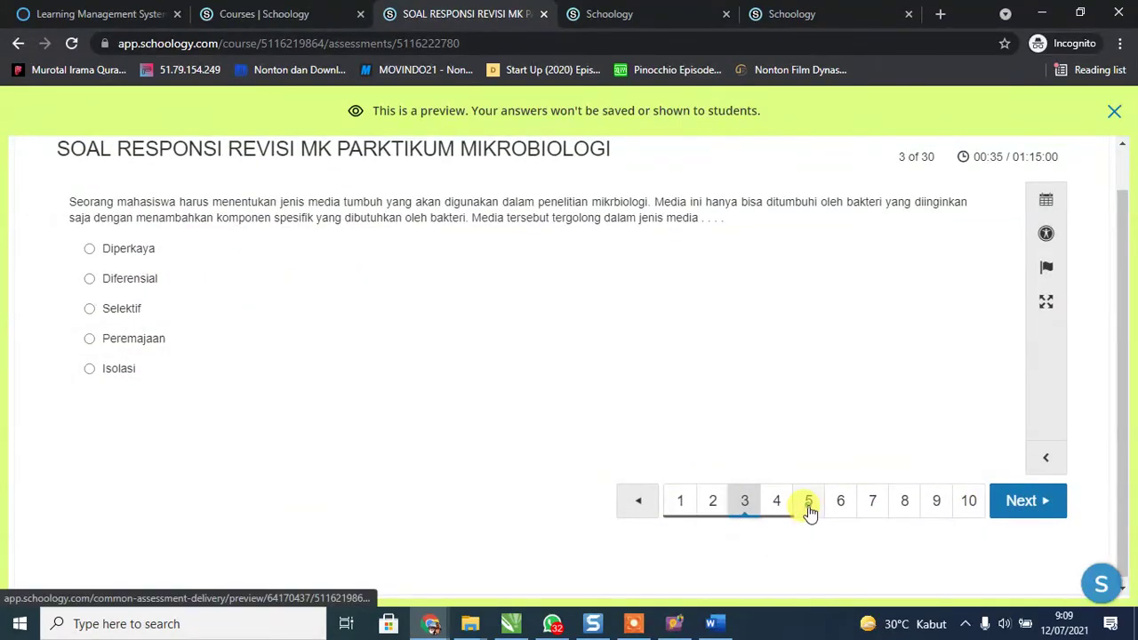
left_click(809, 511)
left_click(843, 513)
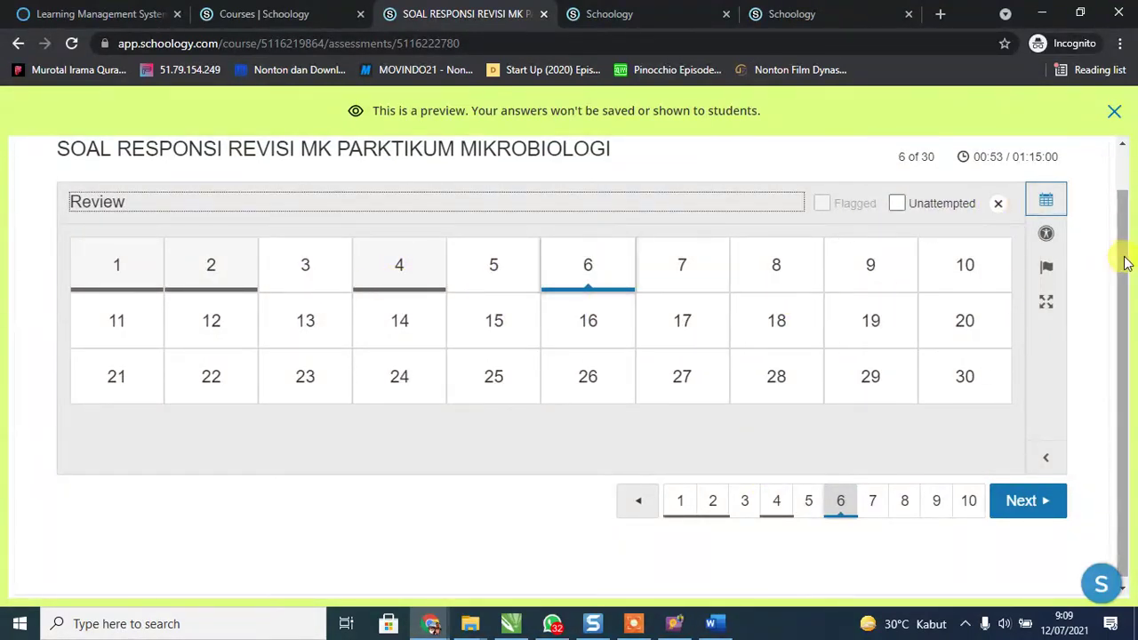
left_click(1048, 207)
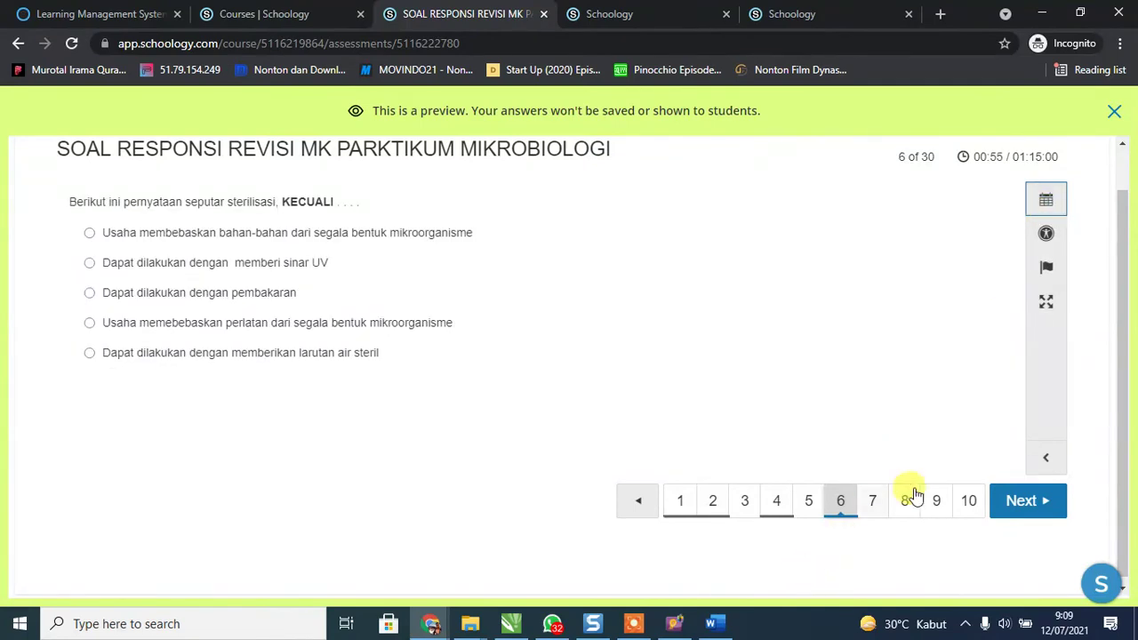
left_click(1112, 116)
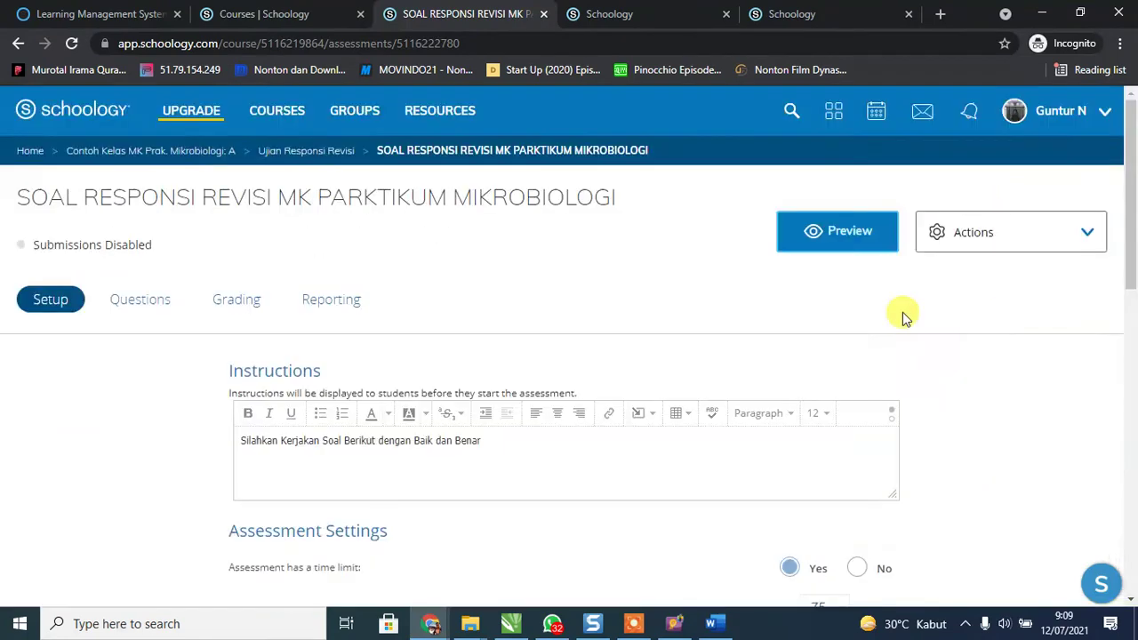
Edit the assessment to enable submissions over a from-until period starting 7/13/21 at 08:00AM.
left_click(1065, 230)
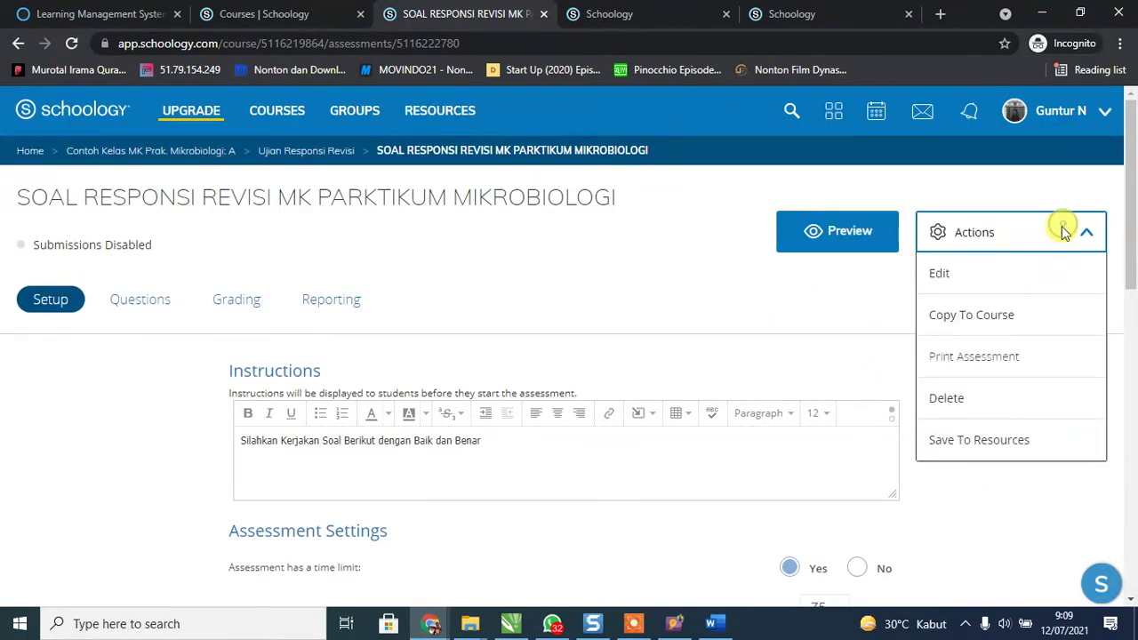
left_click(946, 272)
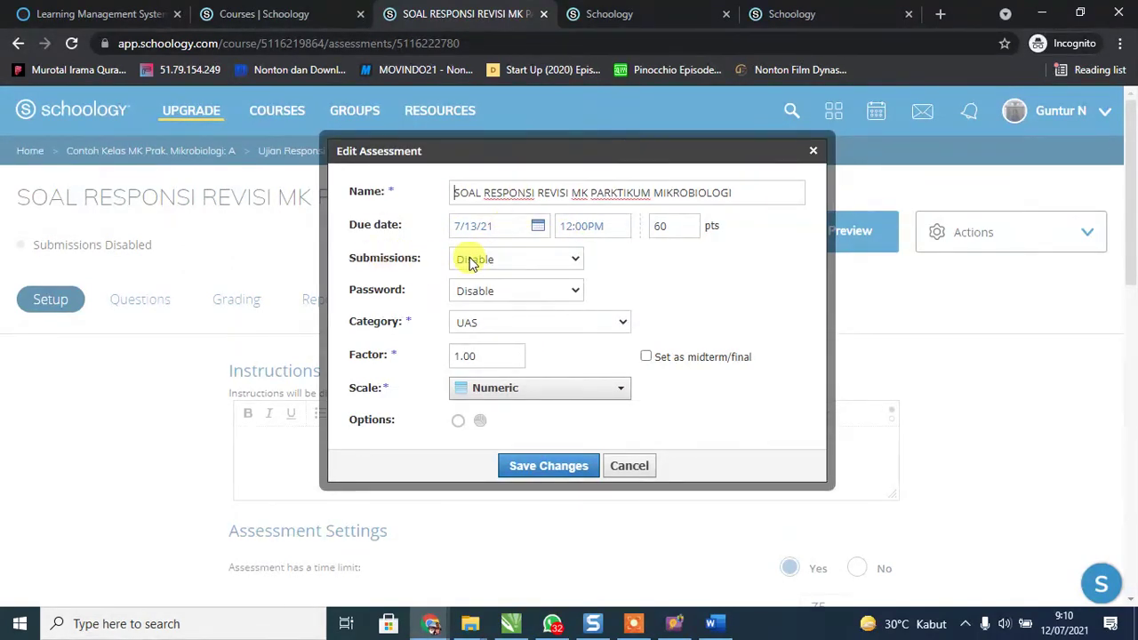
left_click(509, 257)
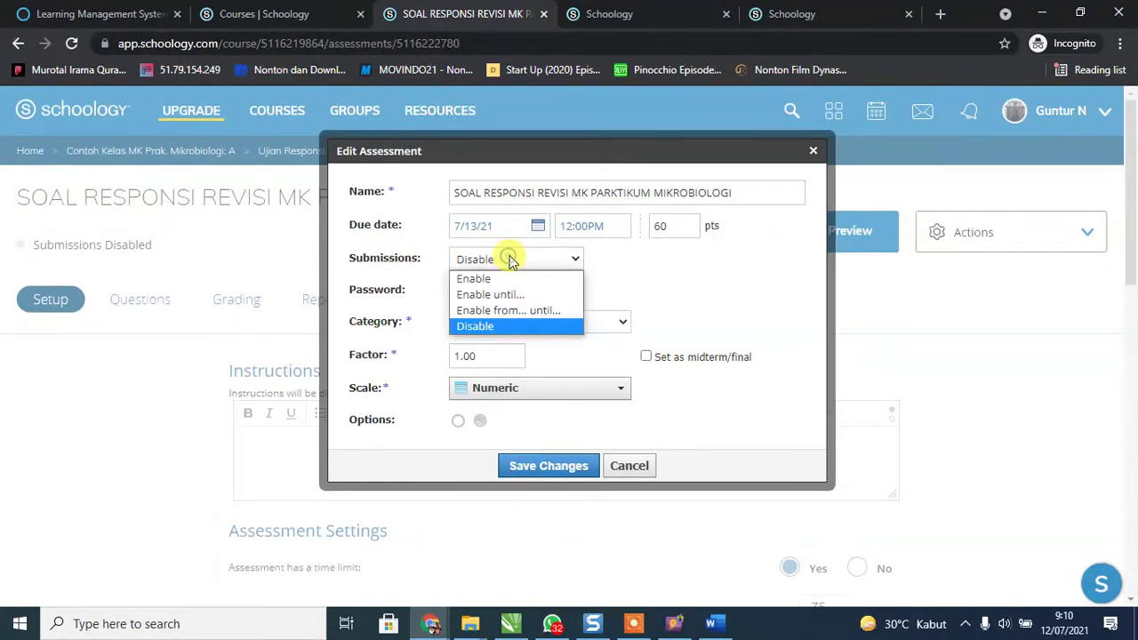
left_click(505, 311)
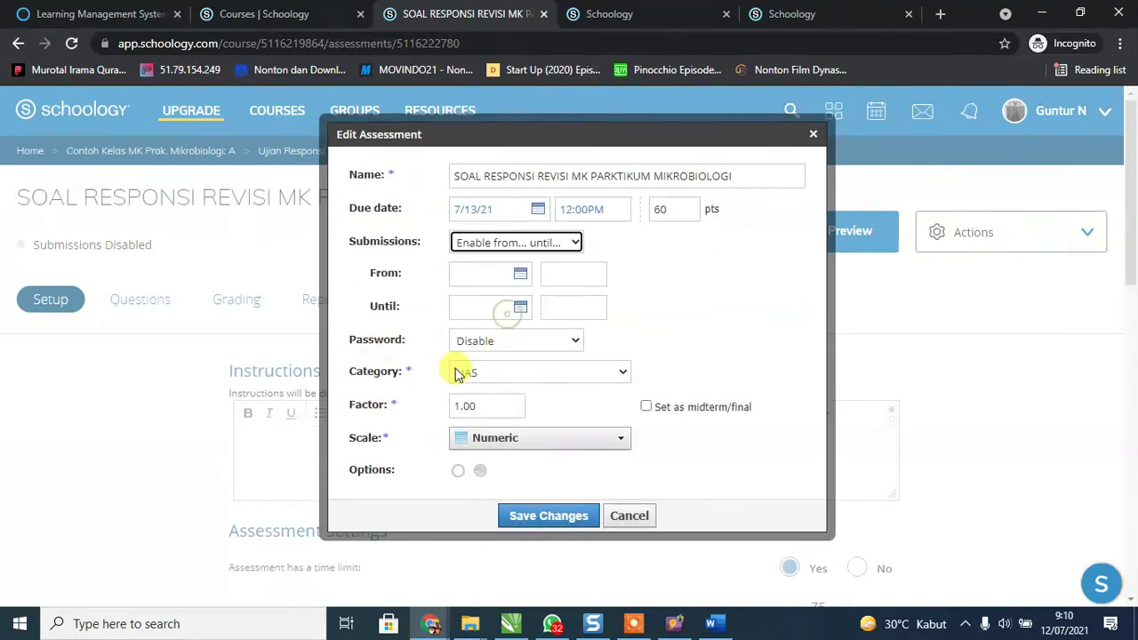
left_click(489, 283)
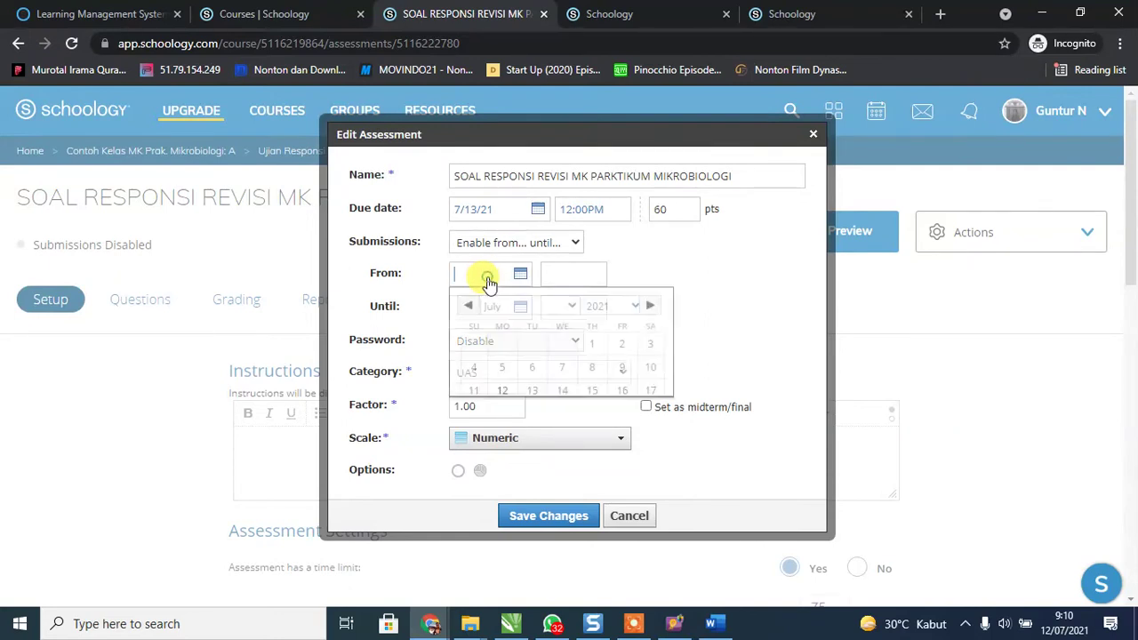
left_click(536, 395)
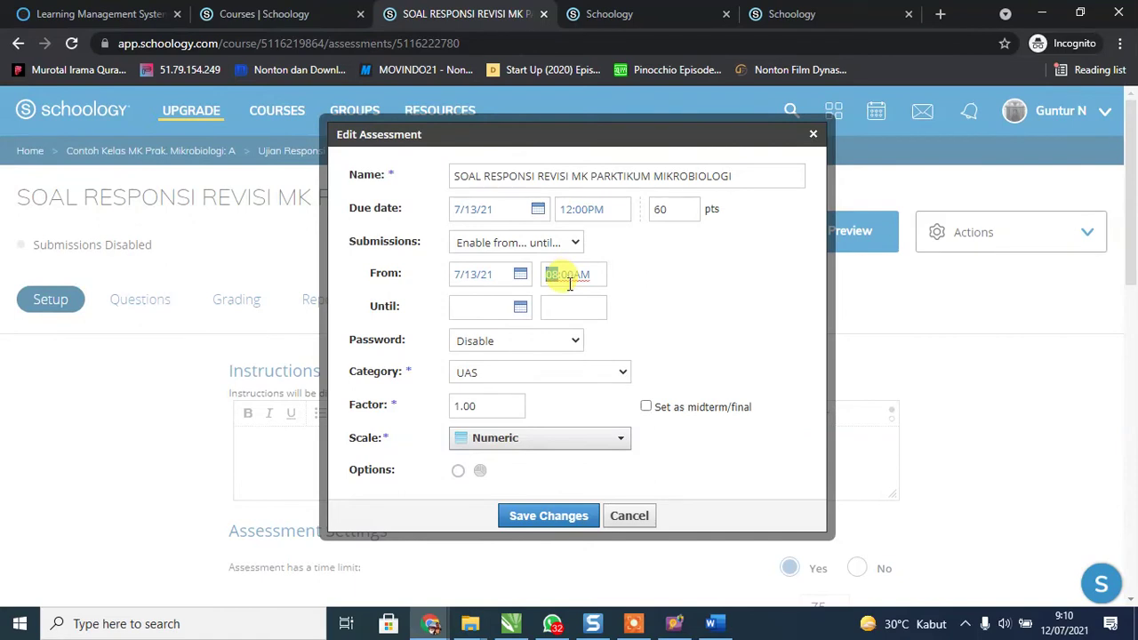
Set the end of the submission period to 7/13/21 at 12:30PM.
left_click(495, 311)
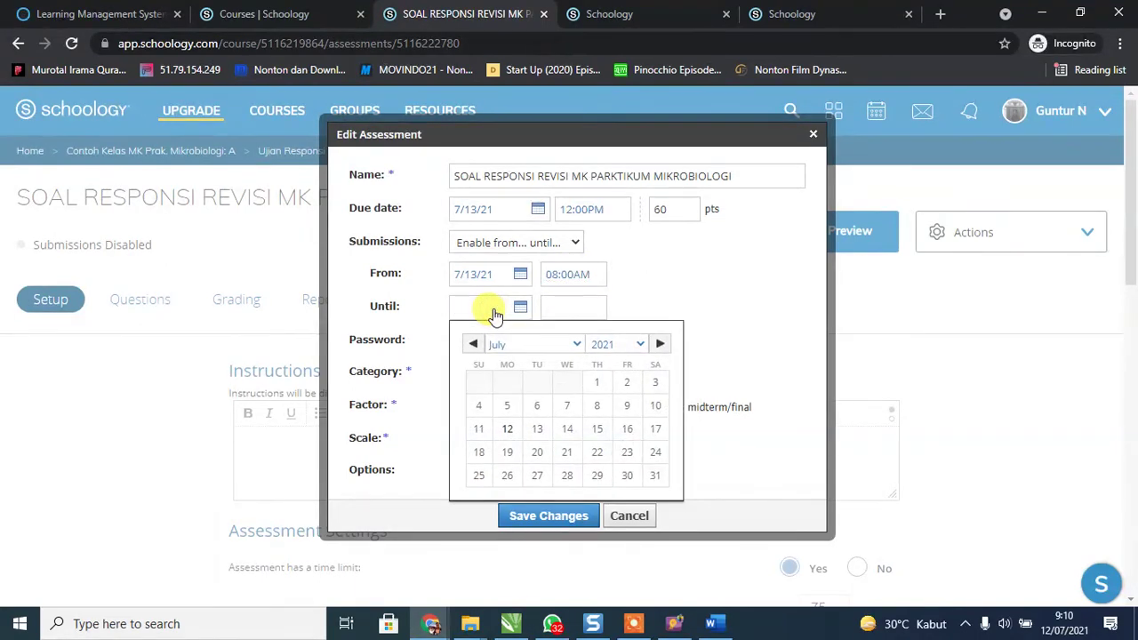
left_click(537, 429)
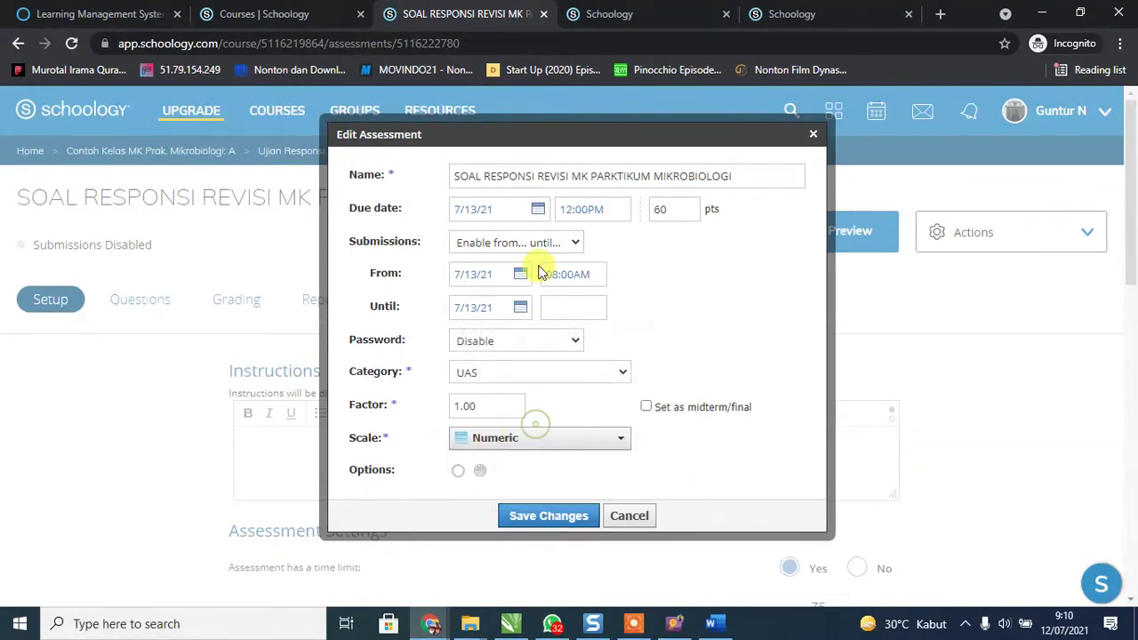
left_click(557, 309)
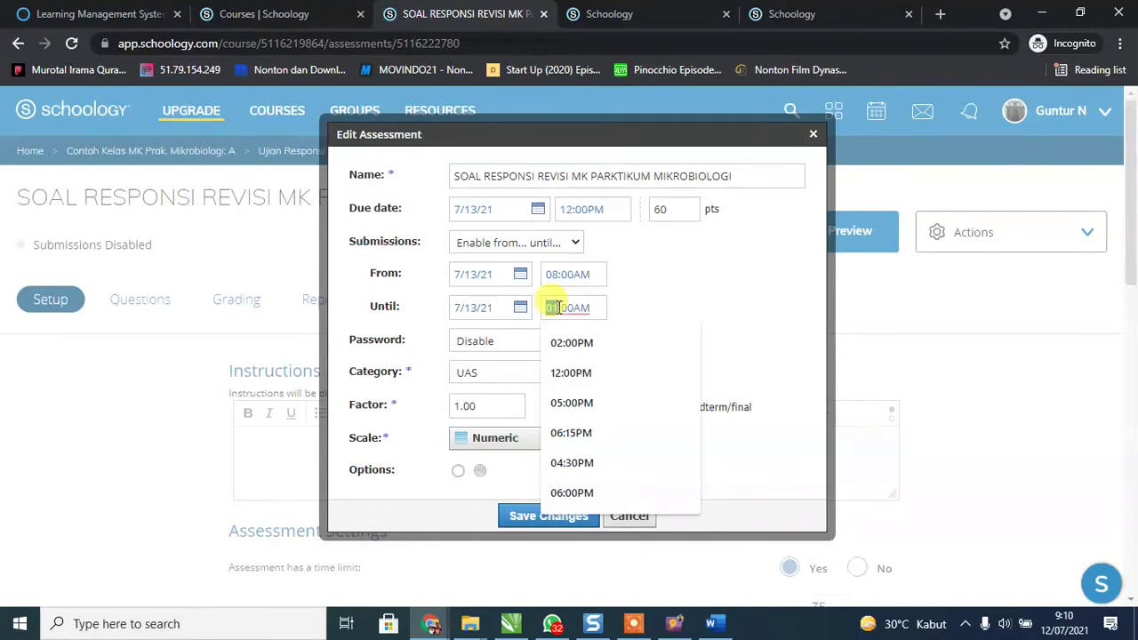
left_click_drag(562, 308, 571, 330)
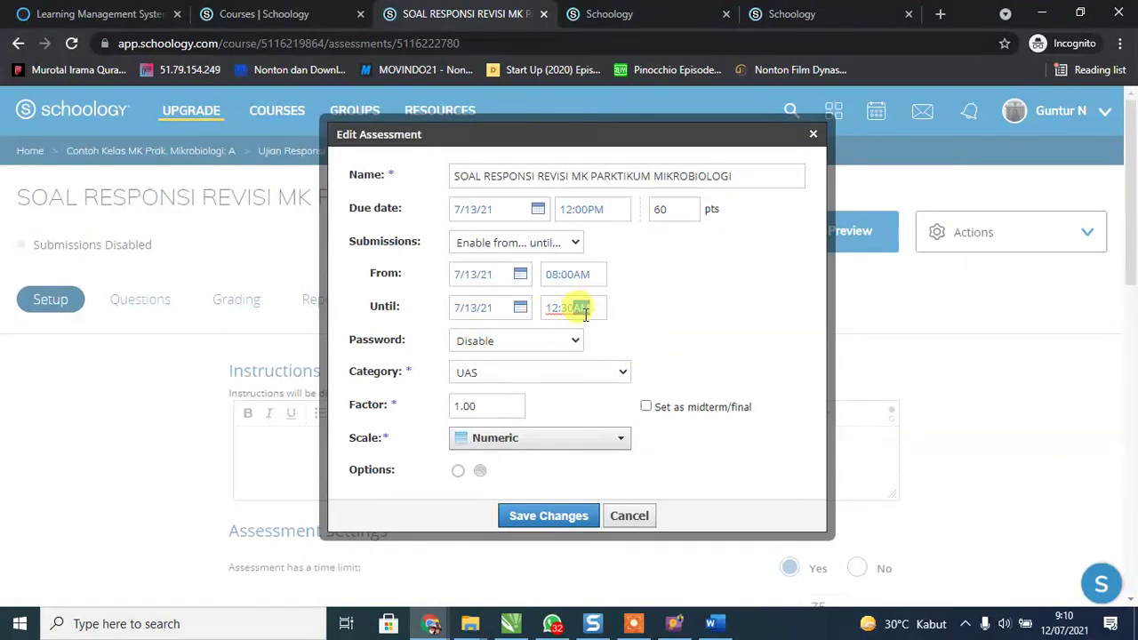
left_click(629, 268)
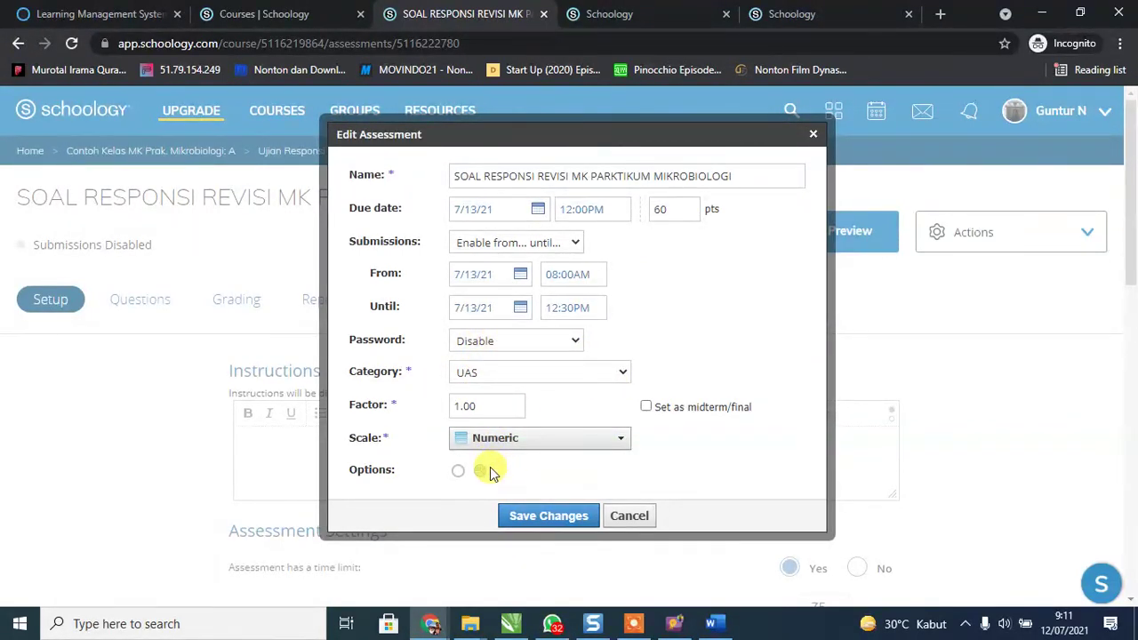
Check the assessment's total points value and save the edited assessment details.
left_click(544, 518)
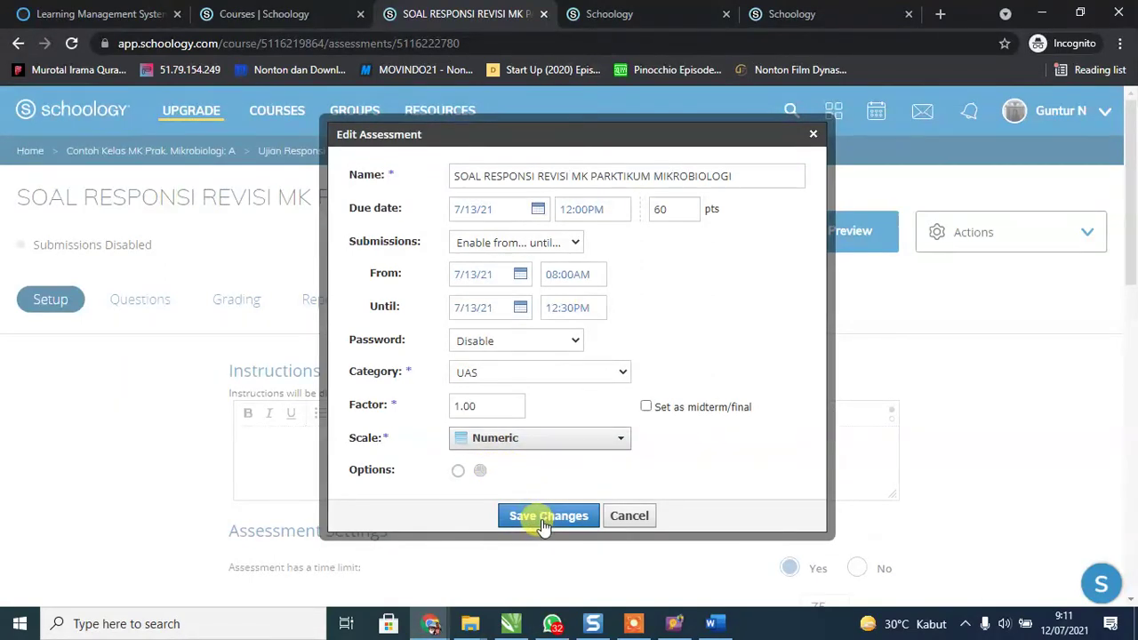
left_click(664, 214)
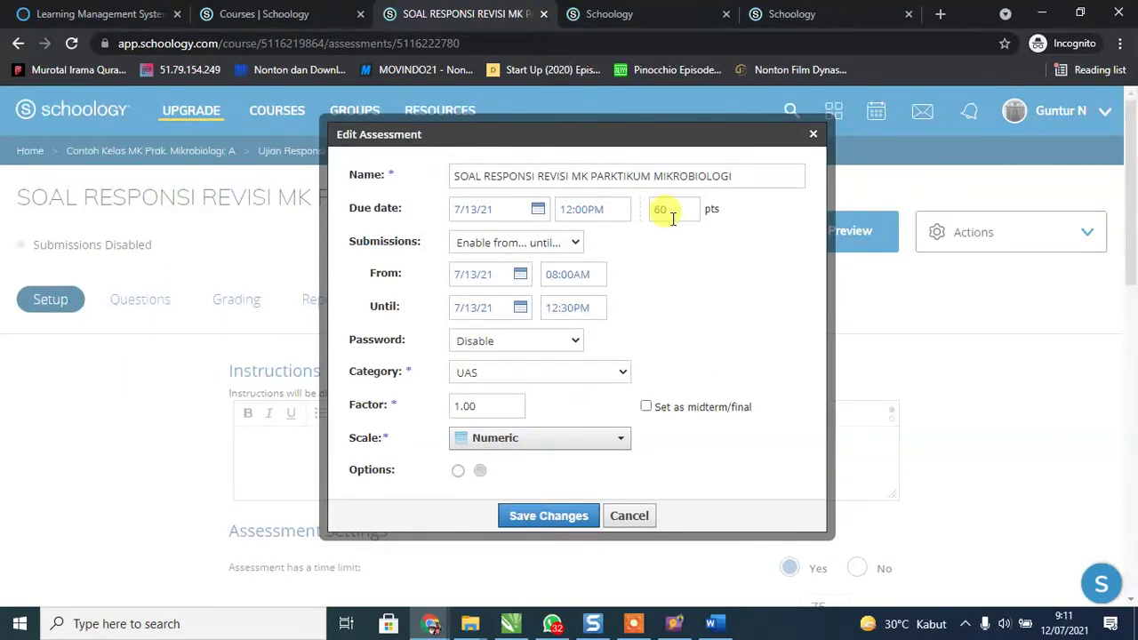
left_click_drag(682, 208, 640, 222)
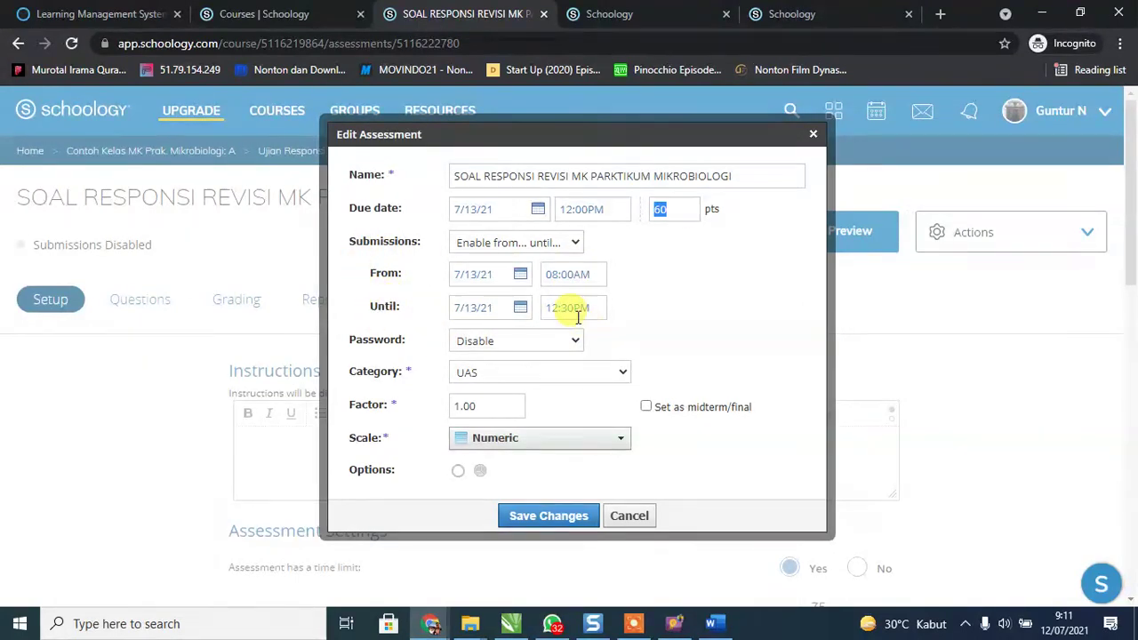
left_click(562, 522)
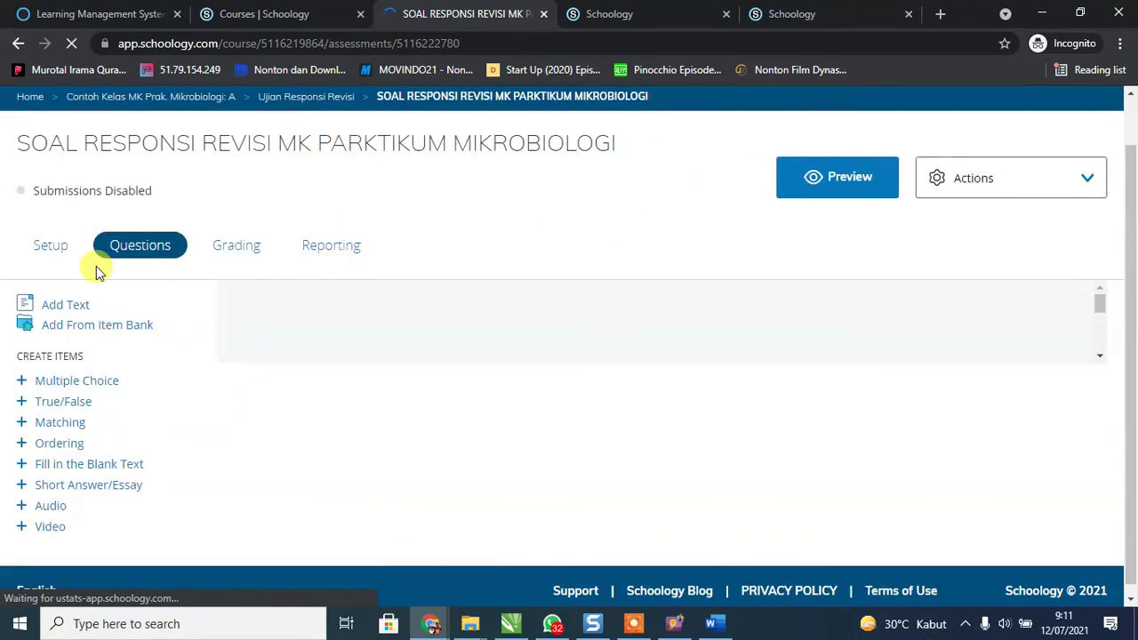
Check the assessment's setup page and go back through its folder to the materials list of Contoh Kelas MK Prak. Mikrobiologi: A.
left_click(42, 248)
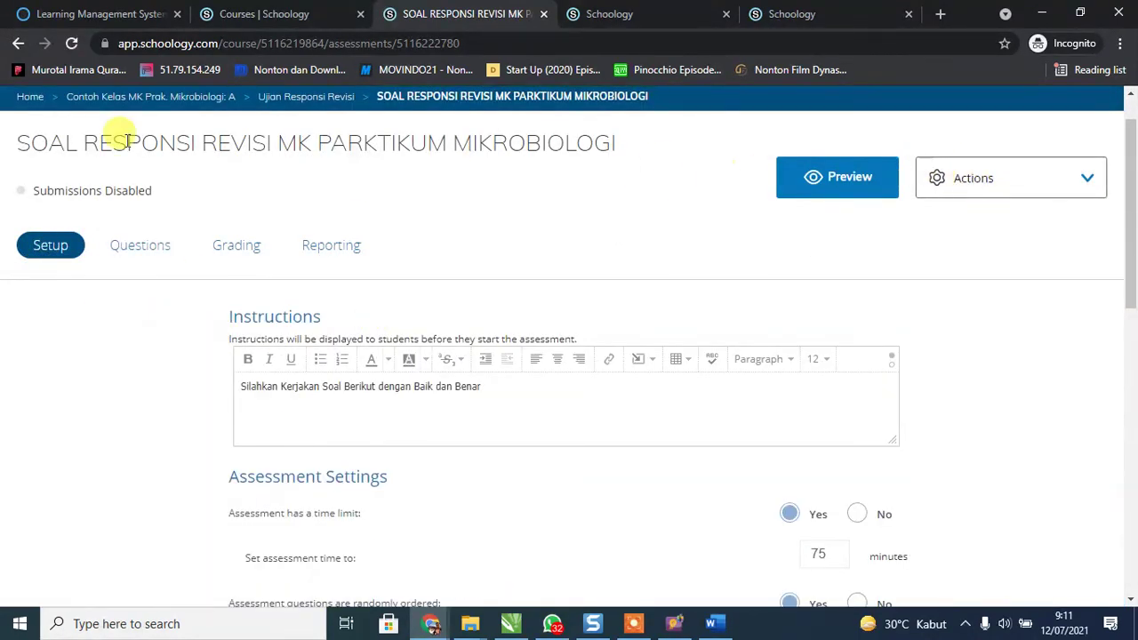
left_click(289, 101)
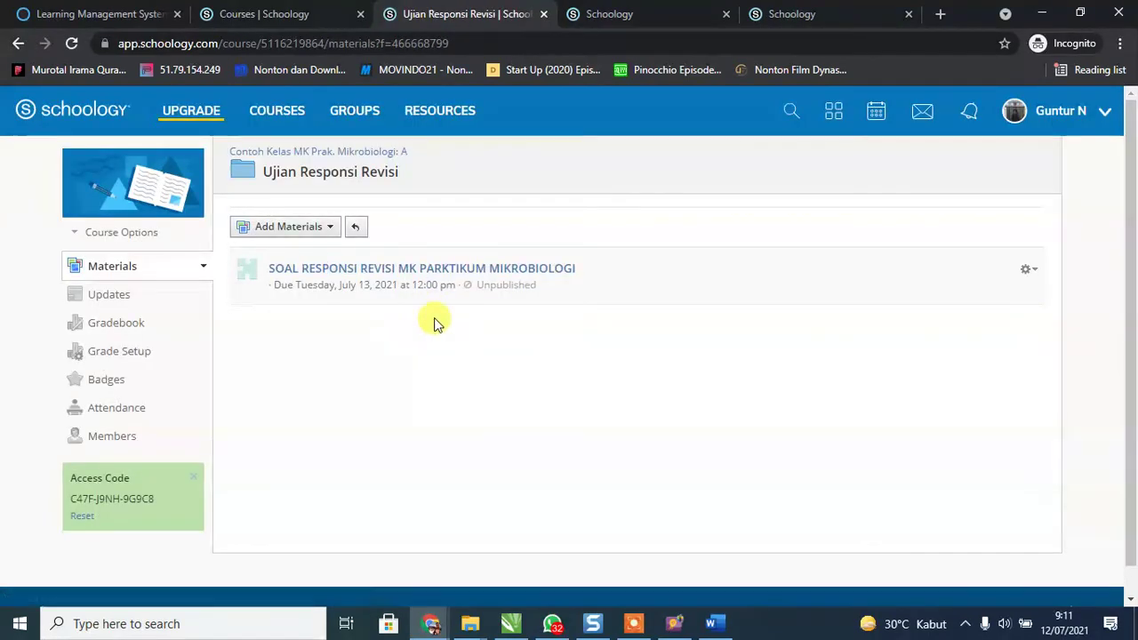
left_click(338, 151)
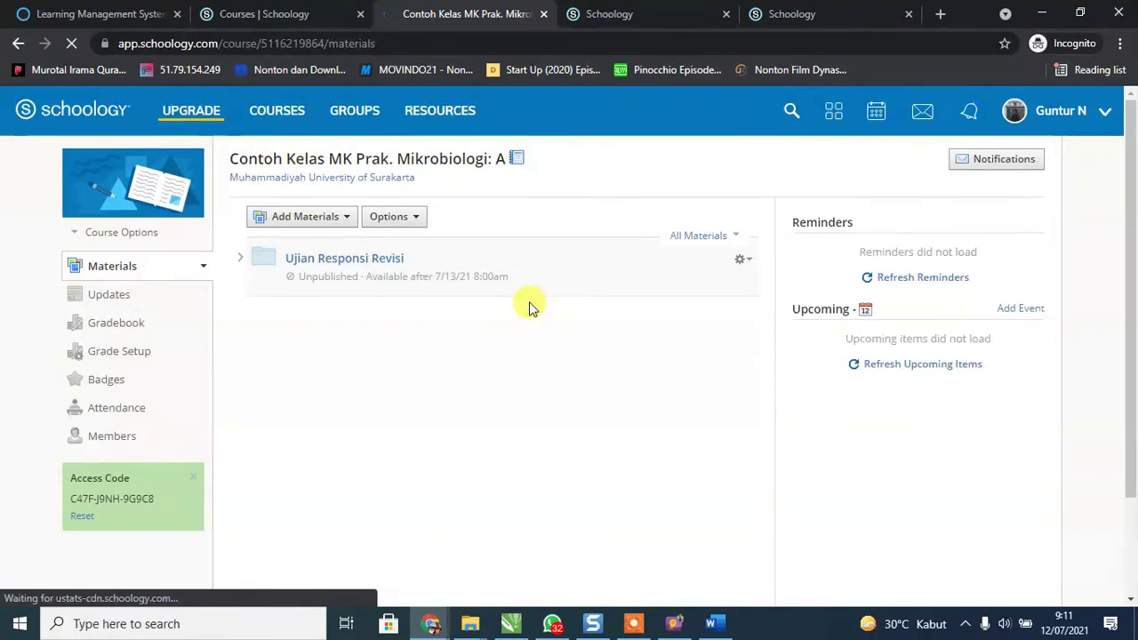
Set the Ujian Responsi Revisi folder's start time to 07:55AM, save the changes, and open the folder.
left_click(741, 258)
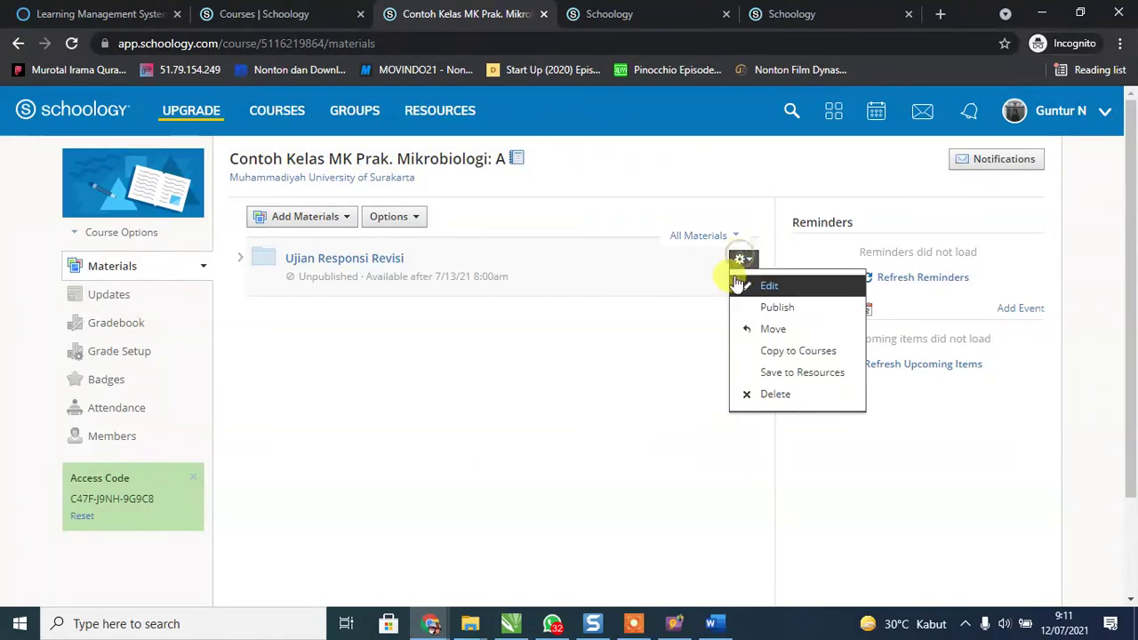
left_click(751, 282)
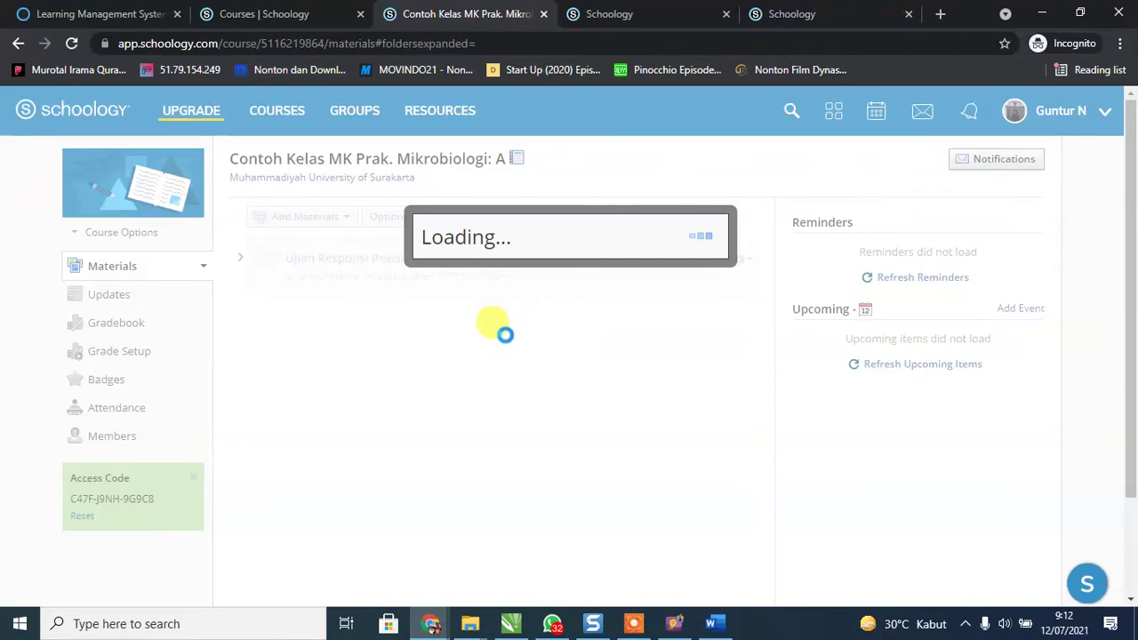
double_click(572, 399)
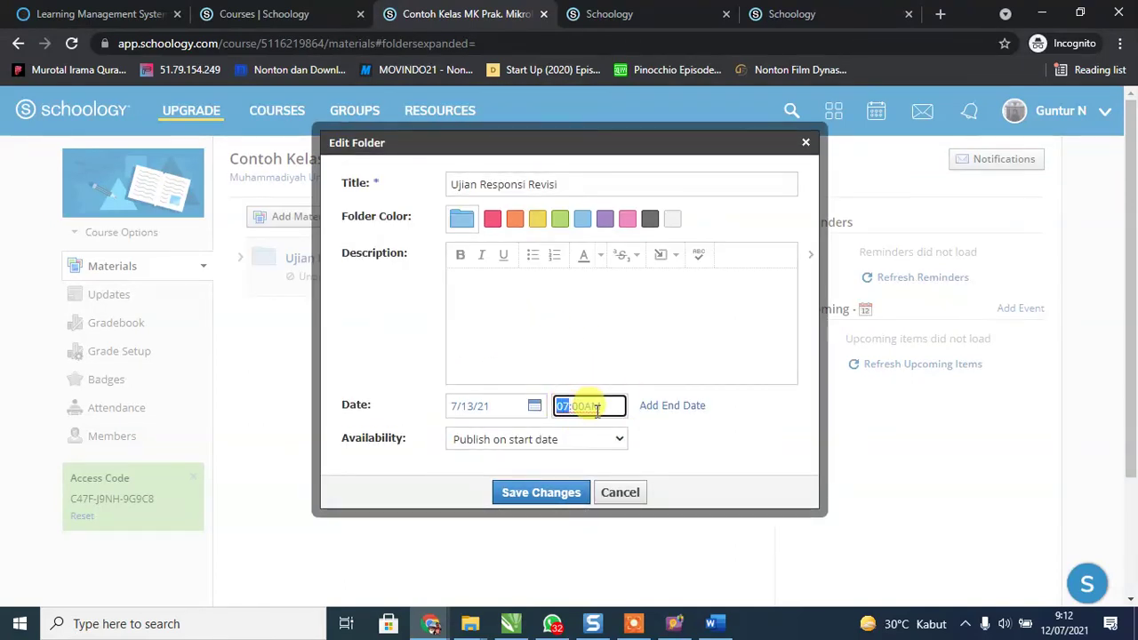
key("Down")
type("55")
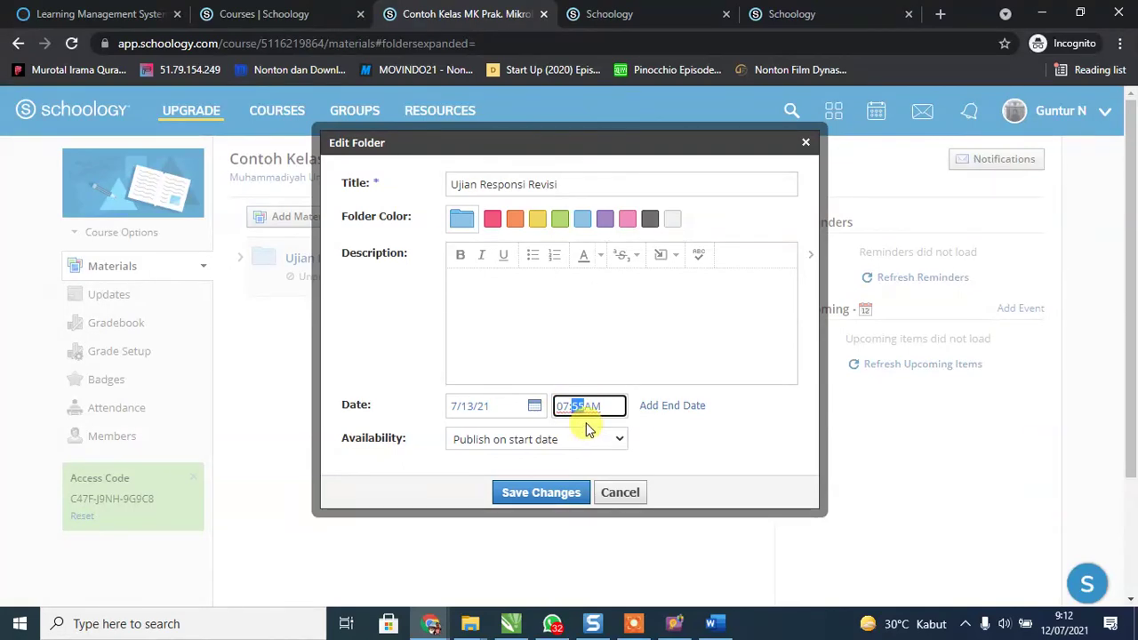
left_click(560, 494)
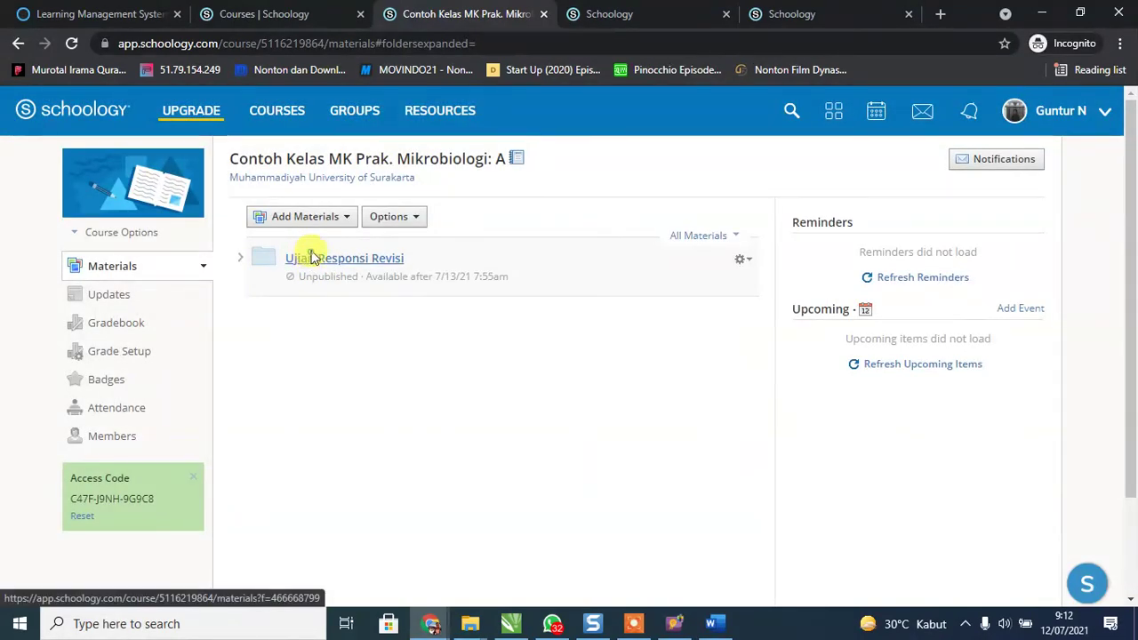
left_click(311, 257)
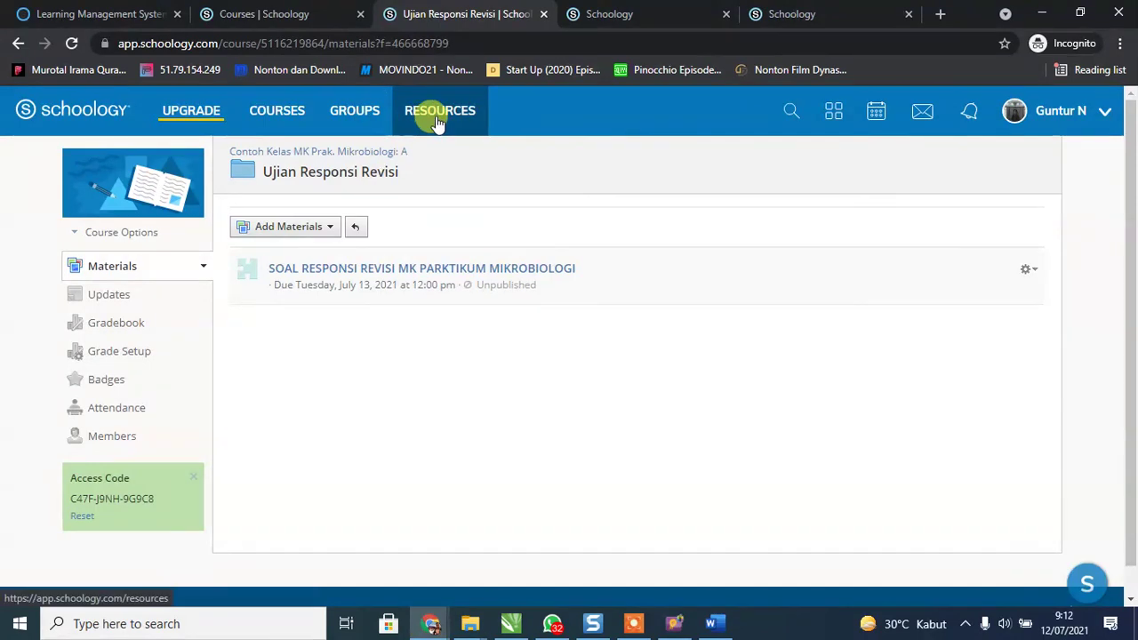
In the personal resources, look at the Add to Course dialog and the other available actions for SOAL UJIAN without applying any.
left_click(609, 14)
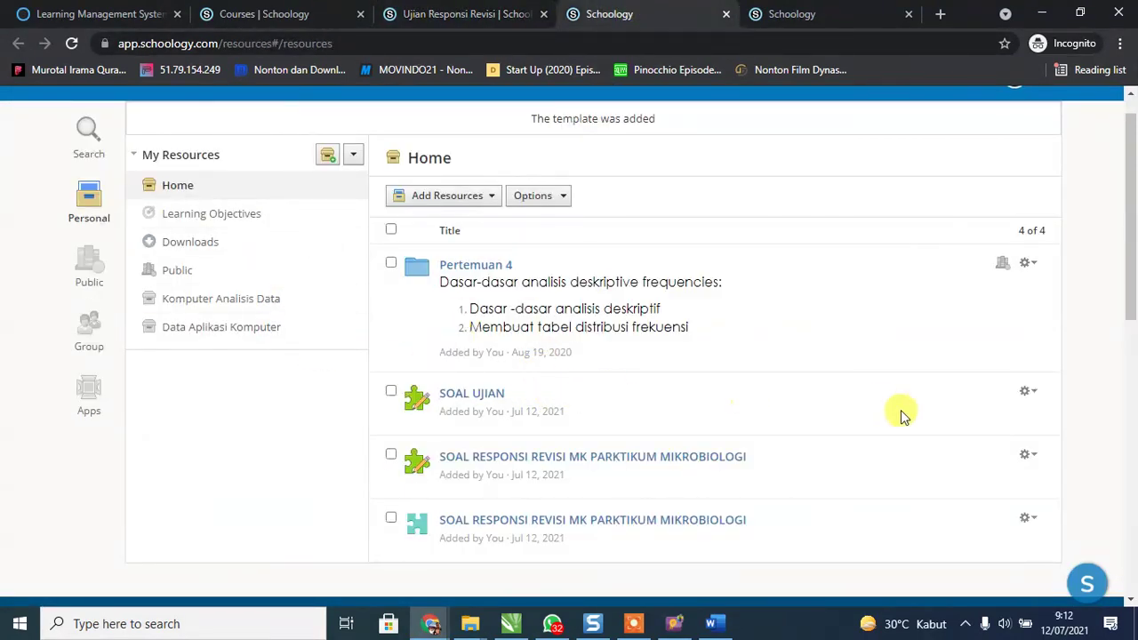
left_click(1029, 391)
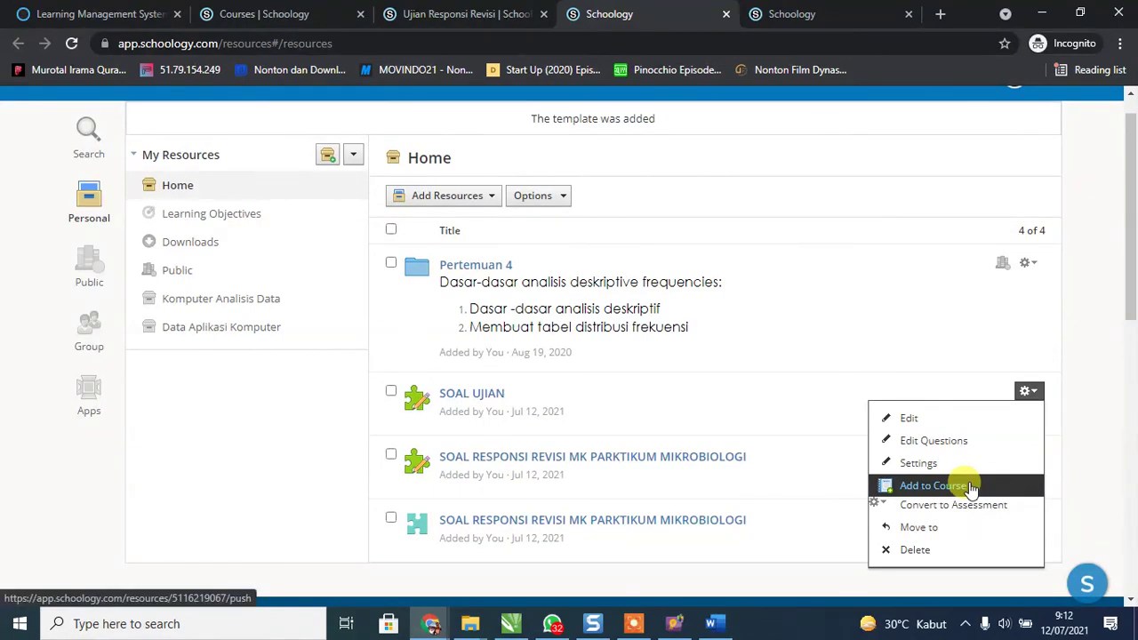
left_click(932, 485)
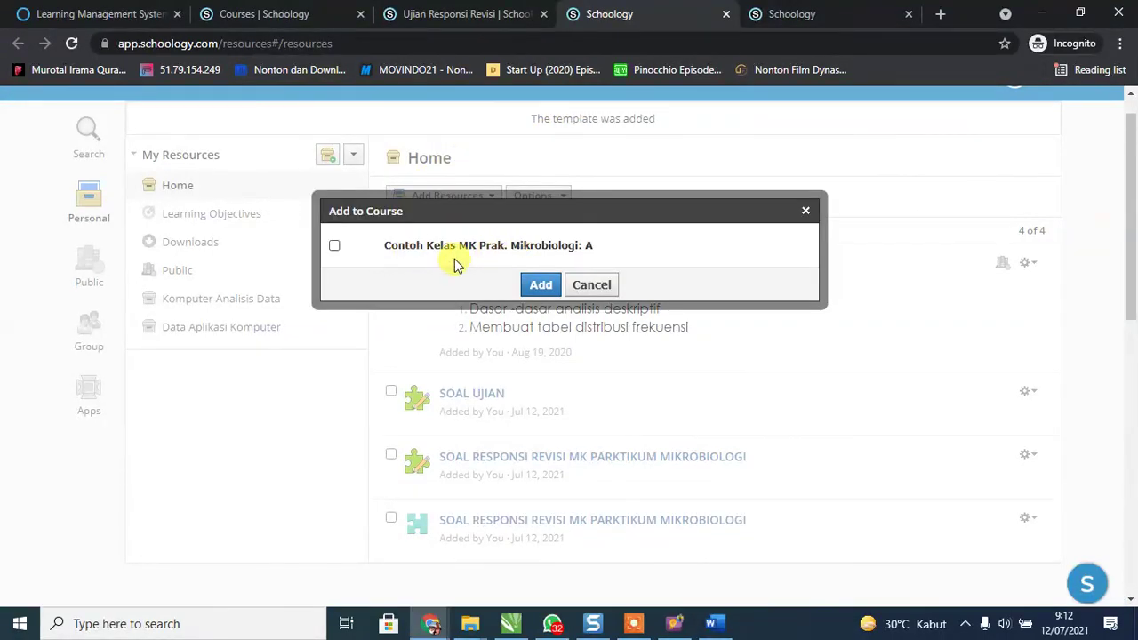
left_click(613, 405)
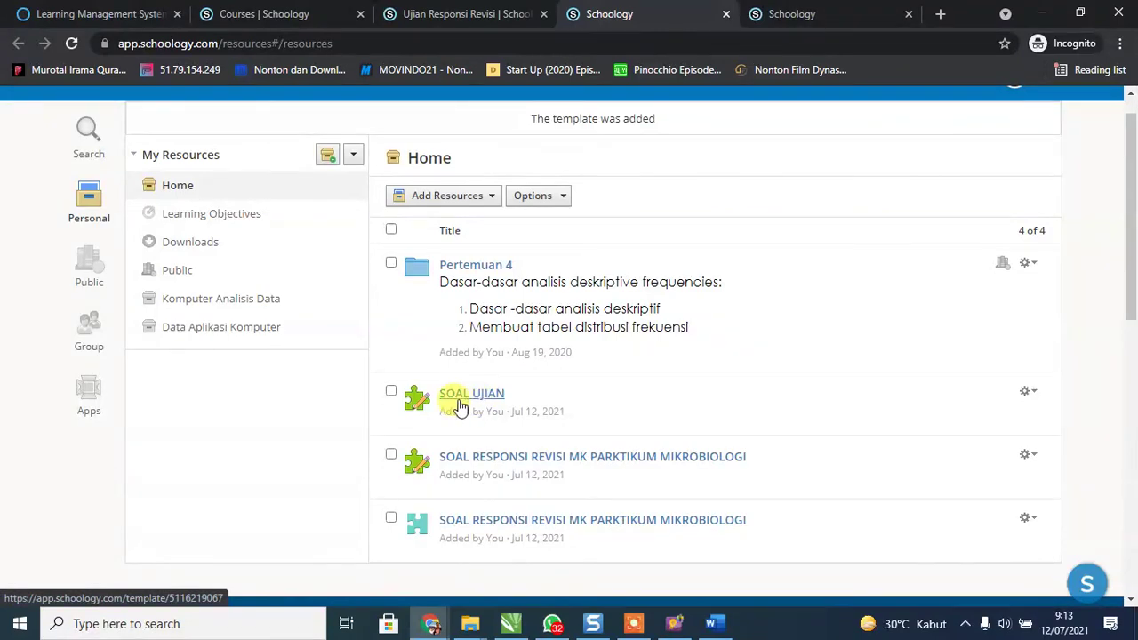
left_click(1027, 392)
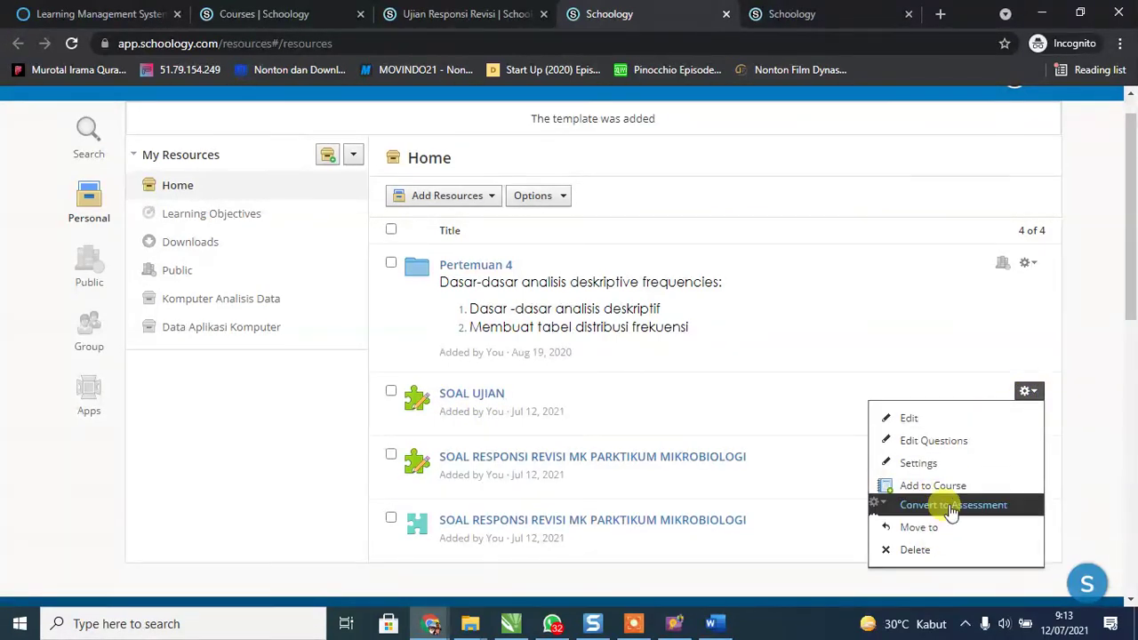
left_click(1037, 368)
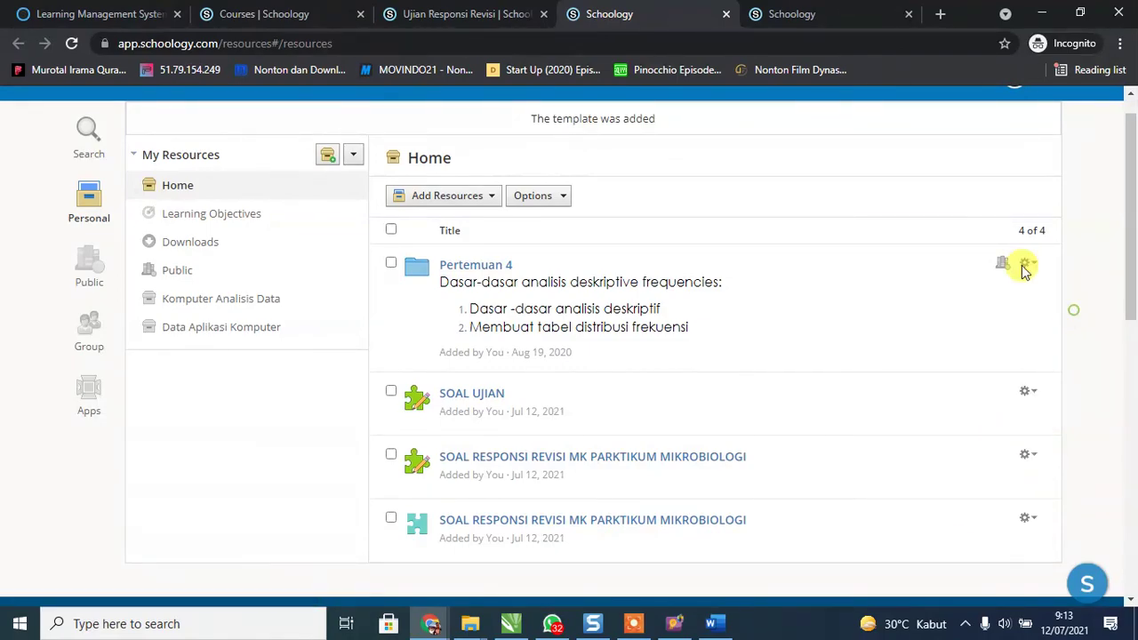
left_click(1036, 14)
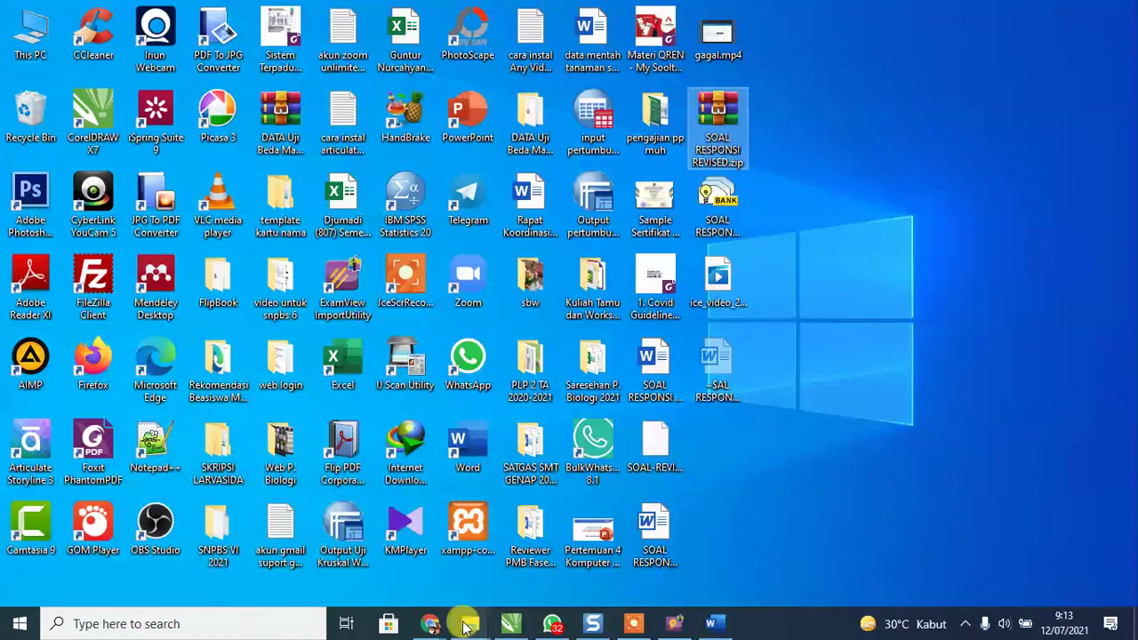
left_click(431, 626)
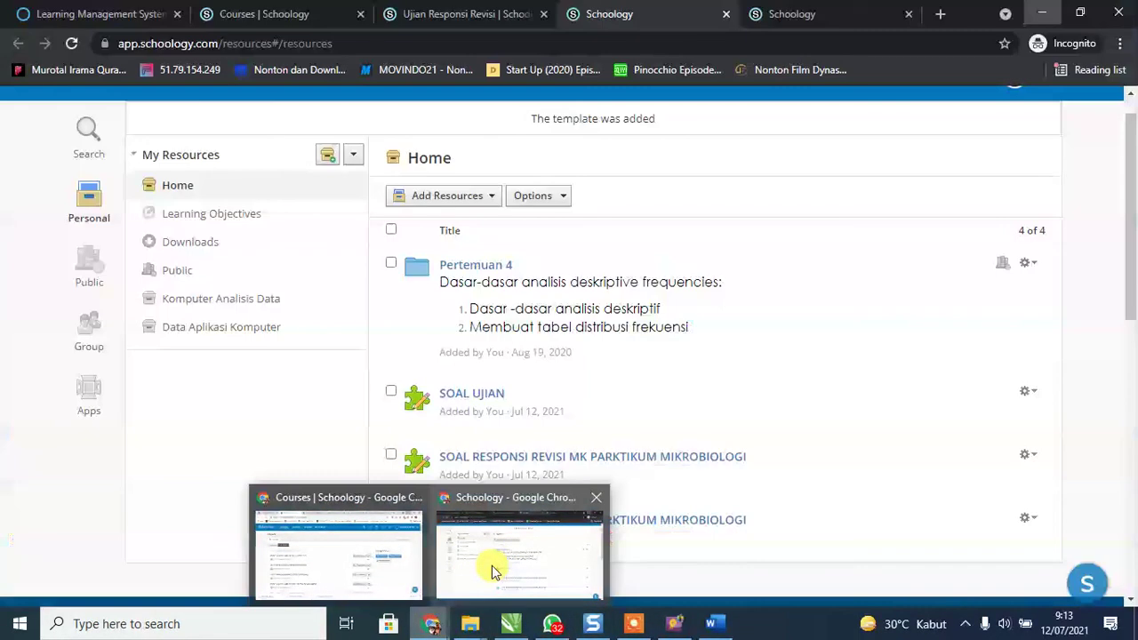
left_click(489, 568)
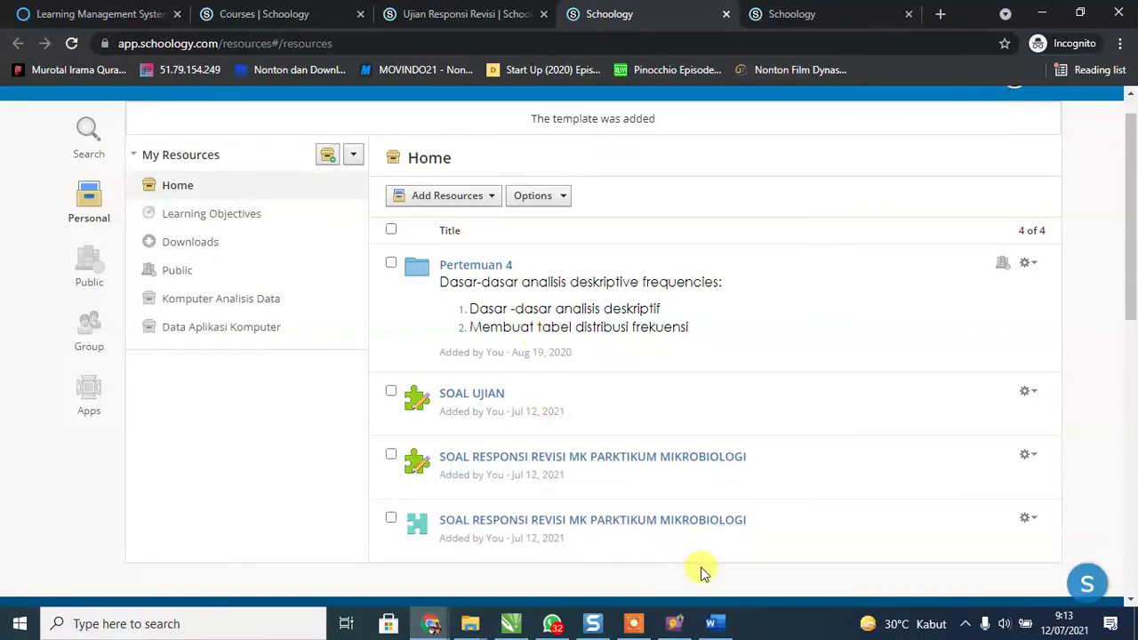
left_click(636, 626)
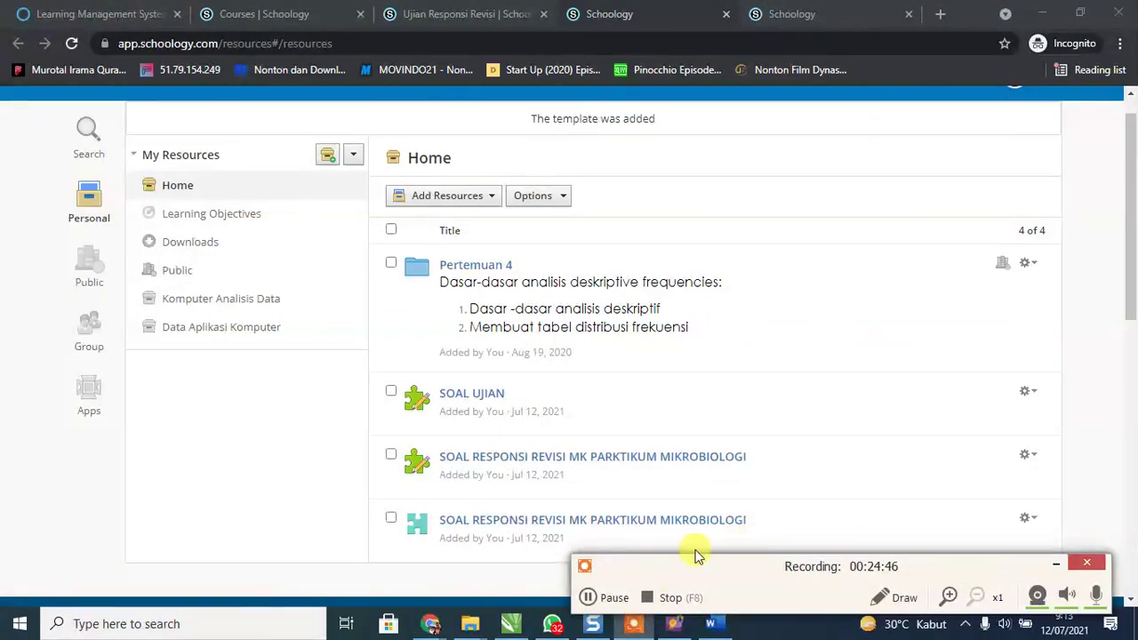